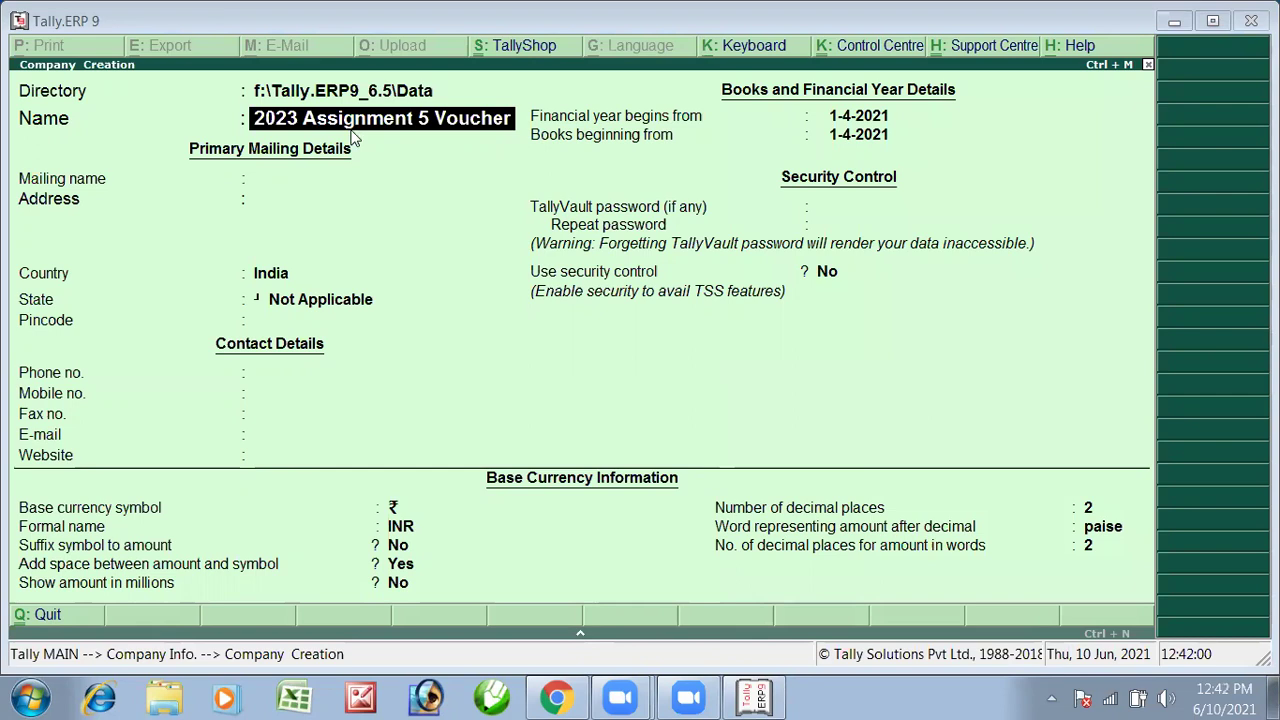
Create the company 2023 Assignment 5 Voucher with the same mailing name, Uttar Pradesh as the state and security control left at No.
{"action": "key", "text": "Return"}
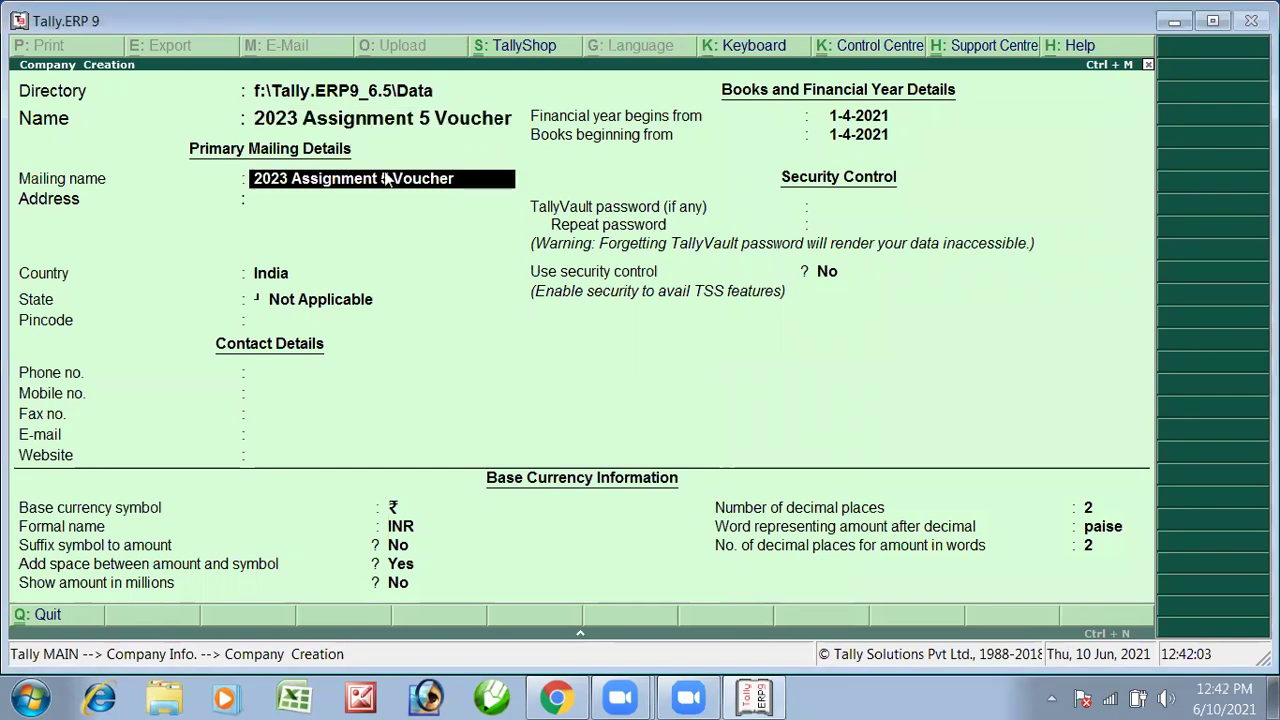
{"action": "key", "text": "Return"}
{"action": "key", "text": "Return"}
{"action": "key", "text": "Return"}
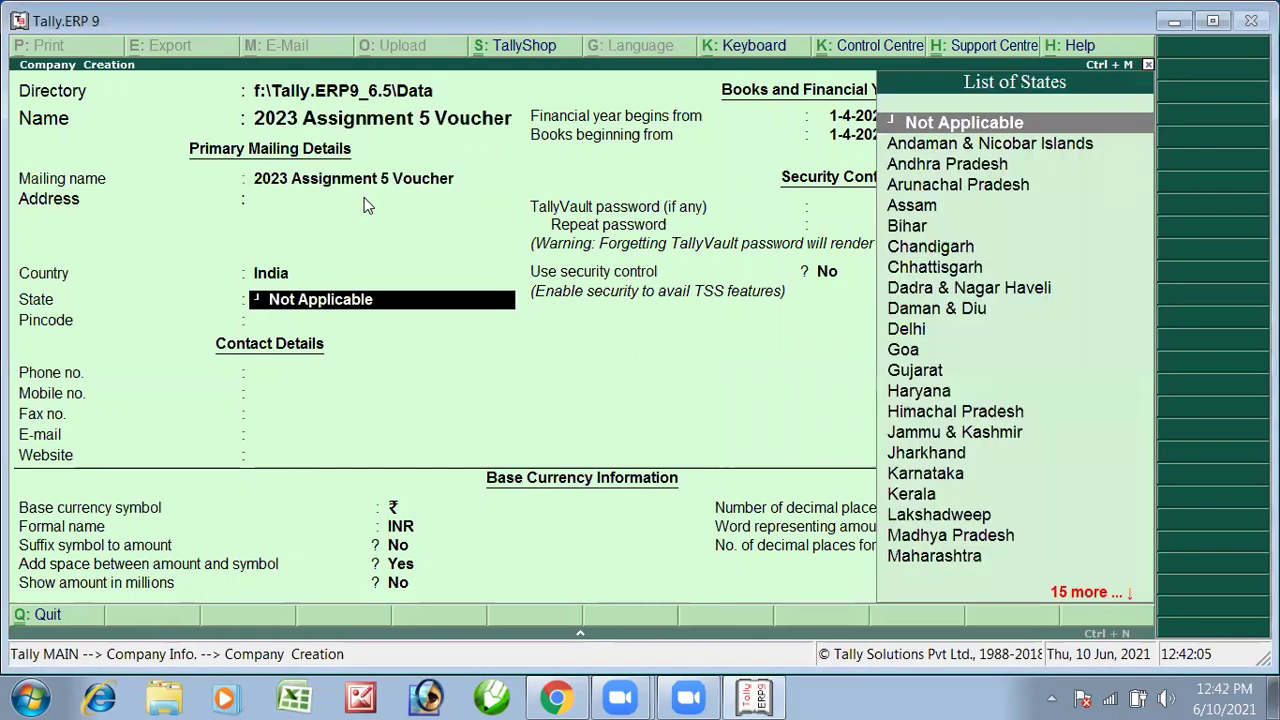
{"action": "type", "text": "Uttar Pradesh"}
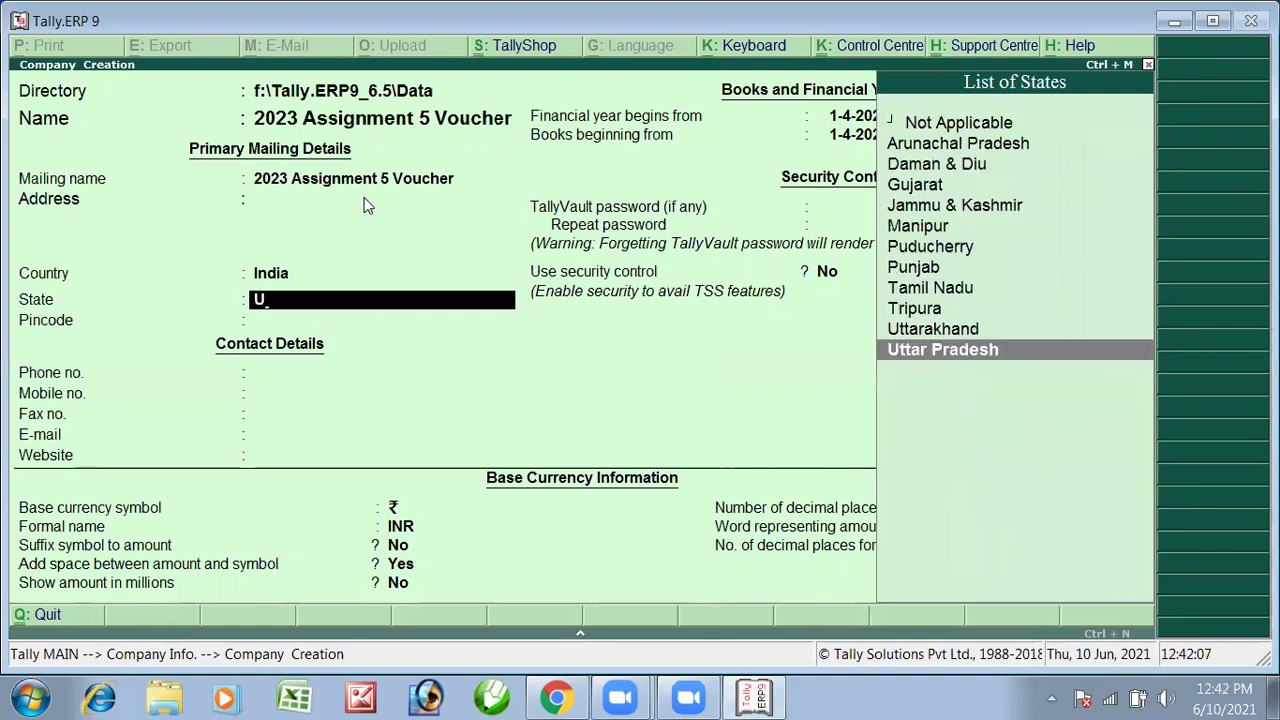
{"action": "key", "text": "Return"}
{"action": "key", "text": "Return"}
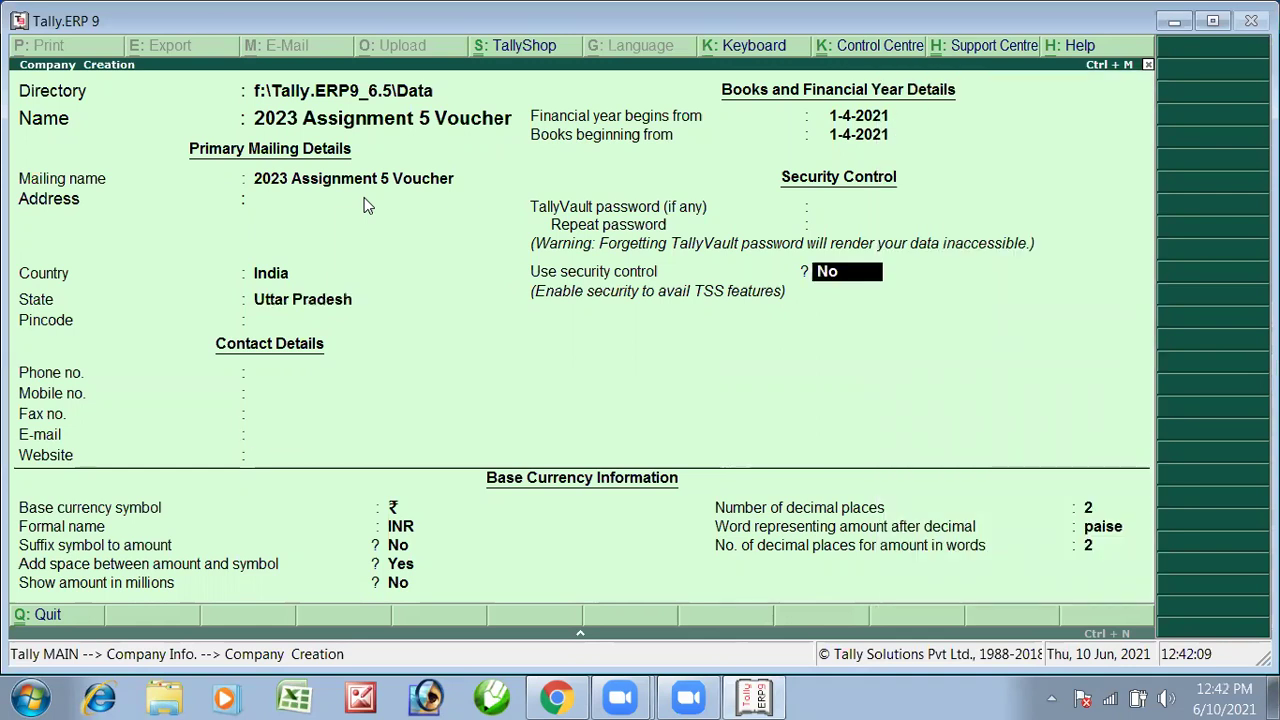
{"action": "key", "text": "Return"}
{"action": "key", "text": "Return"}
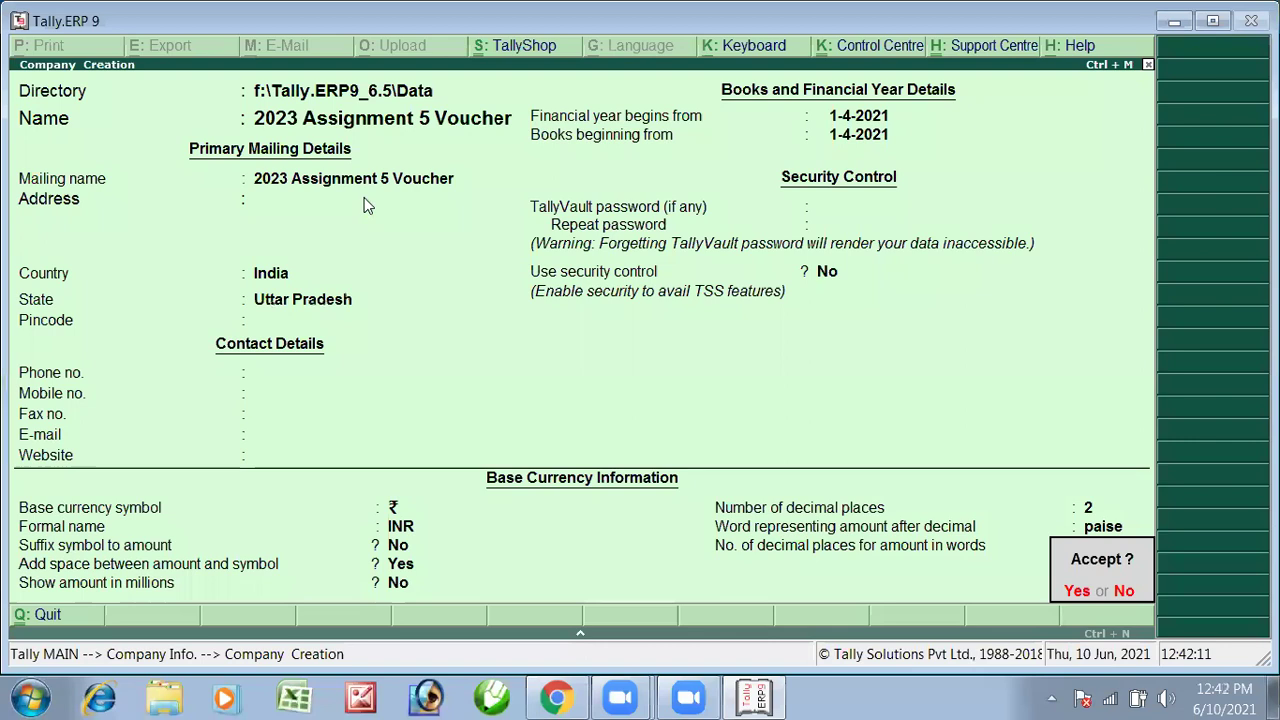
{"action": "key", "text": "Return"}
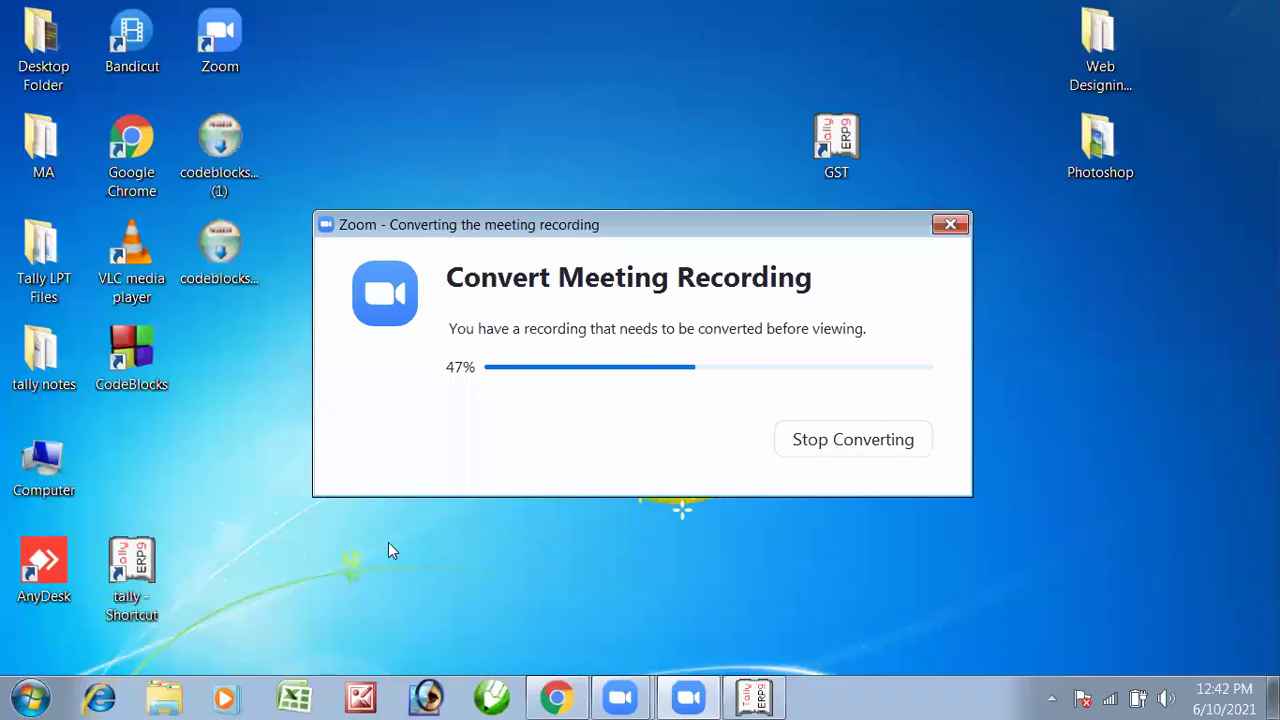
Switch to Excel, open the recent workbook Record Assignment-1 and go to its Ass-5 sheet.
{"action": "left_click", "coordinate": [303, 697]}
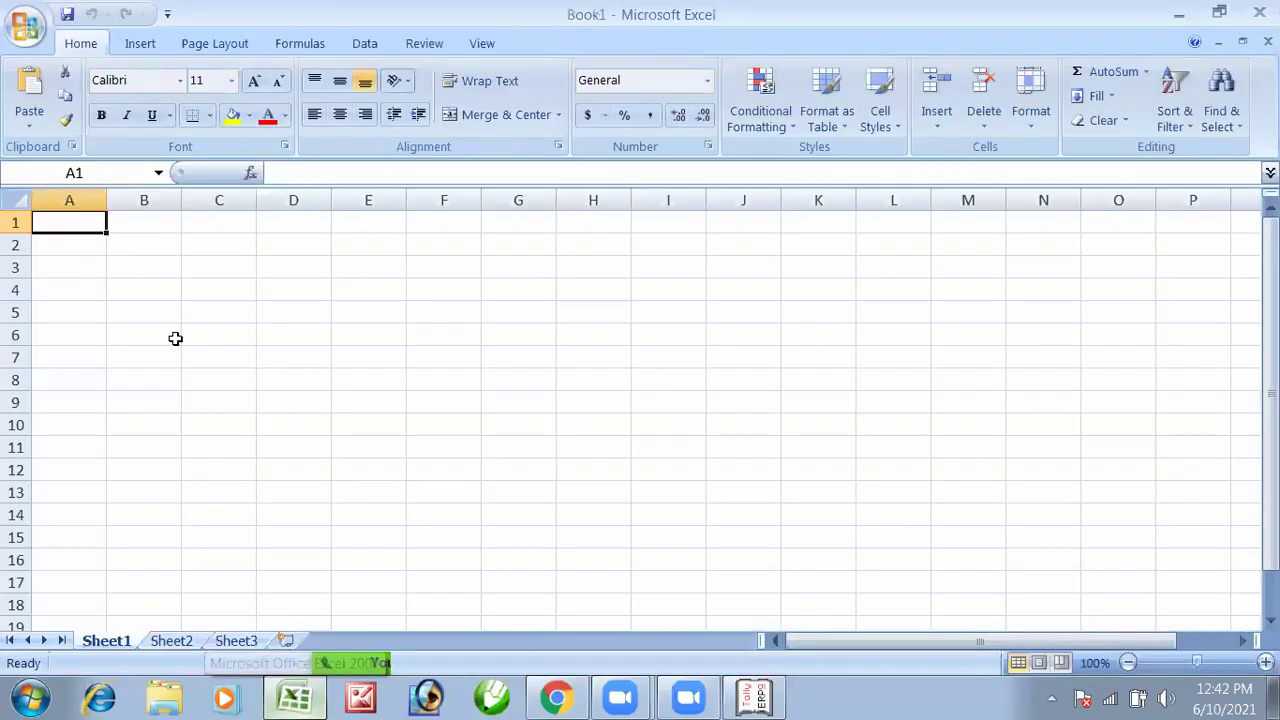
{"action": "left_click", "coordinate": [25, 27]}
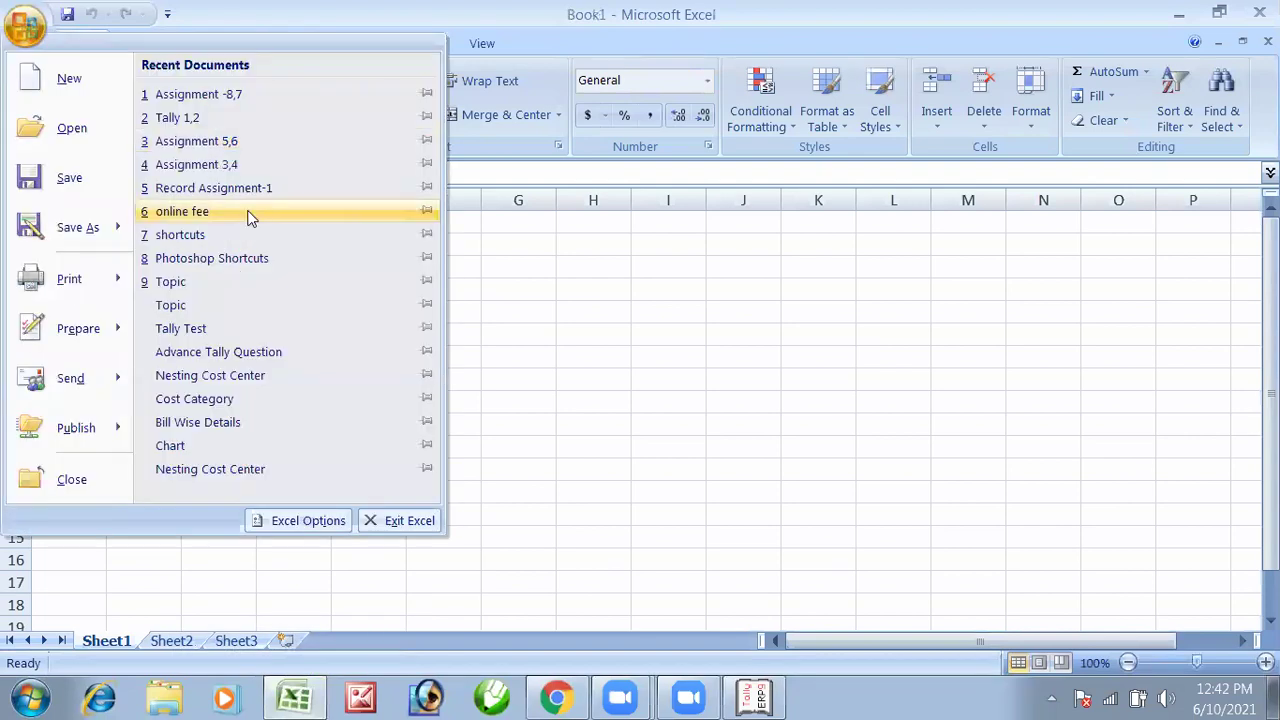
{"action": "left_click", "coordinate": [248, 212]}
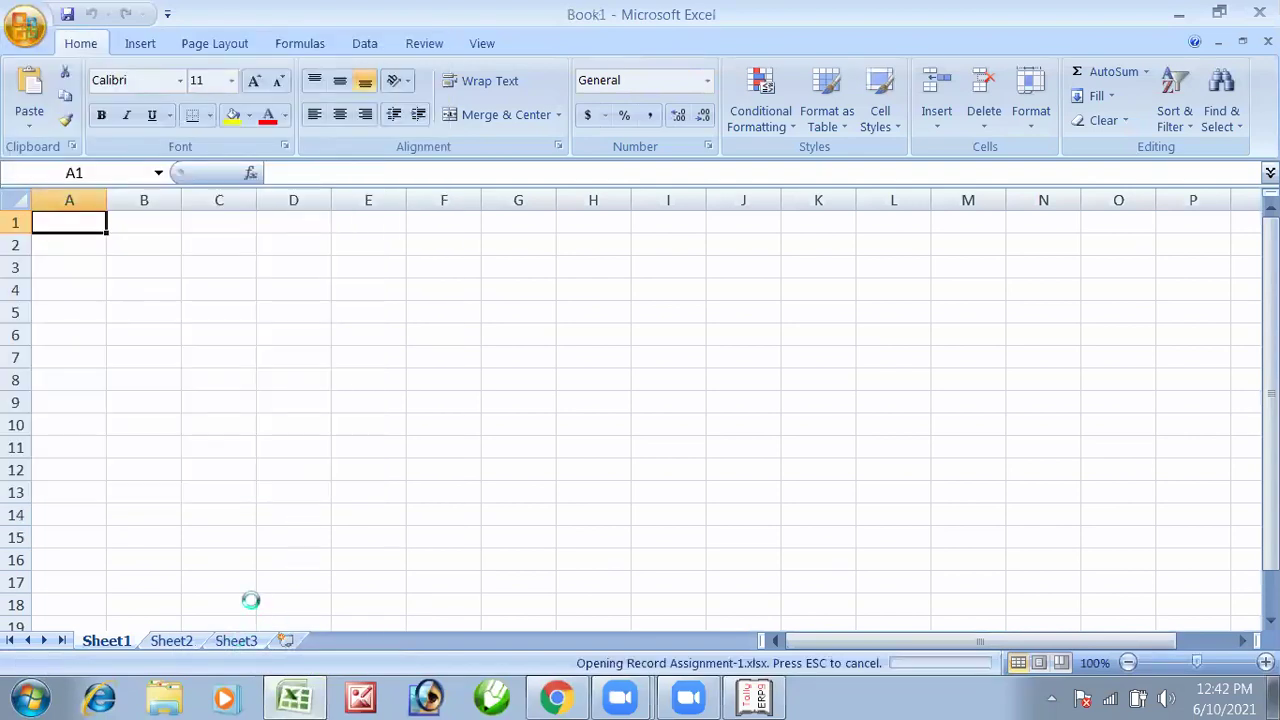
{"action": "left_click", "coordinate": [240, 638]}
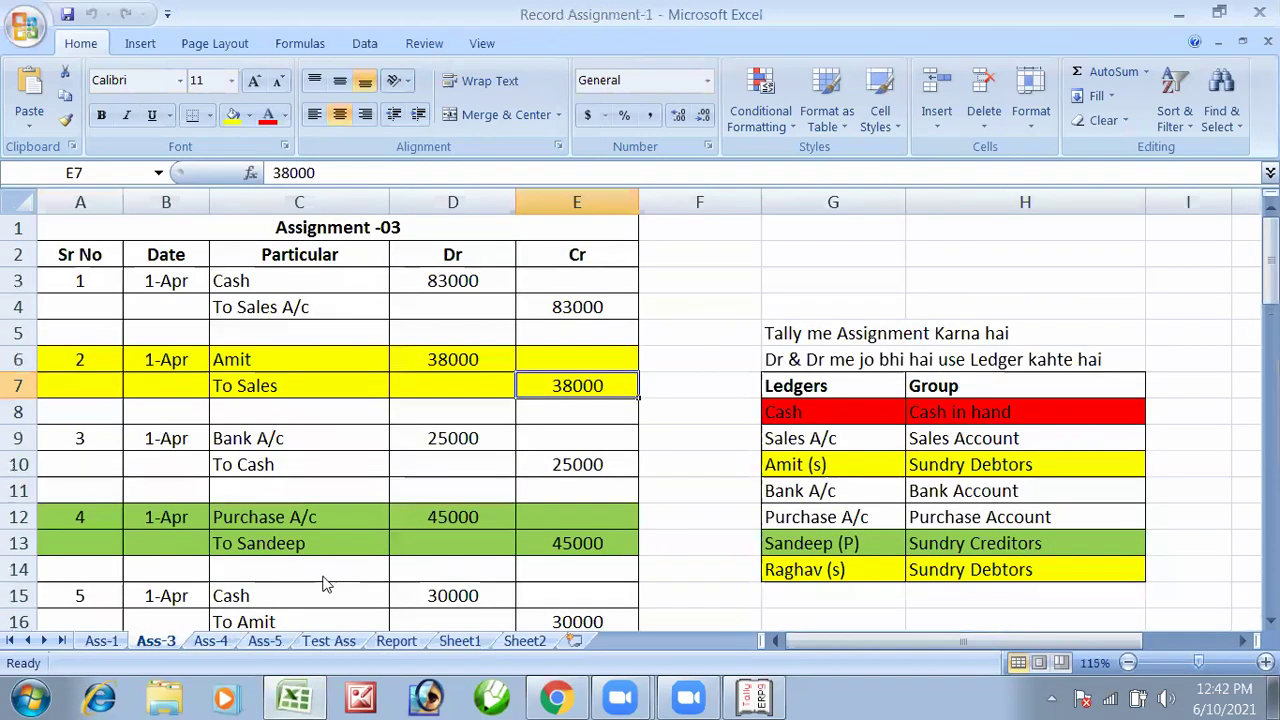
{"action": "scroll", "coordinate": [401, 471], "scroll_direction": "up", "scroll_amount": 1}
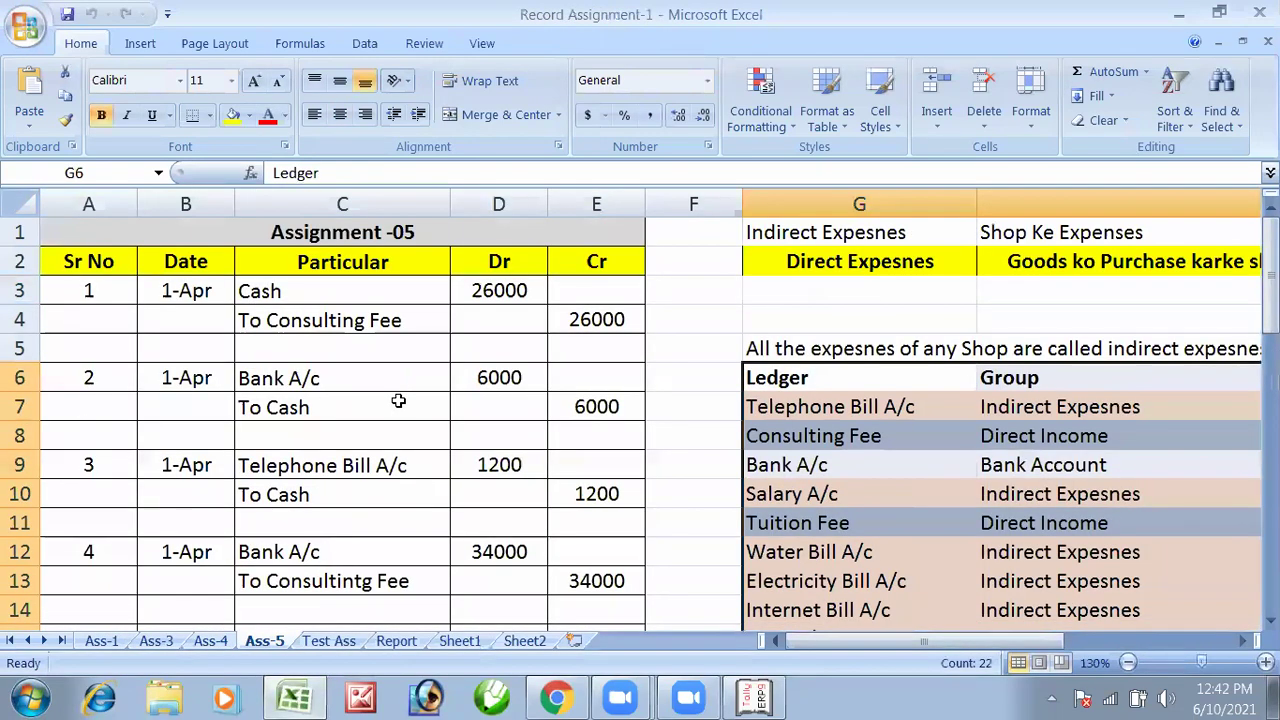
Review the Assignment -05 journal entries and the table assigning each ledger to its group.
{"action": "left_click", "coordinate": [397, 403]}
{"action": "scroll", "coordinate": [396, 400], "scroll_direction": "down", "scroll_amount": 5}
{"action": "scroll", "coordinate": [400, 410], "scroll_direction": "down", "scroll_amount": 8}
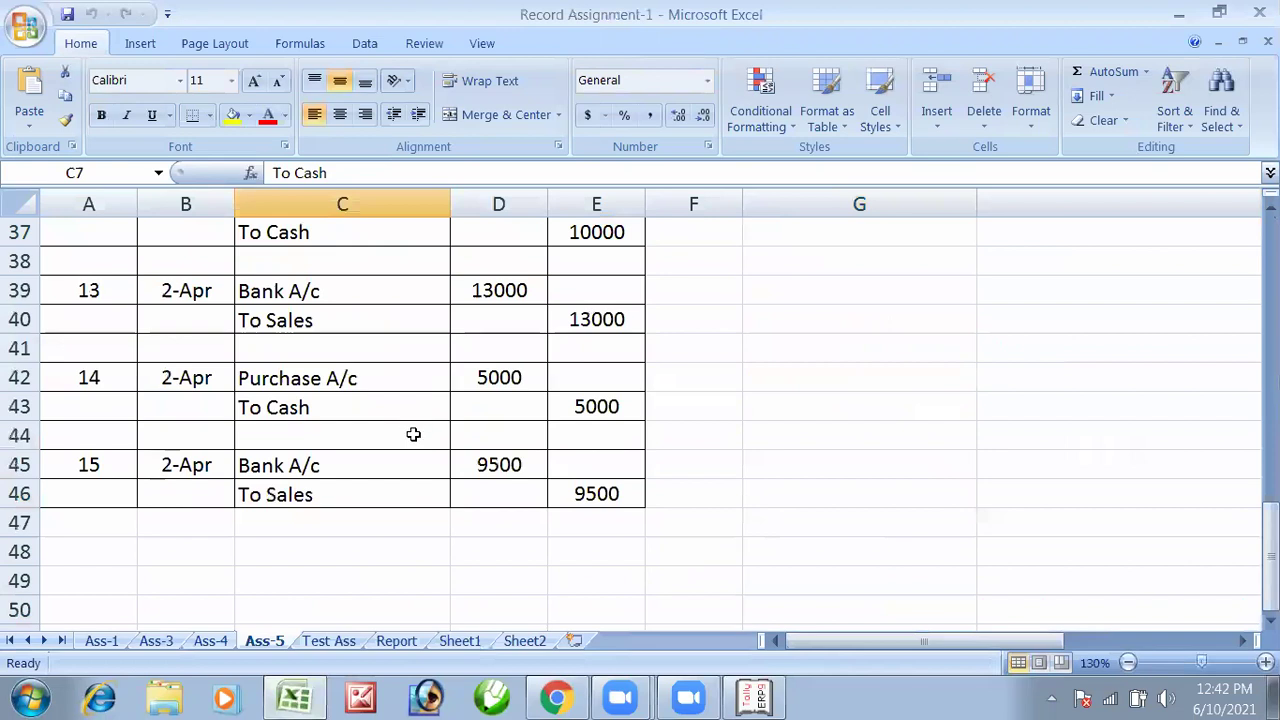
{"action": "scroll", "coordinate": [413, 434], "scroll_direction": "up", "scroll_amount": 4}
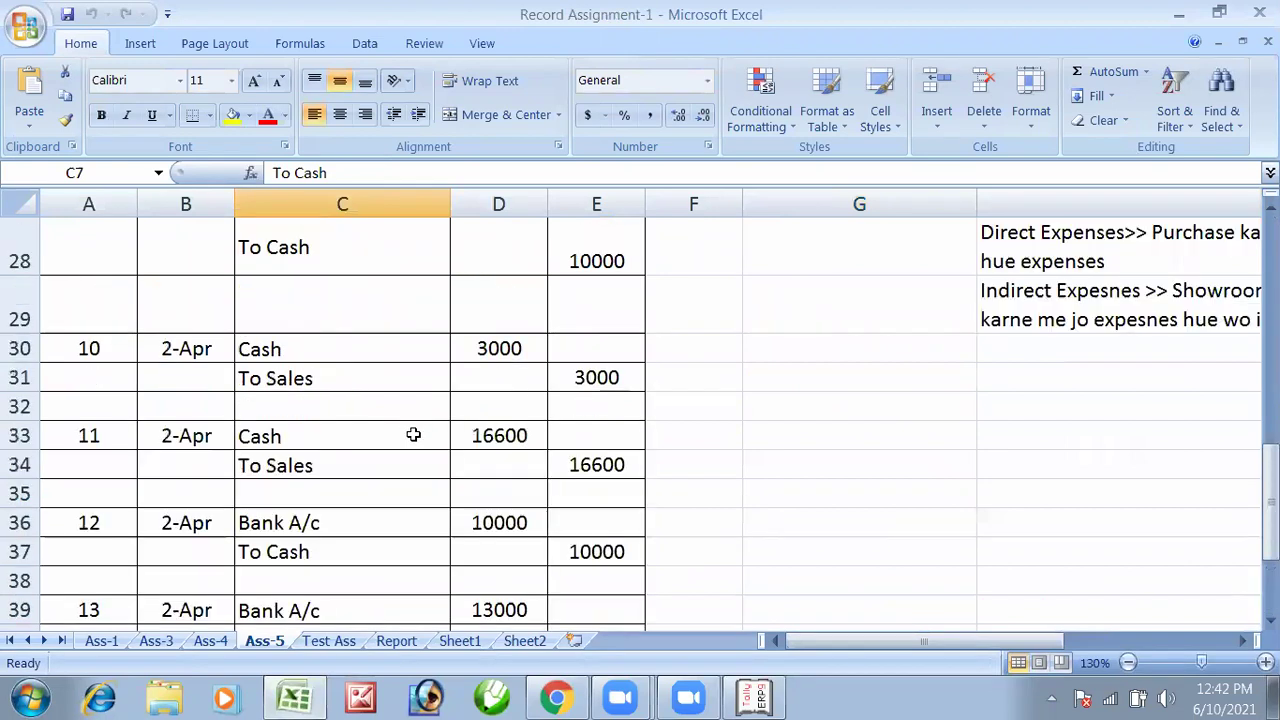
{"action": "scroll", "coordinate": [413, 434], "scroll_direction": "up", "scroll_amount": 7}
{"action": "scroll", "coordinate": [600, 476], "scroll_direction": "up", "scroll_amount": 2}
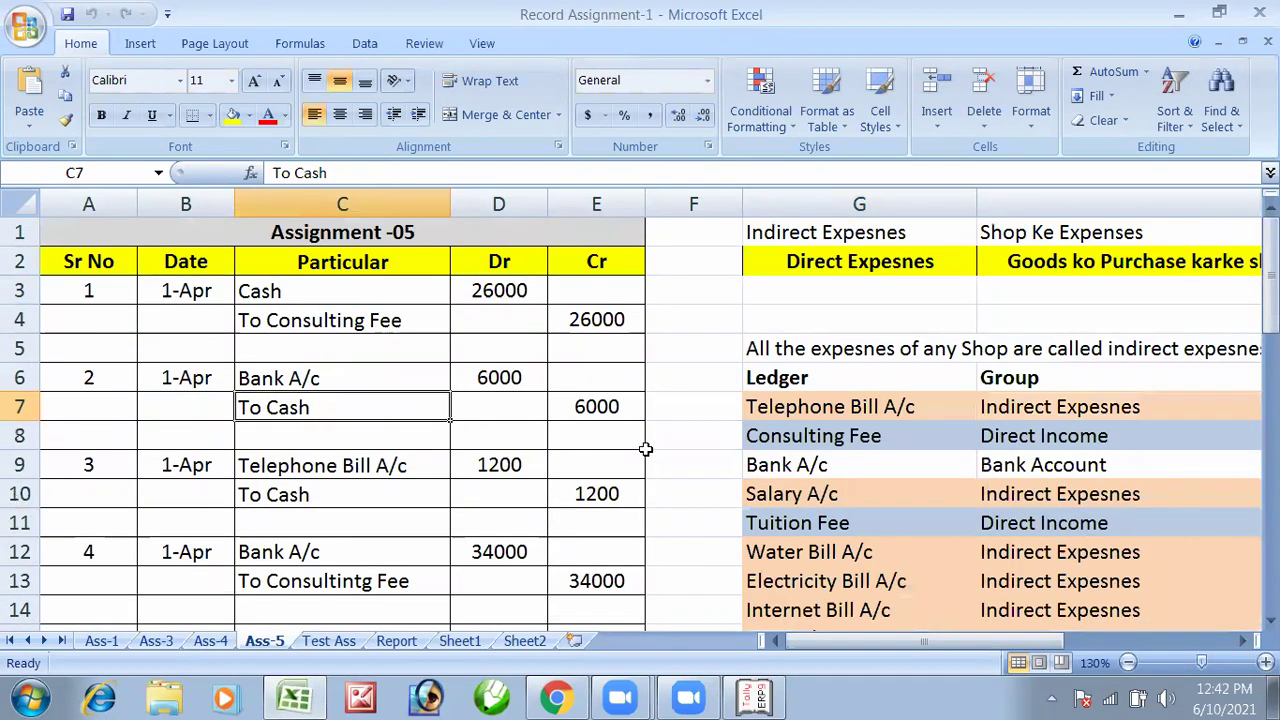
{"action": "left_click_drag", "start_coordinate": [723, 477], "coordinate": [820, 488]}
{"action": "scroll", "coordinate": [820, 488], "scroll_direction": "down", "scroll_amount": 1}
{"action": "left_click", "coordinate": [340, 318]}
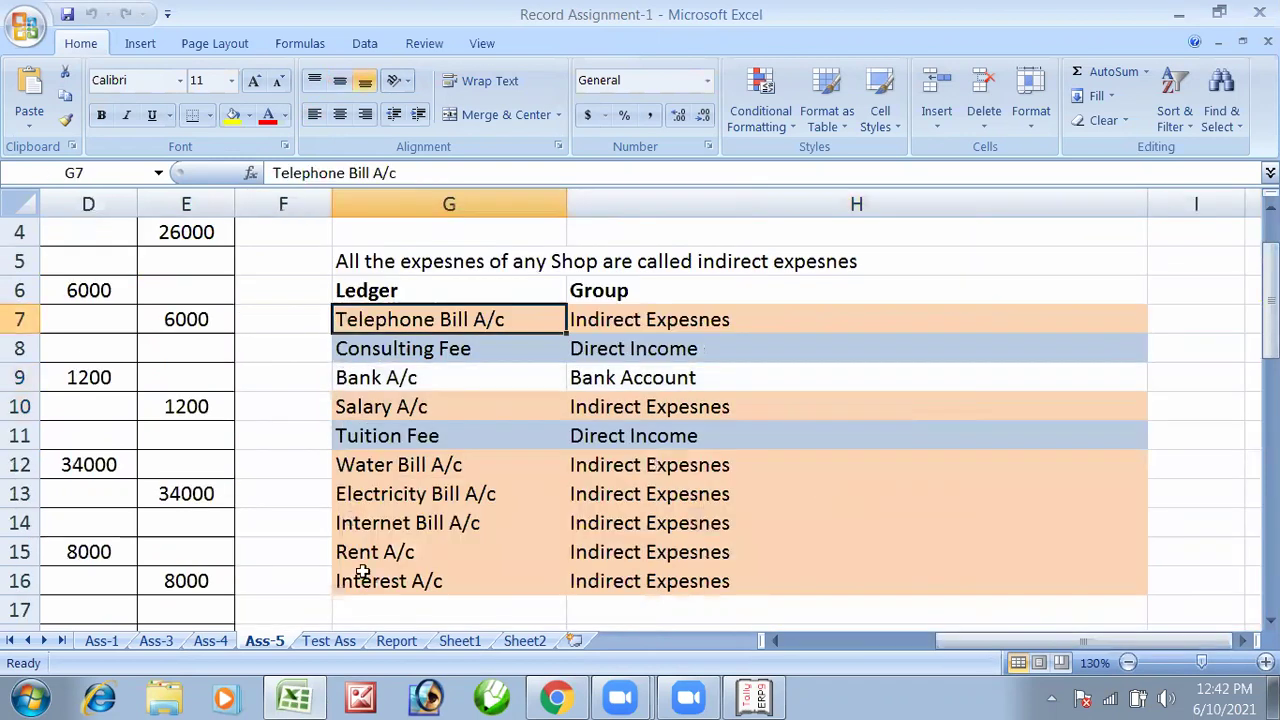
{"action": "left_click_drag", "start_coordinate": [362, 572], "coordinate": [362, 575]}
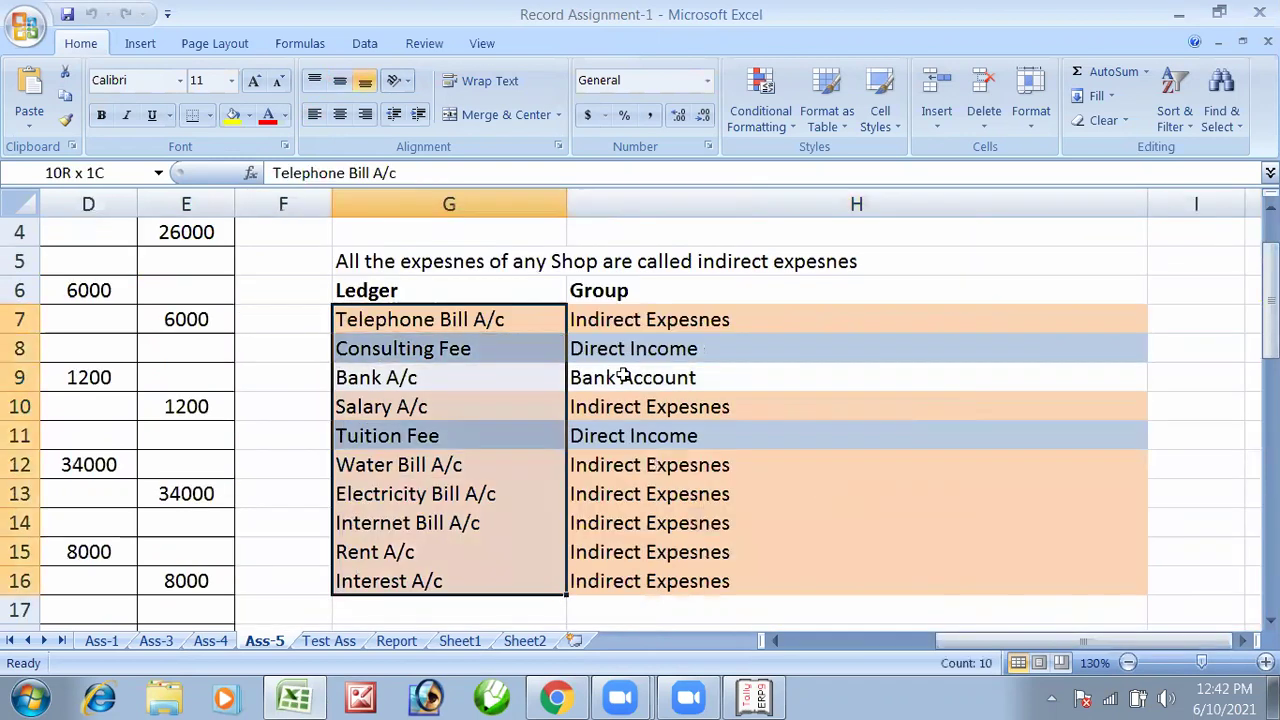
{"action": "left_click", "coordinate": [751, 365]}
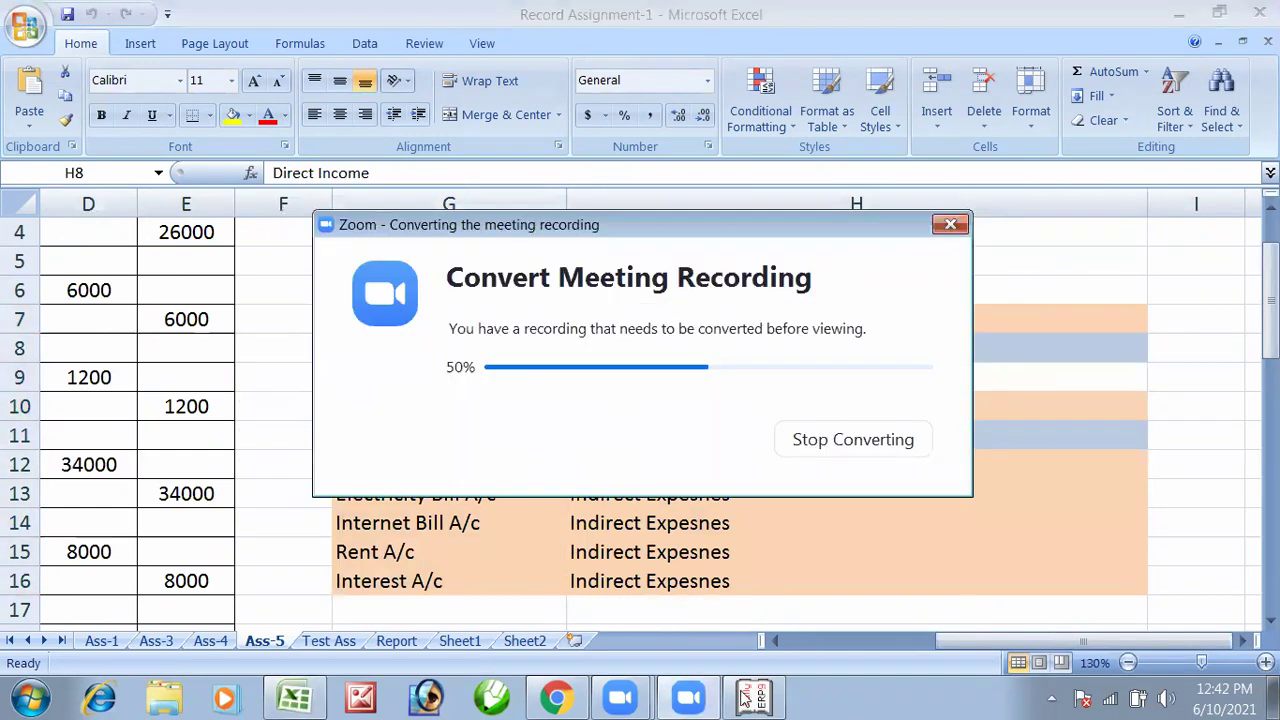
Switch to Tally.ERP 9 and open the creation screen for multiple ledgers.
{"action": "left_click", "coordinate": [752, 697]}
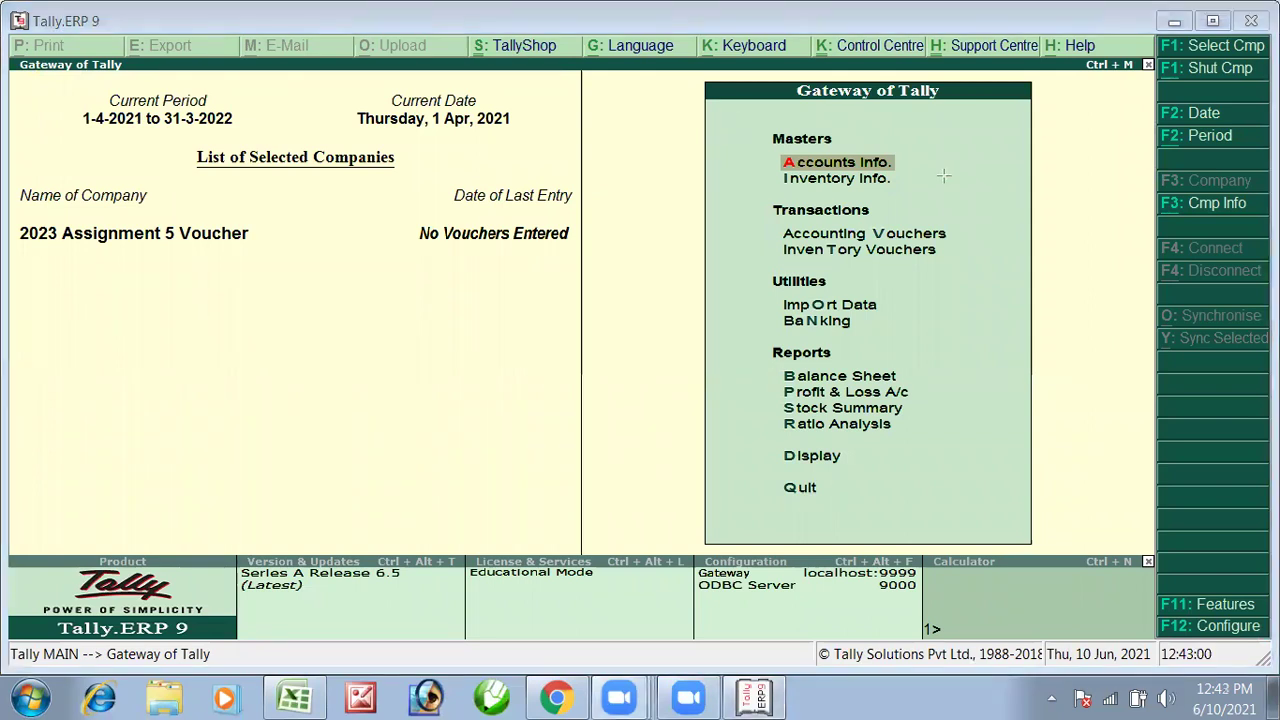
{"action": "left_click", "coordinate": [832, 164]}
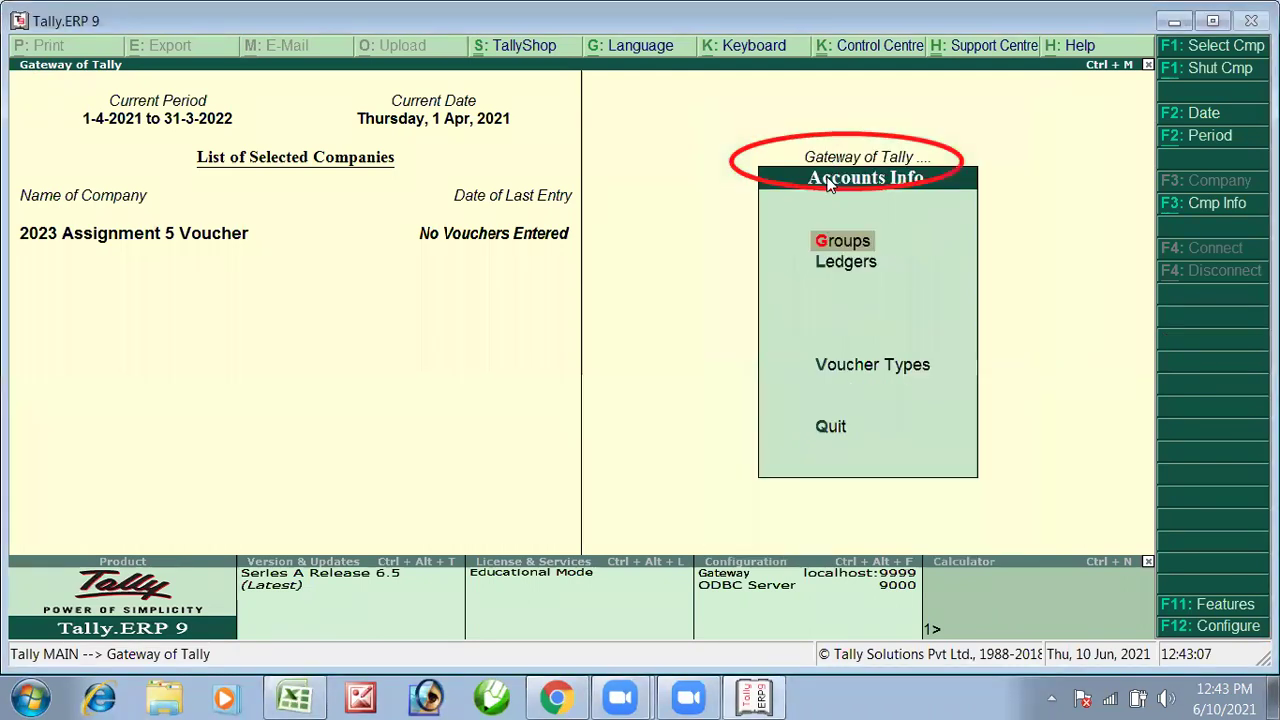
{"action": "key", "text": "Down"}
{"action": "key", "text": "Return"}
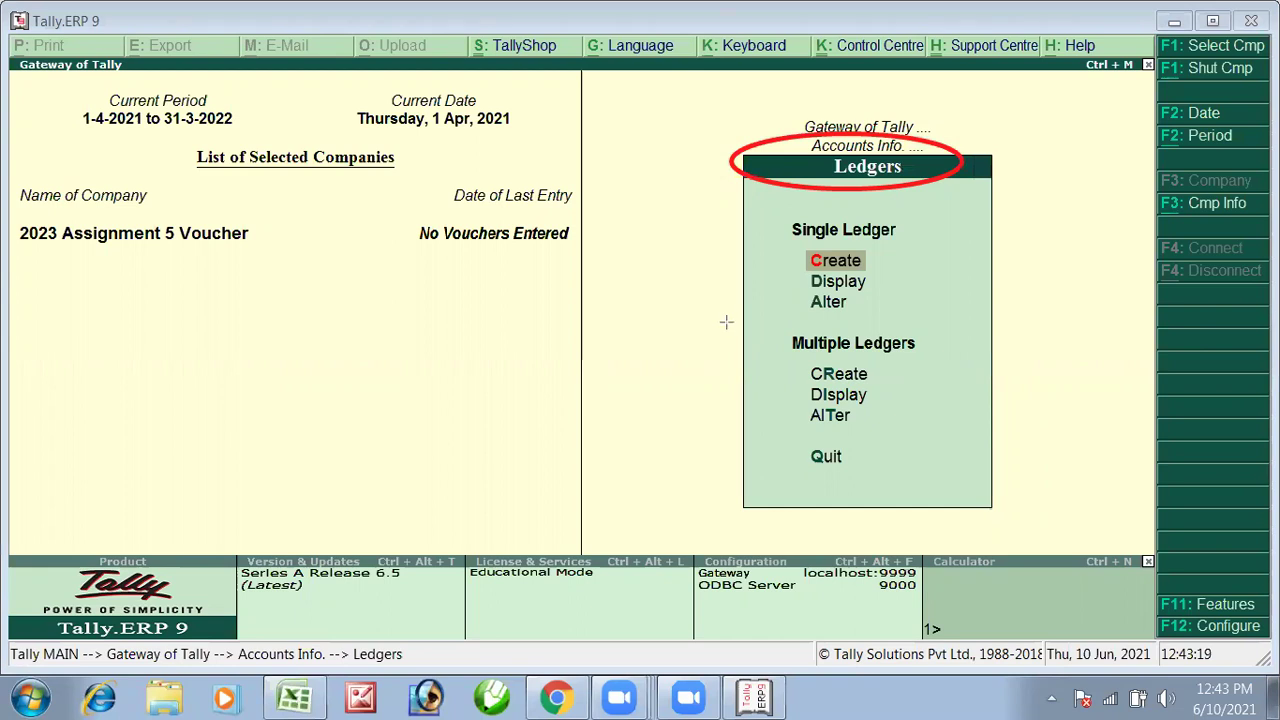
{"action": "mouse_move", "coordinate": [728, 312]}
{"action": "left_mouse_down"}
{"action": "mouse_move", "coordinate": [858, 373]}
{"action": "mouse_move", "coordinate": [981, 371]}
{"action": "left_mouse_up"}
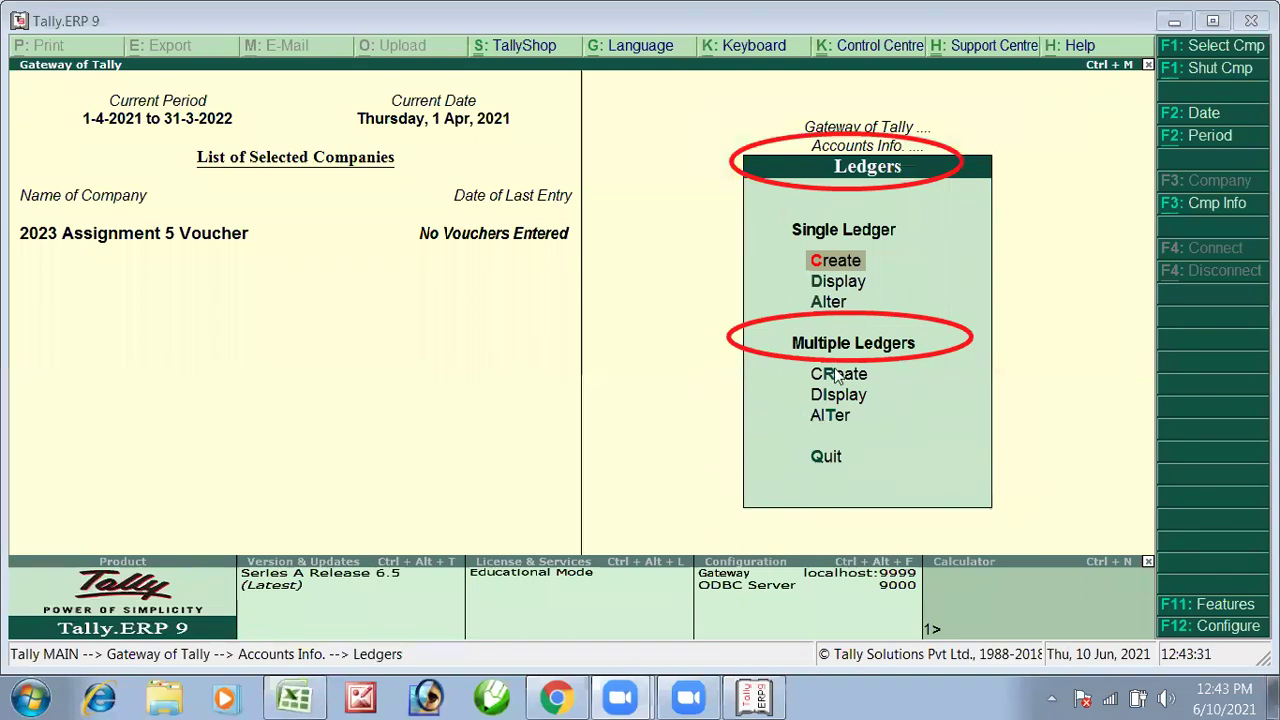
{"action": "key", "text": "Down"}
{"action": "key", "text": "Down"}
{"action": "key", "text": "Down"}
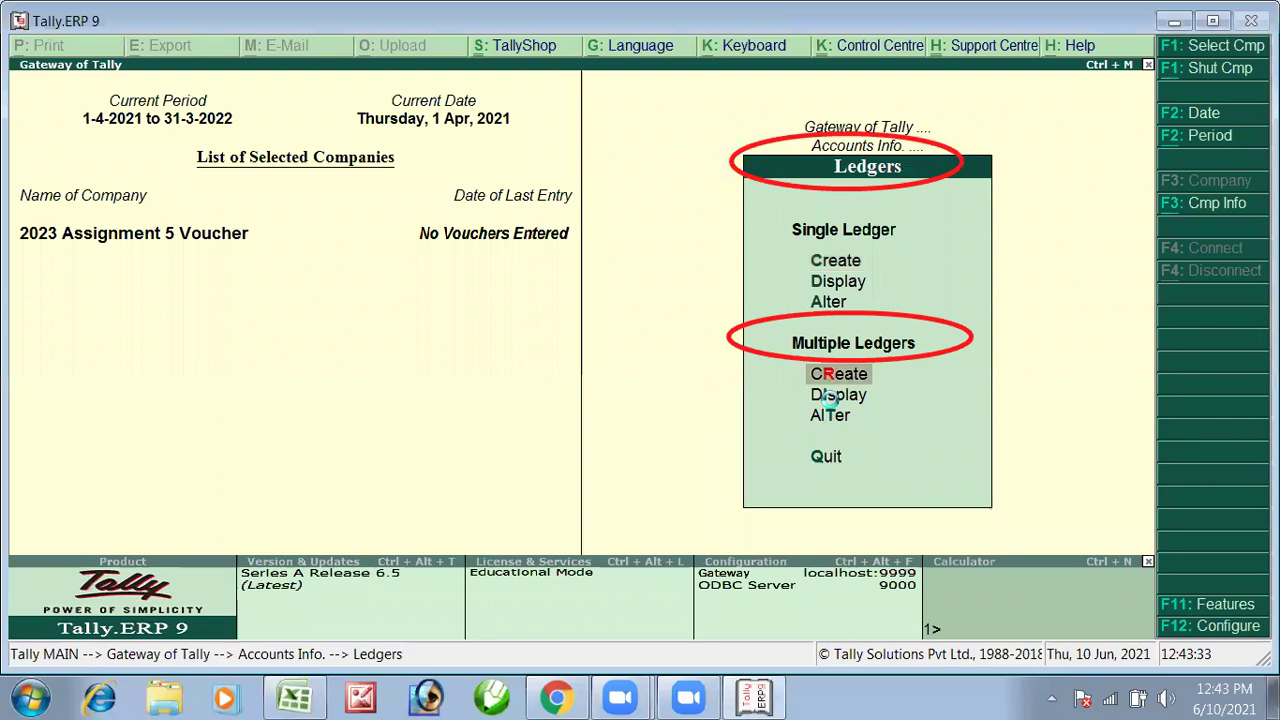
{"action": "key", "text": "Return"}
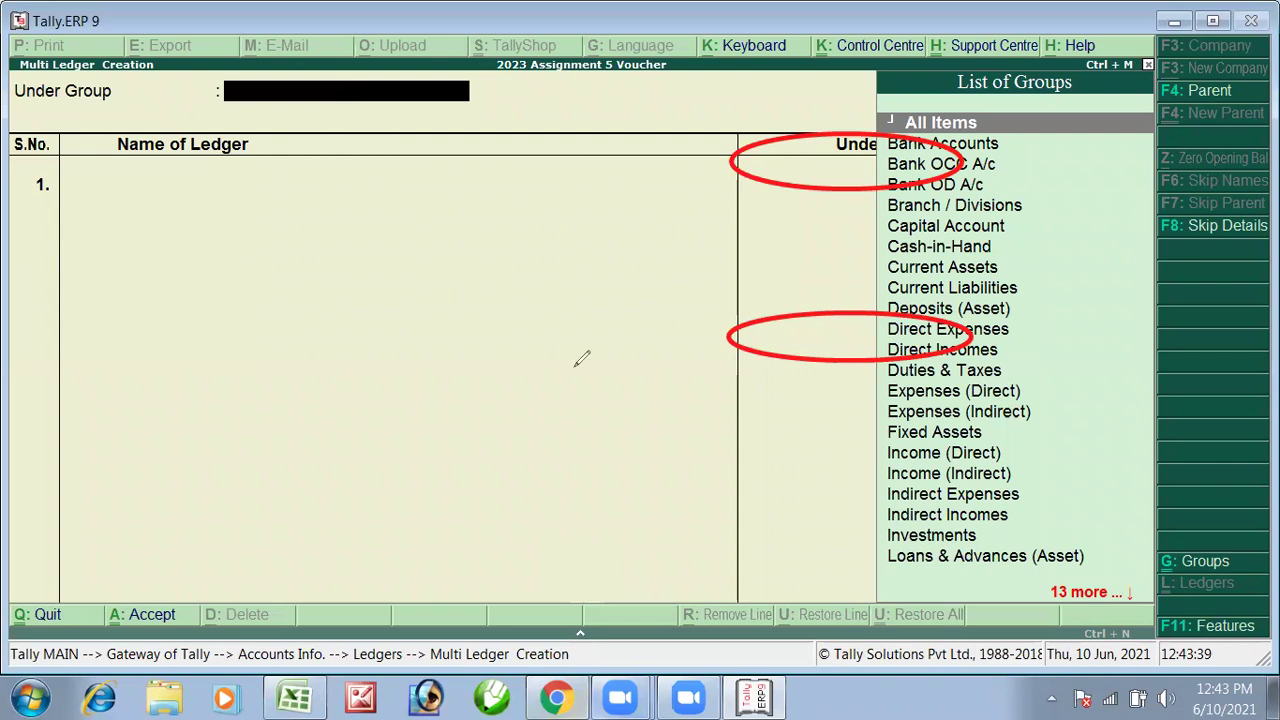
{"action": "key", "text": "Escape"}
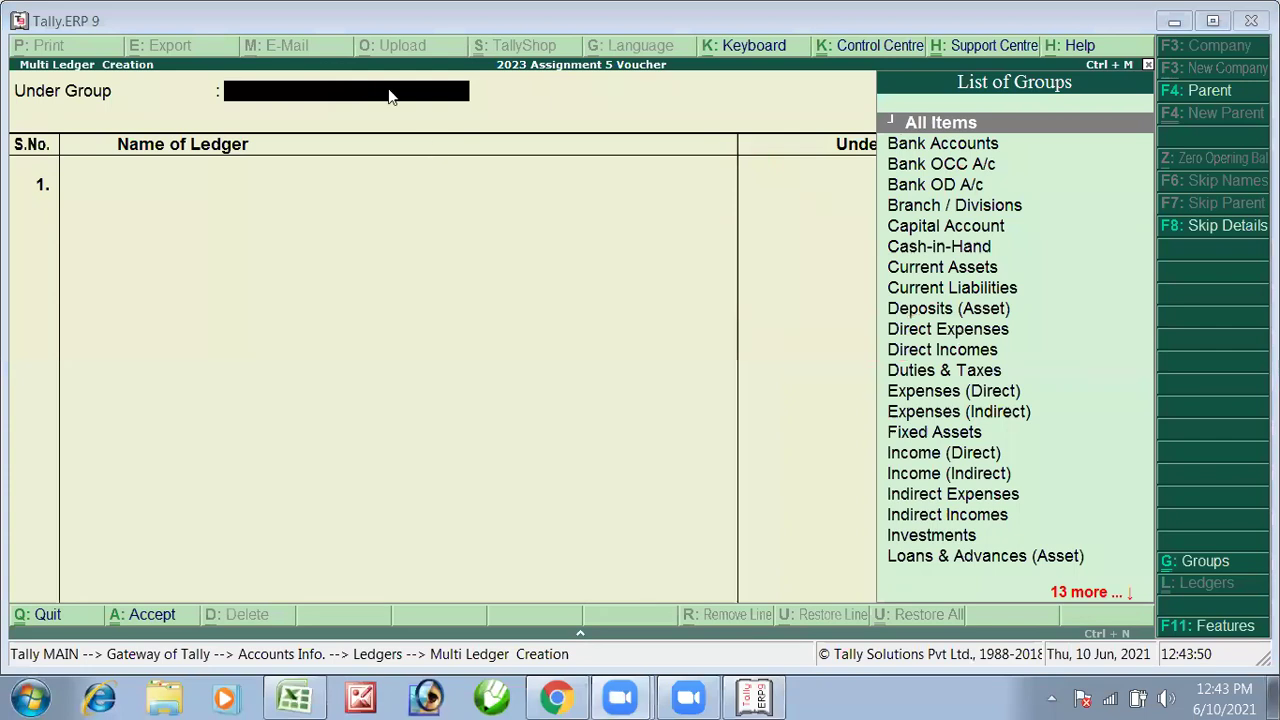
Set the group for the new ledgers to Indirect Expenses.
{"action": "type", "text": "I"}
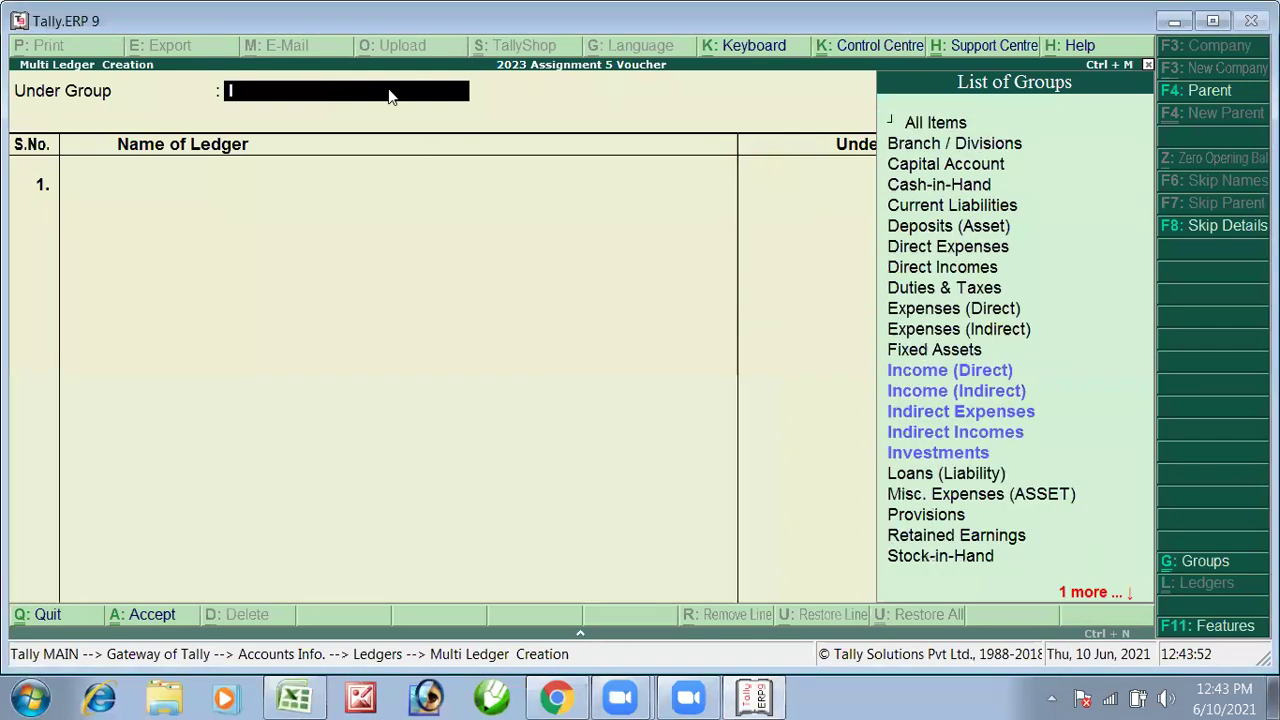
{"action": "type", "text": "n"}
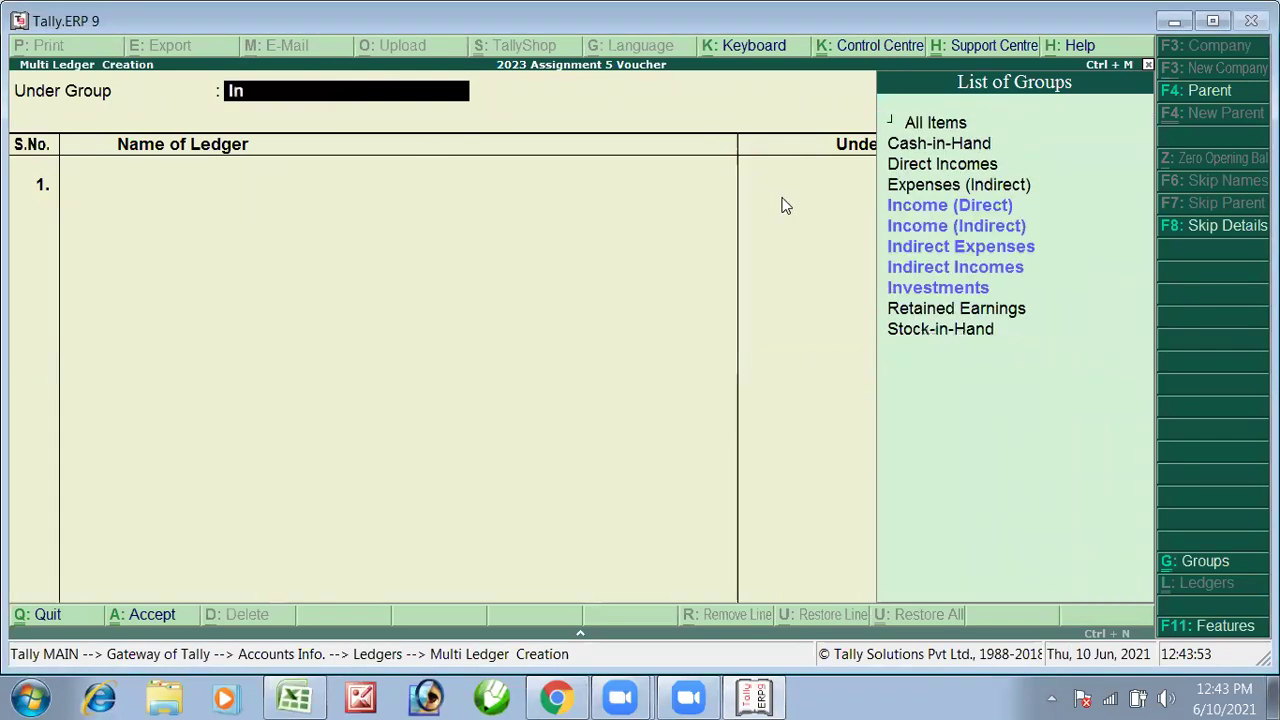
{"action": "left_click", "coordinate": [958, 248]}
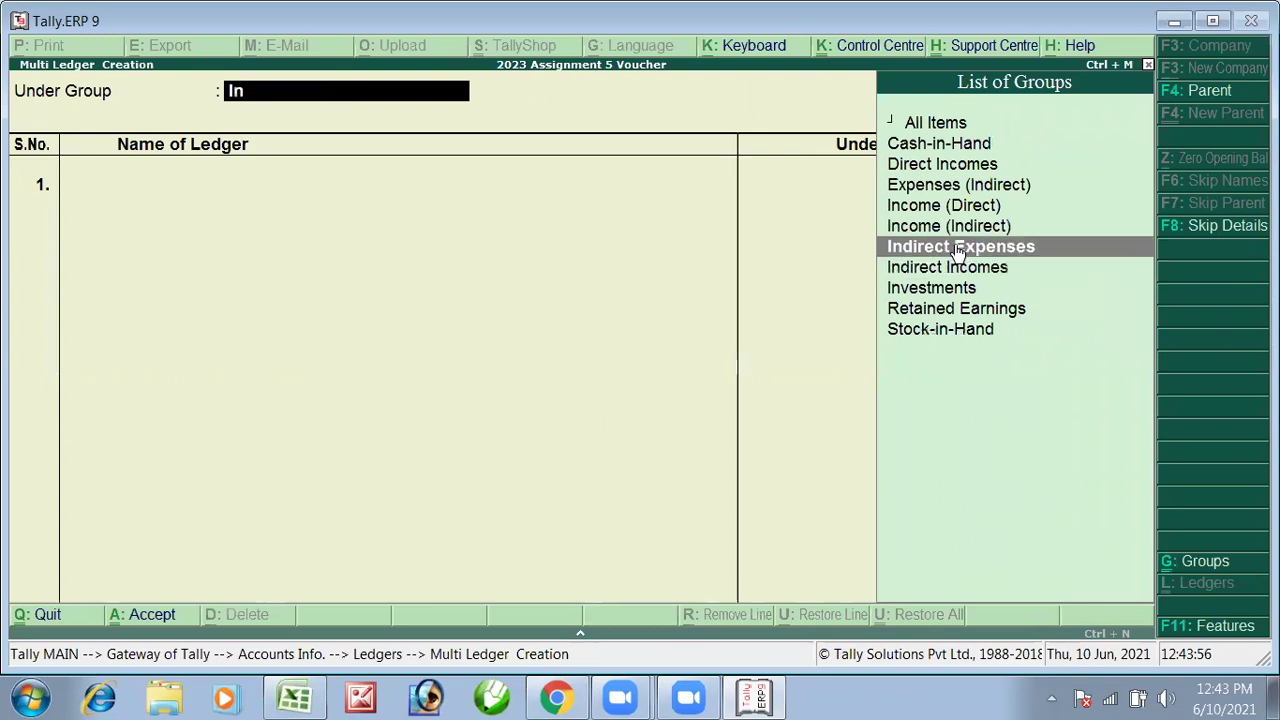
{"action": "key", "text": "Return"}
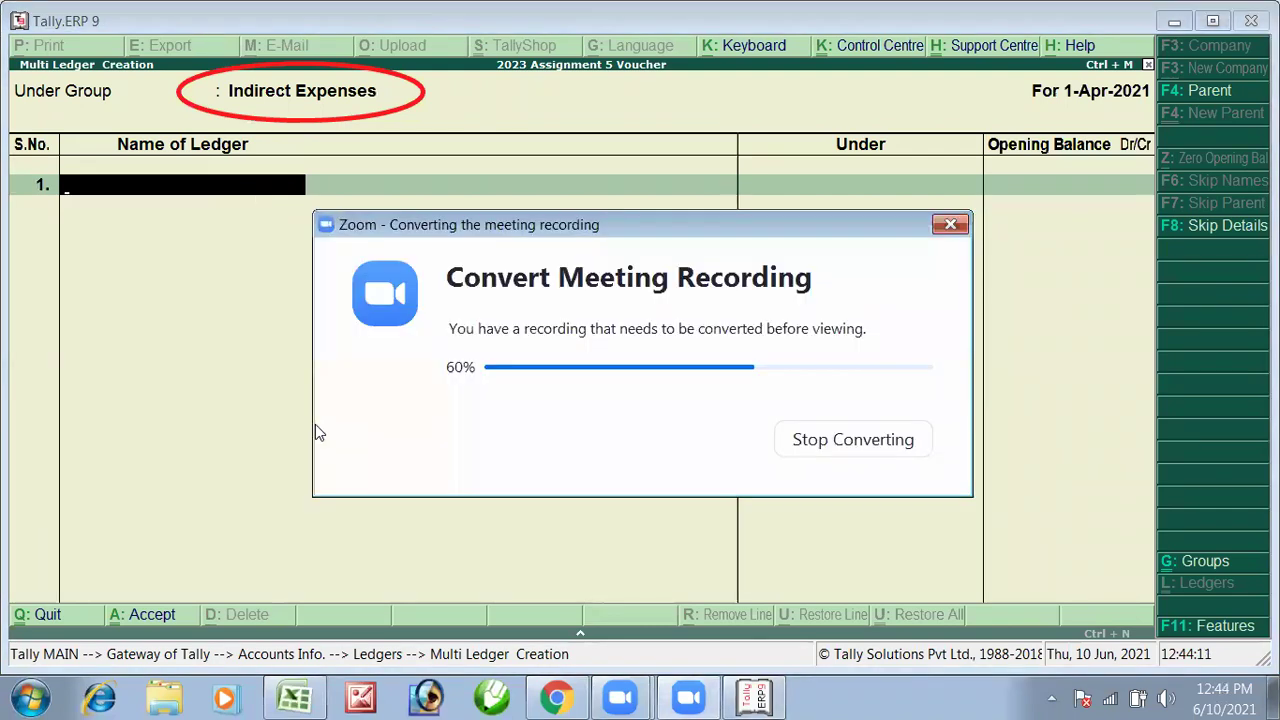
Switch to Excel and examine which ledgers in the Ass-5 table belong to the indirect expenses group.
{"action": "left_click", "coordinate": [293, 698]}
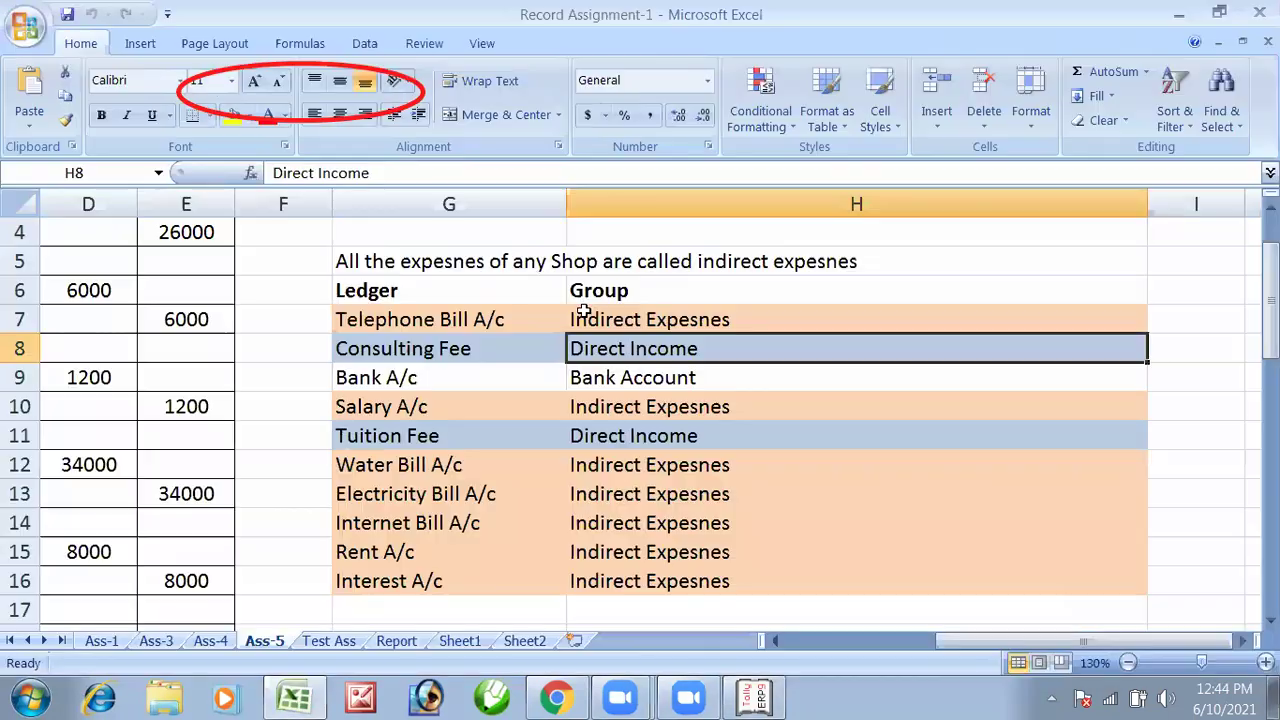
{"action": "left_click", "coordinate": [608, 318]}
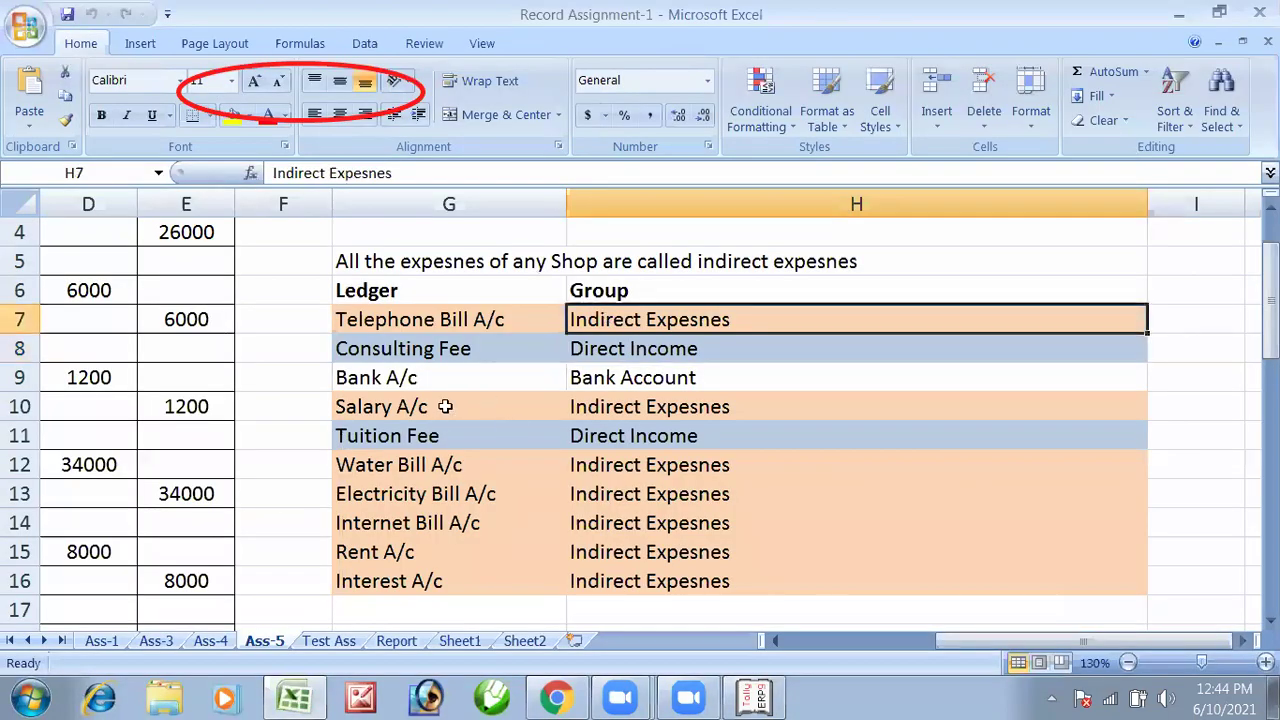
{"action": "left_click", "coordinate": [545, 415]}
{"action": "left_click", "coordinate": [588, 411]}
{"action": "left_click", "coordinate": [403, 467]}
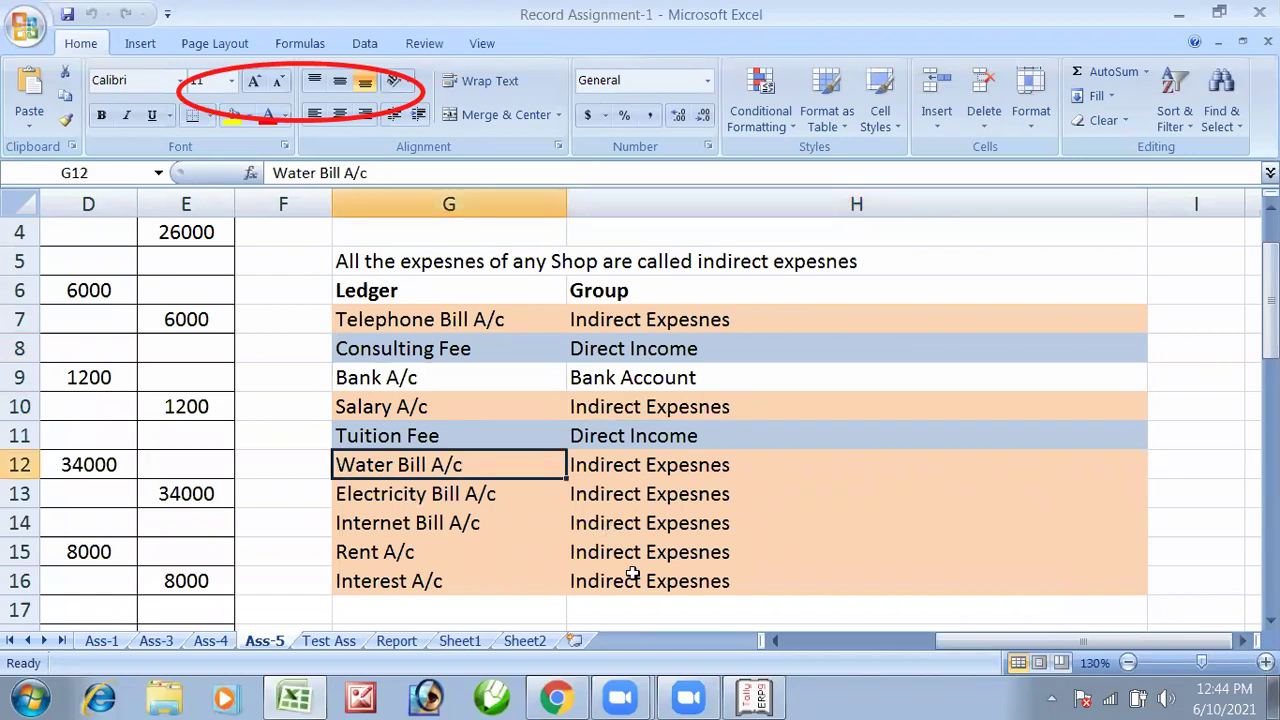
{"action": "left_click_drag", "start_coordinate": [645, 465], "coordinate": [645, 580]}
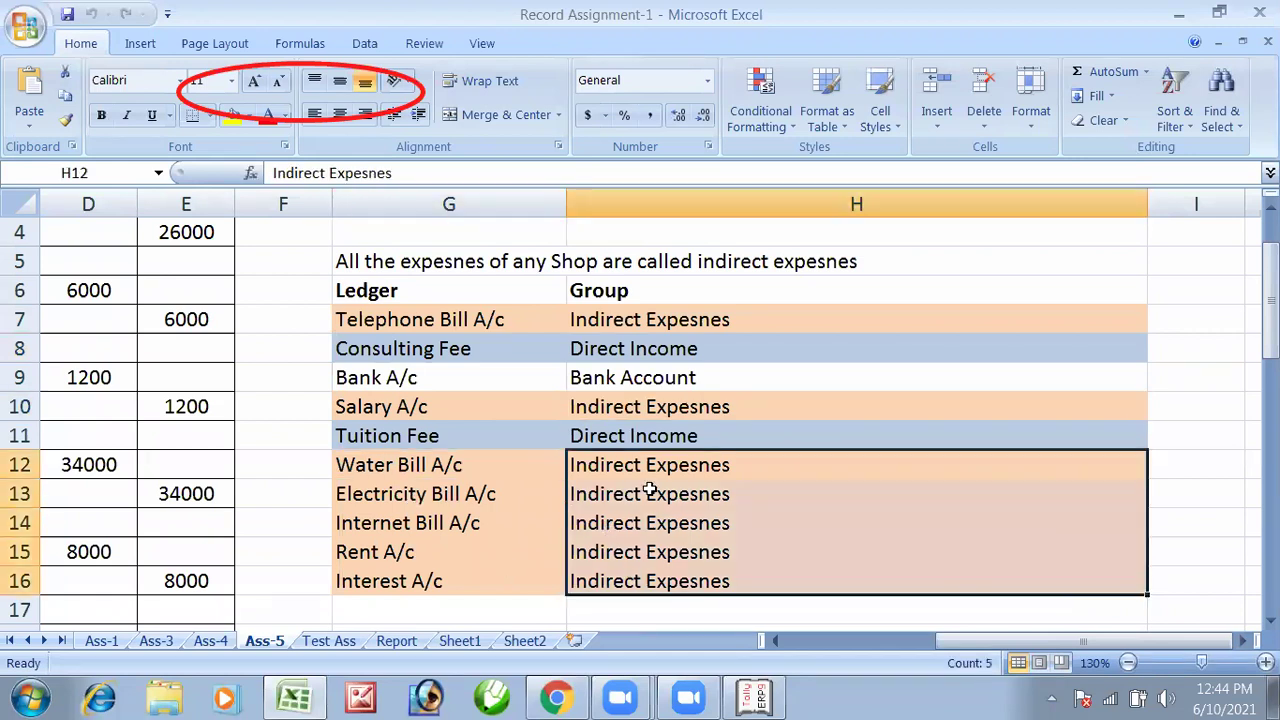
{"action": "left_click", "coordinate": [503, 472]}
{"action": "key", "text": "ctrl+Down"}
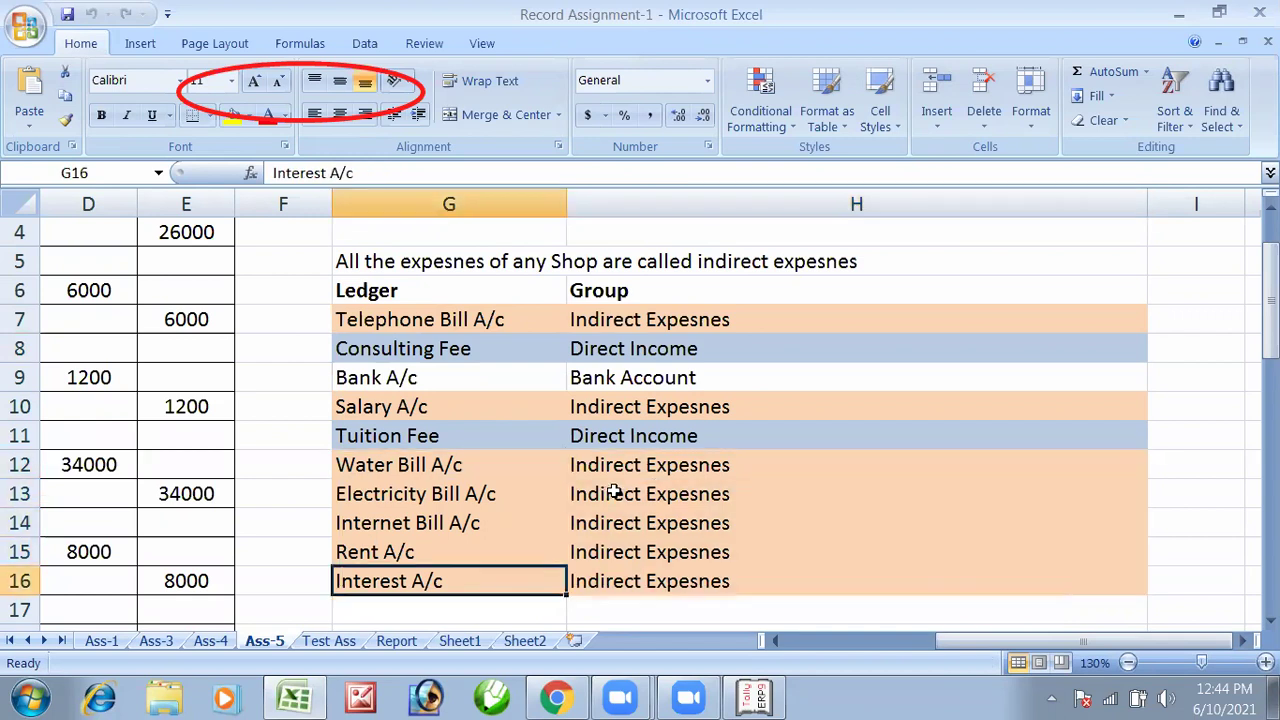
{"action": "left_click", "coordinate": [655, 563]}
{"action": "left_click", "coordinate": [656, 569]}
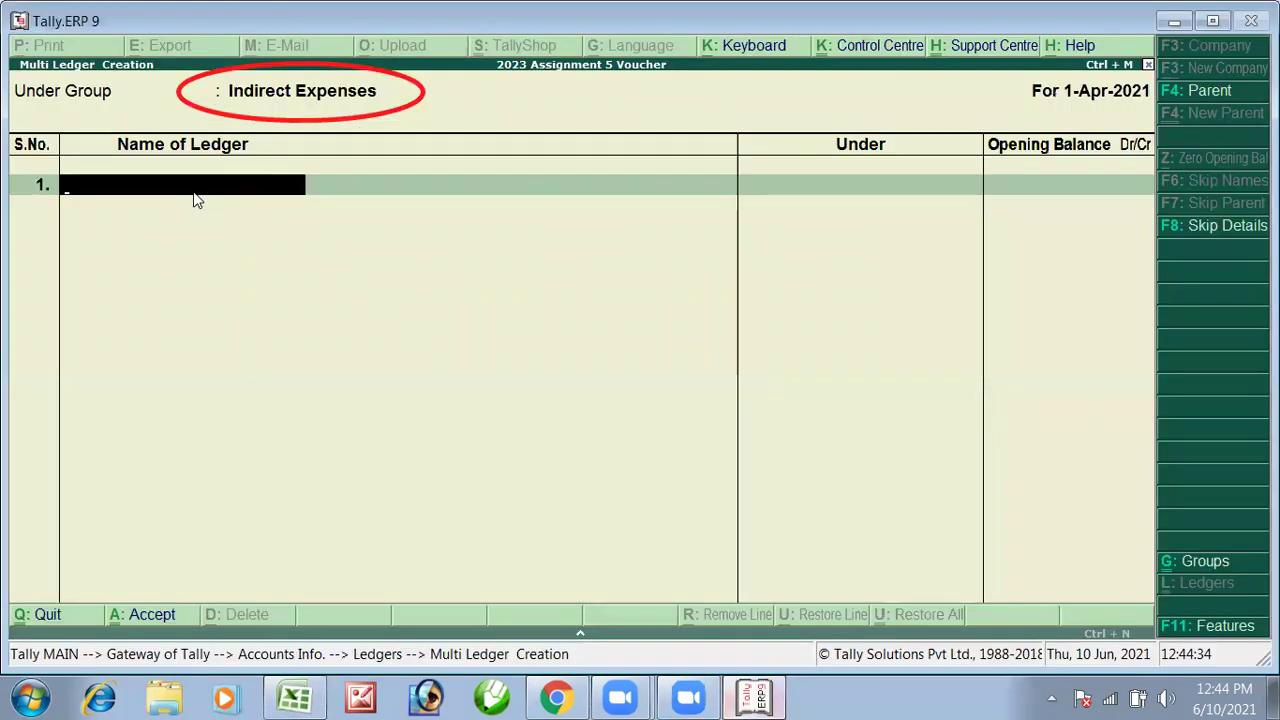
Add the ledgers Telephone Bill A/c and Salary A/c under Indirect Expenses with blank opening balances, consulting the ledger table in Excel.
{"action": "type", "text": "Telepho"}
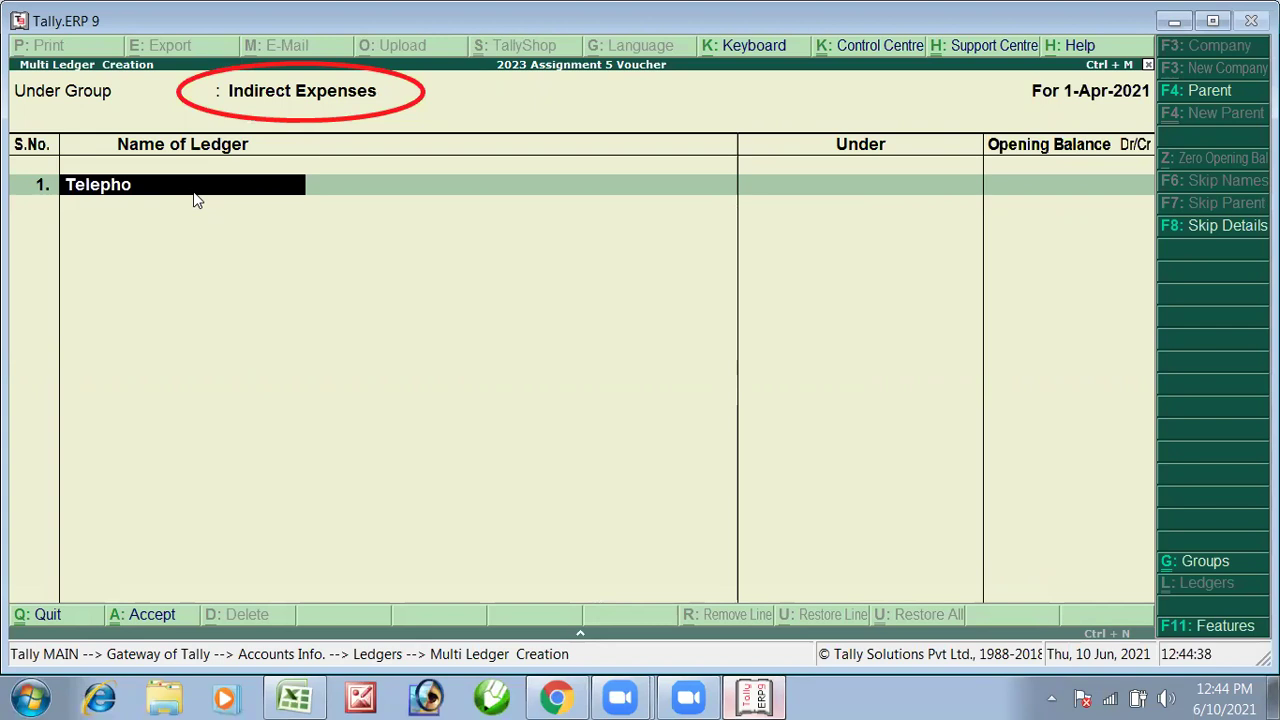
{"action": "type", "text": "ne Bill A/c"}
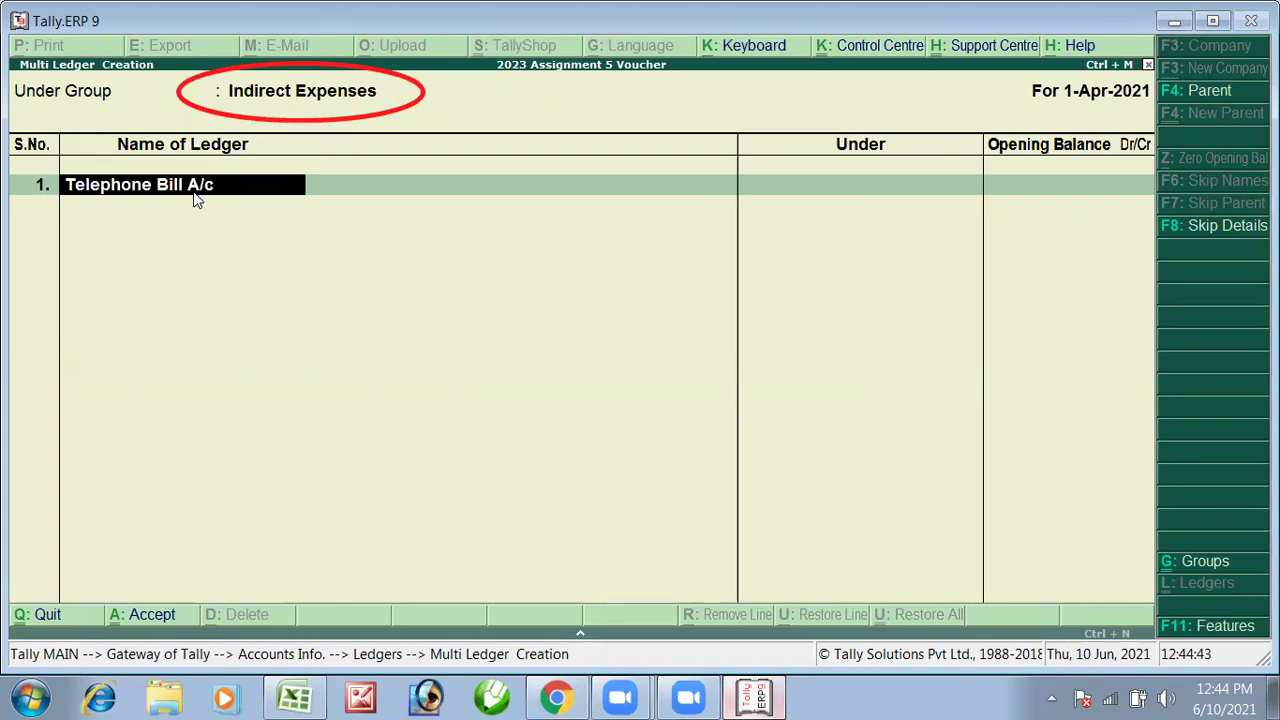
{"action": "key", "text": "Return"}
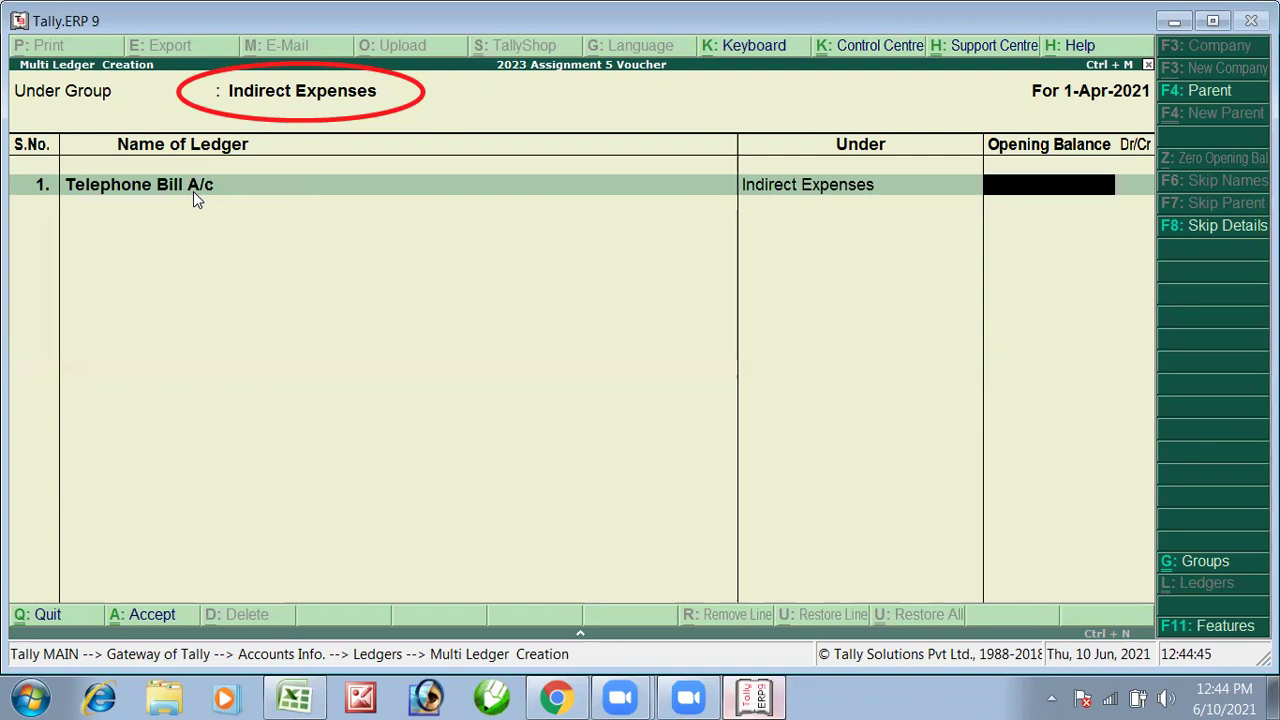
{"action": "key", "text": "Return"}
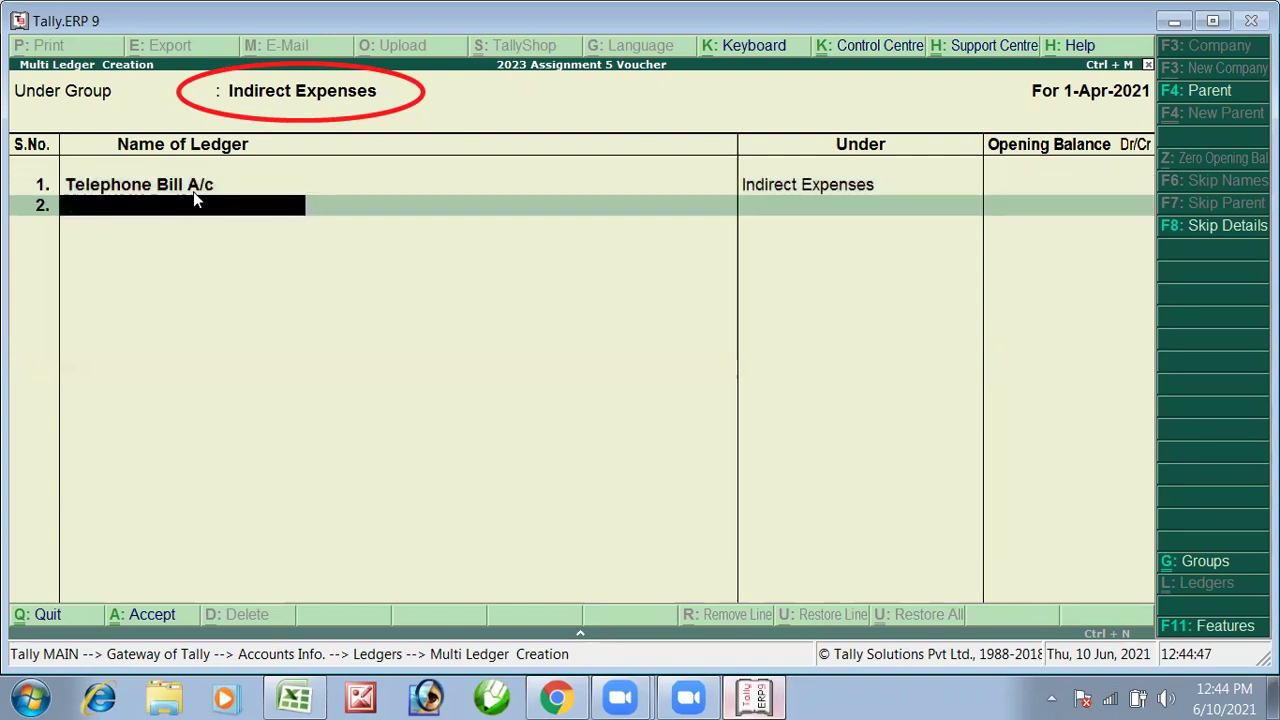
{"action": "key", "text": "alt+Tab"}
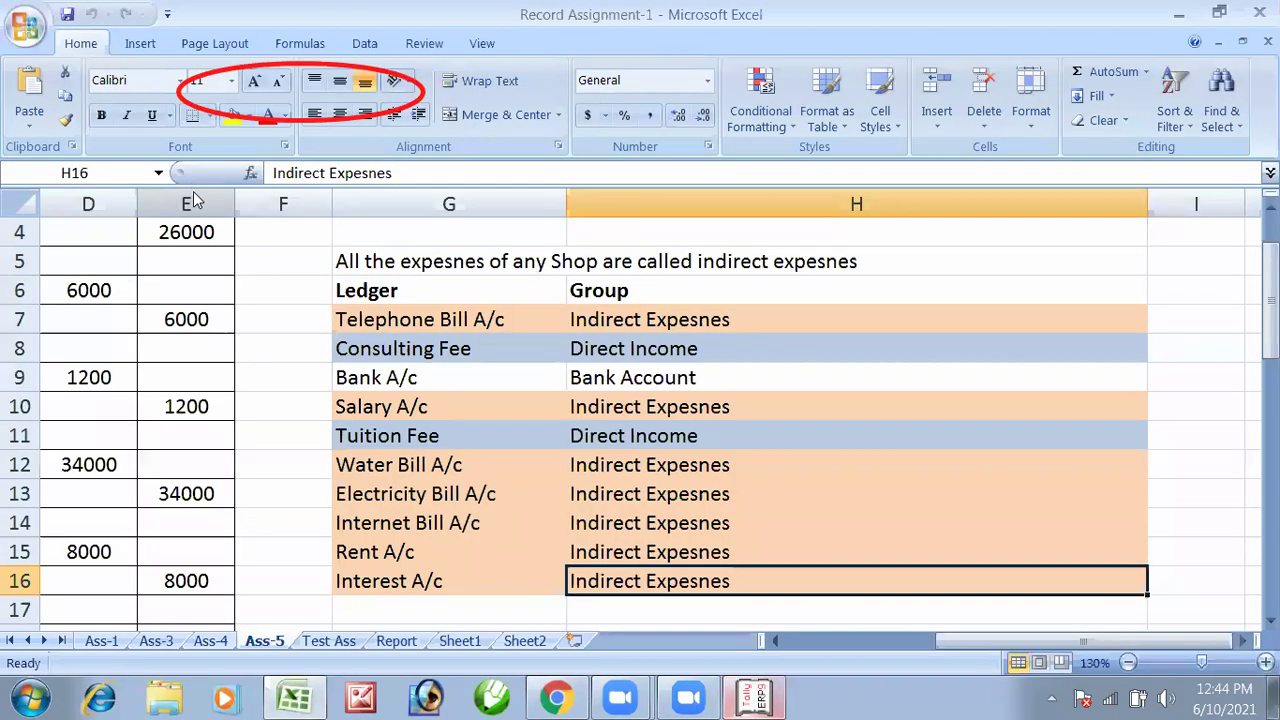
{"action": "key", "text": "alt+Tab"}
{"action": "type", "text": "Salary A/c"}
{"action": "key", "text": "Return"}
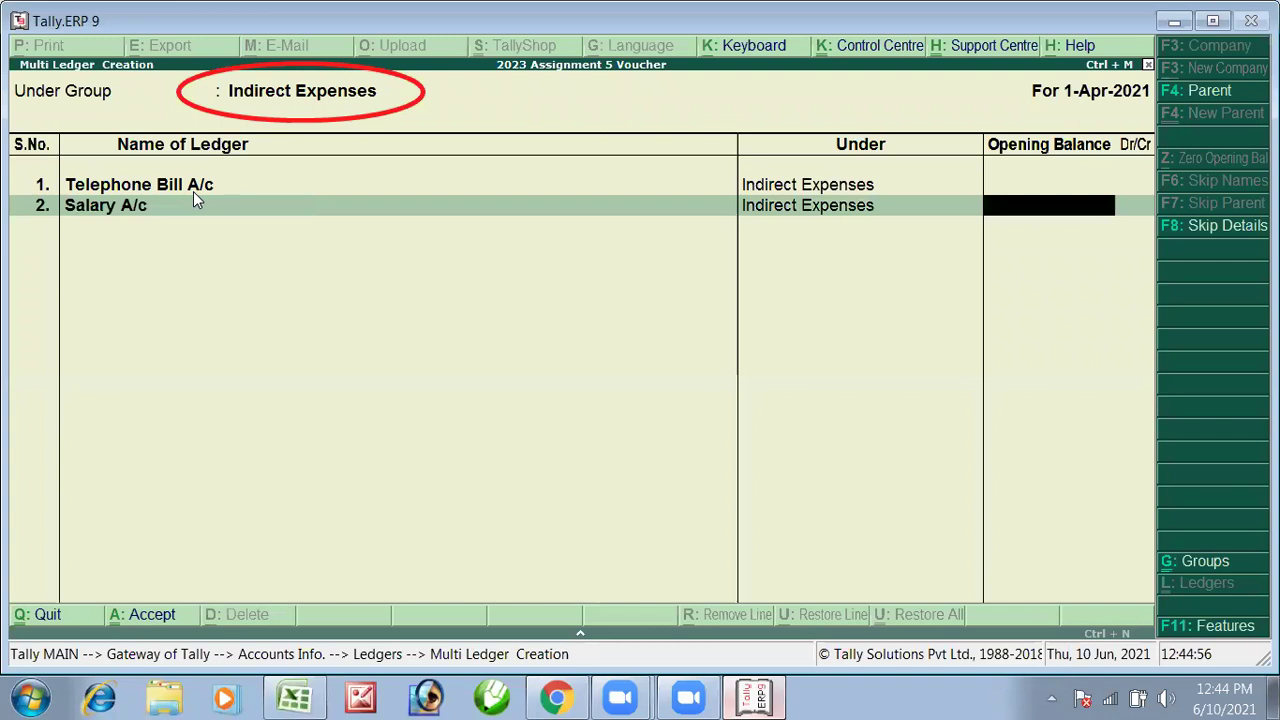
{"action": "key", "text": "Return"}
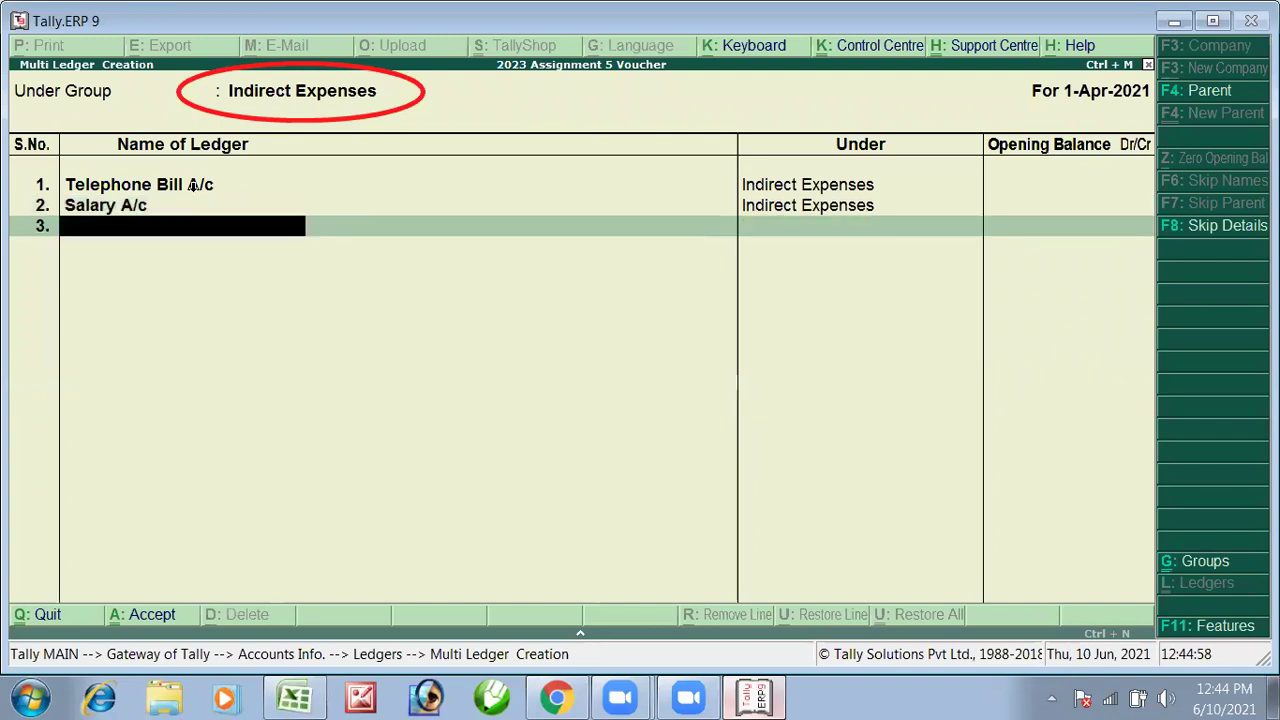
Consult the Excel ledger table and add Water Bill A/c and Electricity Bill A/c in Tally.ERP 9 with blank opening balances.
{"action": "key", "text": "alt+Tab"}
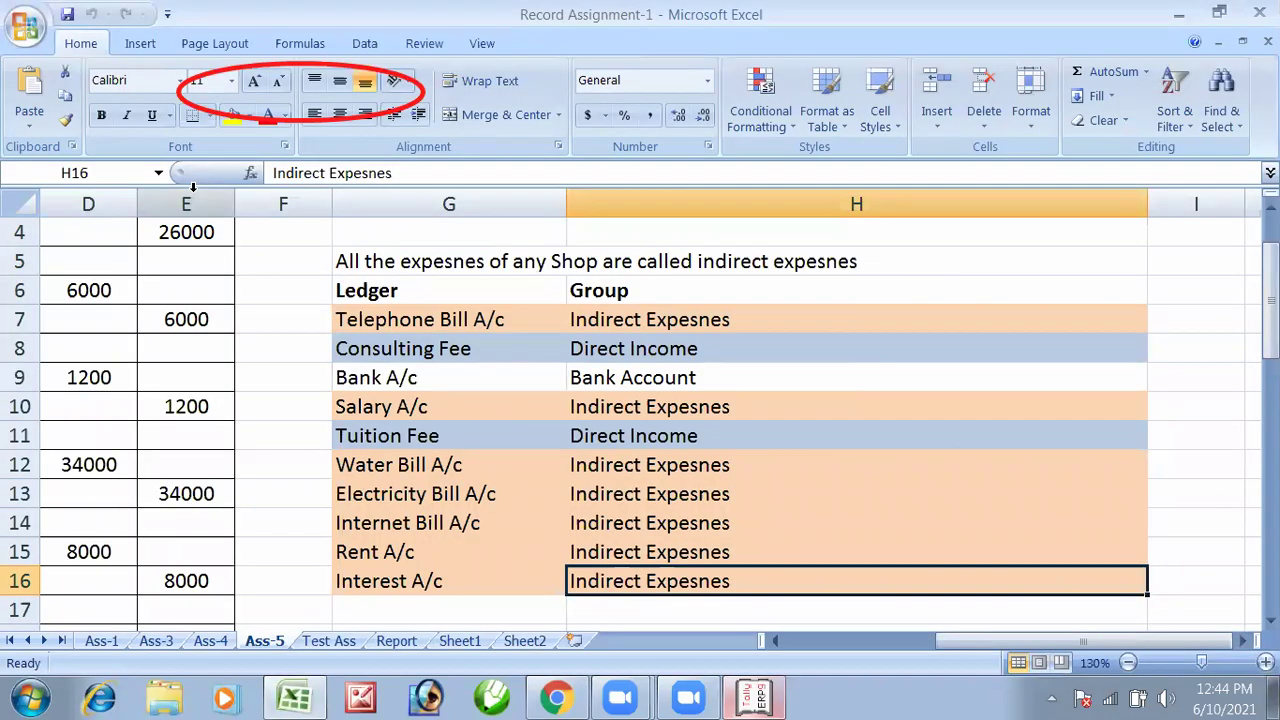
{"action": "key", "text": "alt+Tab"}
{"action": "type", "text": "W"}
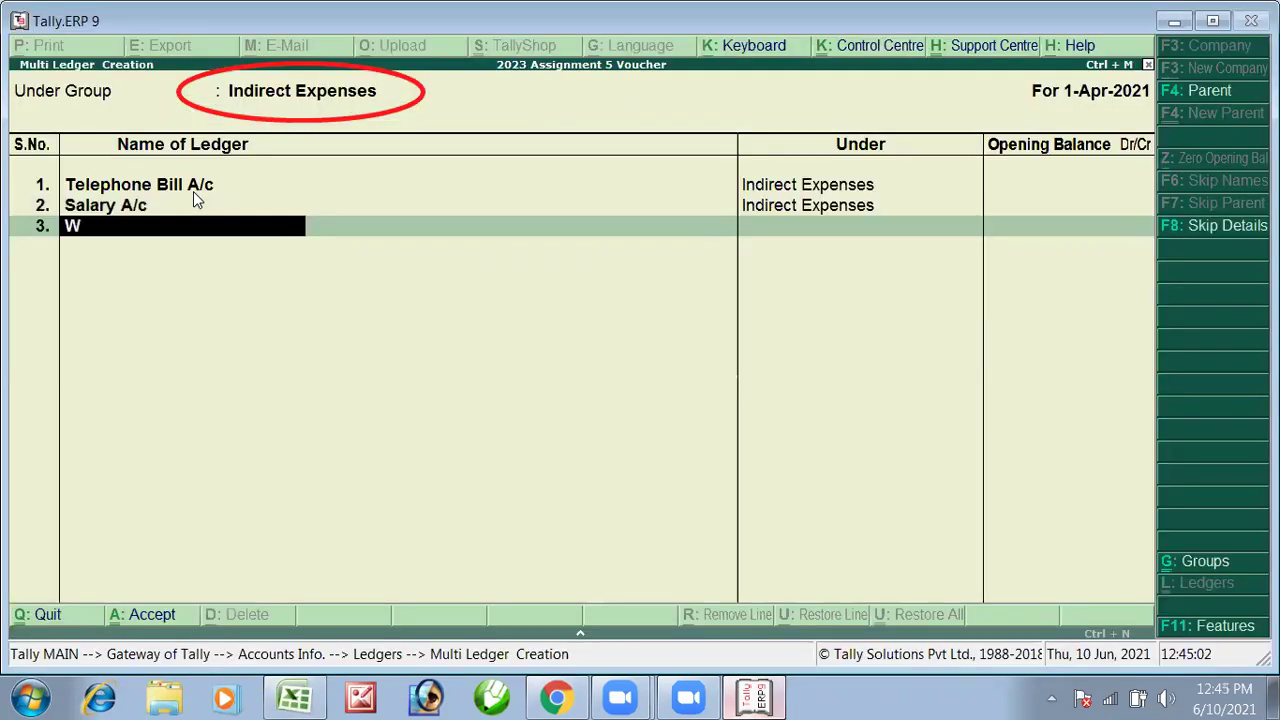
{"action": "type", "text": "ater Bill A/c"}
{"action": "key", "text": "Return"}
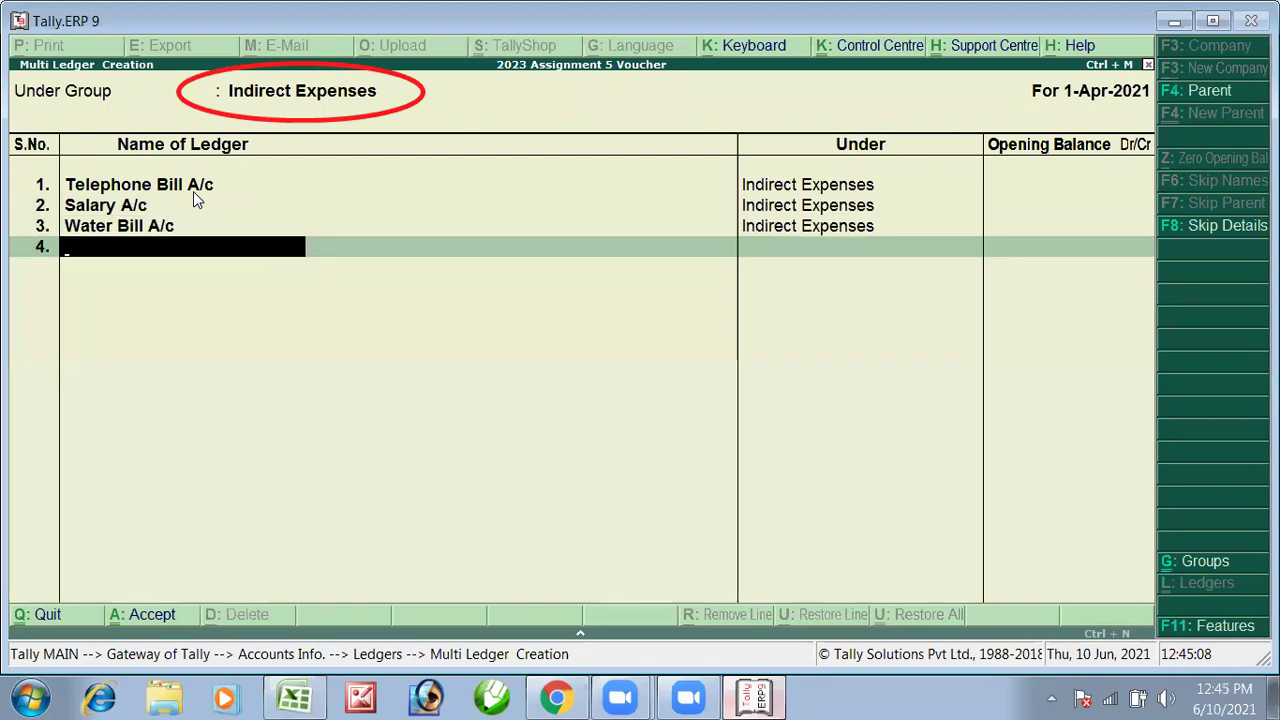
{"action": "type", "text": "Elect"}
{"action": "type", "text": "y"}
{"action": "key", "text": "BackSpace"}
{"action": "type", "text": "ri"}
{"action": "type", "text": "Bill A/c"}
{"action": "key", "text": "Return"}
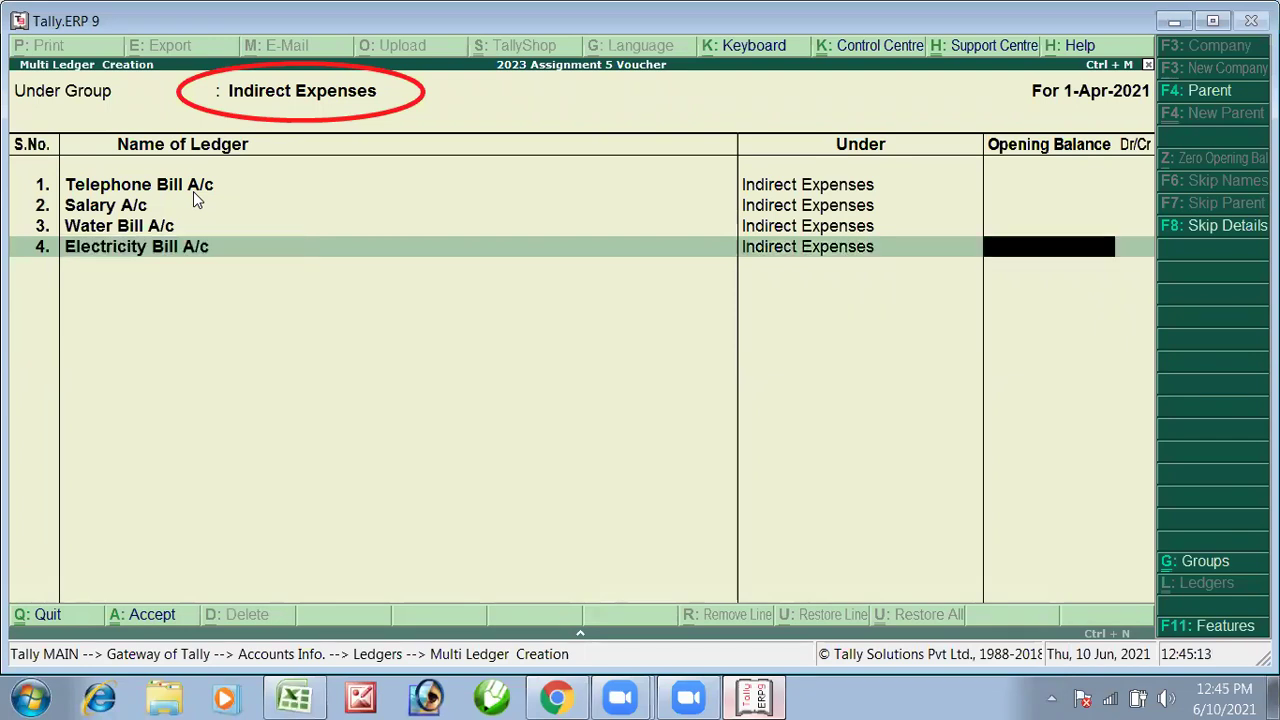
{"action": "key", "text": "Return"}
Add the ledgers Internet Bill A/c and Rent A/c with blank opening balances, checking the remaining names in Excel.
{"action": "type", "text": "In"}
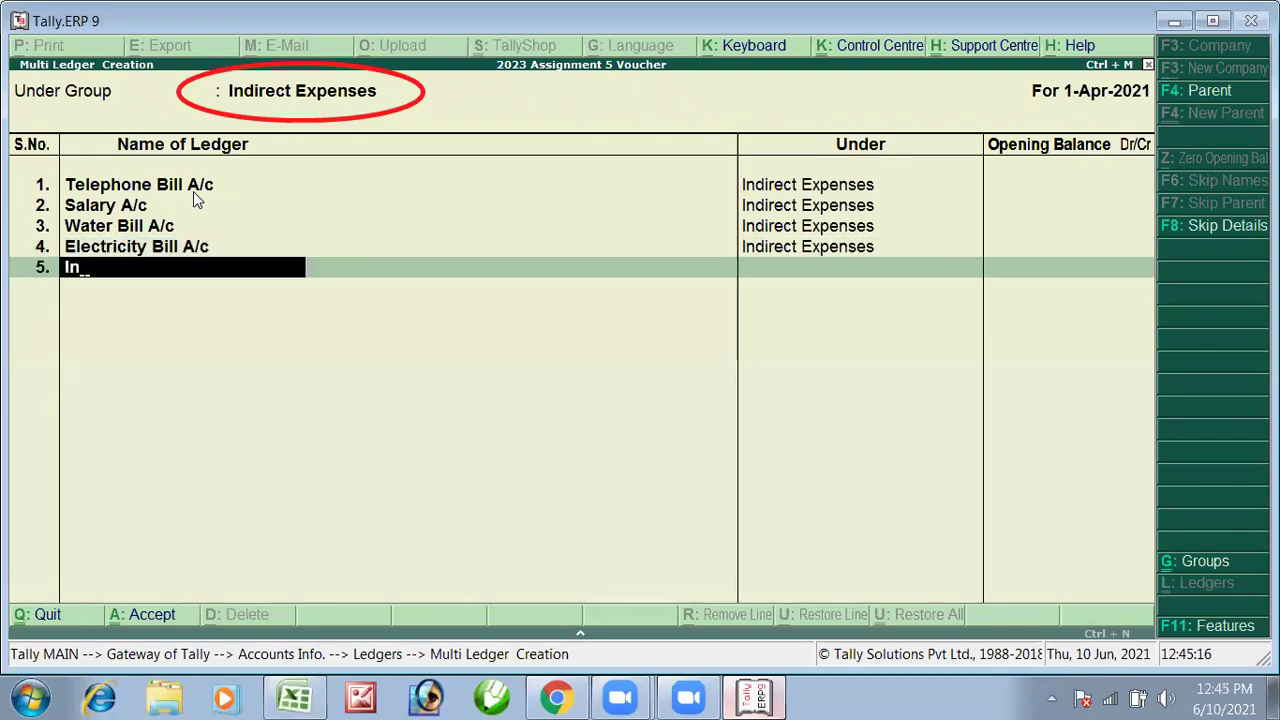
{"action": "type", "text": "ternet Bill /"}
{"action": "key", "text": "BackSpace"}
{"action": "type", "text": "A/c"}
{"action": "key", "text": "Return"}
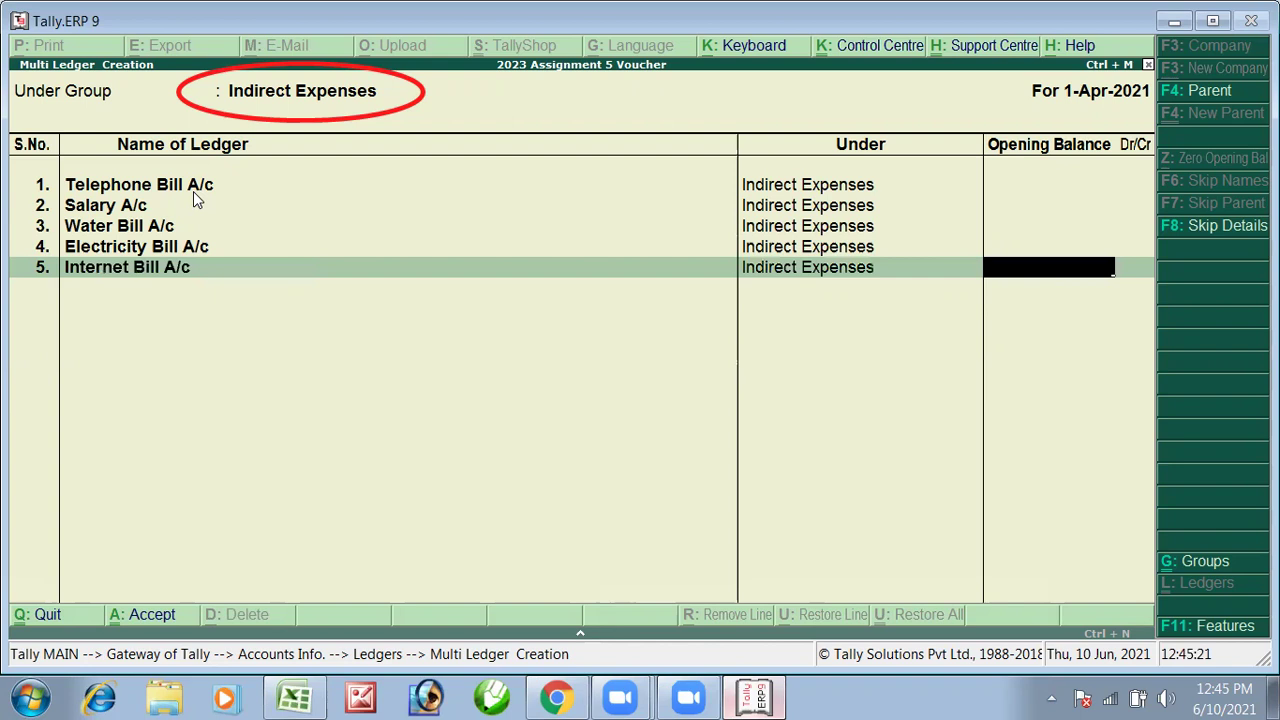
{"action": "key", "text": "Return"}
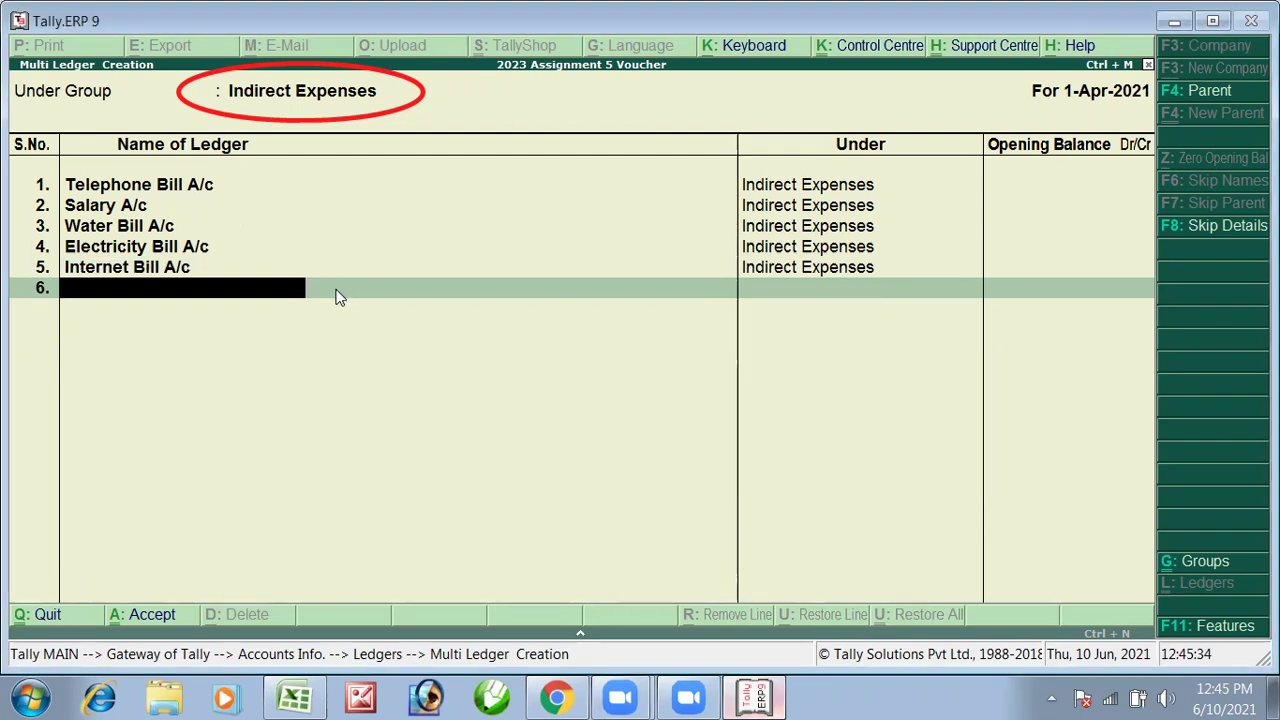
{"action": "key", "text": "alt+Tab"}
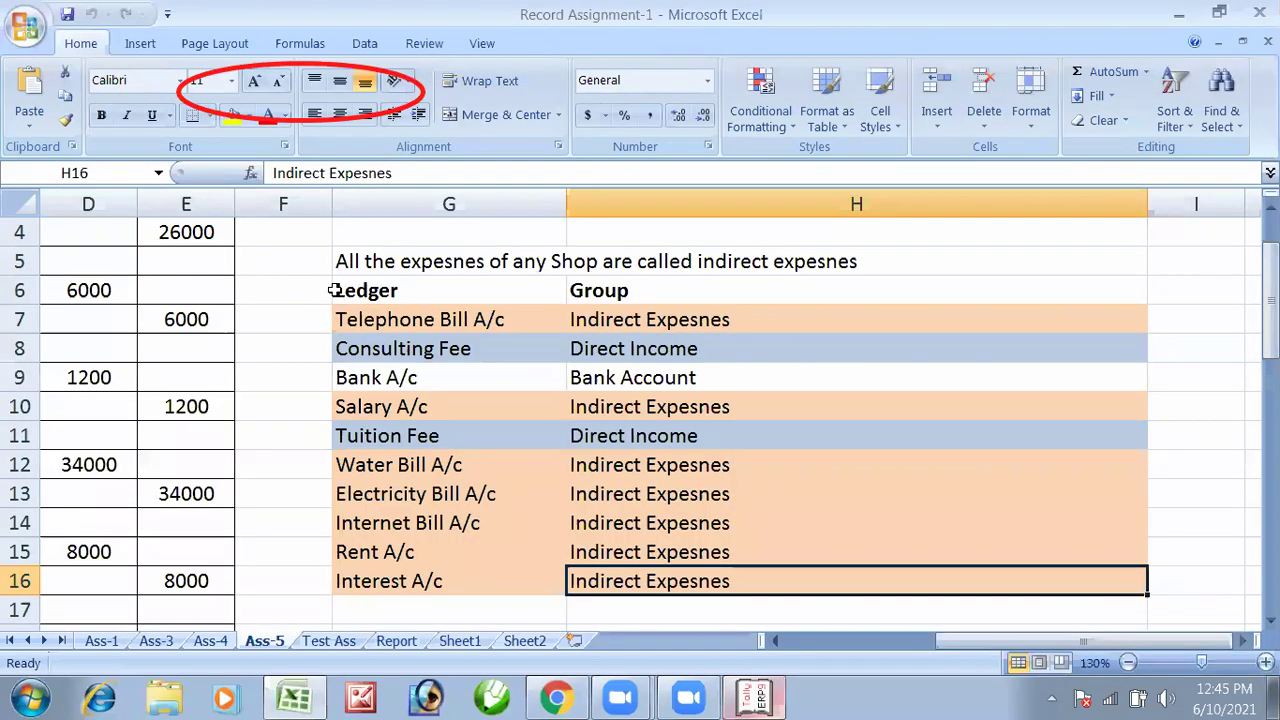
{"action": "key", "text": "alt+Tab"}
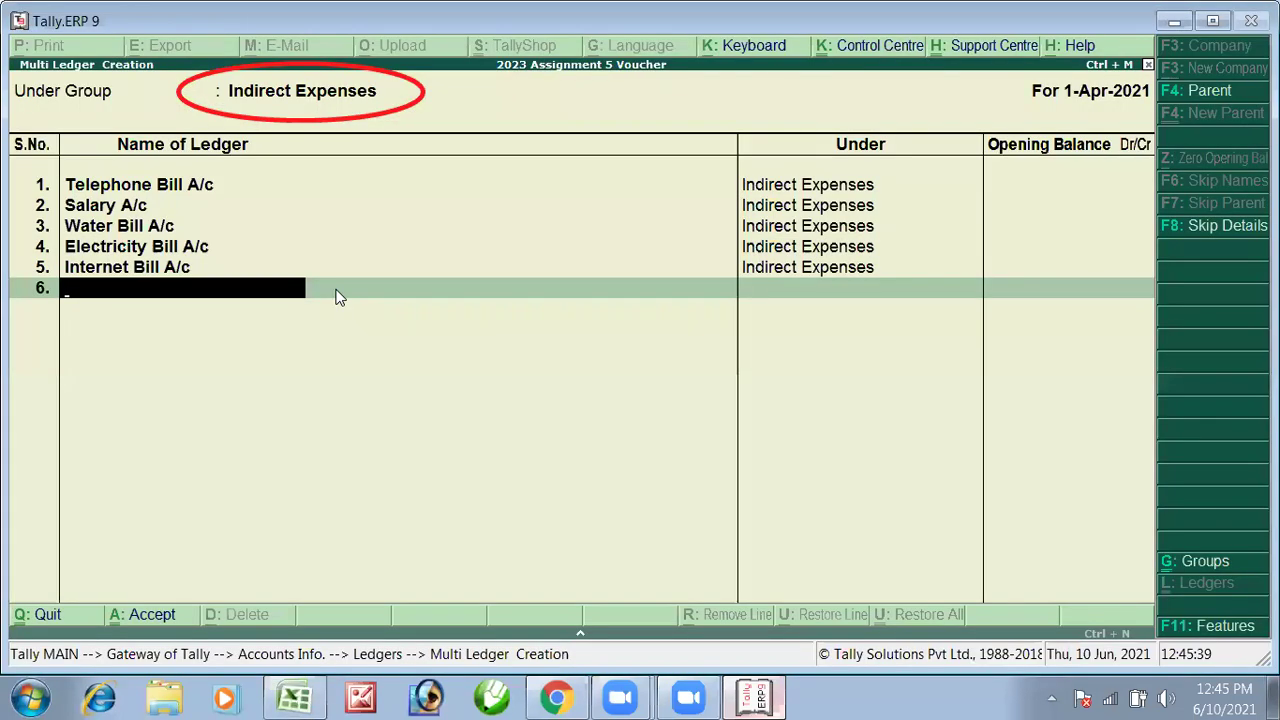
{"action": "type", "text": "Rent A/c"}
{"action": "key", "text": "Return"}
Add the ledger Interest Paid A/c with a blank opening balance and save the whole list of indirect expense ledgers.
{"action": "type", "text": "Interest Pasid"}
{"action": "key", "text": "BackSpace"}
{"action": "key", "text": "BackSpace"}
{"action": "key", "text": "BackSpace"}
{"action": "type", "text": "id A/c"}
{"action": "key", "text": "Return"}
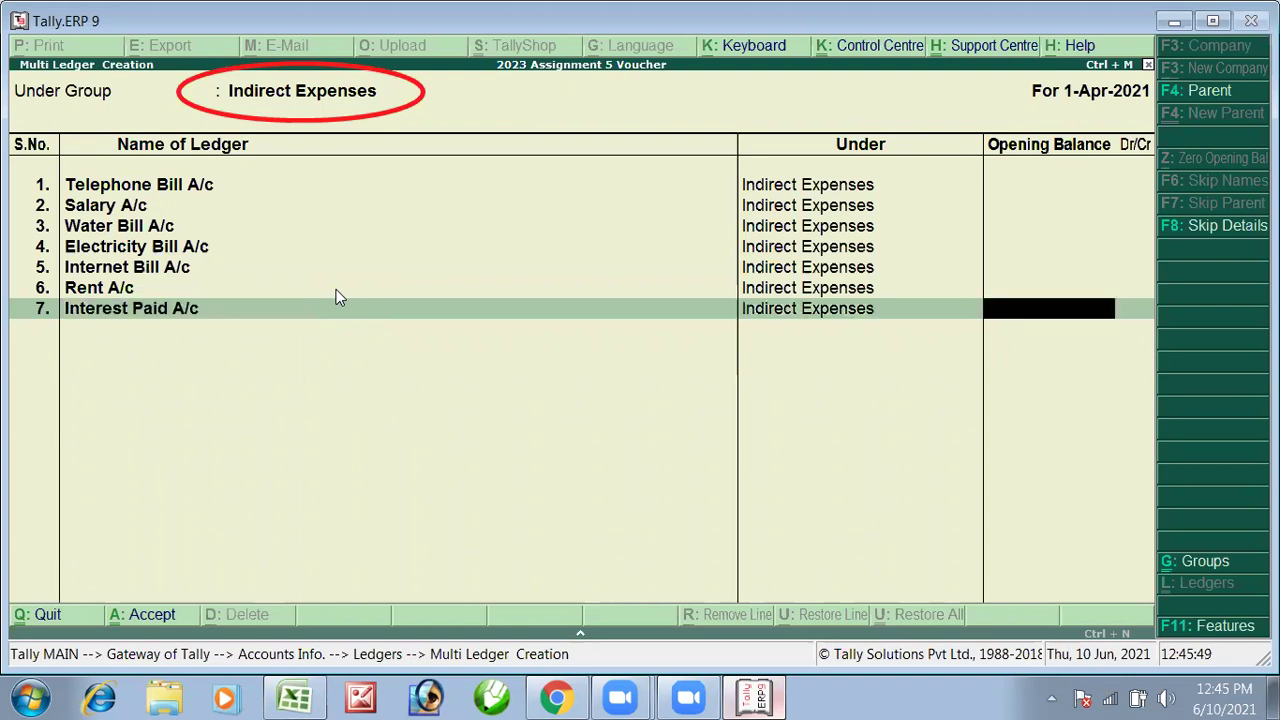
{"action": "key", "text": "Return"}
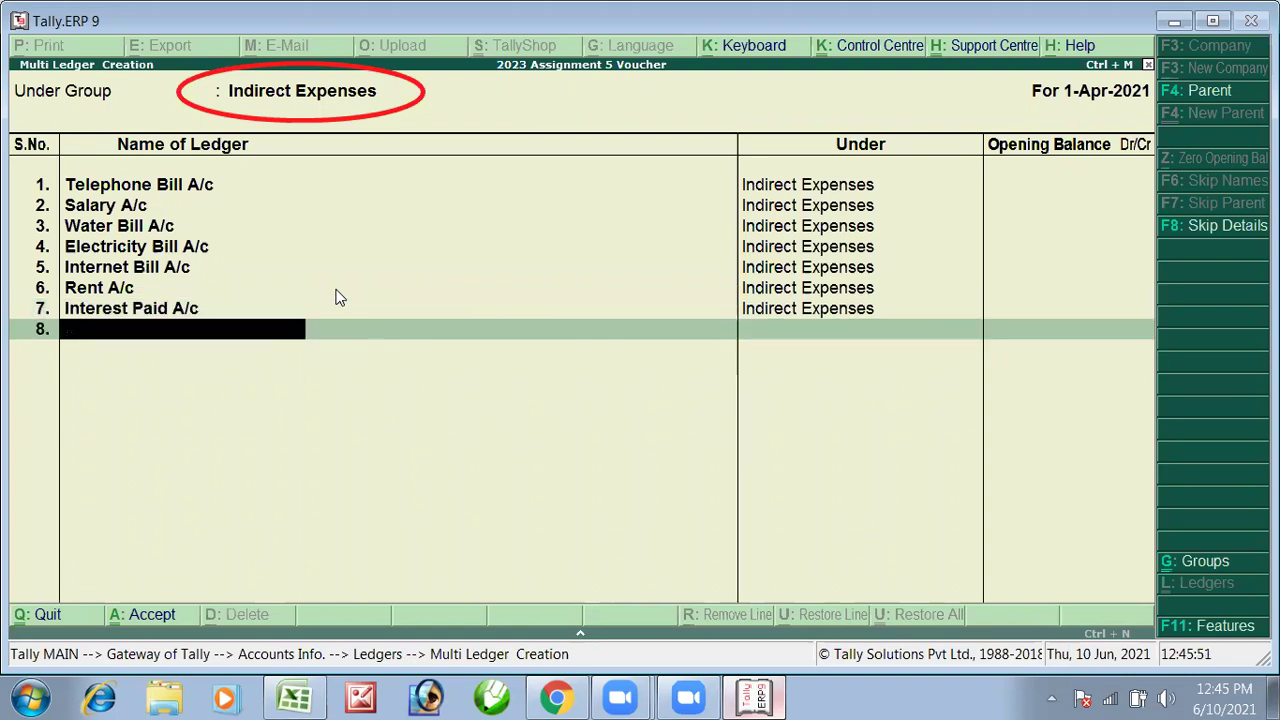
{"action": "key", "text": "ctrl+a"}
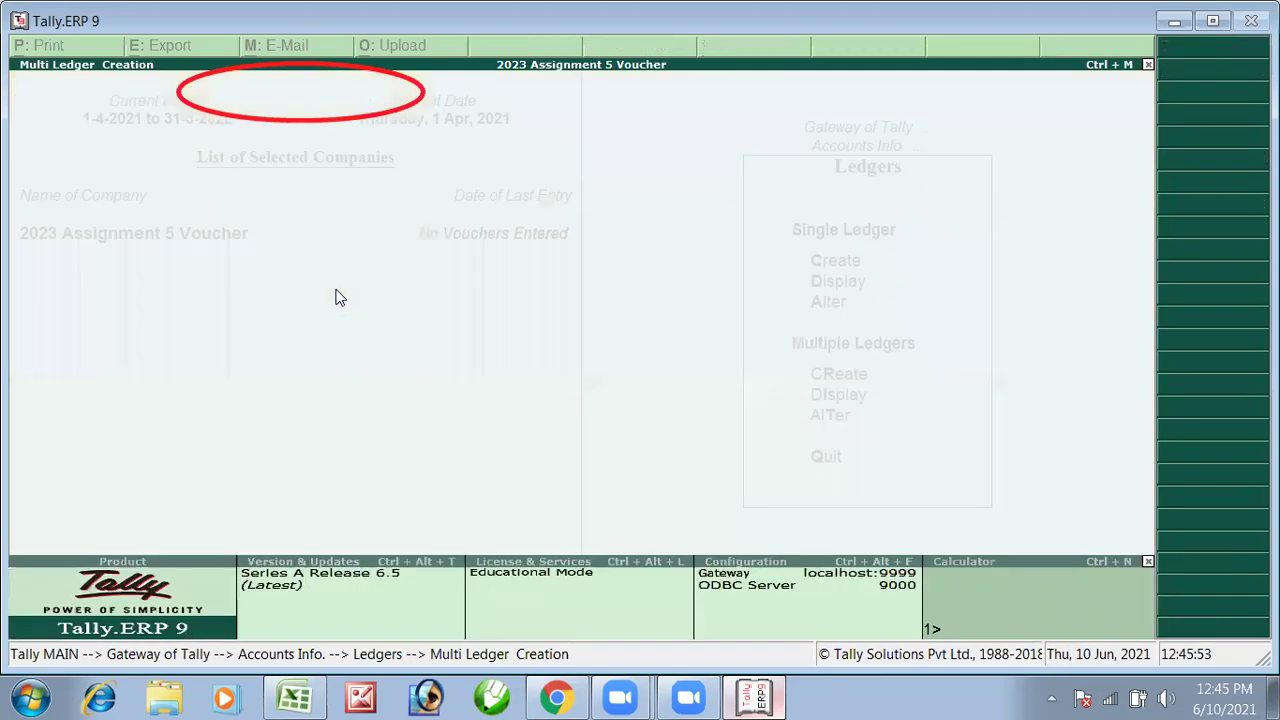
Switch to Excel and check which ledgers in the Ass-5 table belong to the Direct Income group.
{"action": "key", "text": "alt+Tab"}
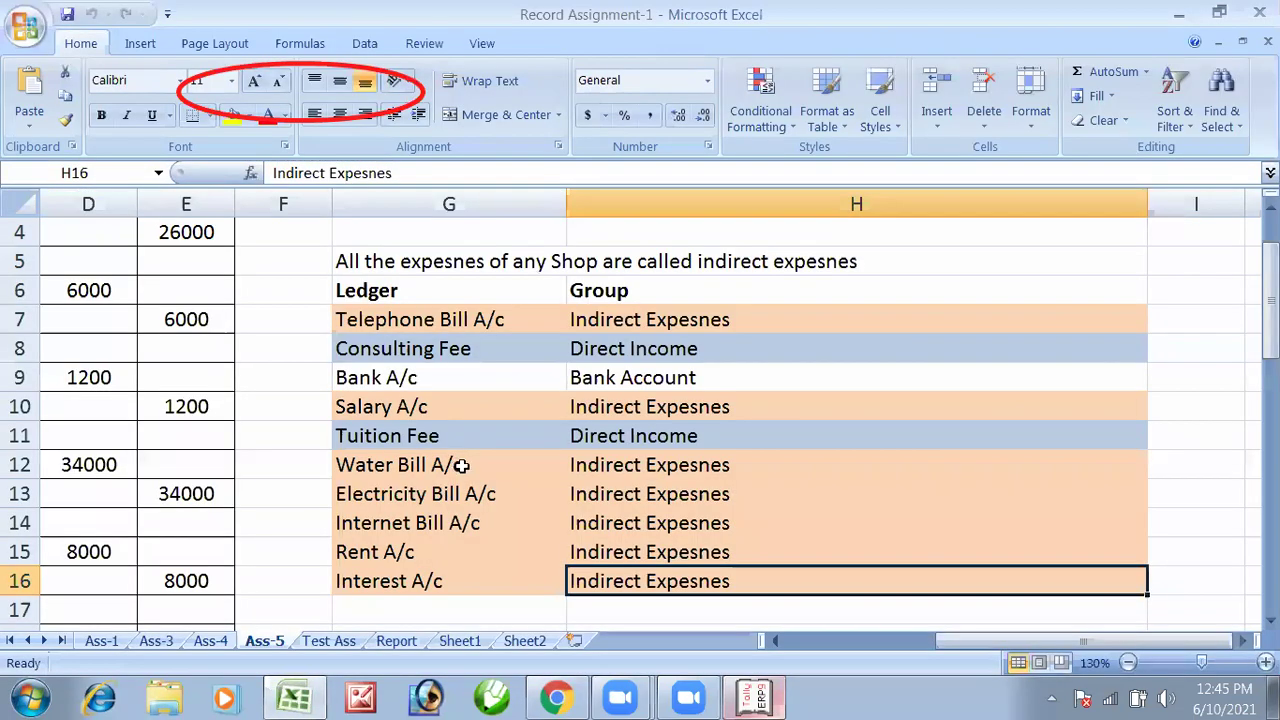
{"action": "left_click", "coordinate": [462, 464]}
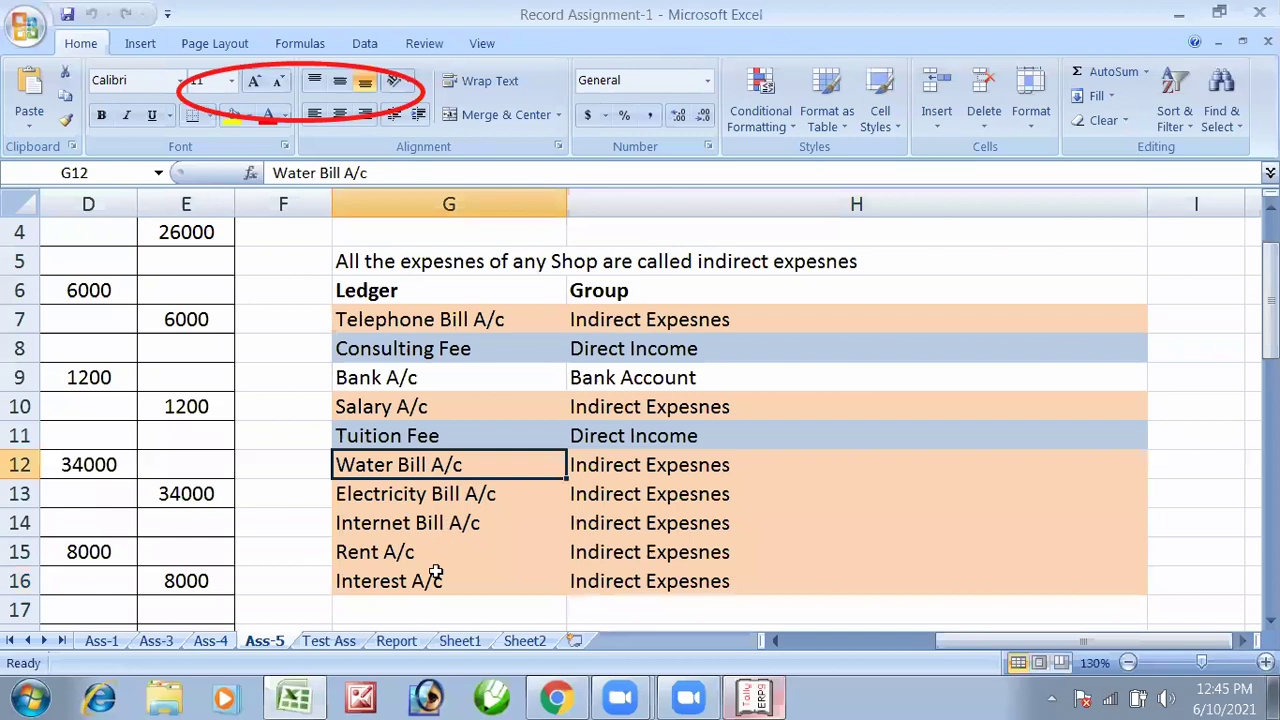
{"action": "left_click", "coordinate": [424, 354]}
Return to Tally.ERP 9 and start a new multiple-ledger creation under the group Direct Incomes.
{"action": "key", "text": "alt+Tab"}
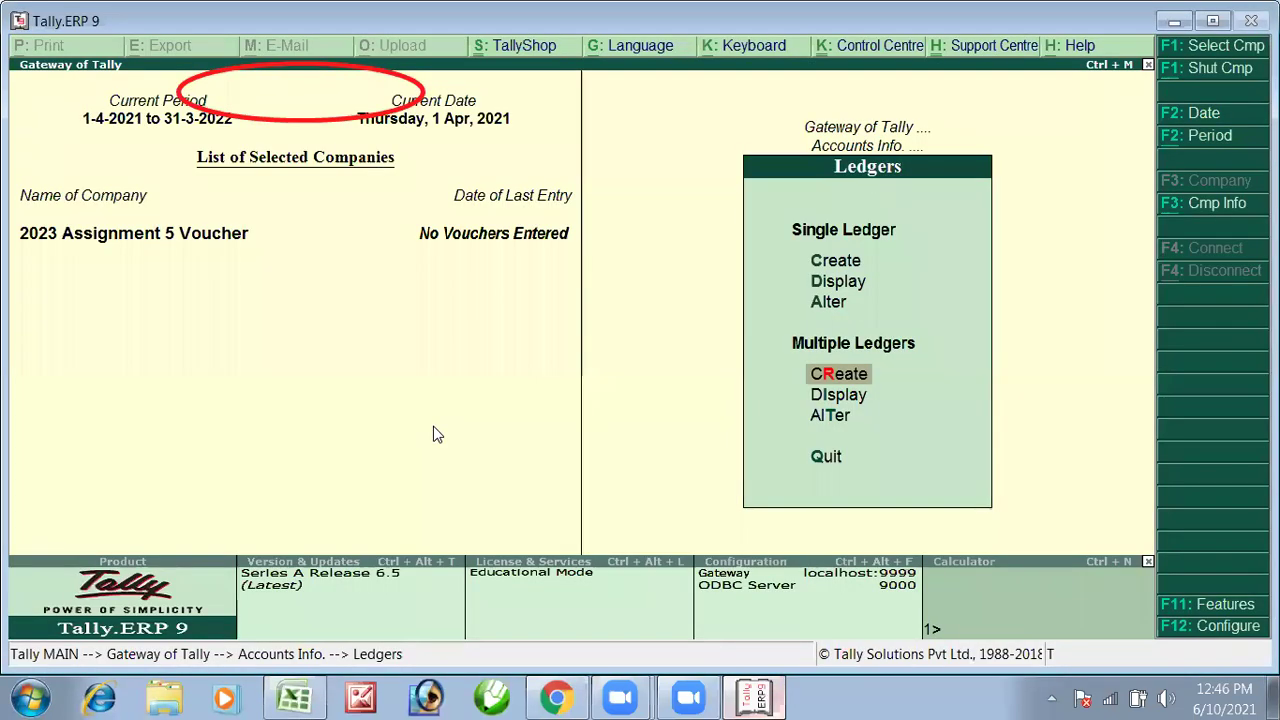
{"action": "key", "text": "Down"}
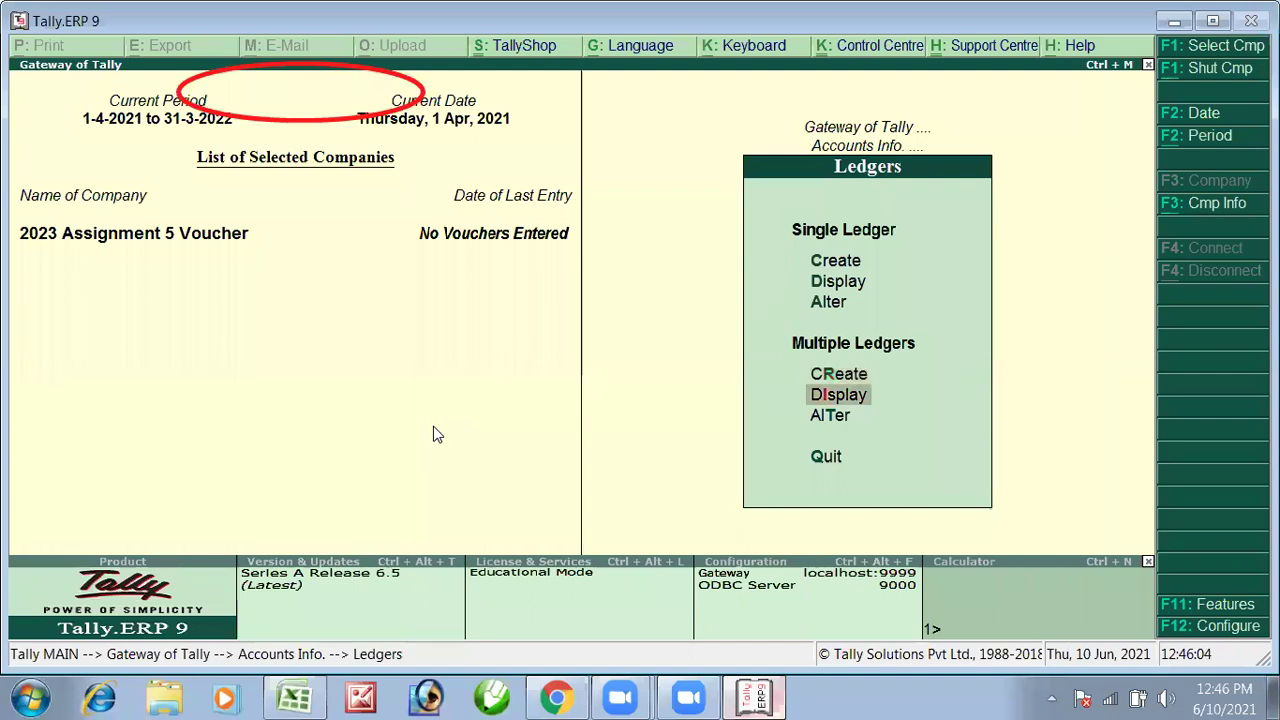
{"action": "key", "text": "r"}
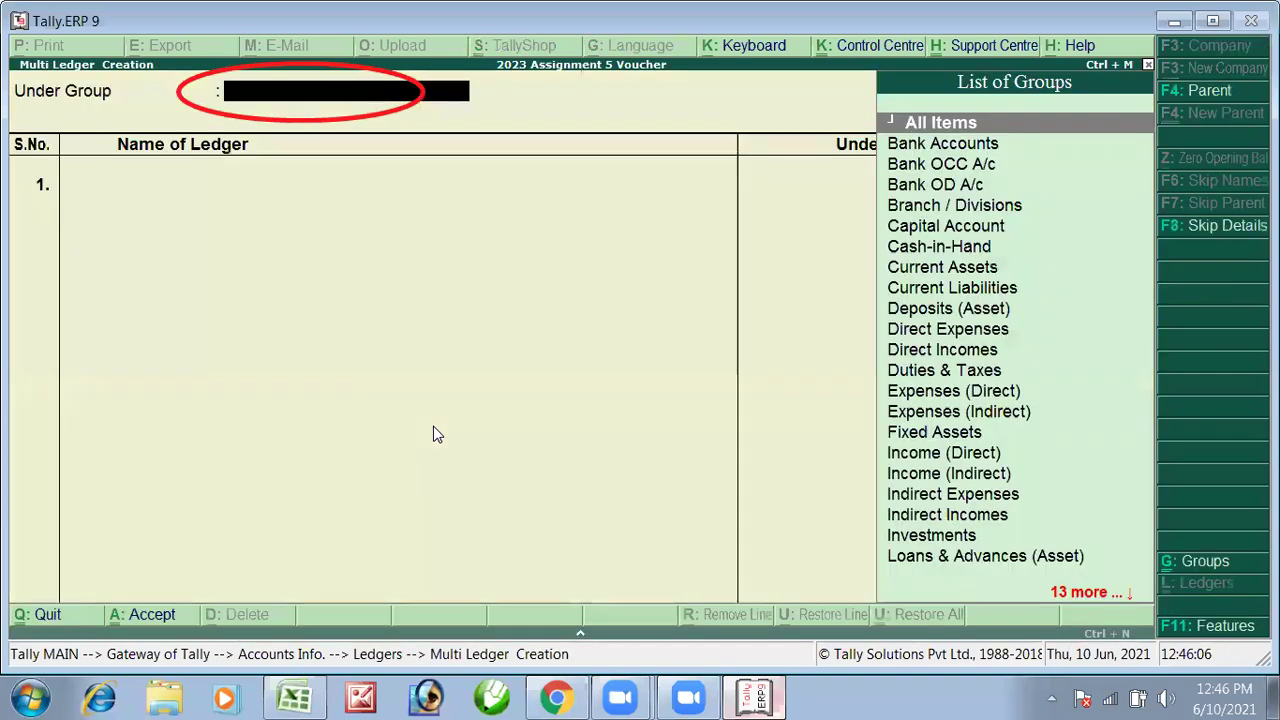
{"action": "type", "text": "Dire"}
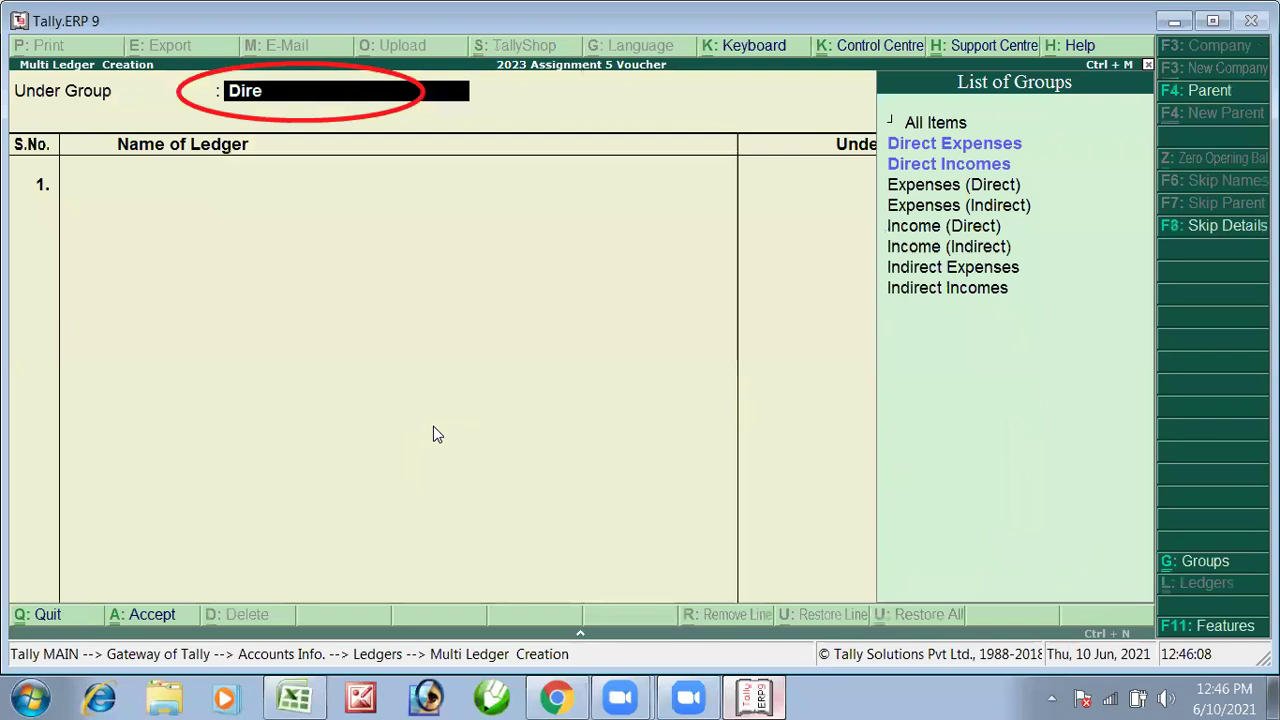
{"action": "type", "text": "ct"}
{"action": "key", "text": "Down"}
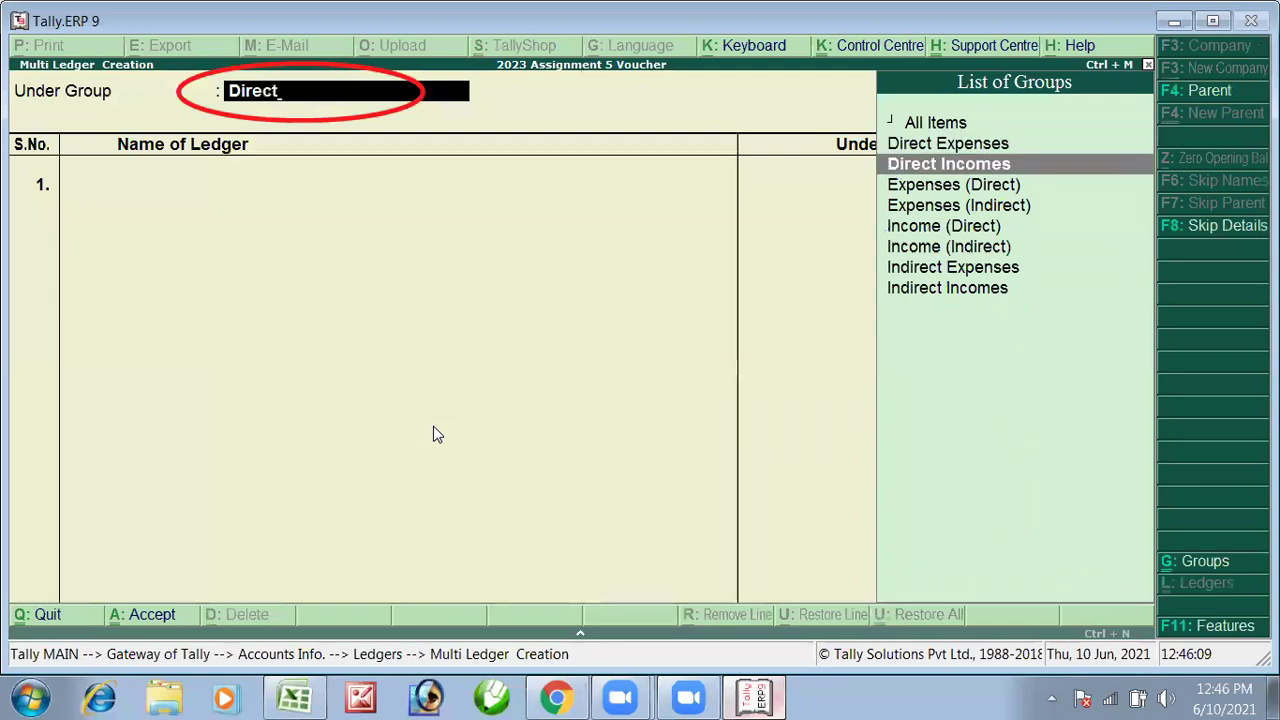
{"action": "key", "text": "Return"}
Add the ledgers Consulting Fee and Tuition Fee with blank opening balances and save the list.
{"action": "type", "text": "Consulting"}
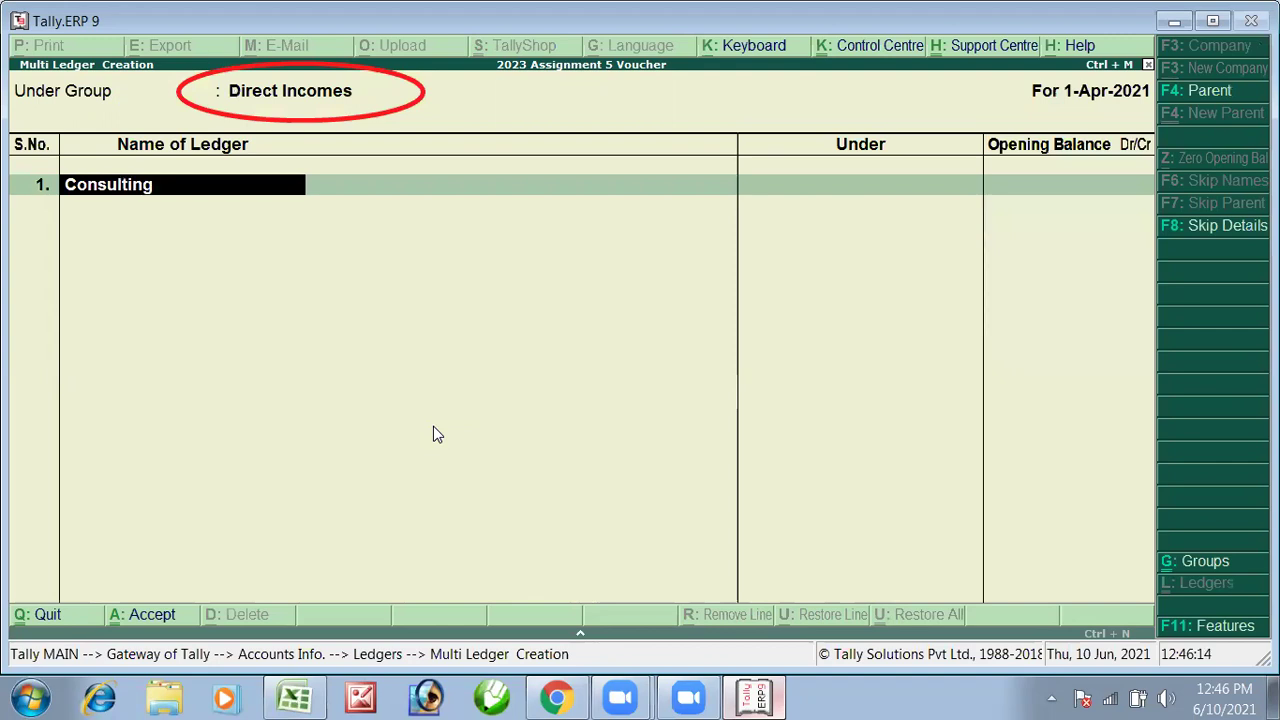
{"action": "type", "text": " Fee"}
{"action": "key", "text": "Return"}
{"action": "key", "text": "Return"}
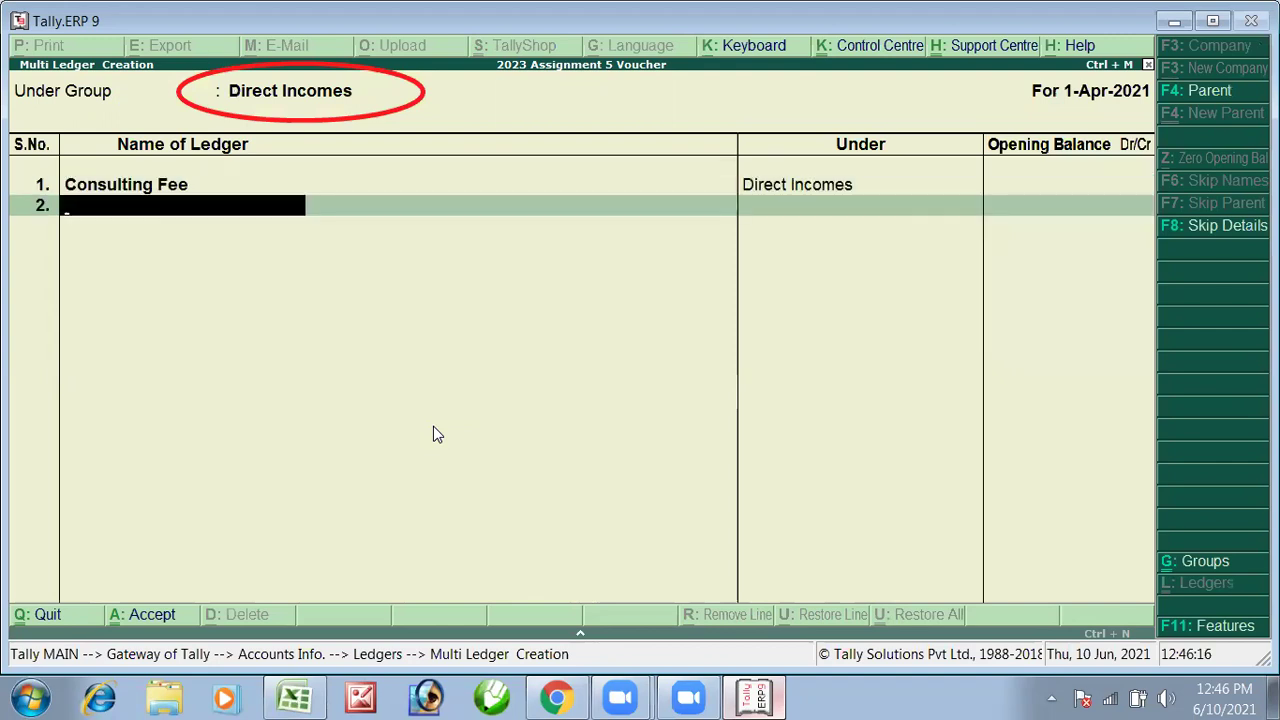
{"action": "type", "text": "Tuition Fee"}
{"action": "key", "text": "Return"}
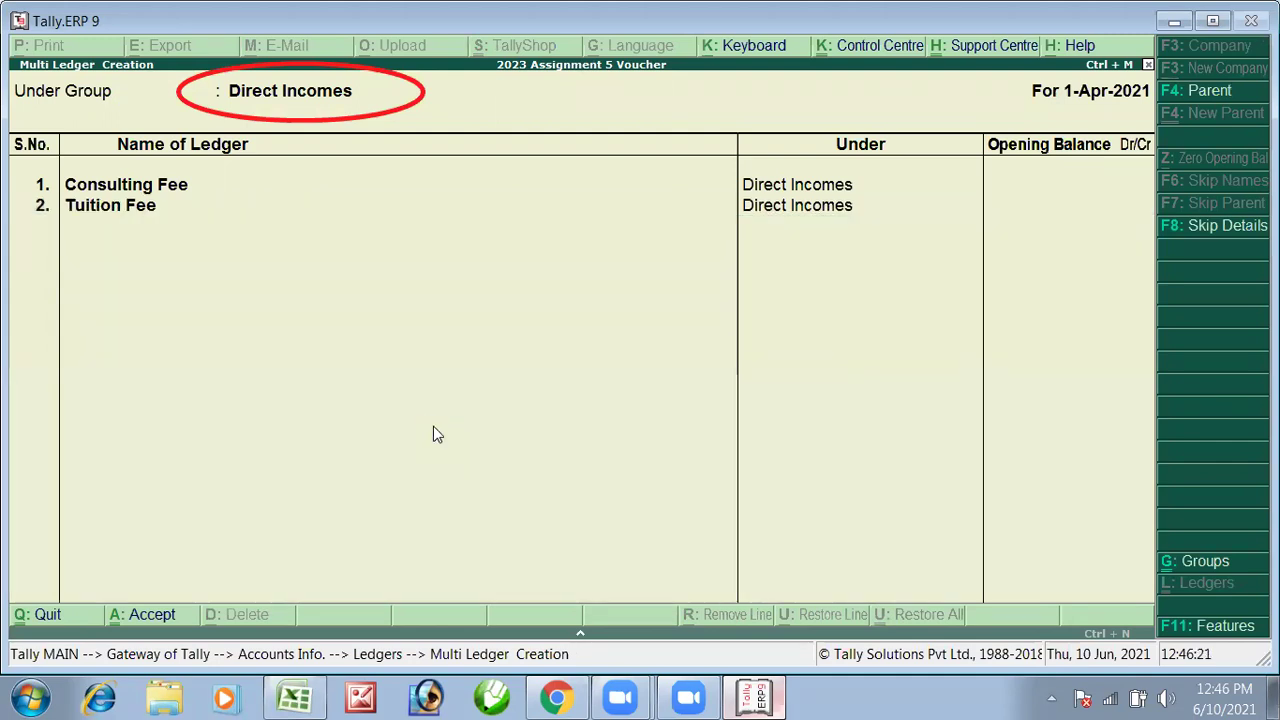
{"action": "key", "text": "ctrl+a"}
Leave the ledger area for the Gateway of Tally and open accounting voucher creation.
{"action": "key", "text": "Escape"}
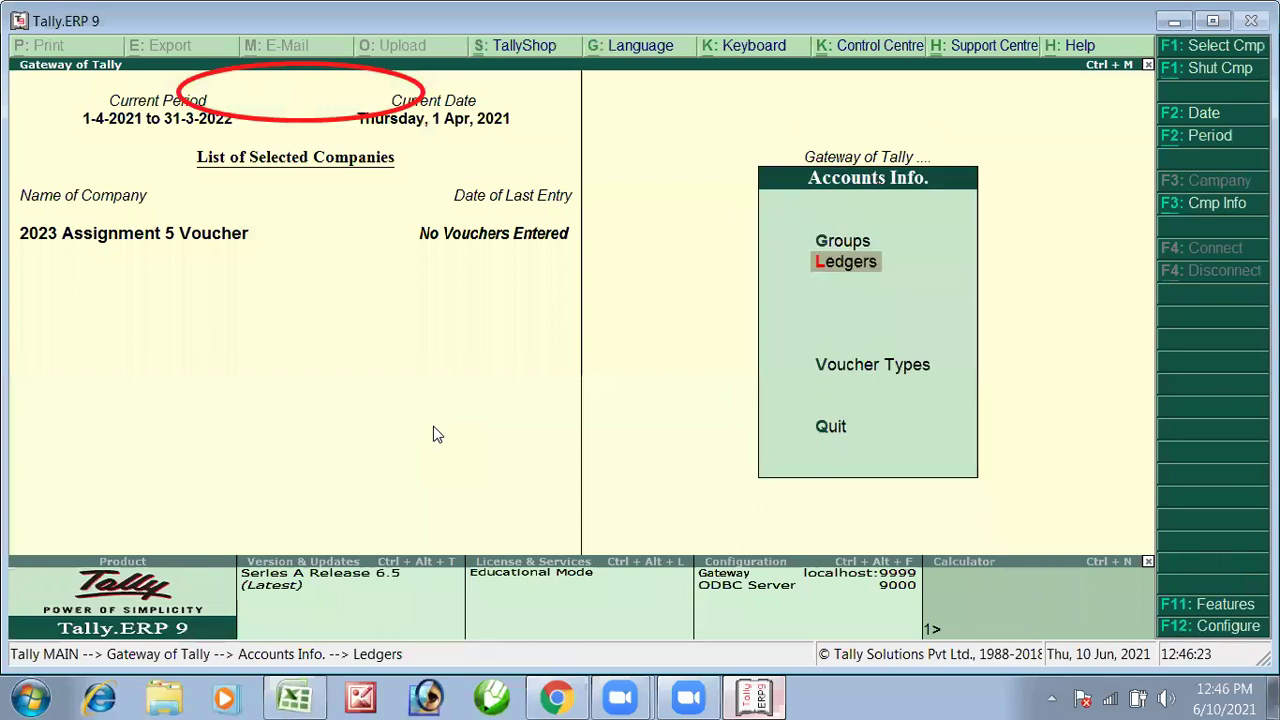
{"action": "key", "text": "Escape"}
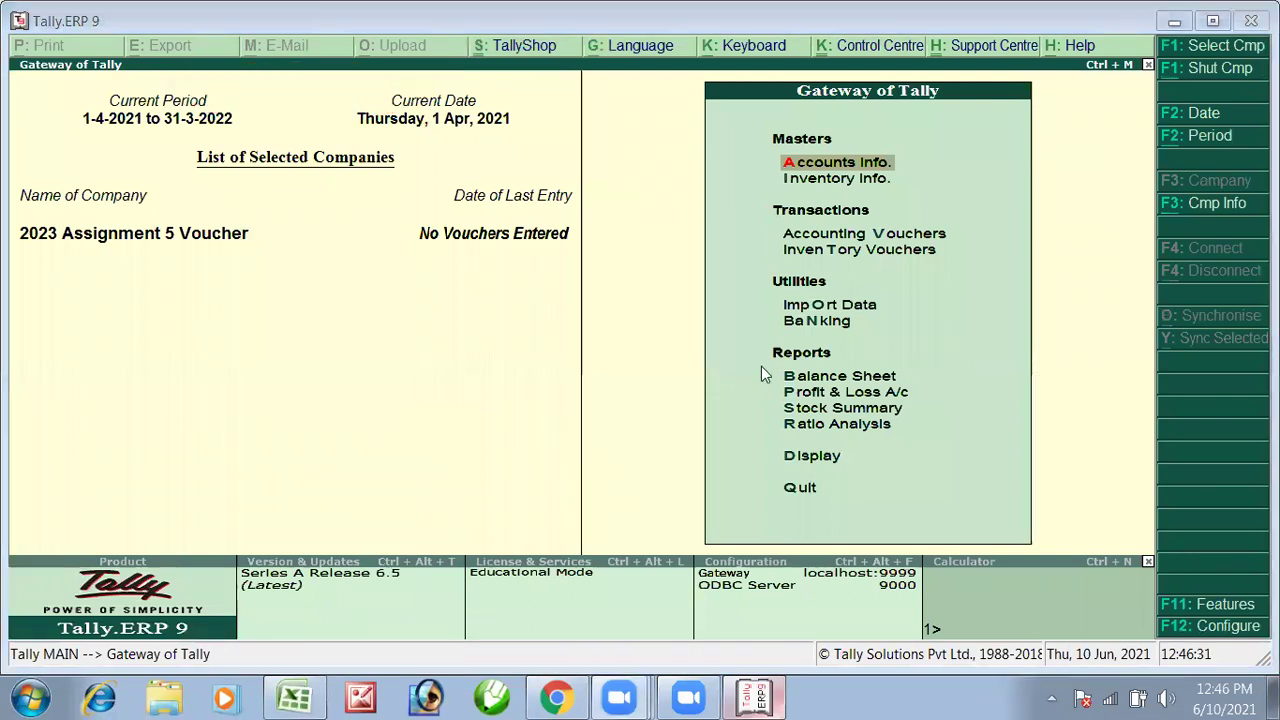
{"action": "key", "text": "Down"}
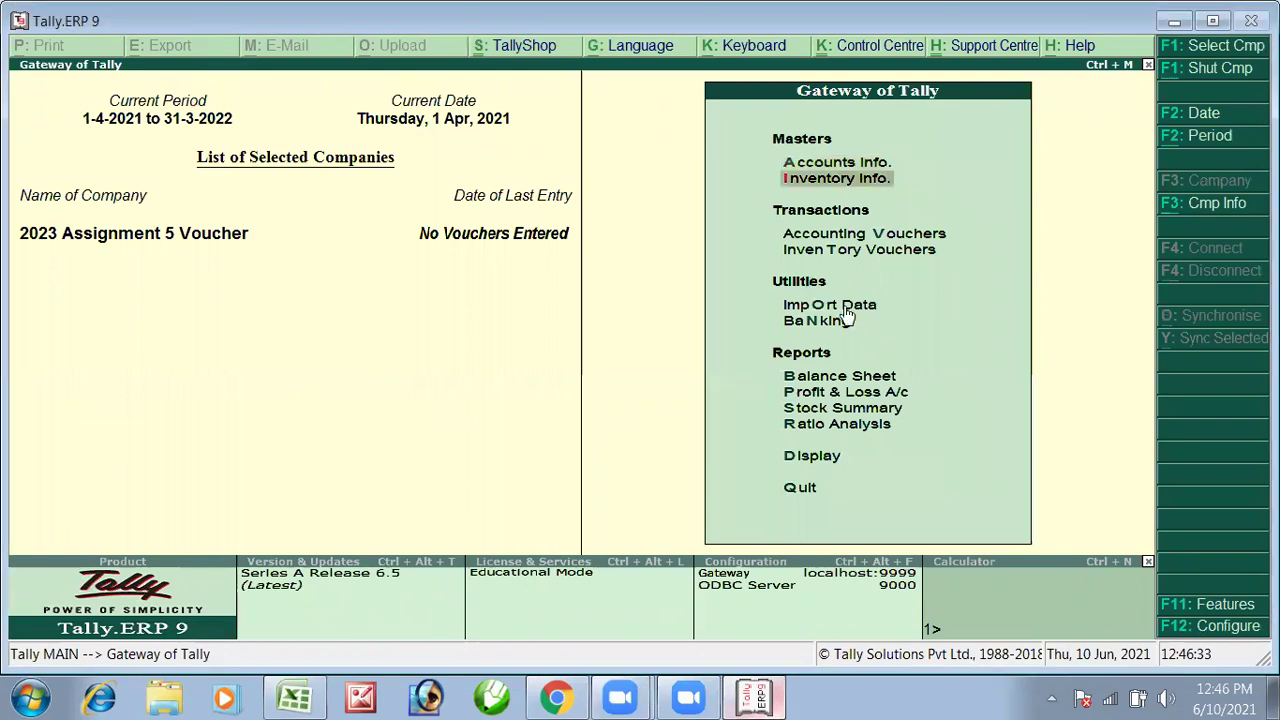
{"action": "key", "text": "Down"}
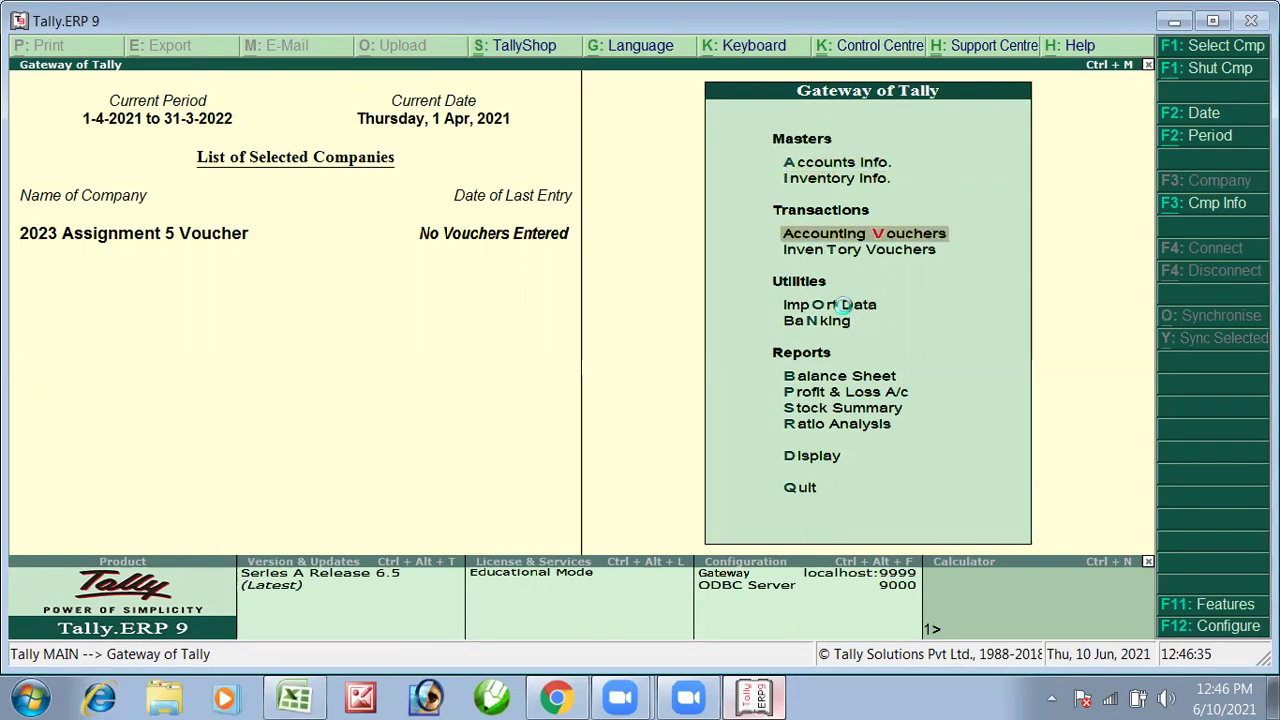
{"action": "key", "text": "Return"}
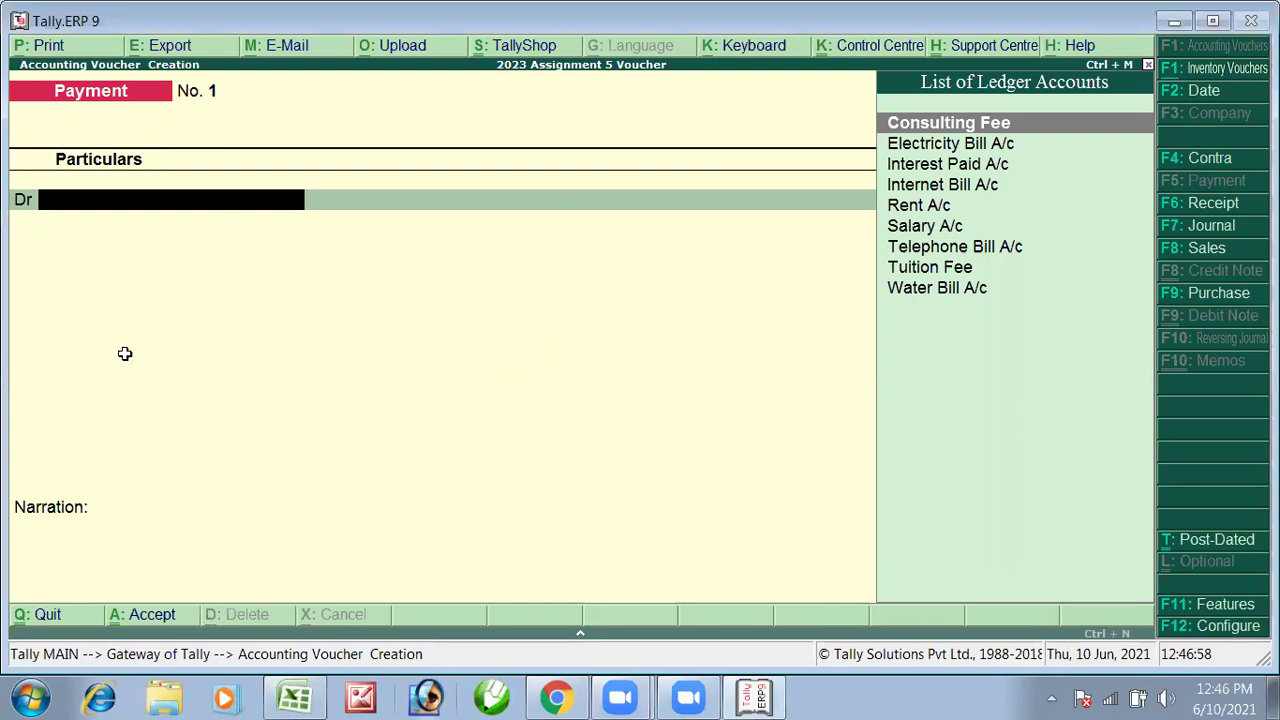
Switch to Excel and review the assignment's debit and credit entries on the Ass-5 sheet.
{"action": "key", "text": "alt+Tab"}
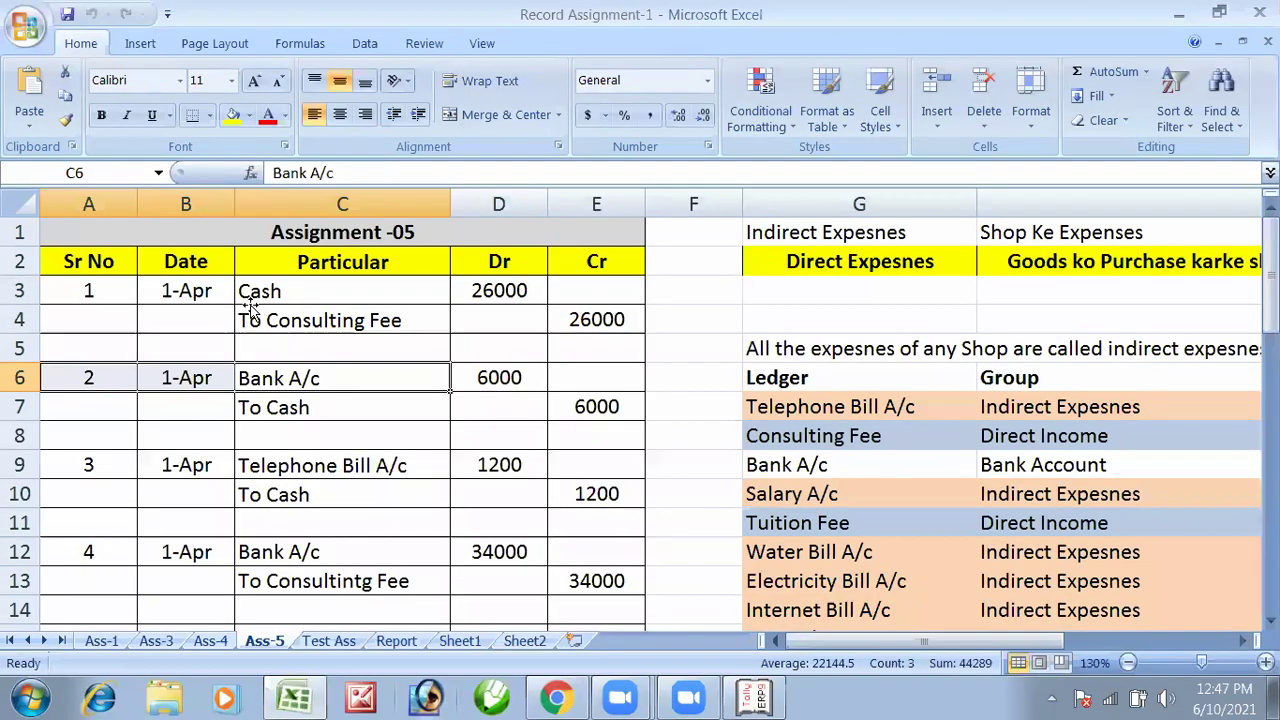
{"action": "left_click", "coordinate": [255, 310]}
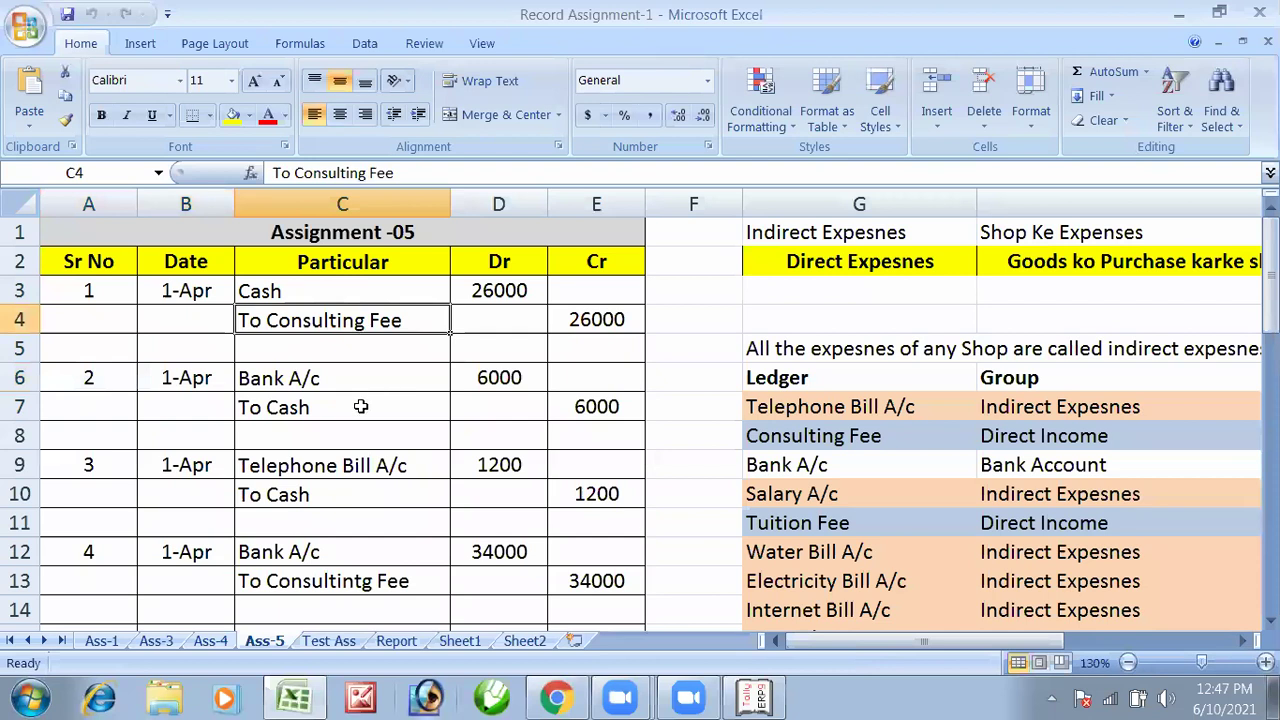
{"action": "scroll", "coordinate": [363, 403], "scroll_direction": "down", "scroll_amount": 4}
{"action": "scroll", "coordinate": [304, 398], "scroll_direction": "up", "scroll_amount": 4}
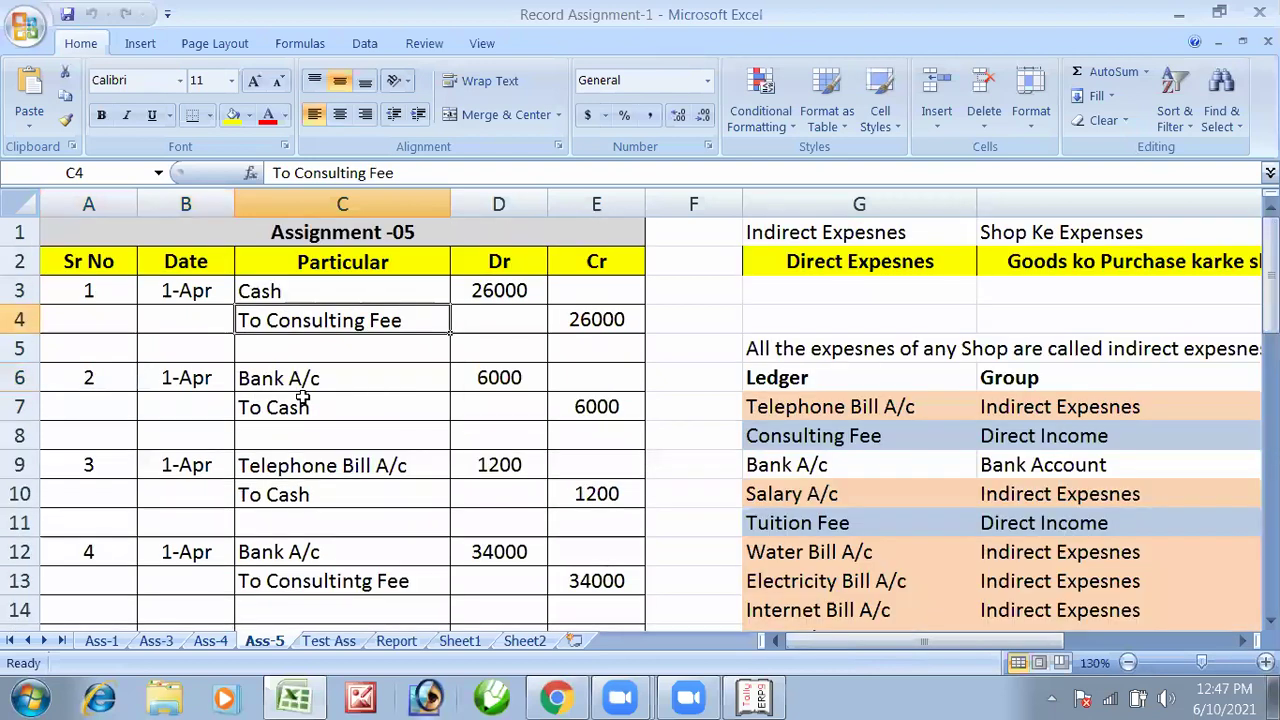
{"action": "left_click", "coordinate": [280, 292]}
{"action": "left_click_drag", "start_coordinate": [310, 697], "coordinate": [304, 582]}
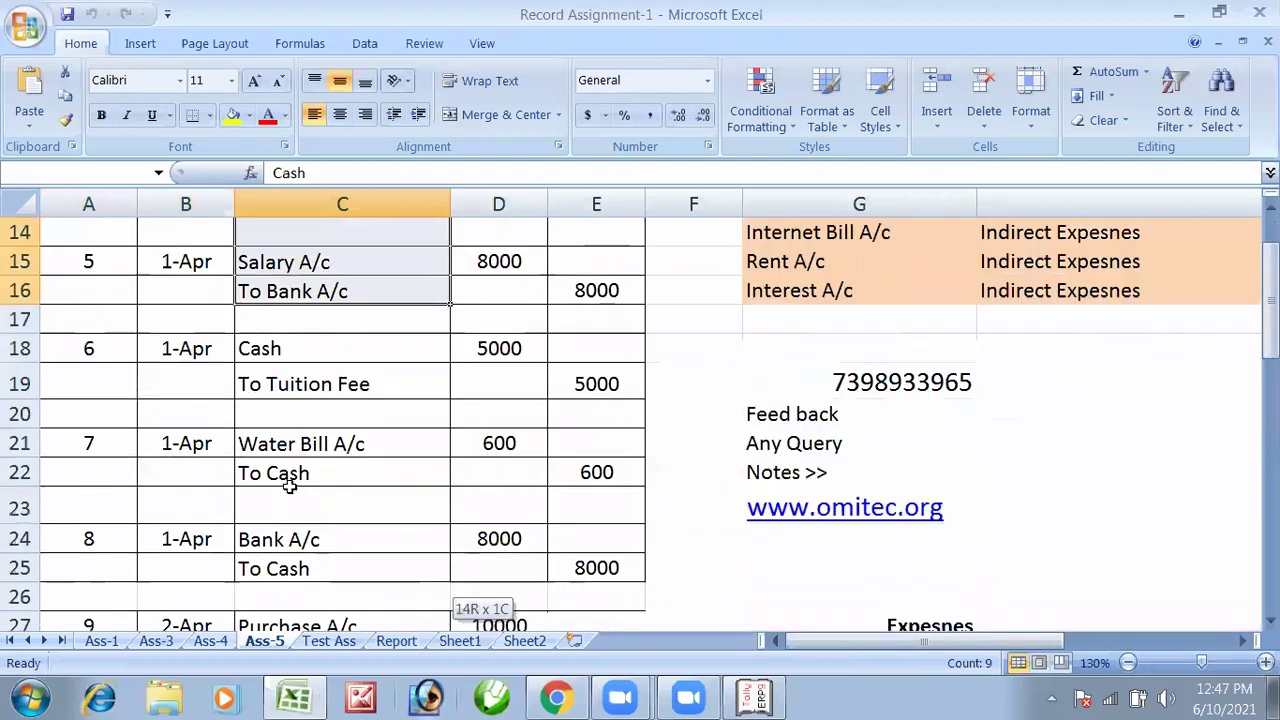
{"action": "scroll", "coordinate": [286, 468], "scroll_direction": "up", "scroll_amount": 11}
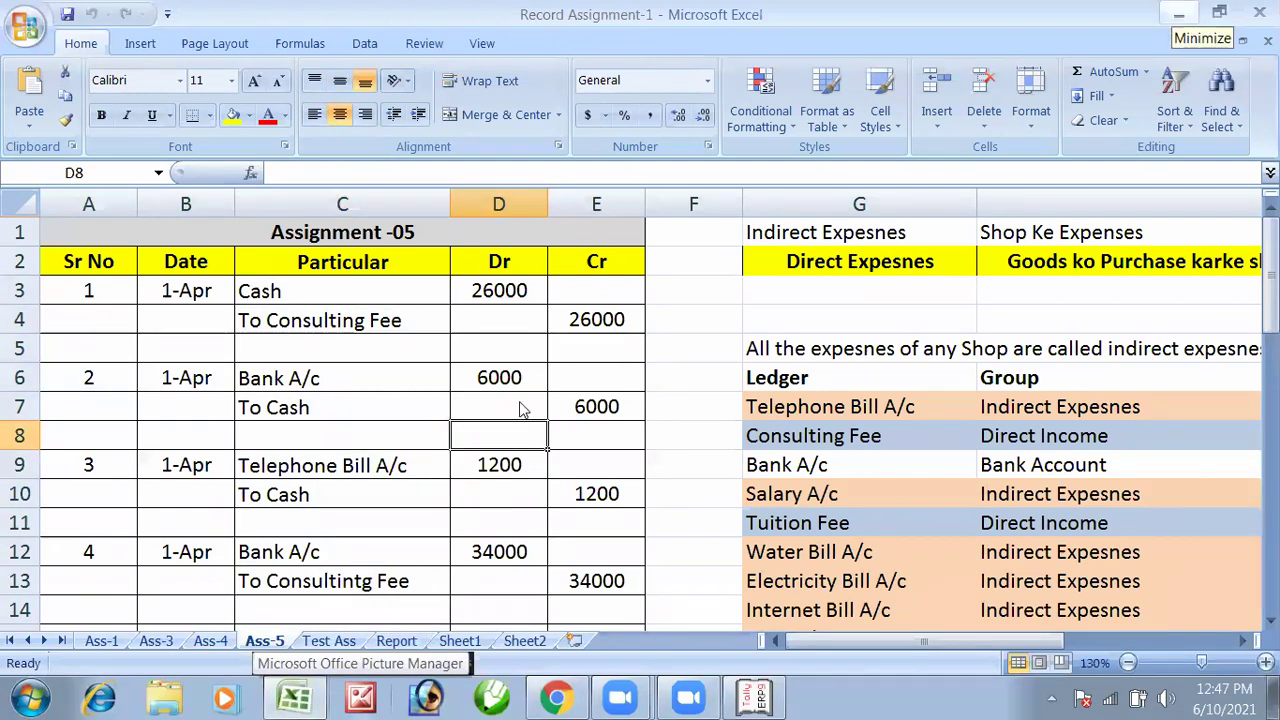
Minimize Excel and open the presentation Tally PPT 15 Rule3 Assignment 5 from the Online Tally folder on Local Disk (F:).
{"action": "left_click", "coordinate": [1176, 17]}
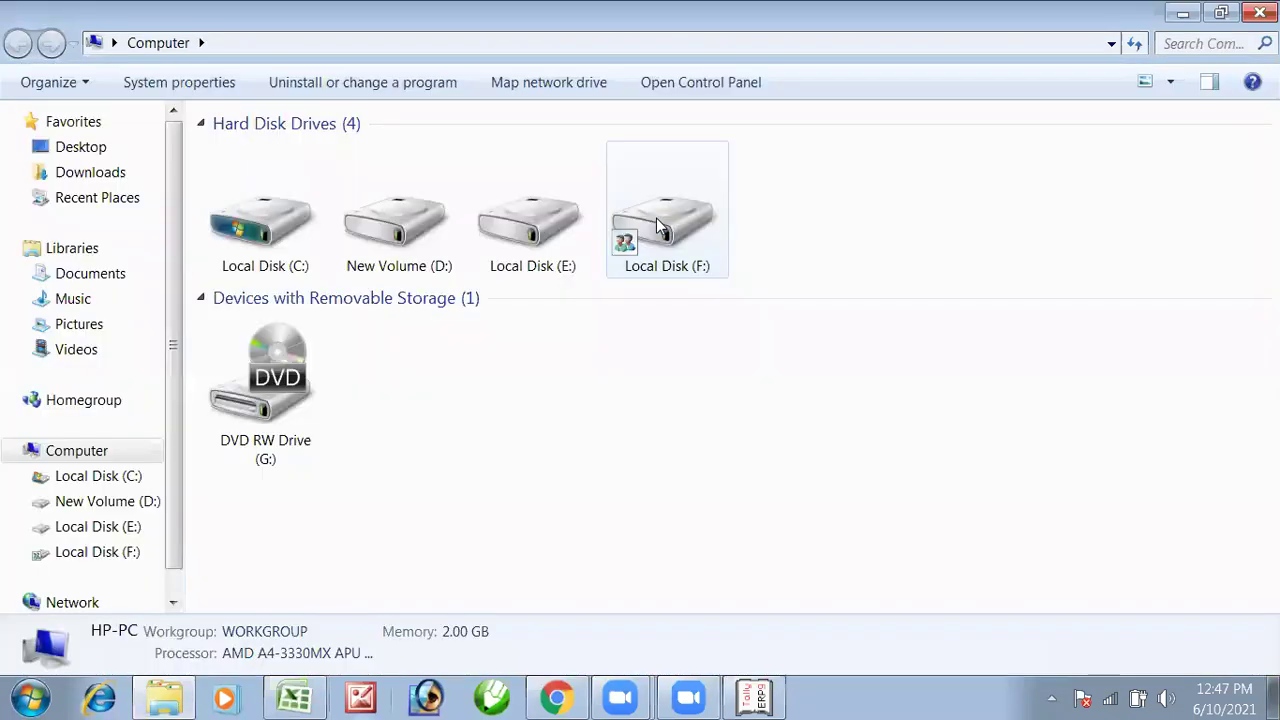
{"action": "left_click", "coordinate": [660, 227]}
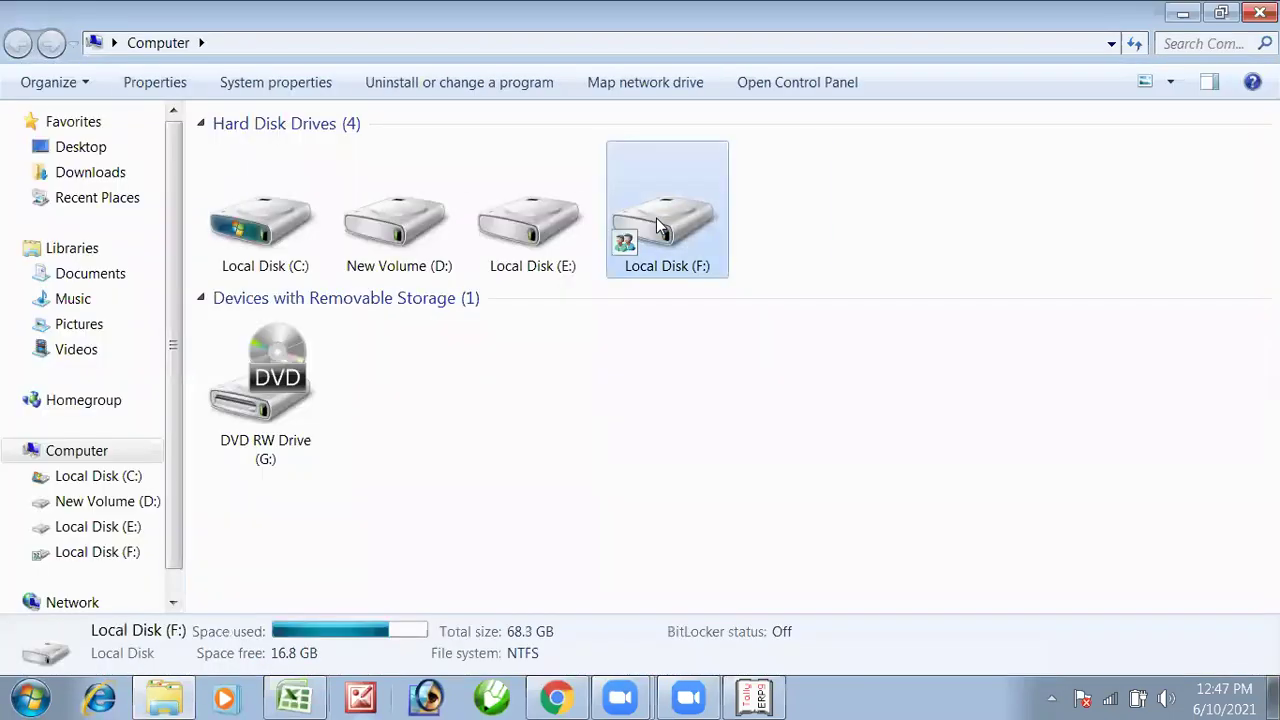
{"action": "double_click", "coordinate": [660, 227]}
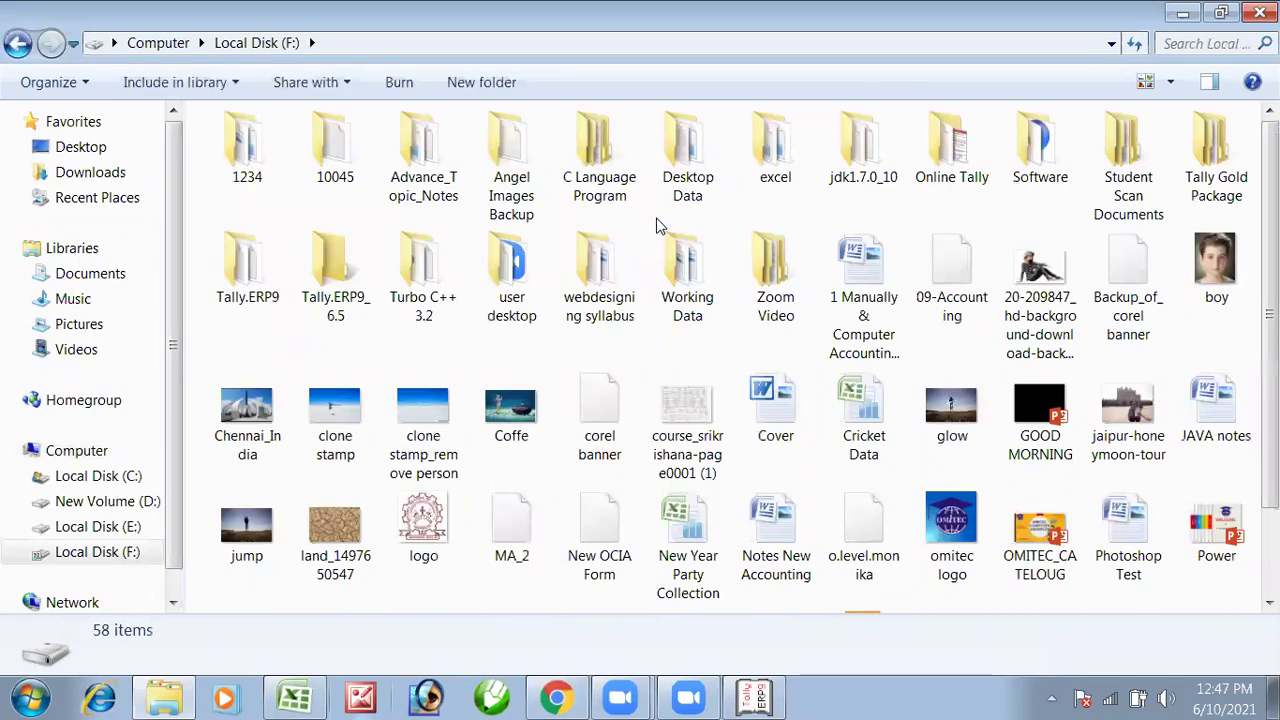
{"action": "double_click", "coordinate": [945, 150]}
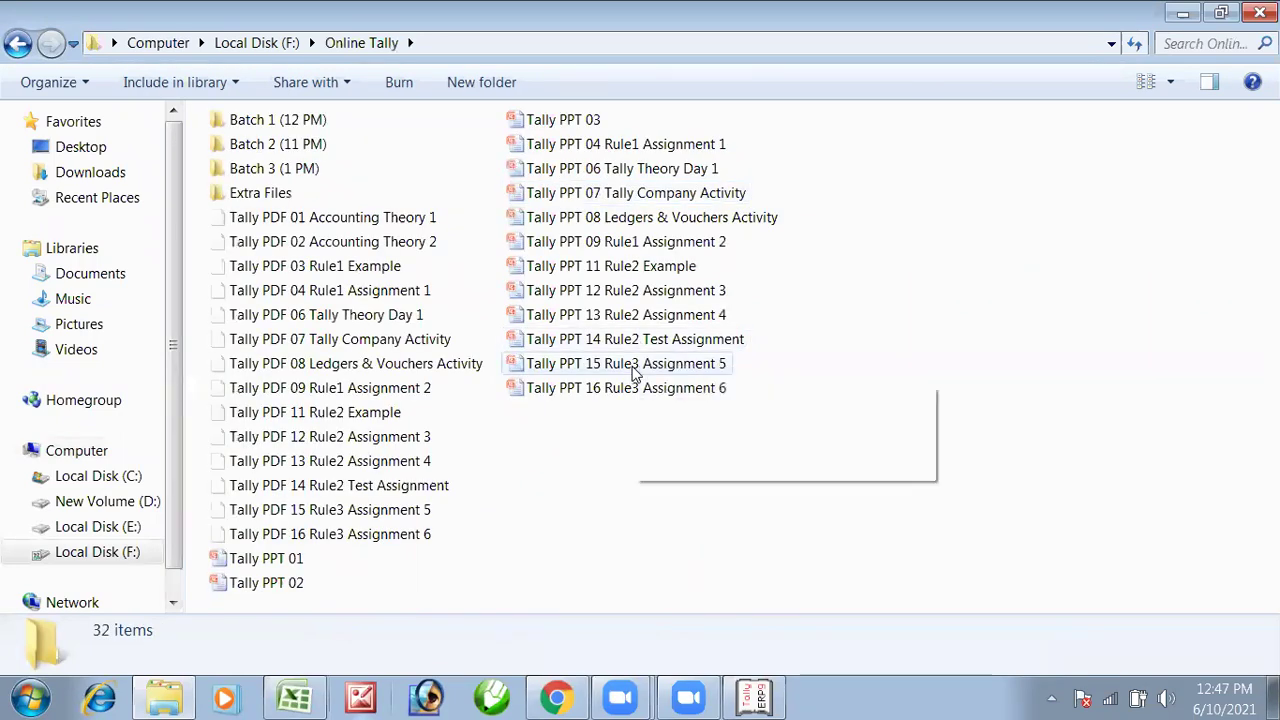
{"action": "left_click", "coordinate": [632, 366]}
{"action": "double_click", "coordinate": [632, 368]}
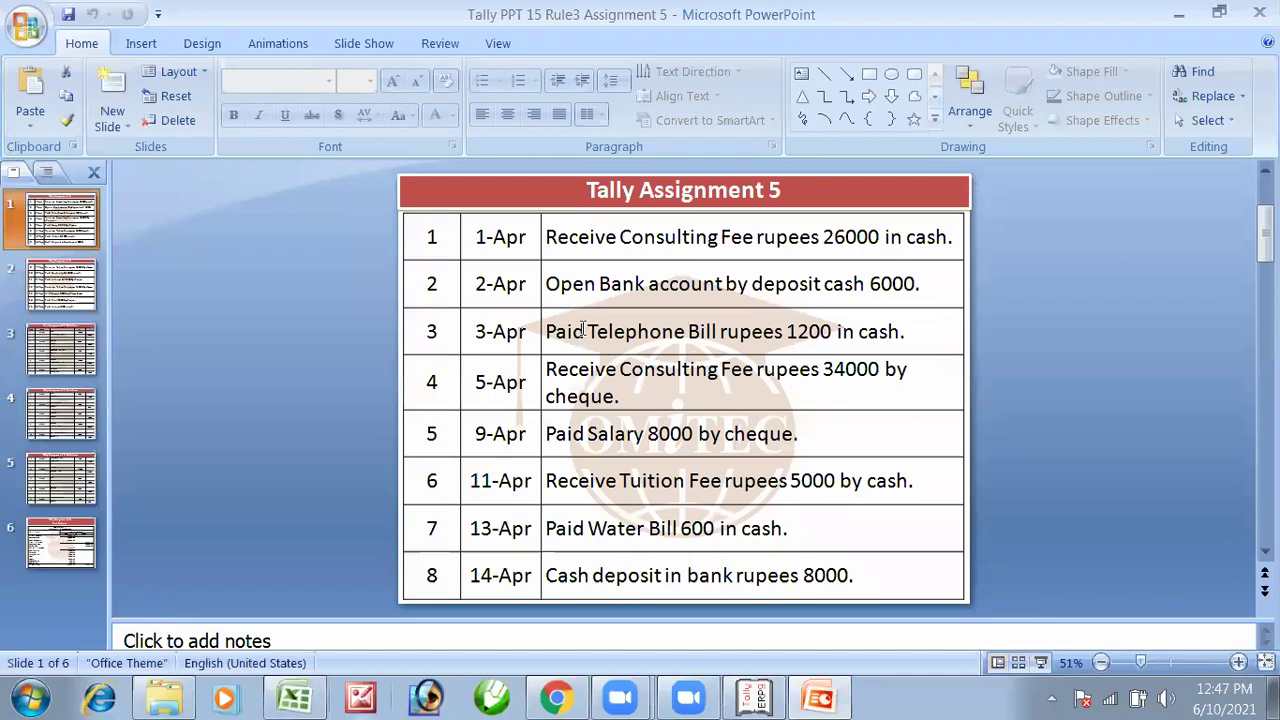
{"action": "left_click", "coordinate": [596, 243]}
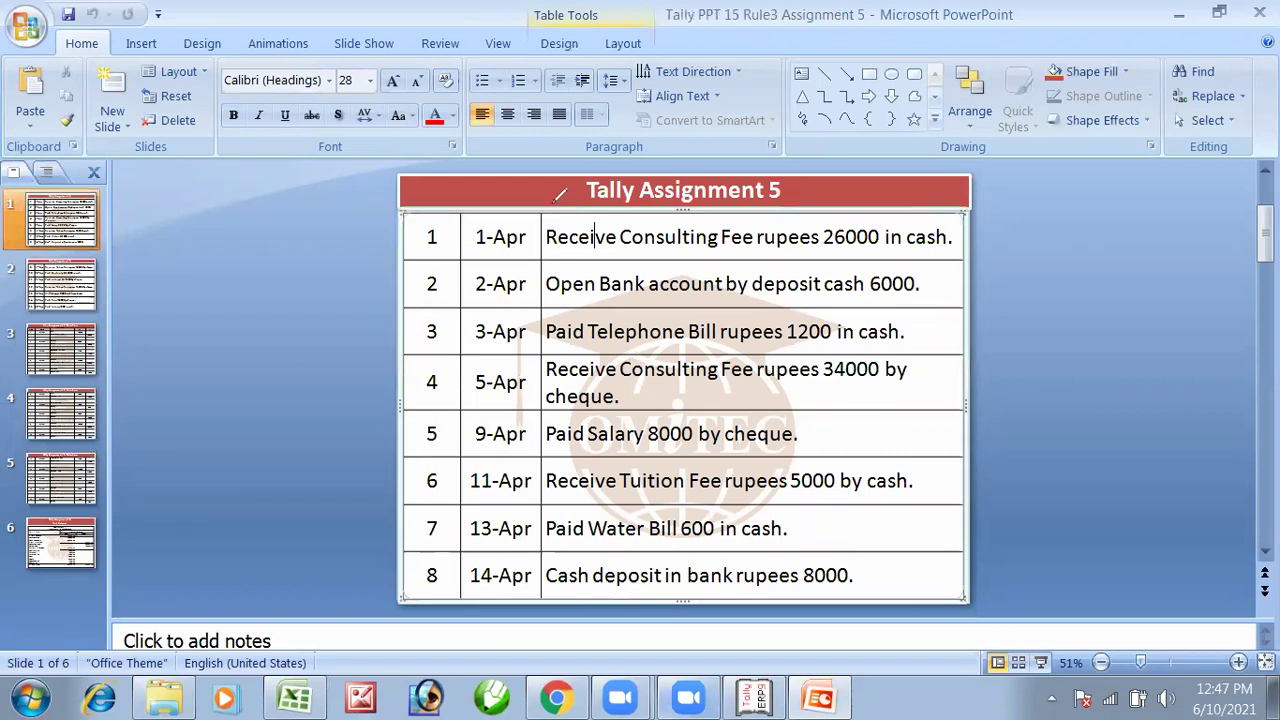
Annotate slide 1 by circling Receive in entry 1 and hand-writing REC and F6 beside the table.
{"action": "left_click_drag", "start_coordinate": [537, 250], "coordinate": [640, 205]}
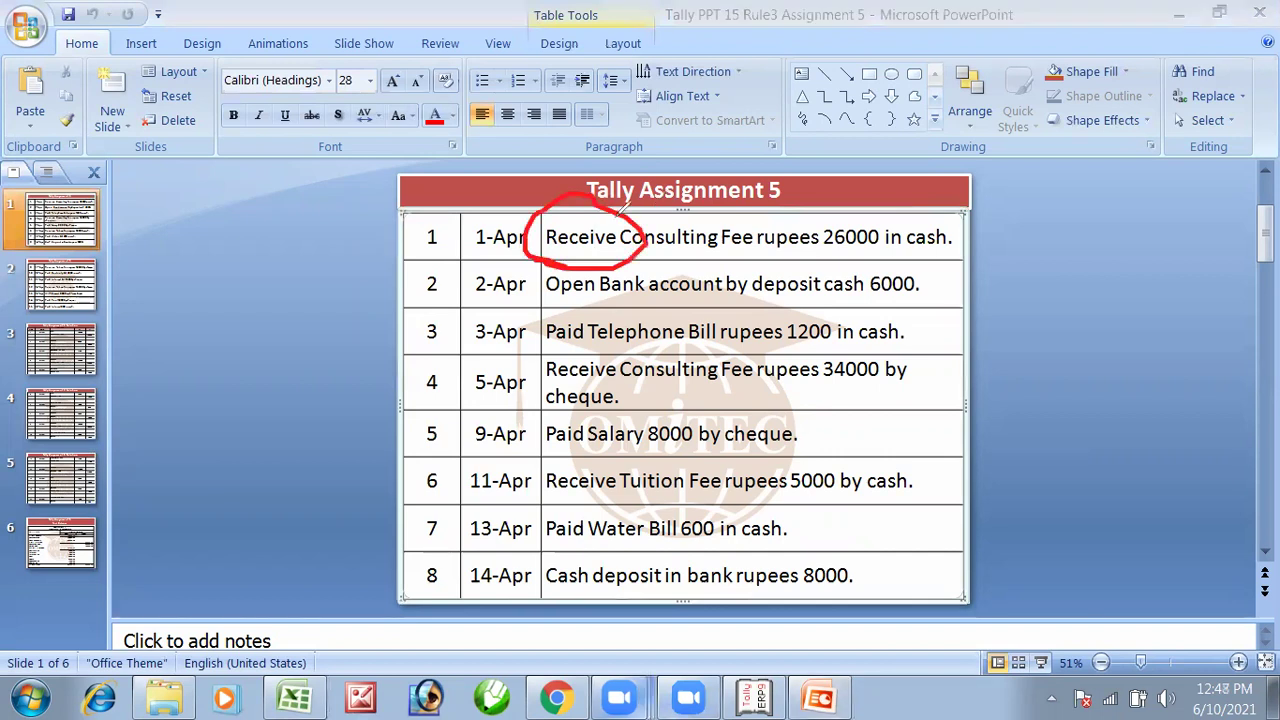
{"action": "left_click_drag", "start_coordinate": [1003, 191], "coordinate": [1012, 250]}
{"action": "left_click_drag", "start_coordinate": [968, 205], "coordinate": [1097, 275]}
{"action": "mouse_move", "coordinate": [1090, 228]}
{"action": "left_mouse_down"}
{"action": "mouse_move", "coordinate": [1158, 200]}
{"action": "mouse_move", "coordinate": [1175, 280]}
{"action": "mouse_move", "coordinate": [1228, 196]}
{"action": "left_mouse_up"}
{"action": "left_click_drag", "start_coordinate": [1178, 242], "coordinate": [1245, 262]}
{"action": "left_click_drag", "start_coordinate": [1048, 322], "coordinate": [1036, 368]}
{"action": "left_click_drag", "start_coordinate": [1048, 322], "coordinate": [1084, 293]}
{"action": "mouse_move", "coordinate": [1050, 338]}
{"action": "left_mouse_down"}
{"action": "mouse_move", "coordinate": [1157, 315]}
{"action": "mouse_move", "coordinate": [1098, 366]}
{"action": "left_mouse_up"}
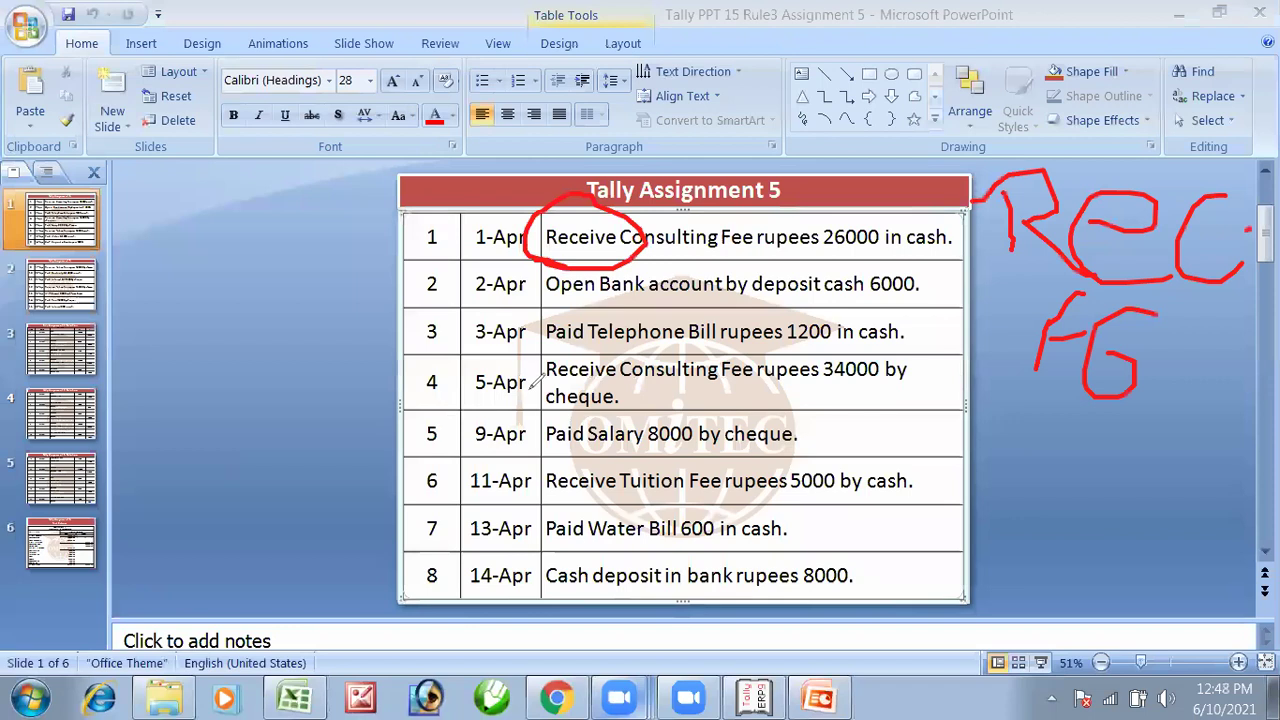
Circle Receive in entries 4 and 6 on the slide and hand-write another F6 next to entry 1.
{"action": "mouse_move", "coordinate": [512, 371]}
{"action": "left_mouse_down"}
{"action": "mouse_move", "coordinate": [594, 346]}
{"action": "mouse_move", "coordinate": [595, 402]}
{"action": "mouse_move", "coordinate": [516, 370]}
{"action": "left_mouse_up"}
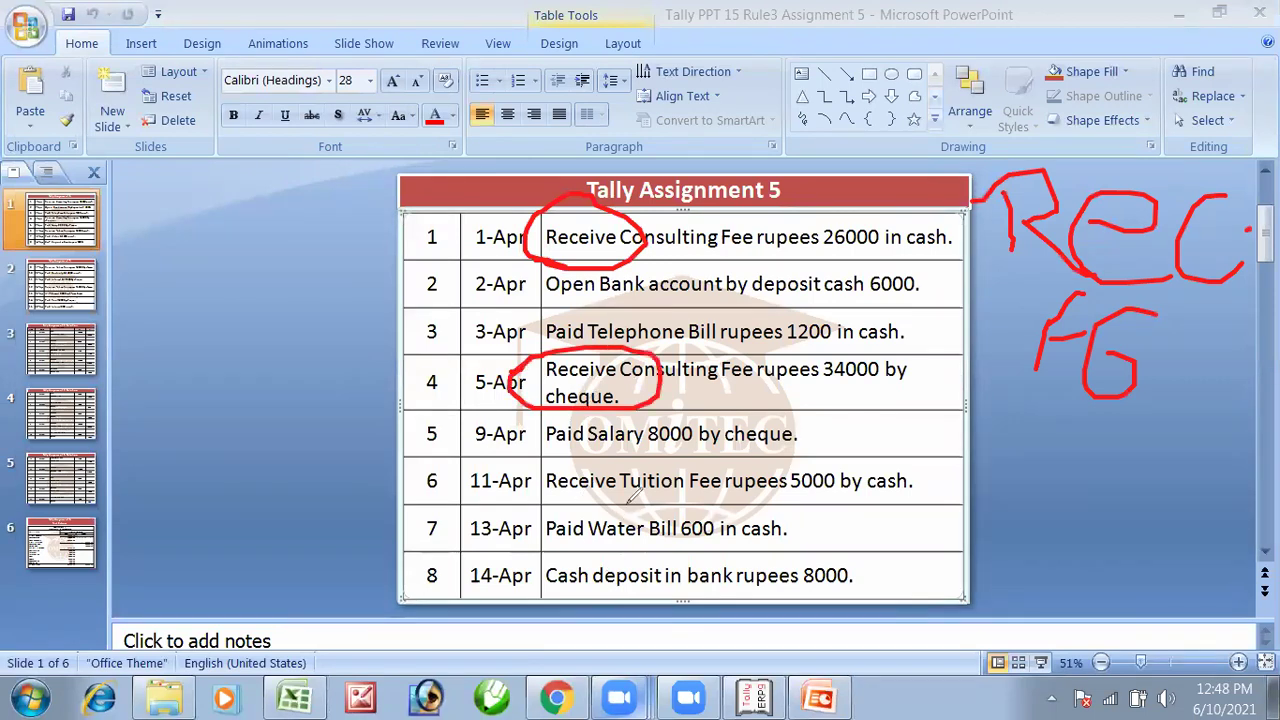
{"action": "mouse_move", "coordinate": [629, 462]}
{"action": "left_mouse_down"}
{"action": "mouse_move", "coordinate": [644, 489]}
{"action": "mouse_move", "coordinate": [623, 494]}
{"action": "left_mouse_up"}
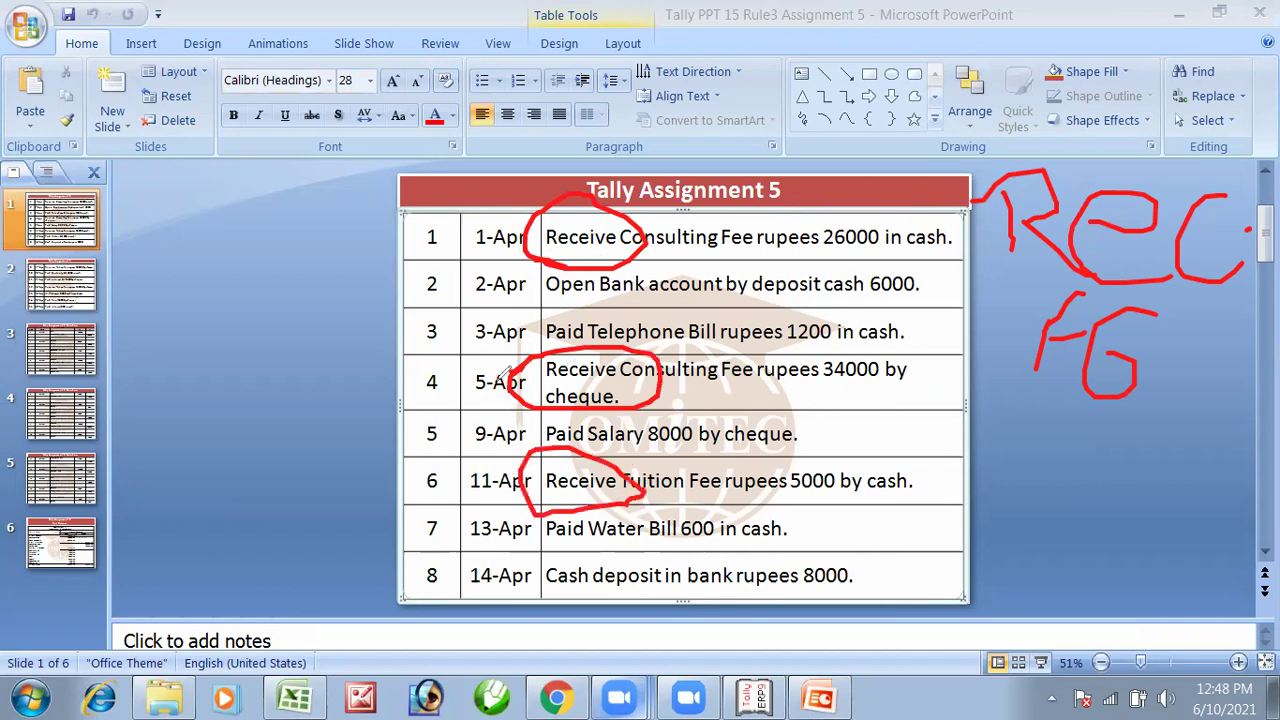
{"action": "left_click", "coordinate": [464, 377]}
{"action": "left_click", "coordinate": [457, 484]}
{"action": "left_click_drag", "start_coordinate": [308, 203], "coordinate": [316, 266]}
{"action": "left_click_drag", "start_coordinate": [302, 205], "coordinate": [366, 203]}
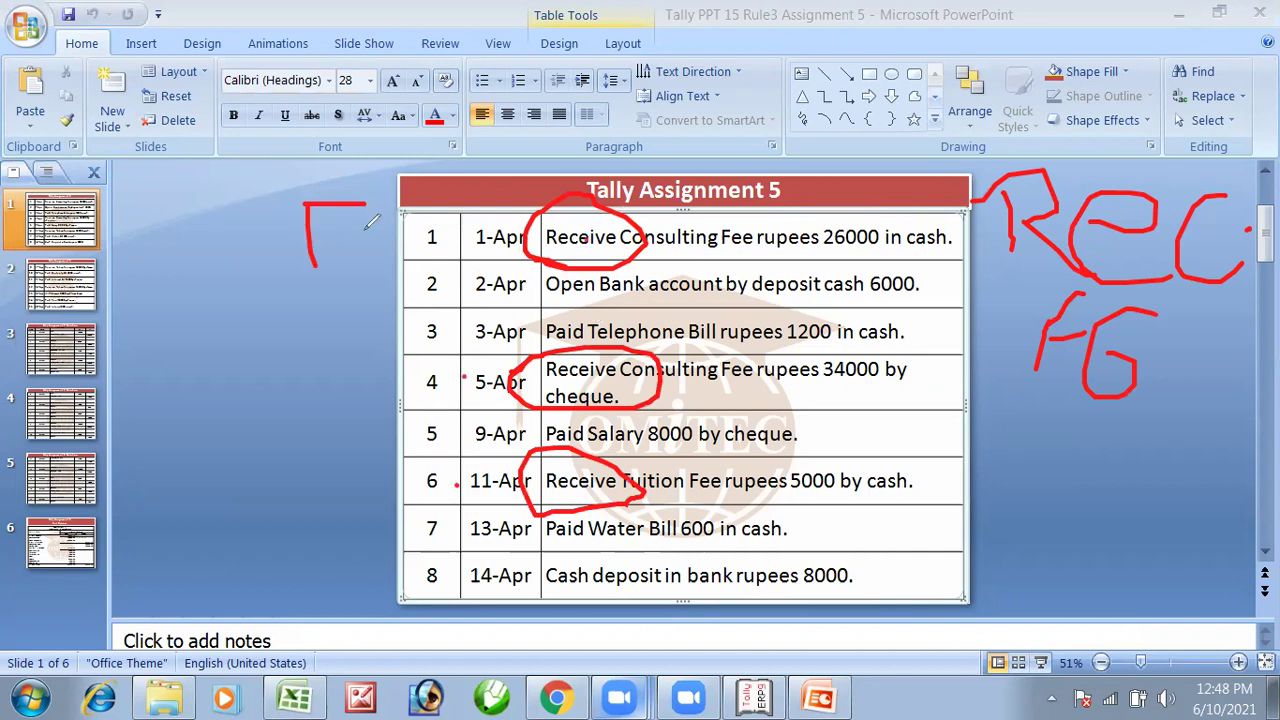
{"action": "left_click_drag", "start_coordinate": [298, 229], "coordinate": [382, 230]}
{"action": "left_click_drag", "start_coordinate": [391, 260], "coordinate": [362, 256]}
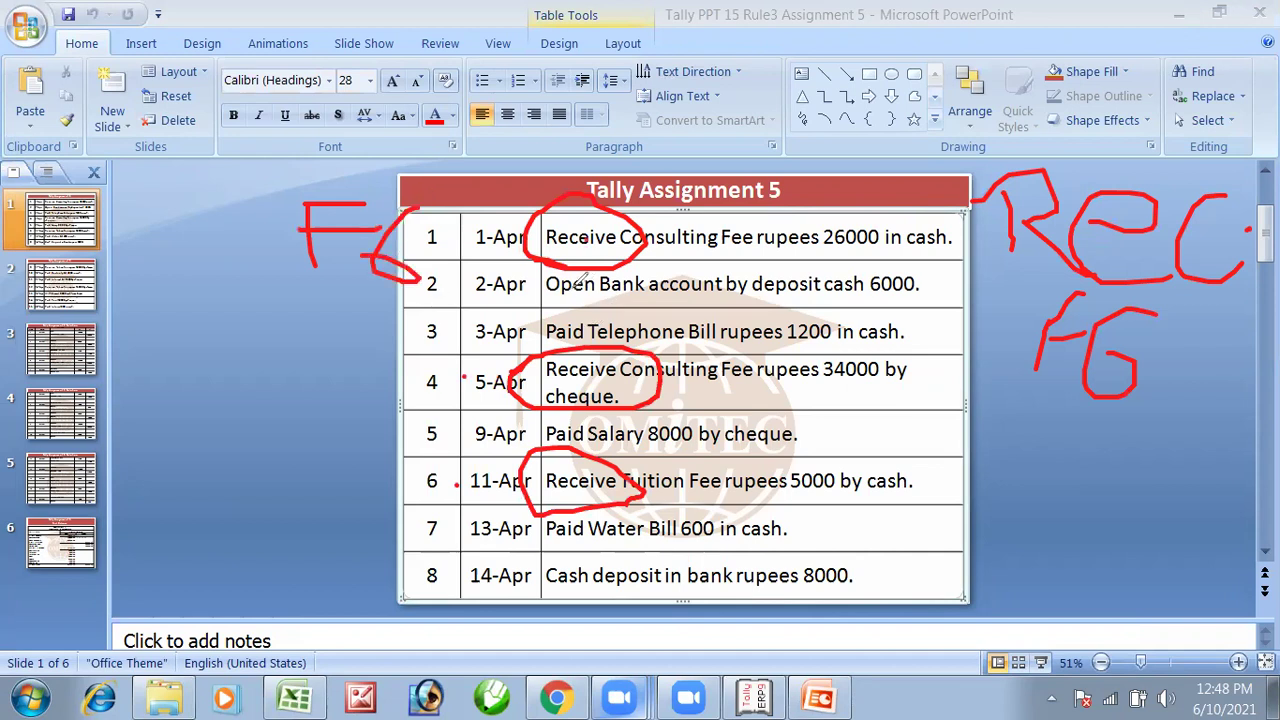
Draw arrows from entry 2 to a handwritten F4 and from entry 3 to the word Paid, and clear all annotations.
{"action": "mouse_move", "coordinate": [583, 305]}
{"action": "left_mouse_down"}
{"action": "mouse_move", "coordinate": [874, 298]}
{"action": "mouse_move", "coordinate": [1058, 512]}
{"action": "mouse_move", "coordinate": [1052, 534]}
{"action": "left_mouse_up"}
{"action": "left_click_drag", "start_coordinate": [1135, 490], "coordinate": [1120, 553]}
{"action": "left_click_drag", "start_coordinate": [1126, 496], "coordinate": [1173, 490]}
{"action": "mouse_move", "coordinate": [1129, 523]}
{"action": "left_mouse_down"}
{"action": "mouse_move", "coordinate": [1165, 519]}
{"action": "mouse_move", "coordinate": [1174, 543]}
{"action": "left_mouse_up"}
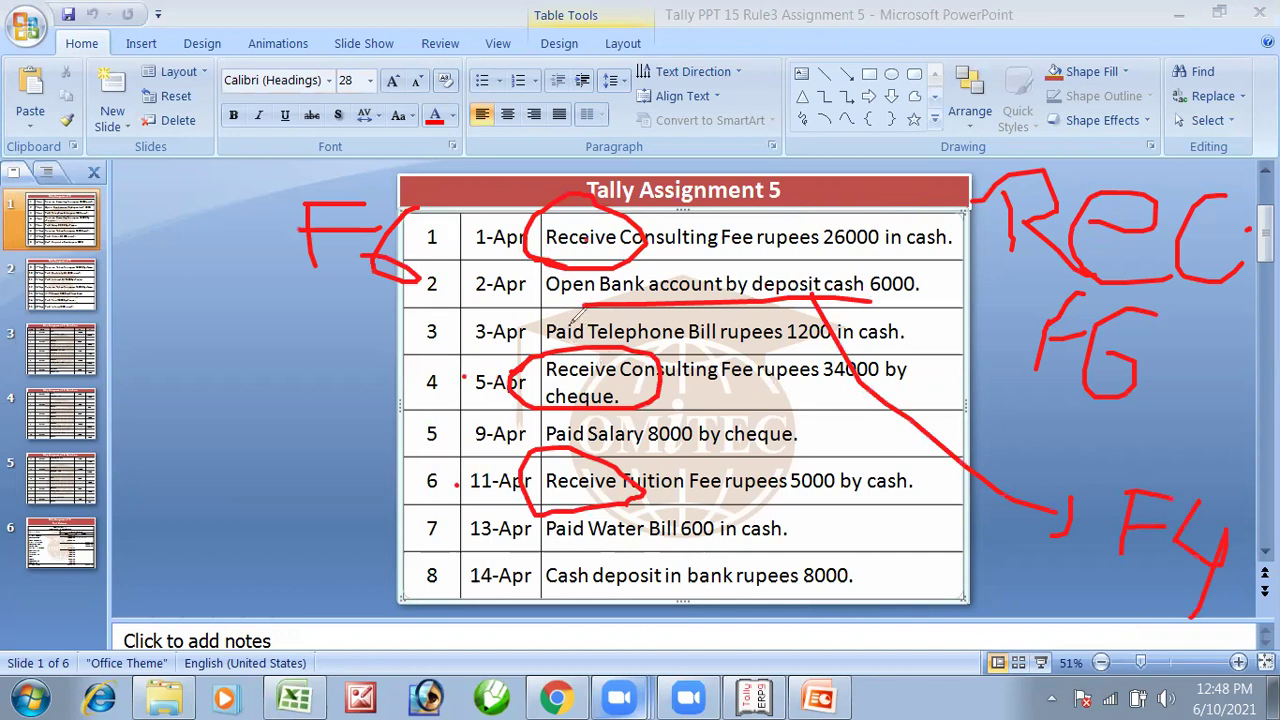
{"action": "mouse_move", "coordinate": [547, 330]}
{"action": "left_mouse_down"}
{"action": "mouse_move", "coordinate": [468, 340]}
{"action": "mouse_move", "coordinate": [306, 444]}
{"action": "mouse_move", "coordinate": [316, 464]}
{"action": "left_mouse_up"}
{"action": "left_click_drag", "start_coordinate": [127, 454], "coordinate": [127, 548]}
{"action": "mouse_move", "coordinate": [128, 452]}
{"action": "left_mouse_down"}
{"action": "mouse_move", "coordinate": [130, 490]}
{"action": "mouse_move", "coordinate": [208, 516]}
{"action": "mouse_move", "coordinate": [245, 574]}
{"action": "mouse_move", "coordinate": [318, 592]}
{"action": "left_mouse_up"}
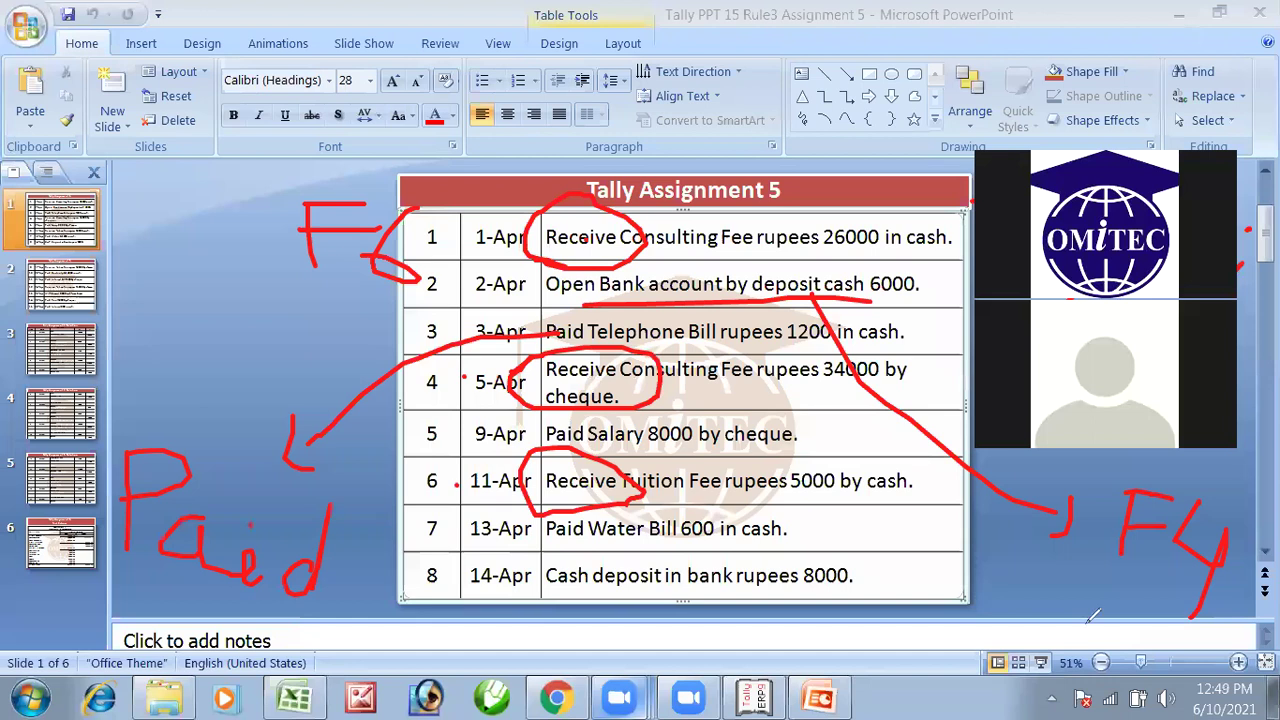
{"action": "key", "text": "Escape"}
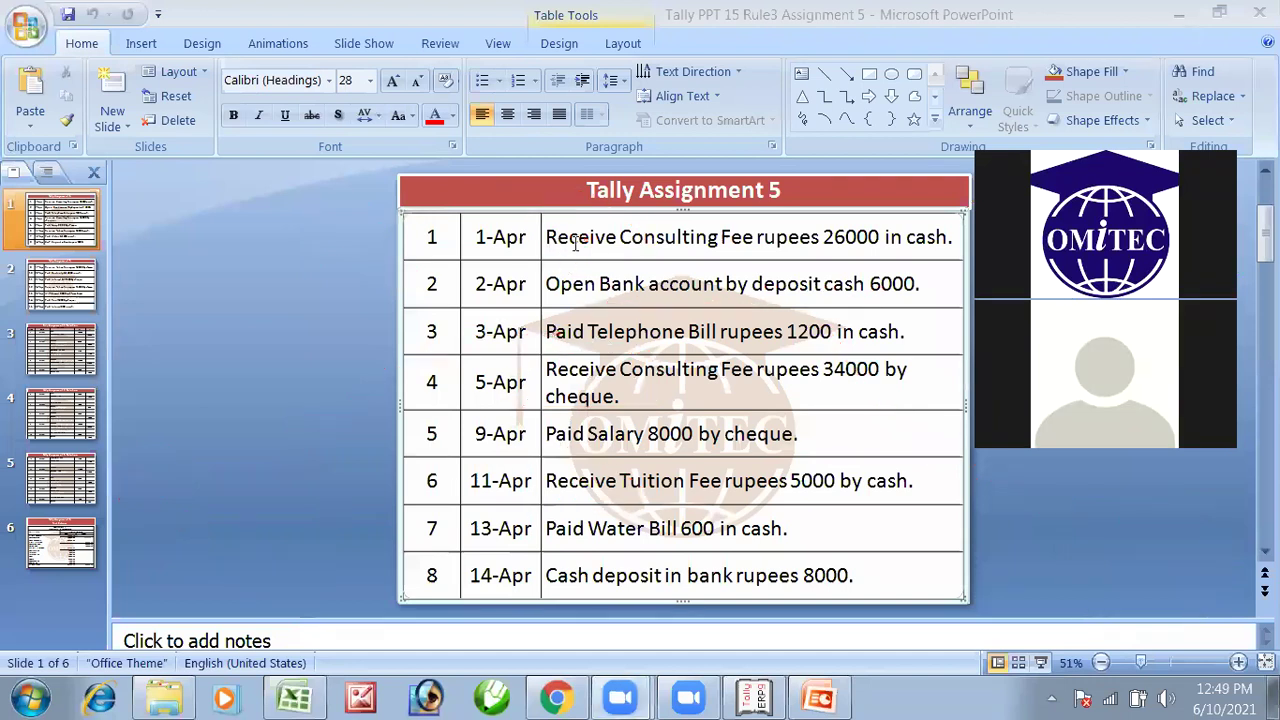
Return to the Tally.ERP 9 payment voucher and mark its Payment heading with an arrow to a handwritten F6.
{"action": "left_click", "coordinate": [575, 244]}
{"action": "key", "text": "alt+Tab"}
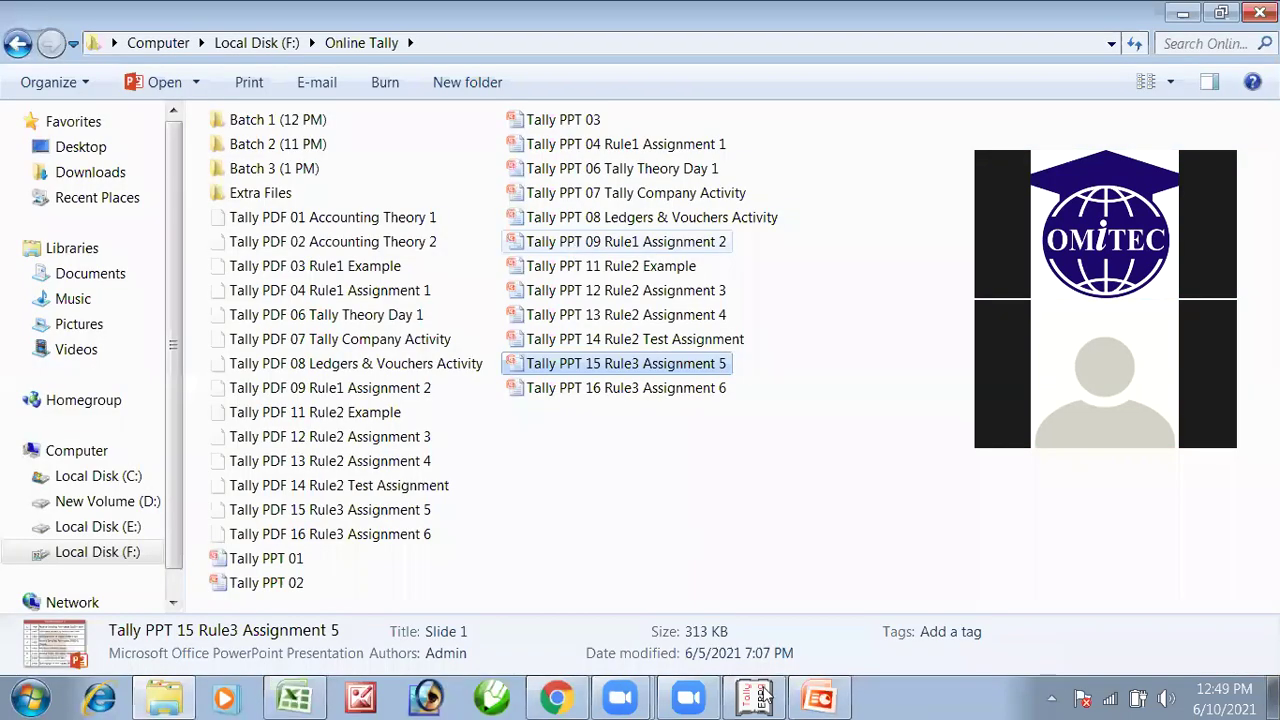
{"action": "key", "text": "alt+Tab"}
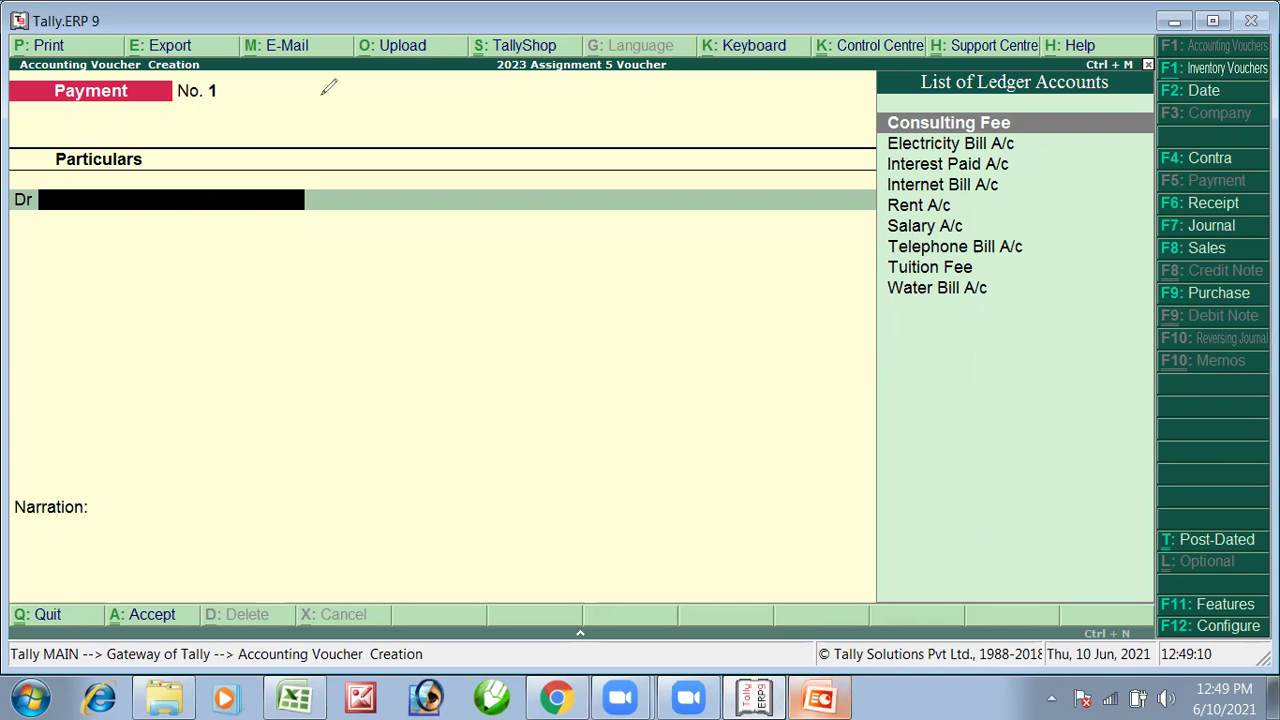
{"action": "left_click_drag", "start_coordinate": [124, 70], "coordinate": [350, 124]}
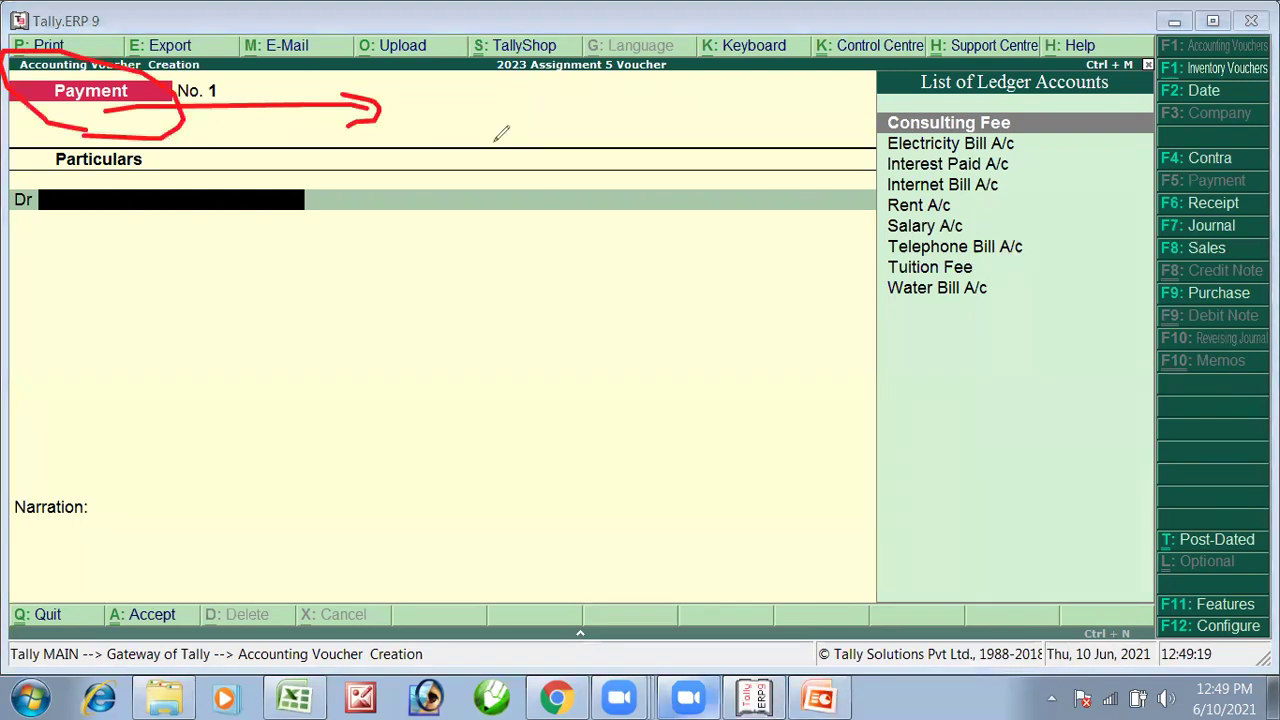
{"action": "mouse_move", "coordinate": [448, 152]}
{"action": "left_mouse_down"}
{"action": "mouse_move", "coordinate": [448, 86]}
{"action": "mouse_move", "coordinate": [506, 89]}
{"action": "left_mouse_up"}
{"action": "left_click_drag", "start_coordinate": [442, 120], "coordinate": [508, 118]}
{"action": "left_click_drag", "start_coordinate": [633, 84], "coordinate": [528, 140]}
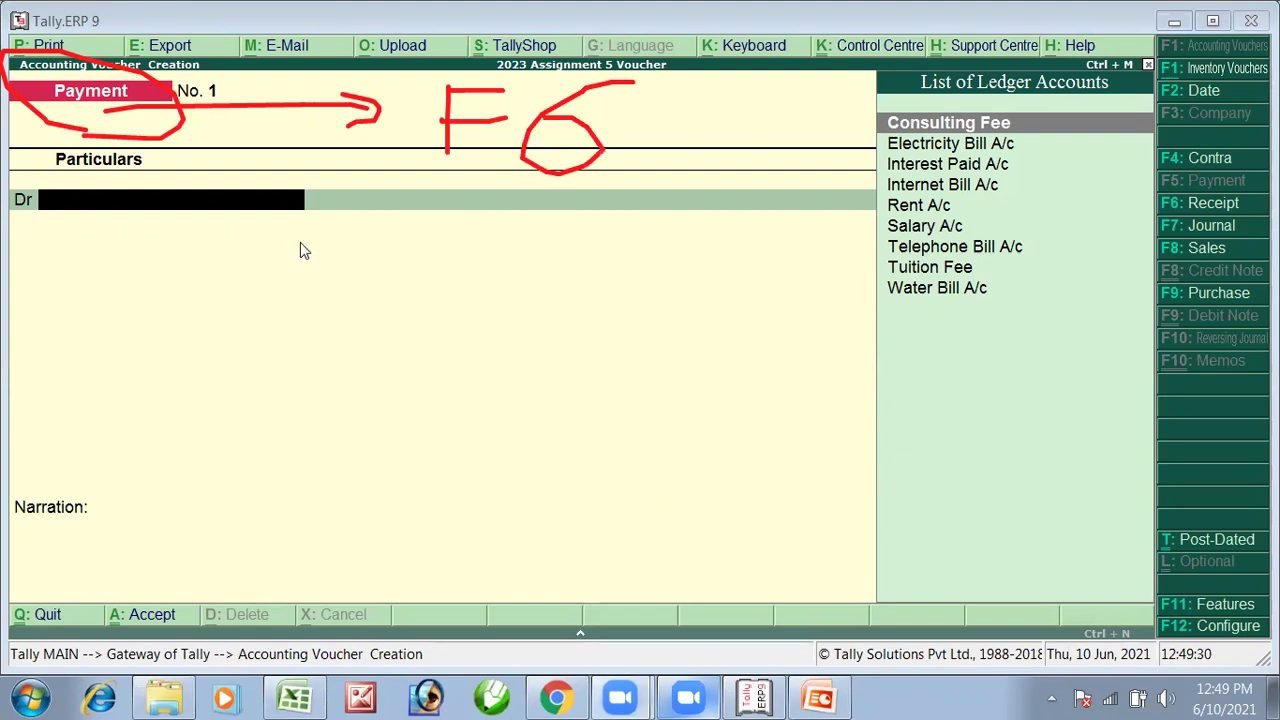
Change the voucher type to Receipt and, after checking entry 1 on the PowerPoint slide, choose Consulting Fee as the credit ledger.
{"action": "key", "text": "F6"}
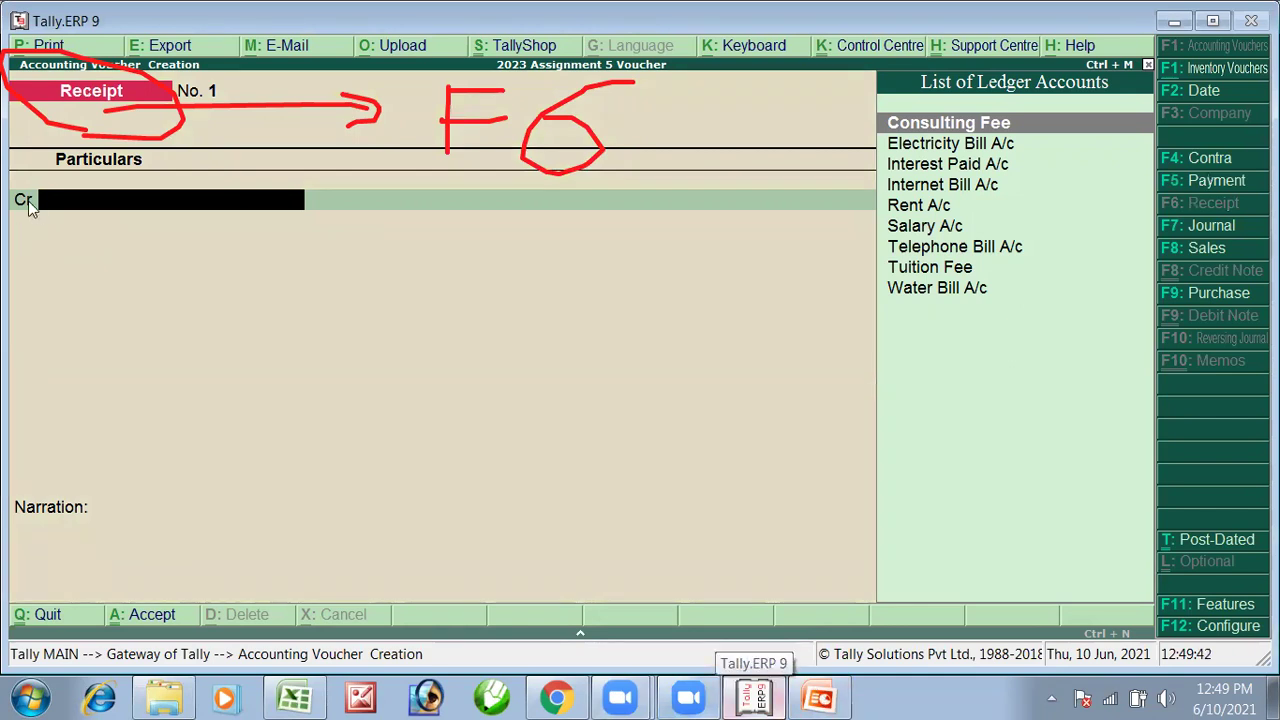
{"action": "key", "text": "alt+Tab"}
{"action": "key", "text": "alt+Tab"}
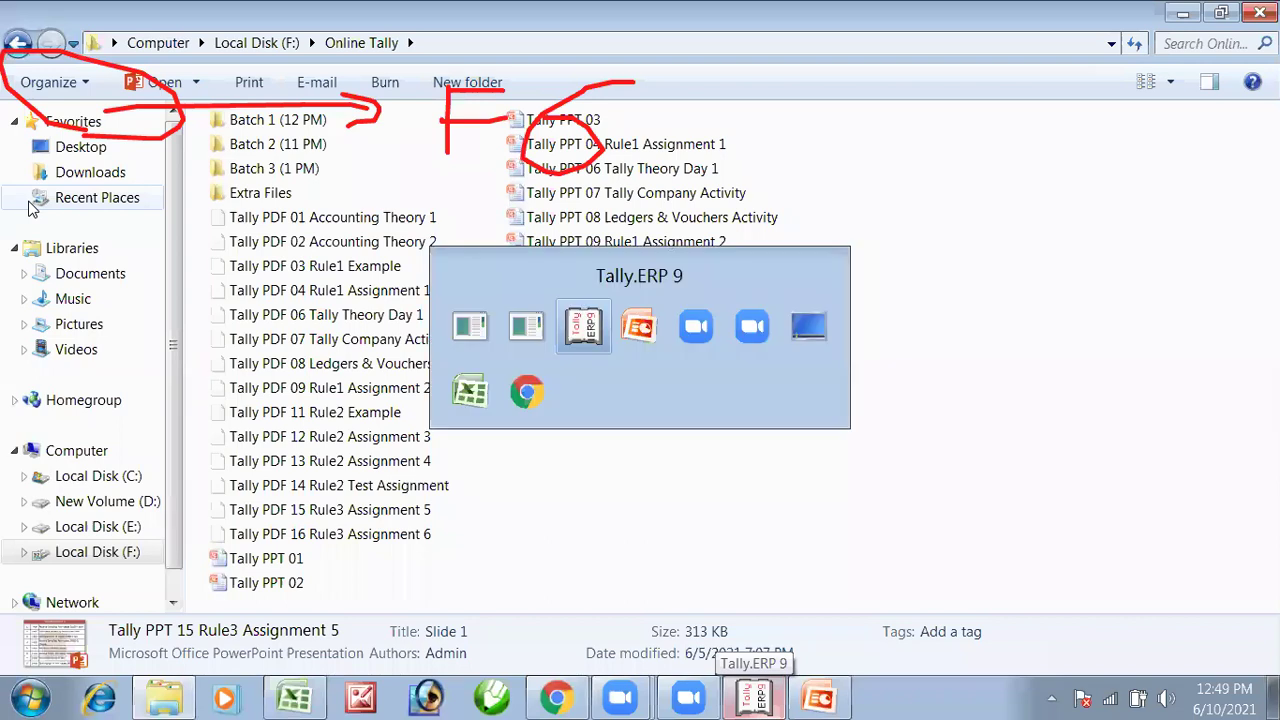
{"action": "key", "text": "alt+Tab"}
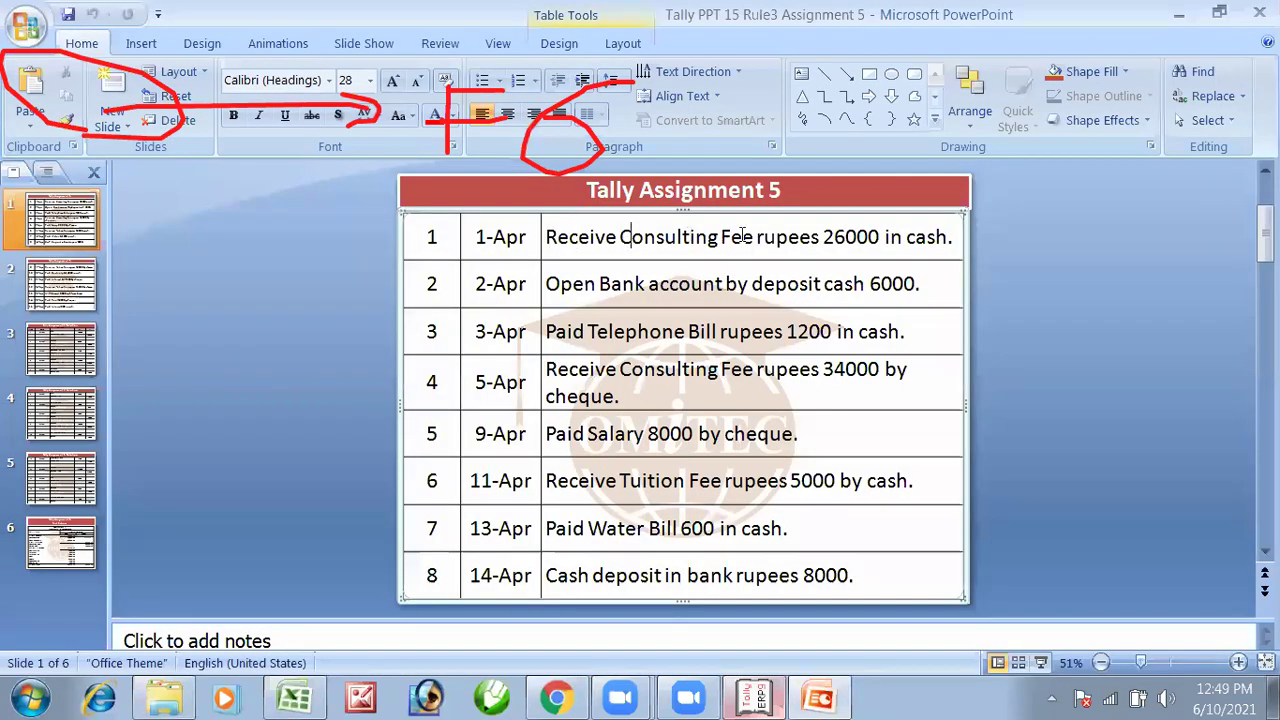
{"action": "left_click_drag", "start_coordinate": [743, 235], "coordinate": [745, 238]}
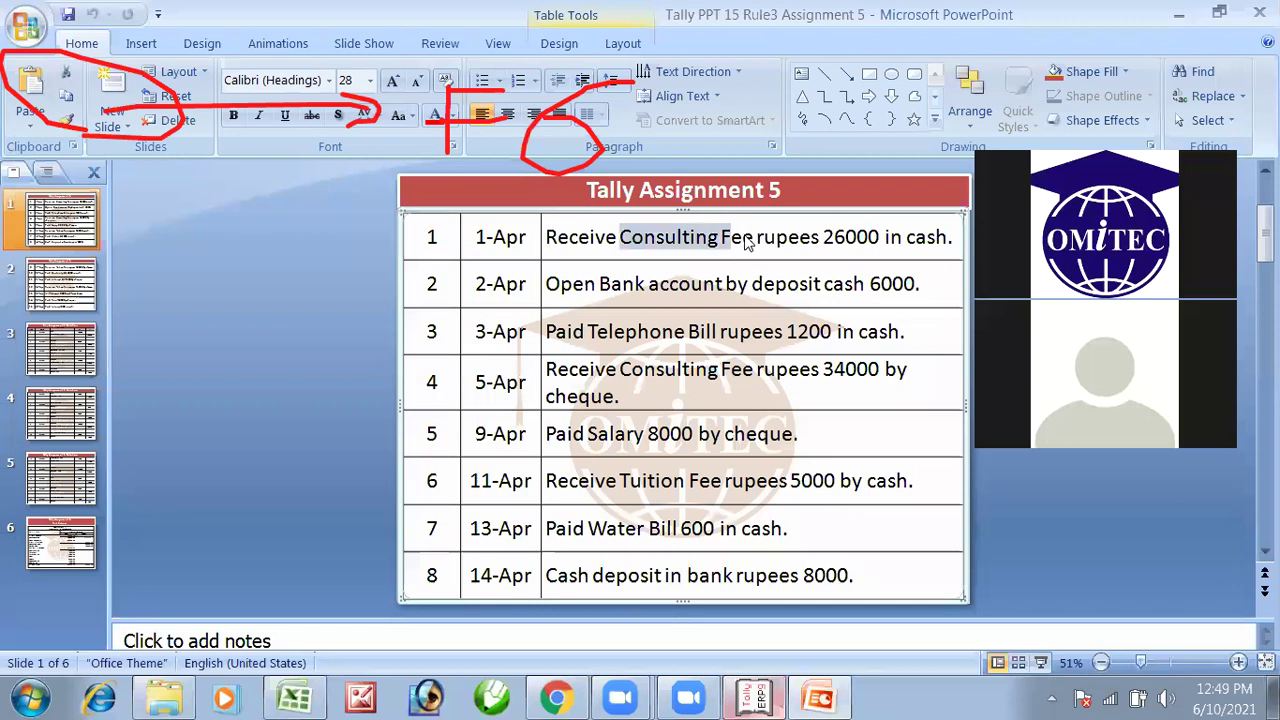
{"action": "key", "text": "alt+Tab"}
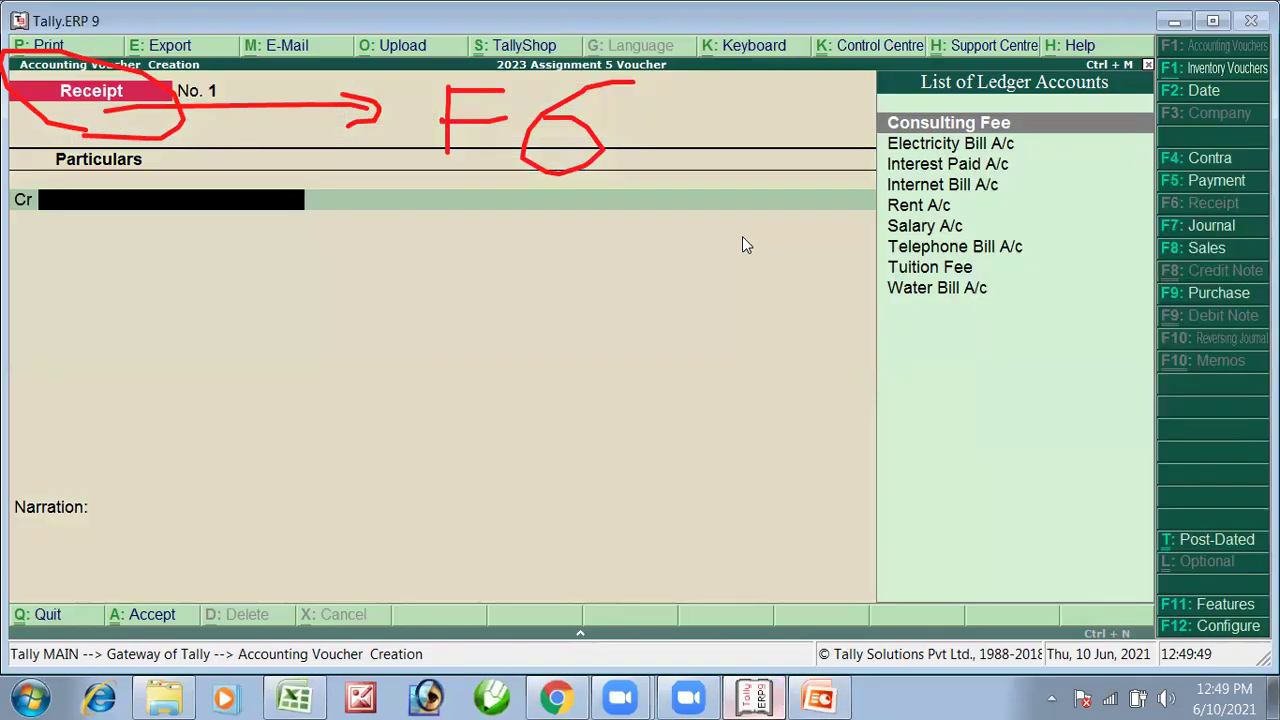
{"action": "key", "text": "Return"}
Check entry 1's amount on the PowerPoint slide and credit Consulting Fee with 26000 in the Tally.ERP 9 receipt voucher.
{"action": "key", "text": "alt+Tab"}
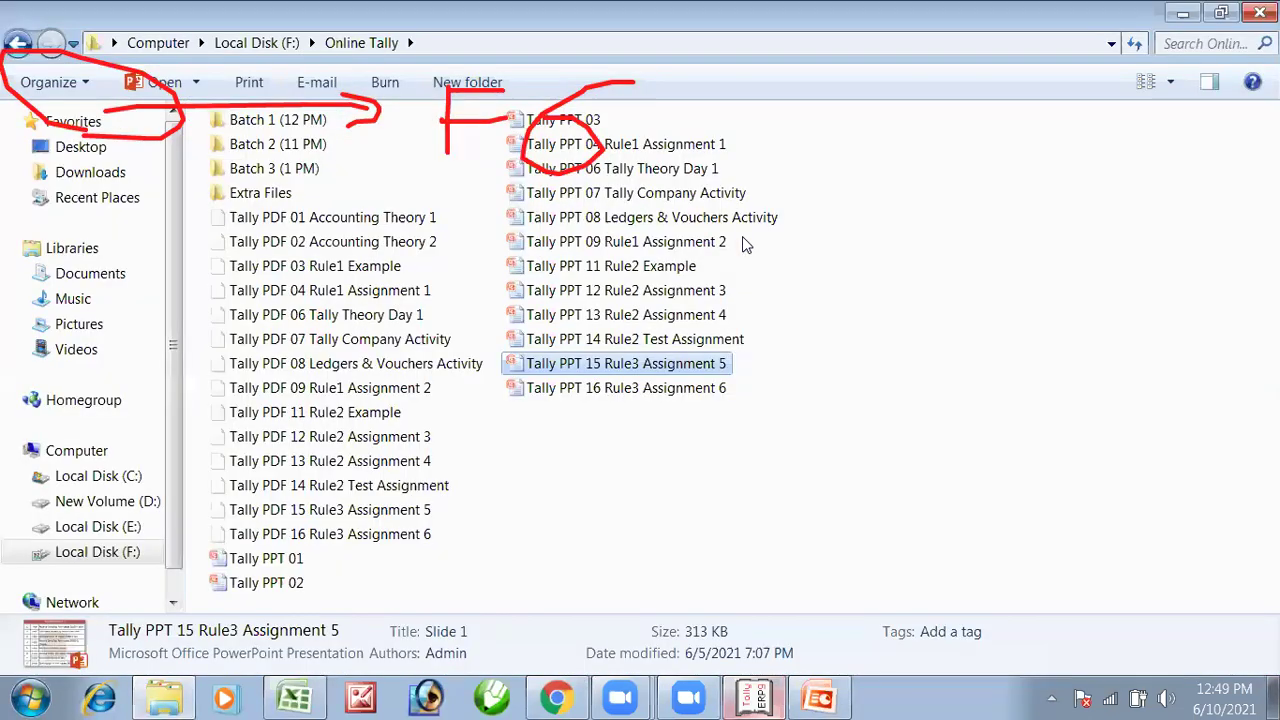
{"action": "left_click_drag", "start_coordinate": [746, 236], "coordinate": [743, 238]}
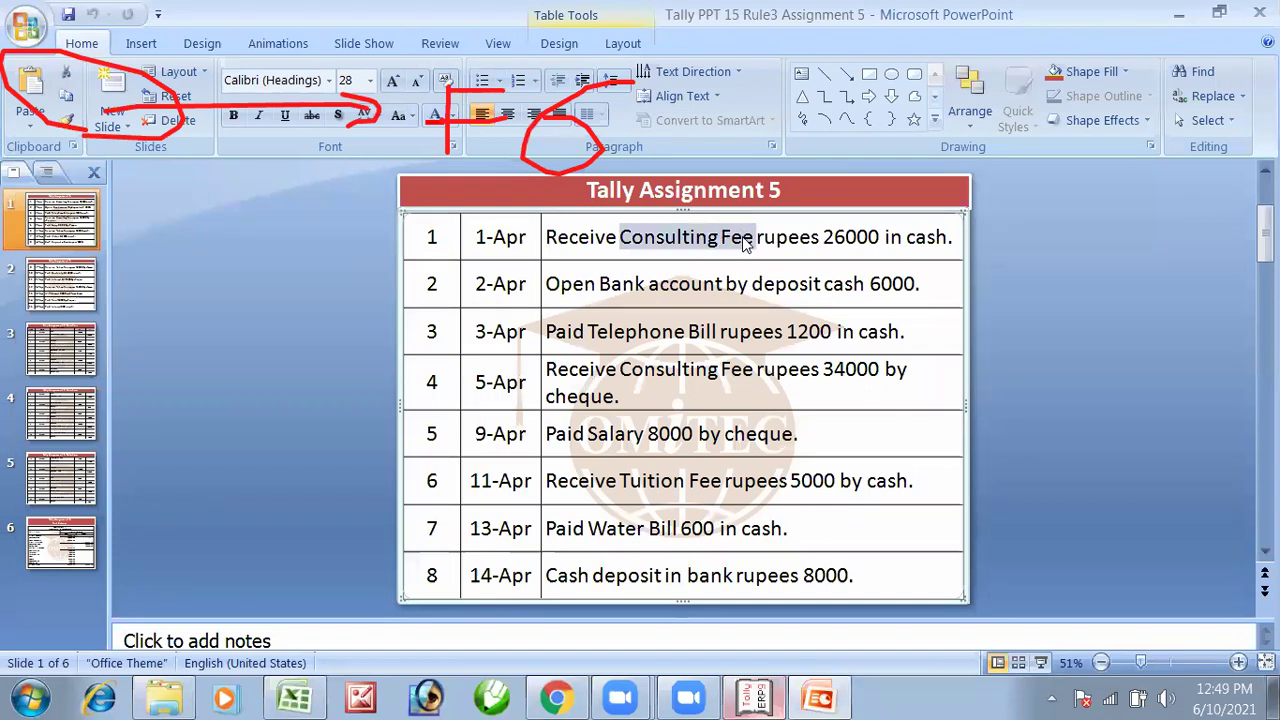
{"action": "key", "text": "alt+Tab"}
{"action": "type", "text": "2600"}
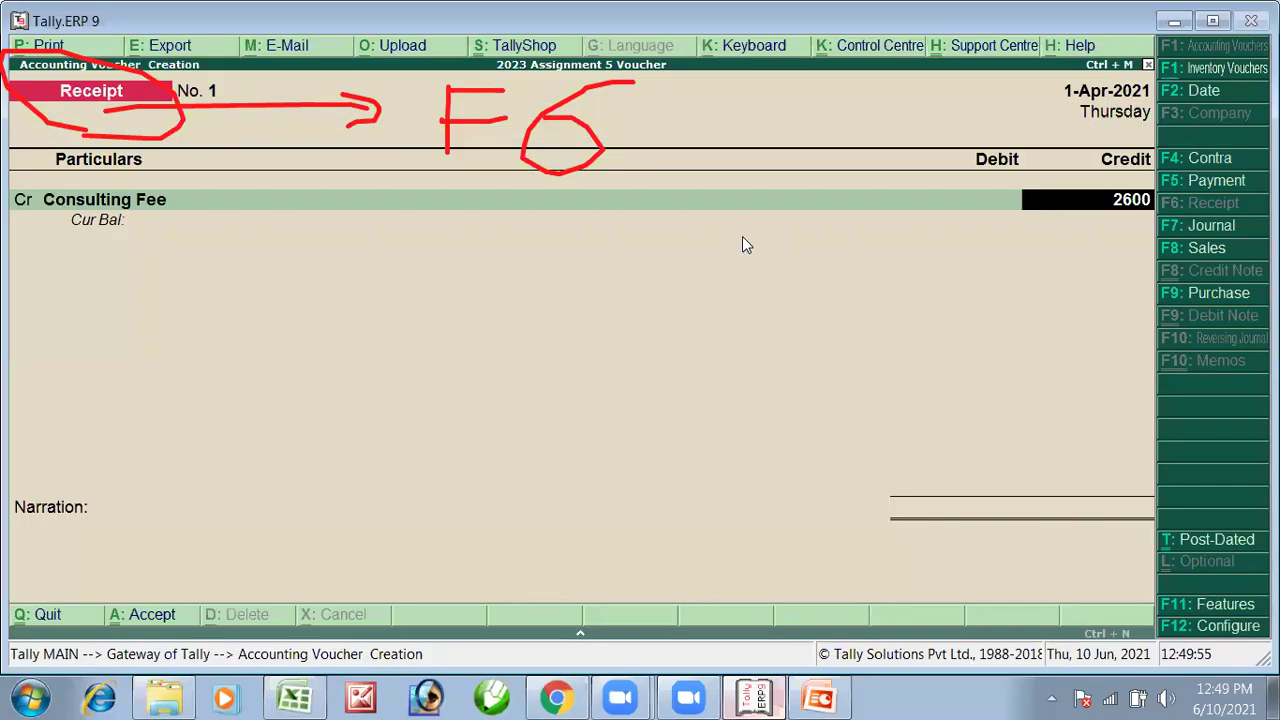
{"action": "key", "text": "Return"}
Debit Cash with 26,000.00 in the receipt voucher and proceed to the narration.
{"action": "type", "text": "Cash"}
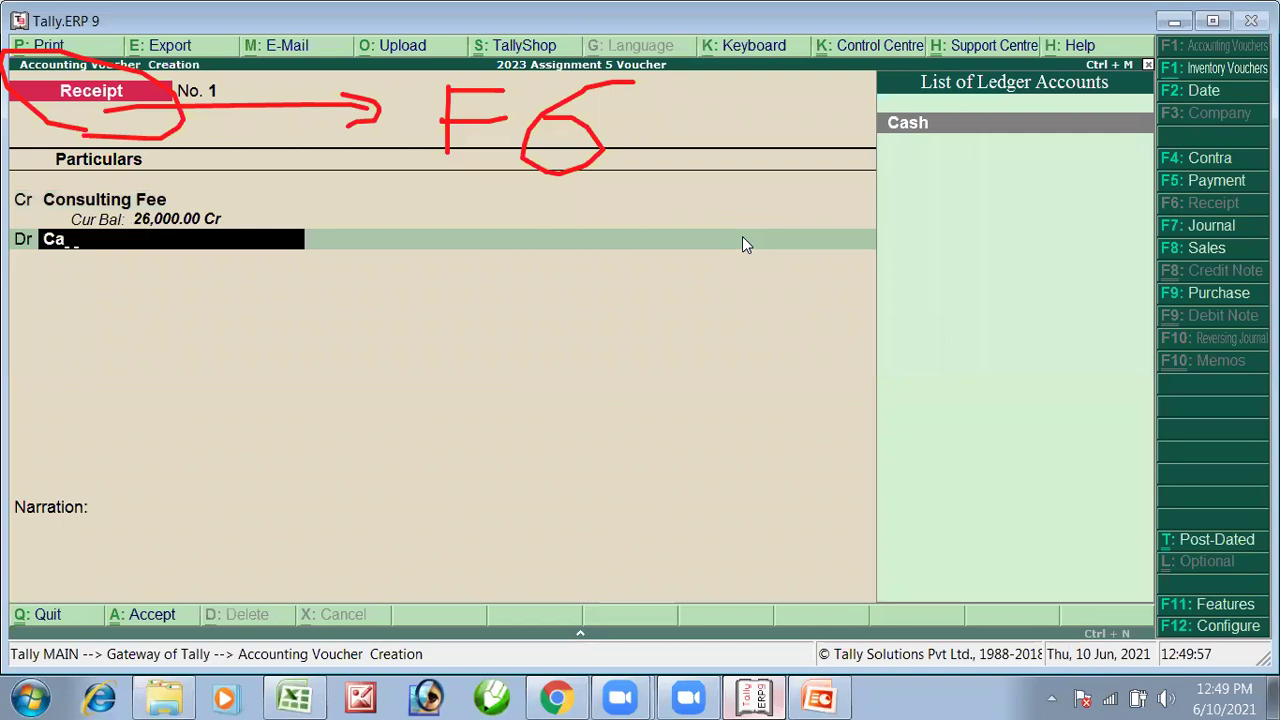
{"action": "key", "text": "Return"}
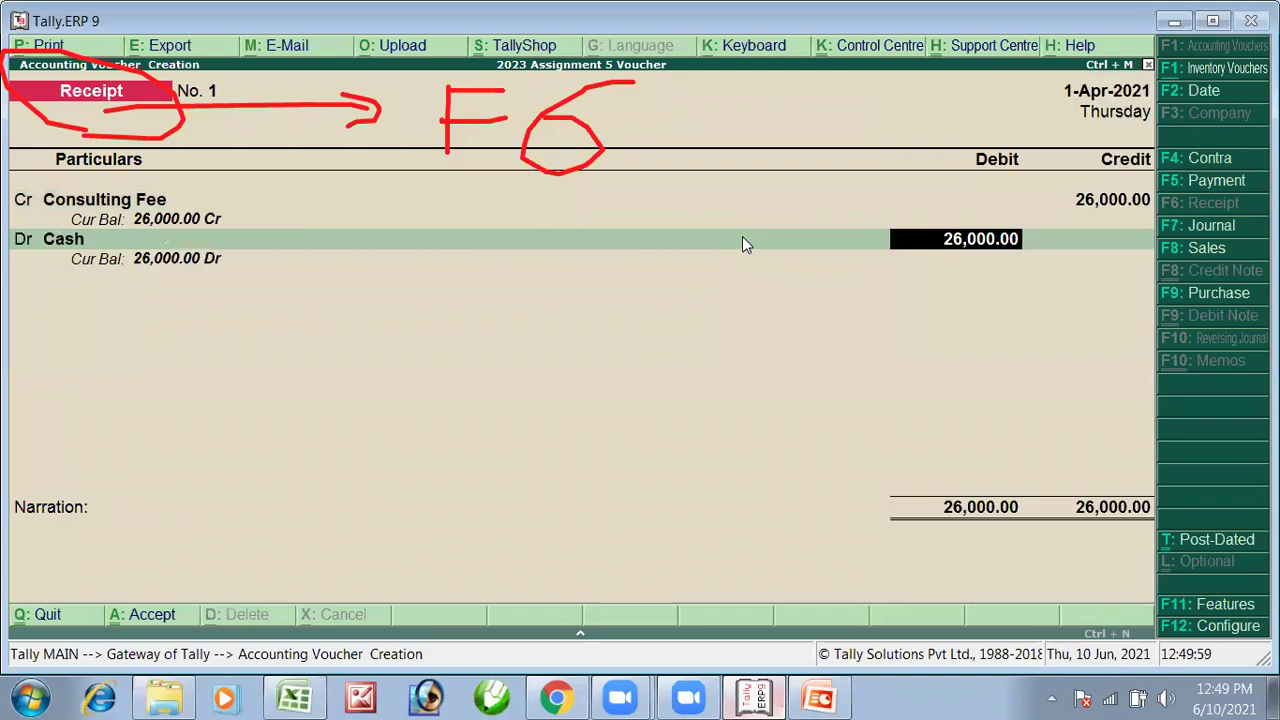
{"action": "key", "text": "Return"}
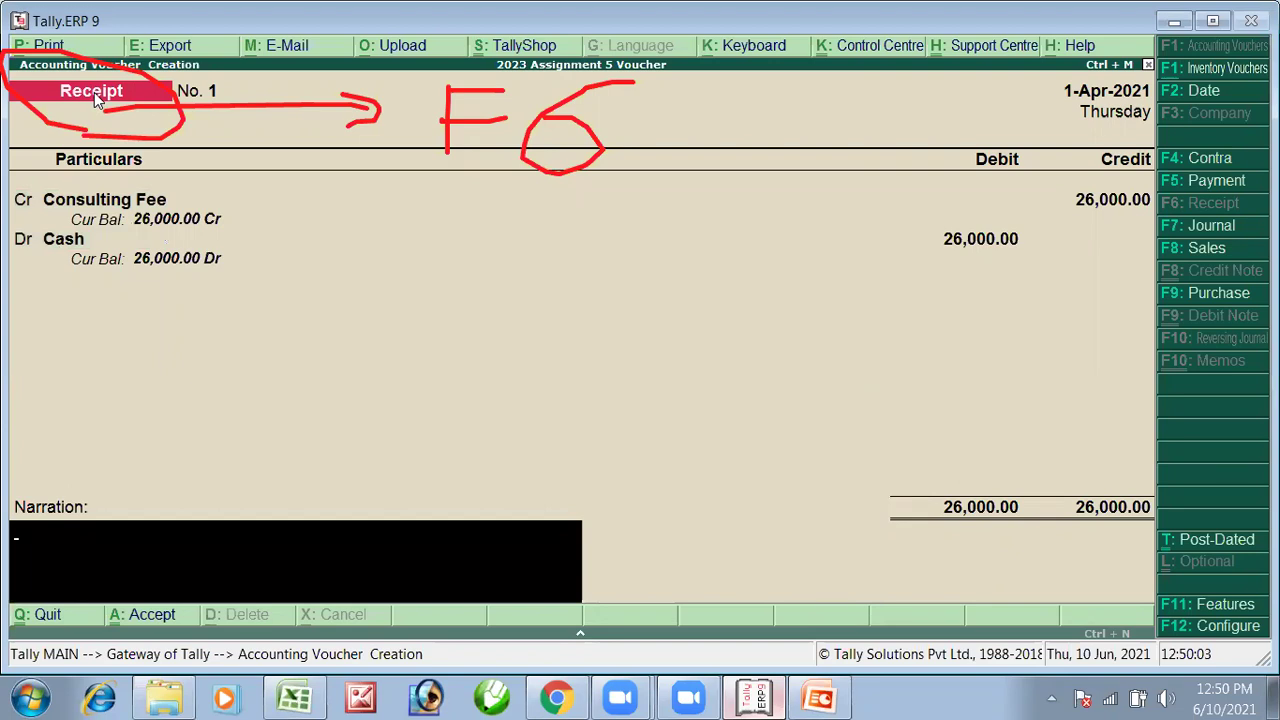
Leave the narration blank and save the Consulting Fee receipt voucher.
{"action": "left_click", "coordinate": [210, 268]}
{"action": "key", "text": "Return"}
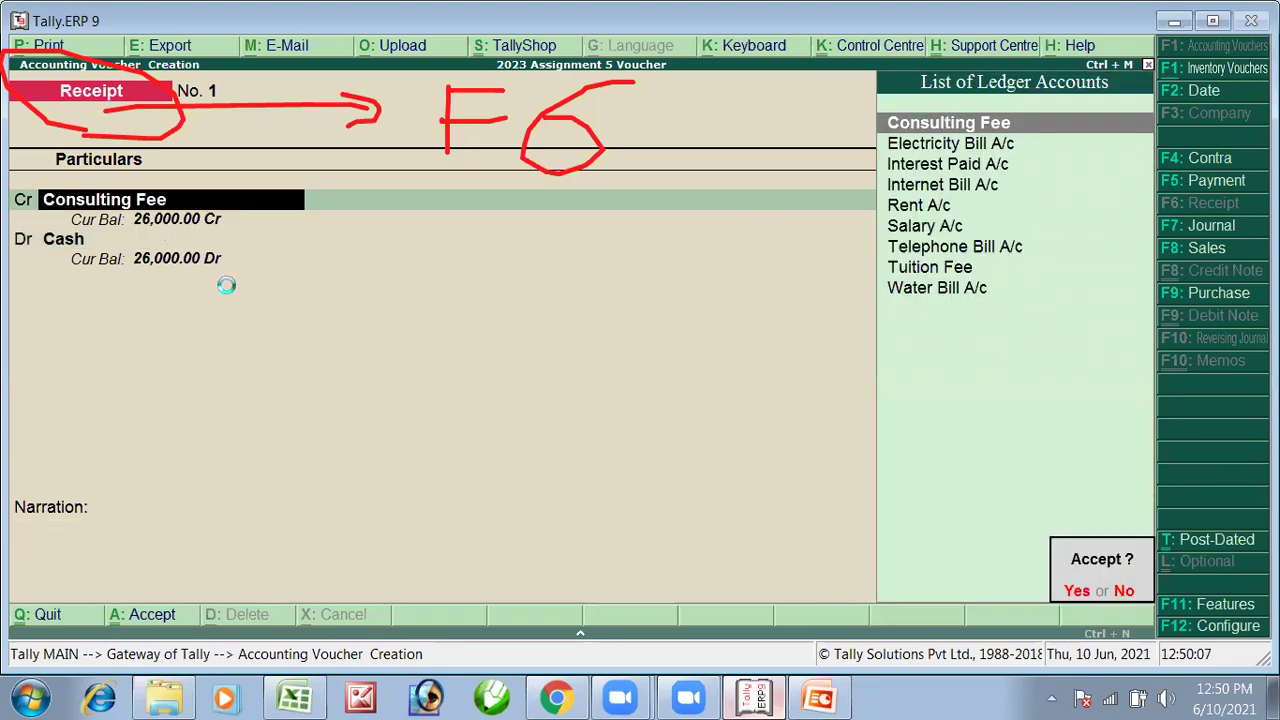
{"action": "key", "text": "Return"}
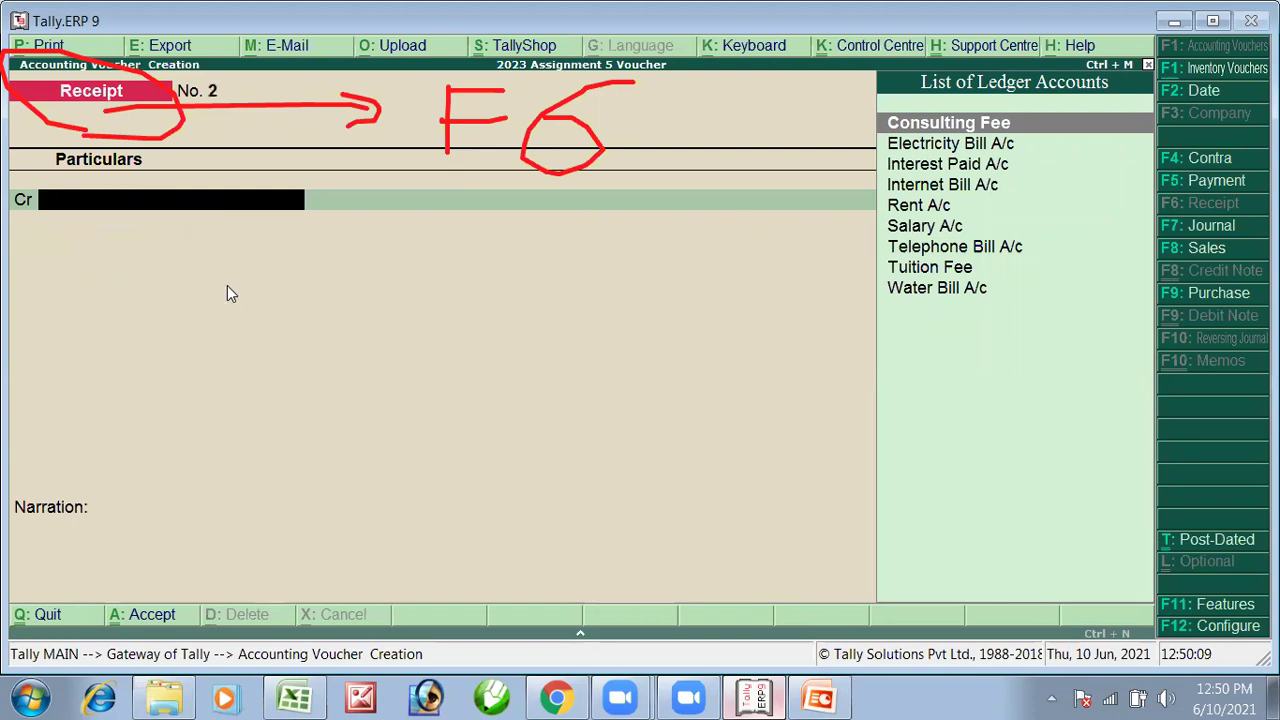
Check entry 2 about opening a bank account on the PowerPoint slide, and return to Tally.ERP 9.
{"action": "key", "text": "alt+Tab"}
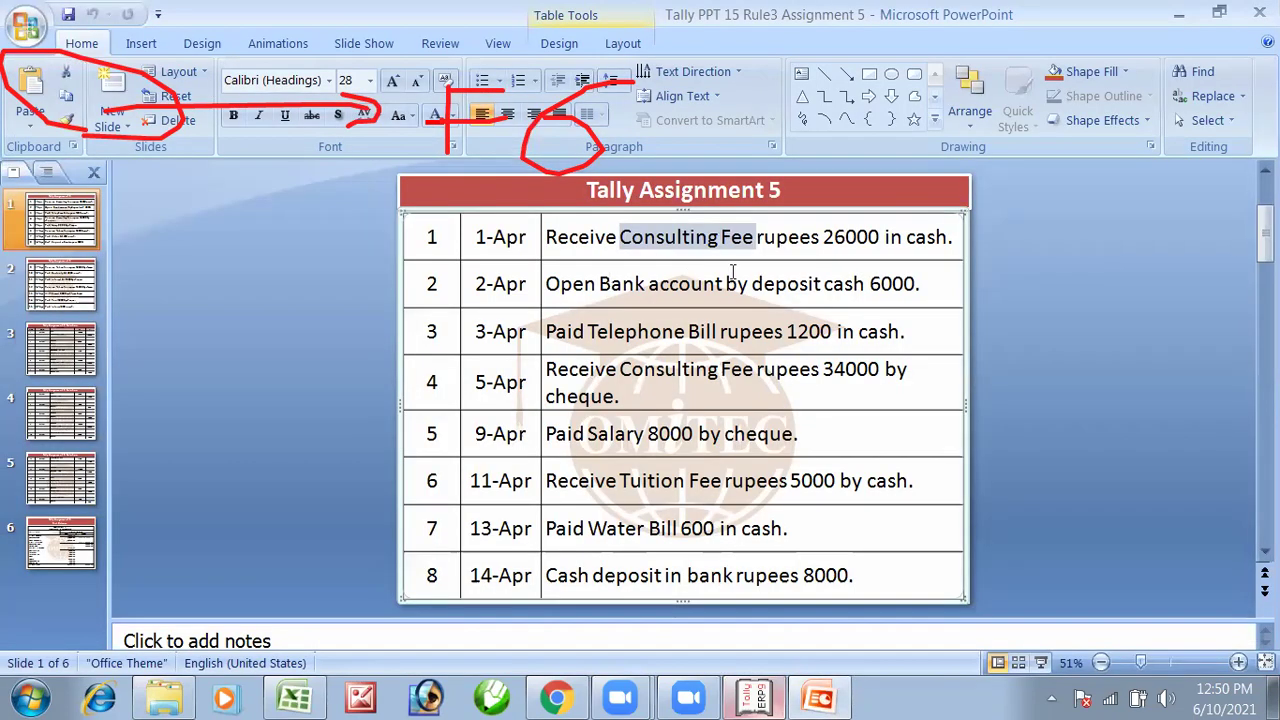
{"action": "left_click_drag", "start_coordinate": [600, 284], "coordinate": [750, 284]}
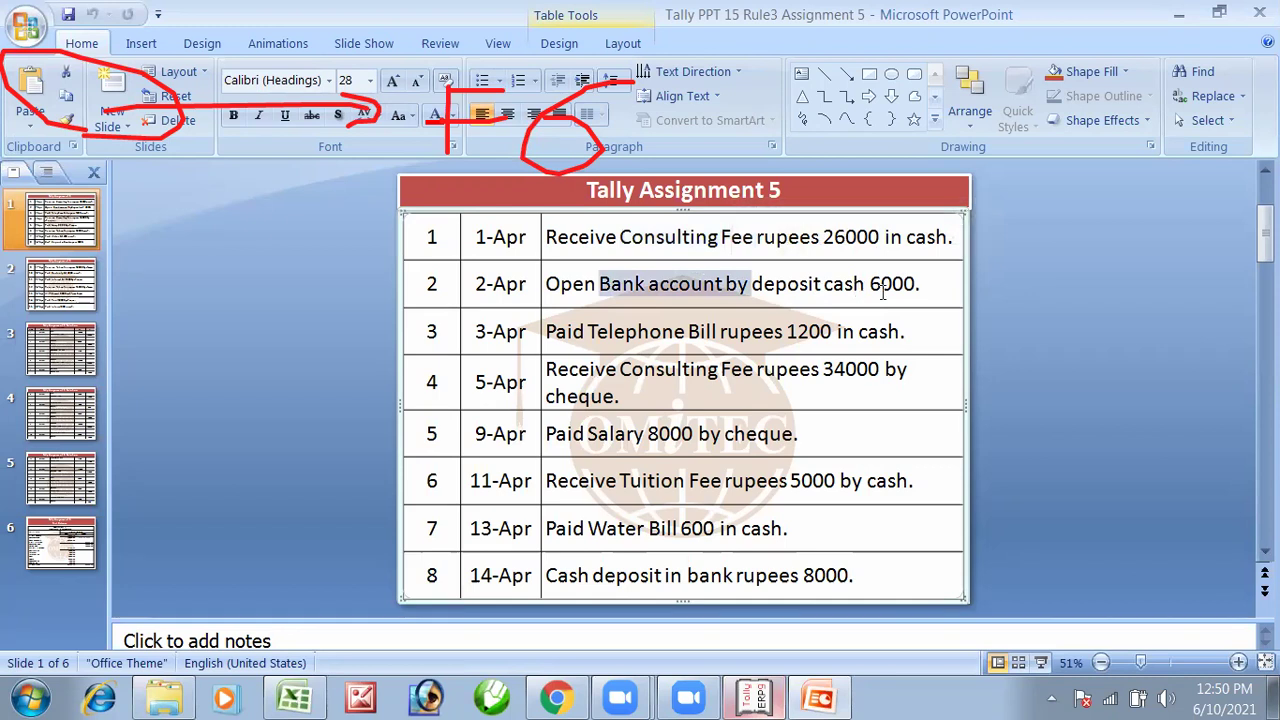
{"action": "key", "text": "alt+Tab"}
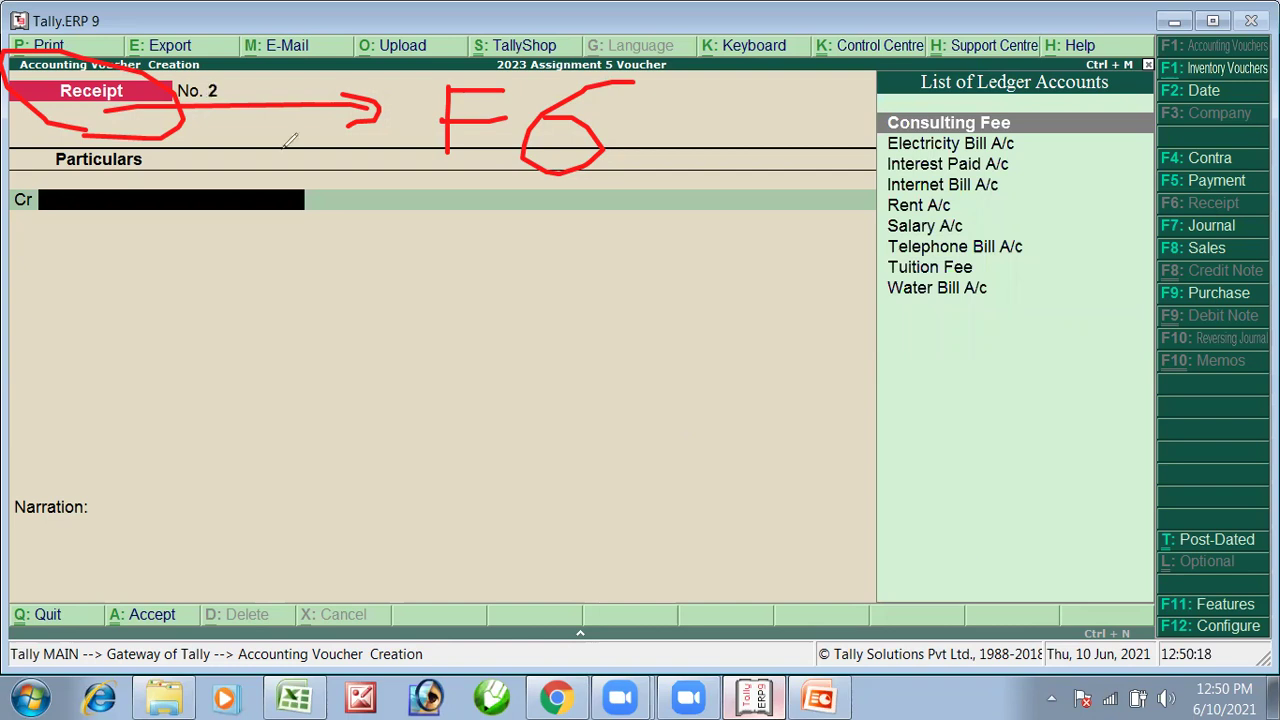
Circle the voucher type heading in red and change the voucher type to Contra.
{"action": "left_click", "coordinate": [108, 113]}
{"action": "left_click_drag", "start_coordinate": [12, 118], "coordinate": [140, 110]}
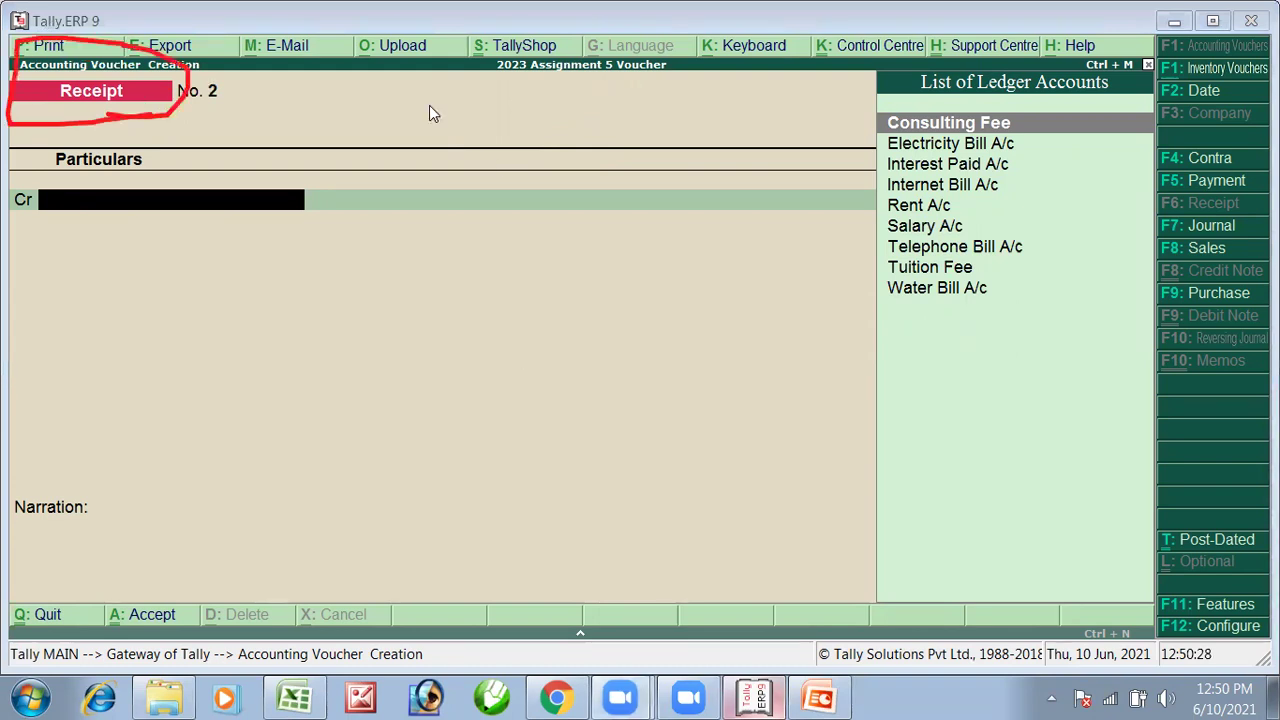
{"action": "key", "text": "F4"}
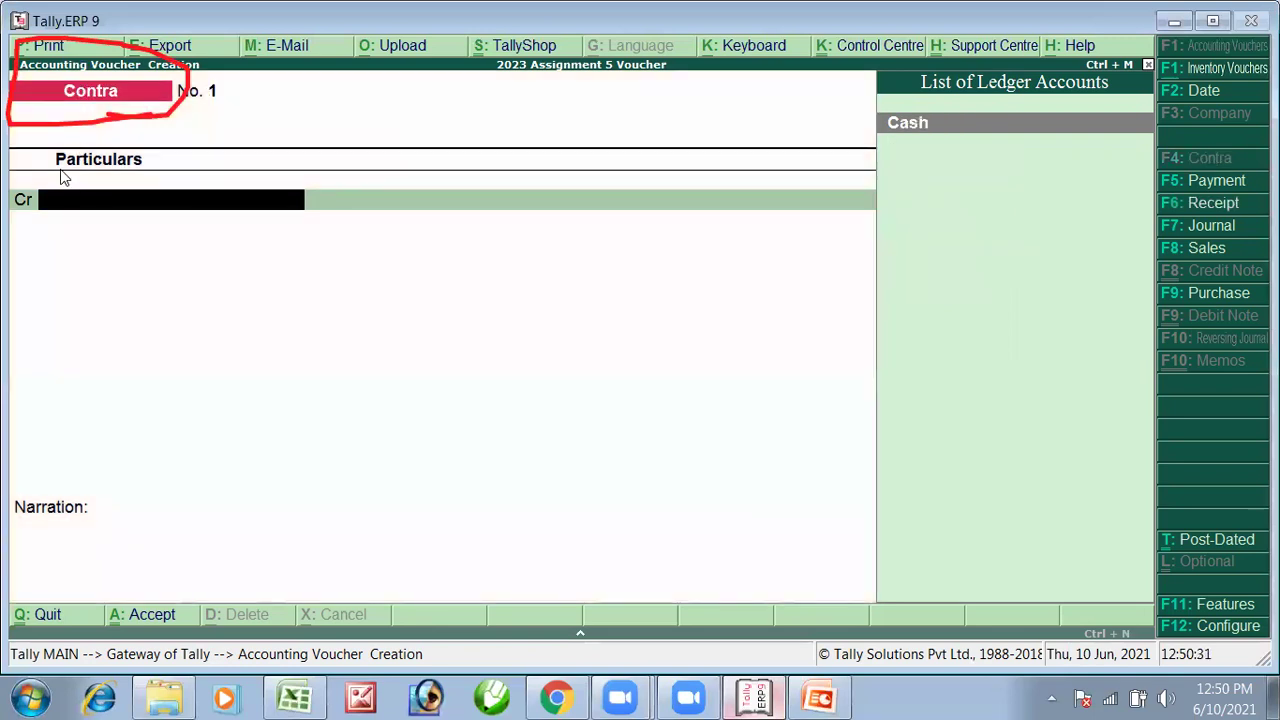
{"action": "key", "text": "alt+Tab"}
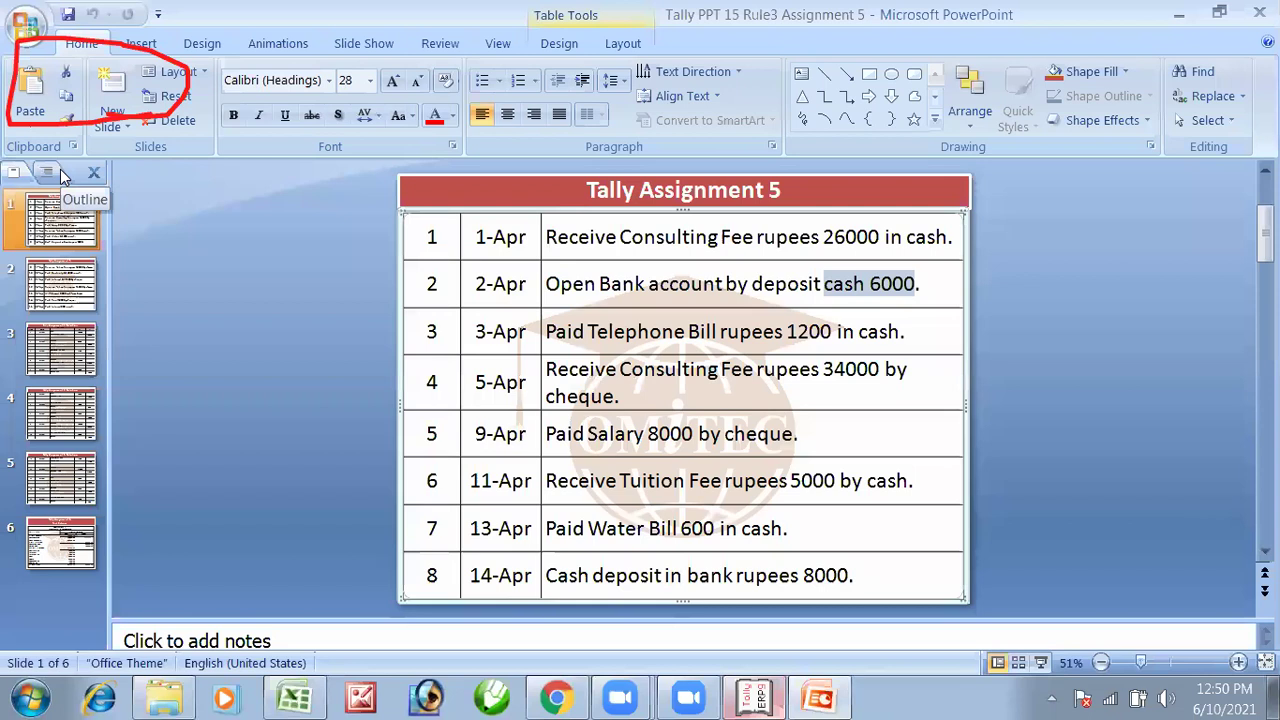
{"action": "key", "text": "alt+Tab"}
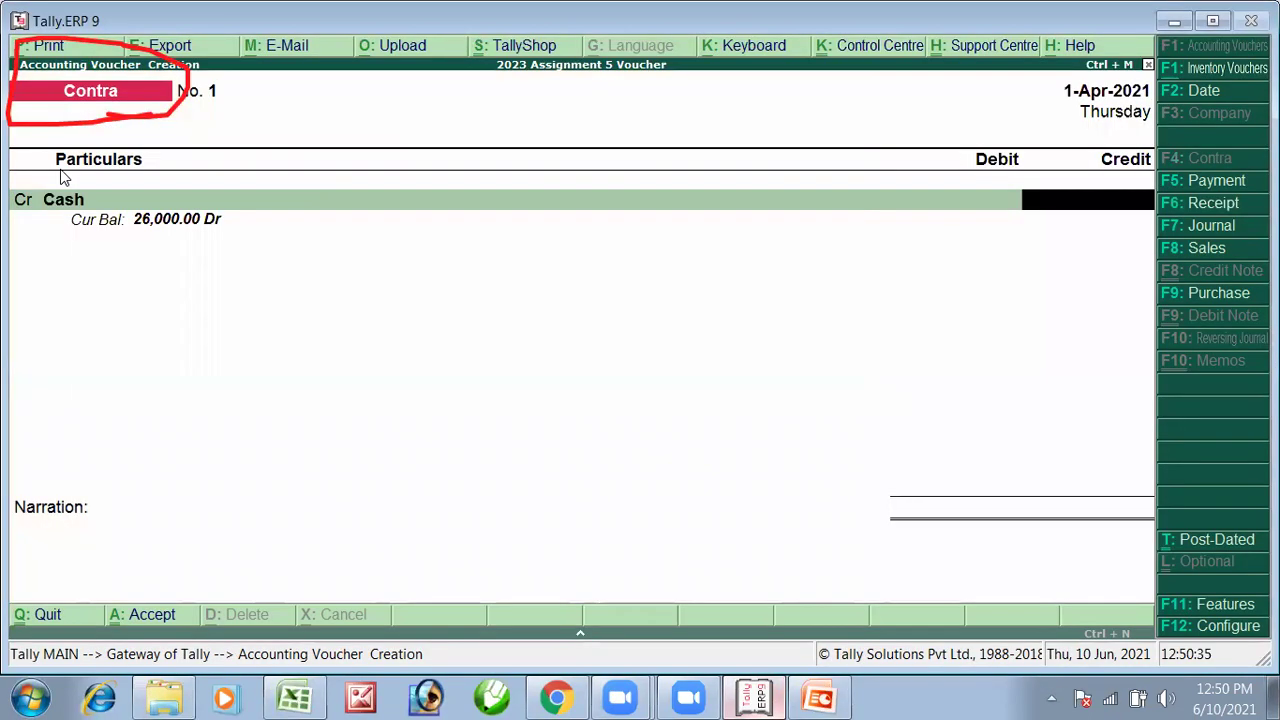
{"action": "type", "text": "6000"}
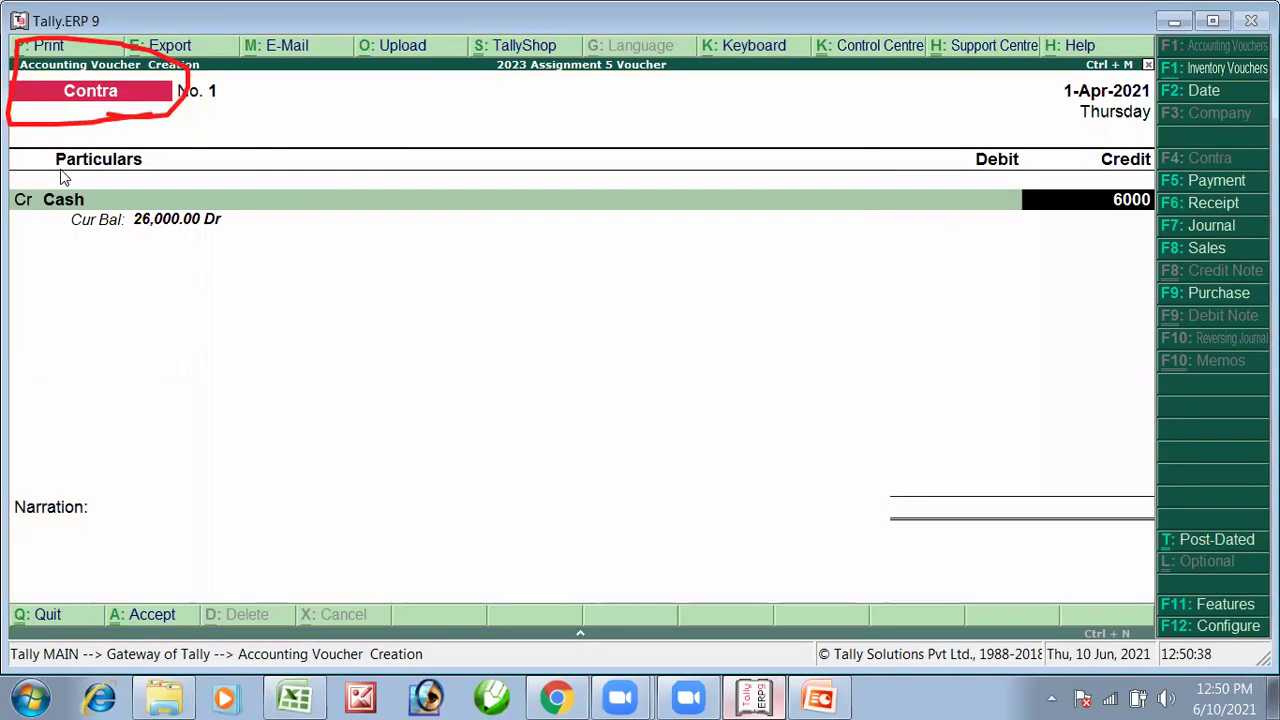
{"action": "key", "text": "Return"}
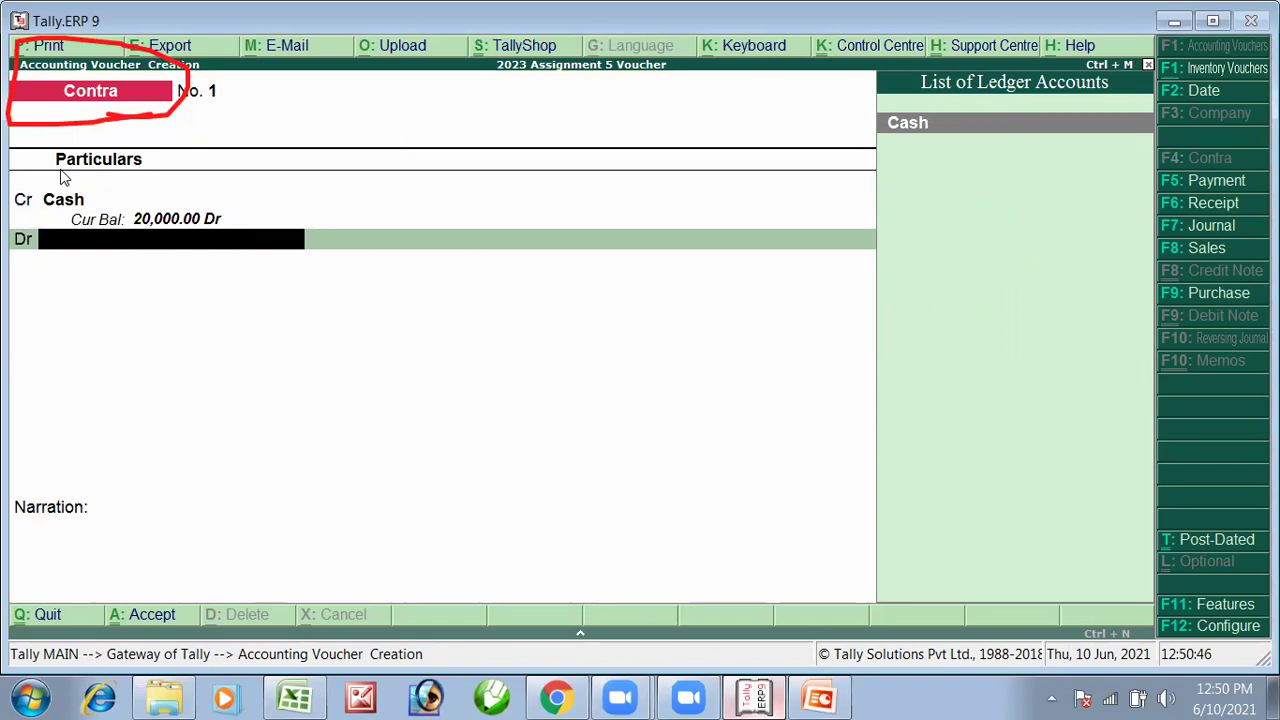
{"action": "key", "text": "Escape"}
Start a new single ledger named Bank A/c and place it under the Bank Accounts group.
{"action": "key", "text": "Up"}
{"action": "key", "text": "Up"}
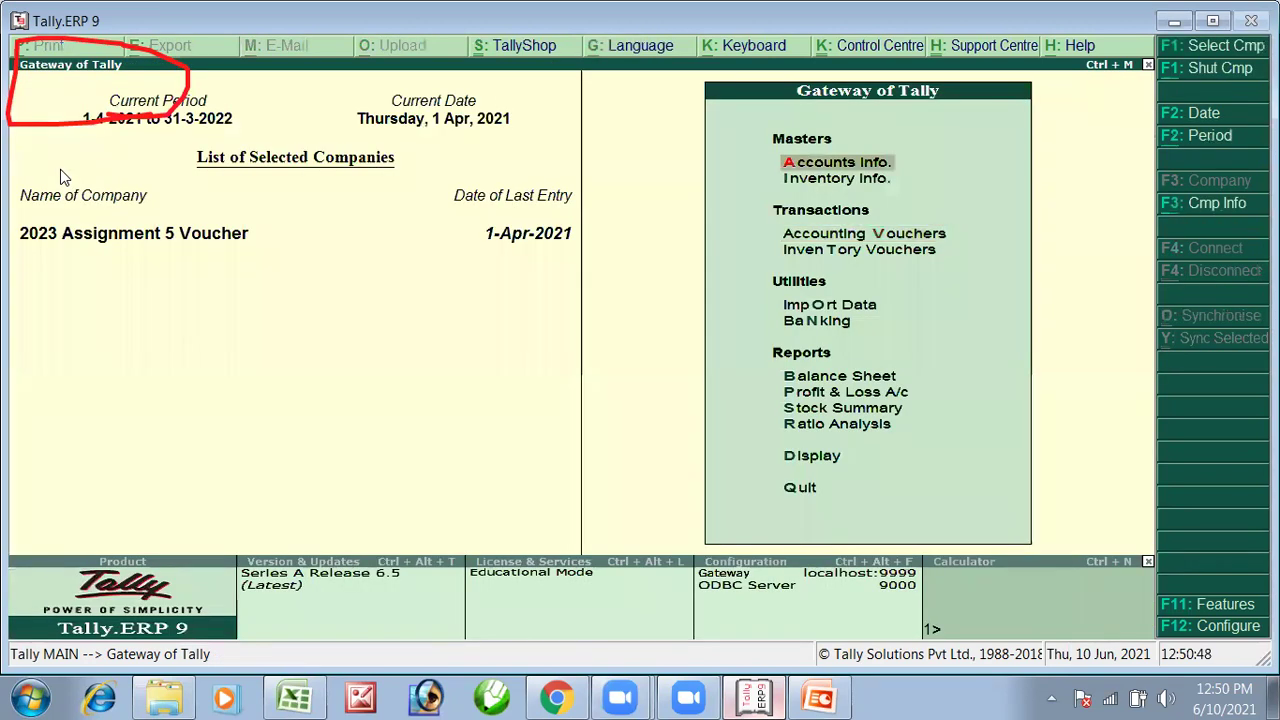
{"action": "key", "text": "Return"}
{"action": "key", "text": "Return"}
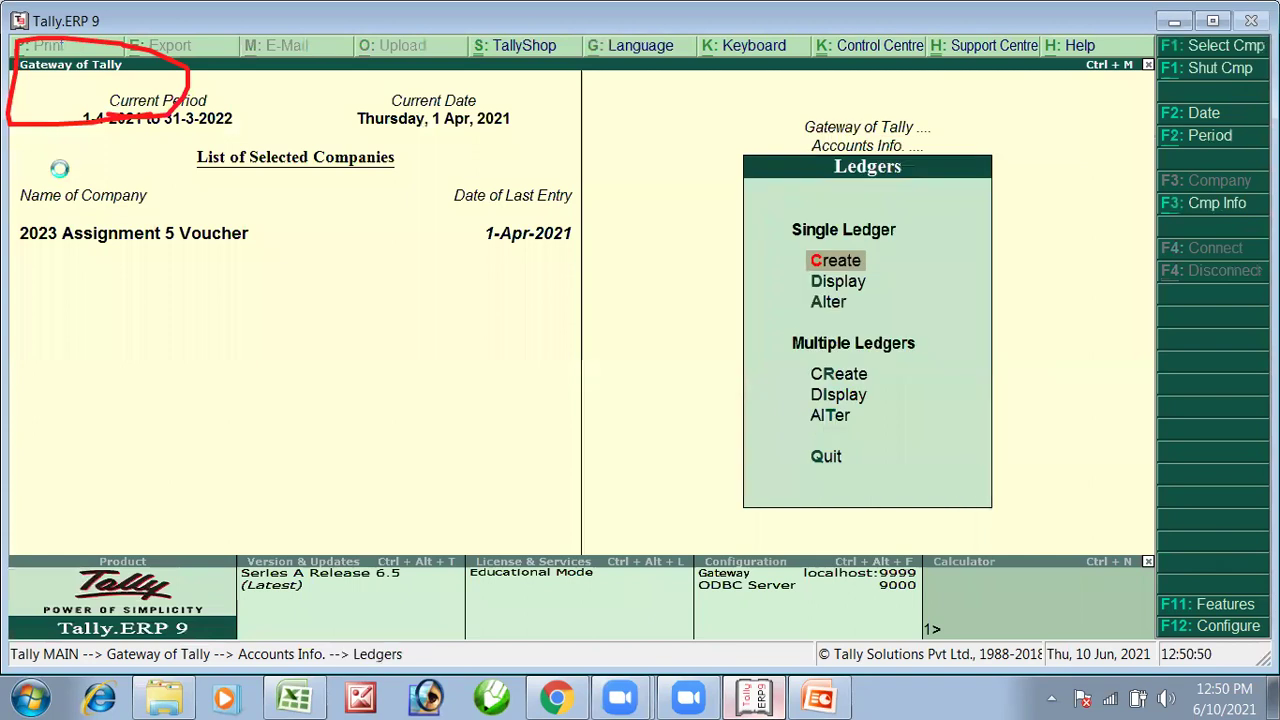
{"action": "key", "text": "Return"}
{"action": "type", "text": "Bank A/c"}
{"action": "key", "text": "Return"}
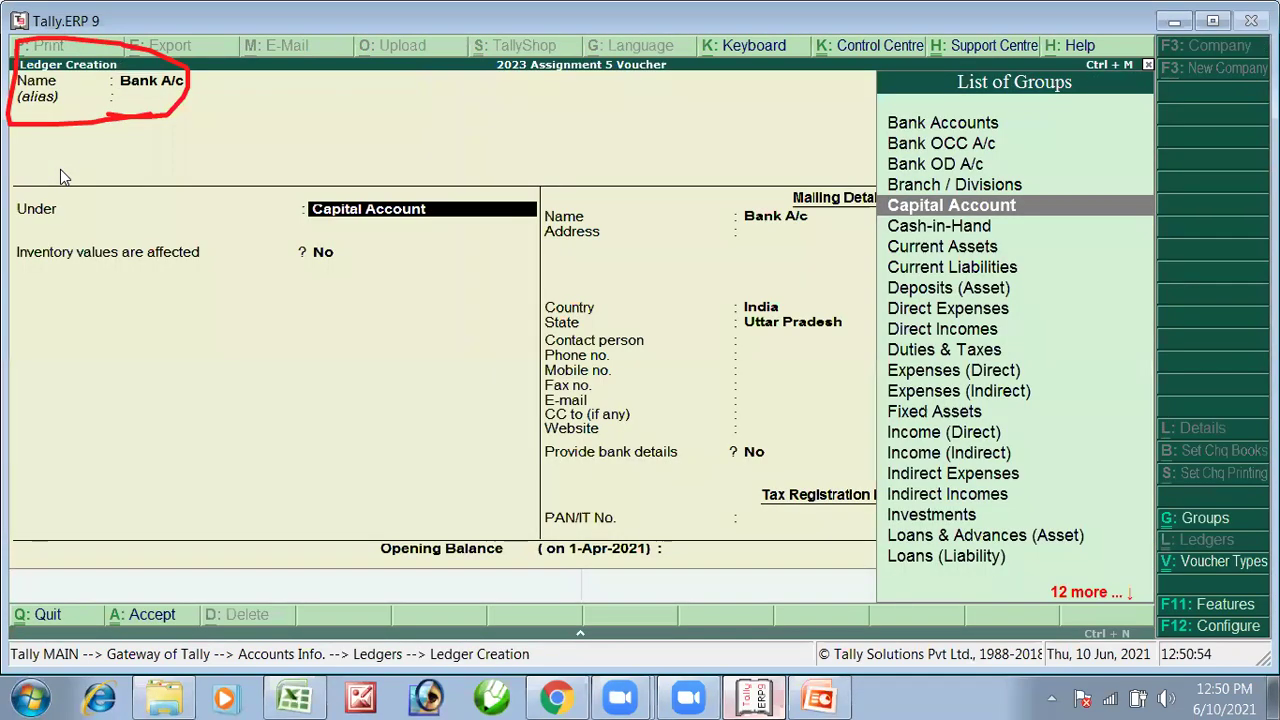
{"action": "type", "text": "Ban"}
{"action": "key", "text": "Return"}
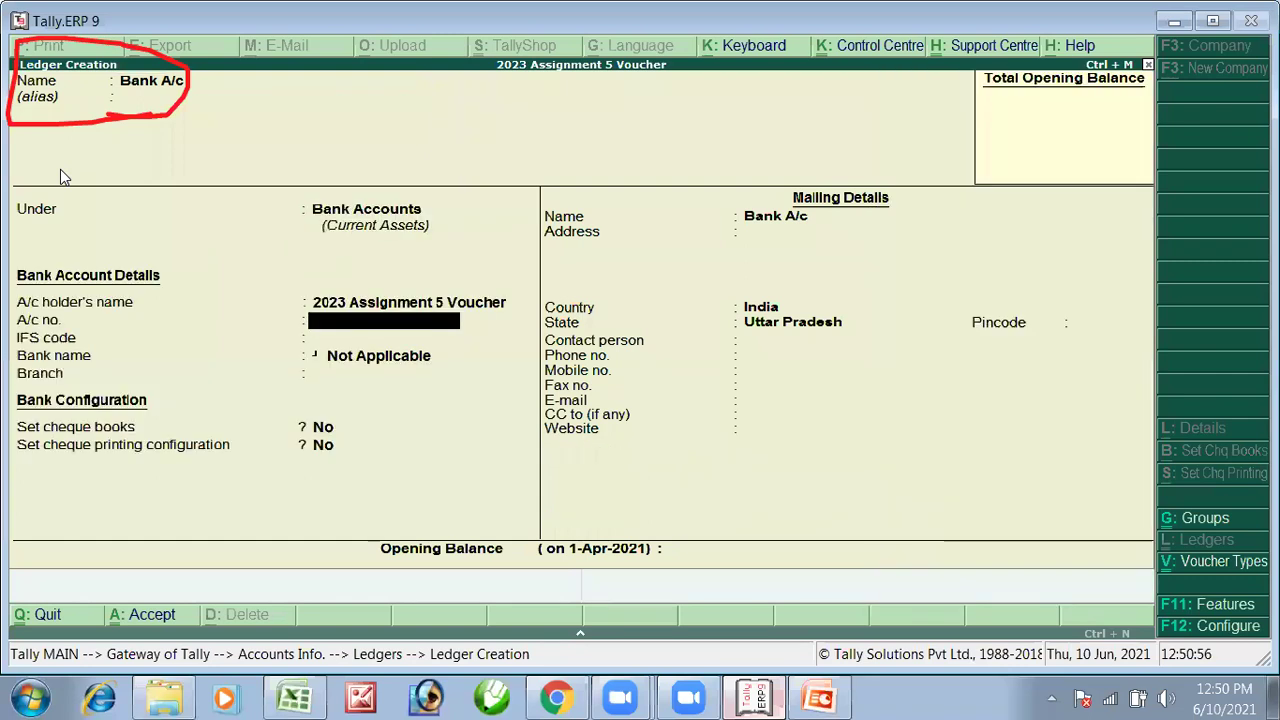
Keep the default bank, mailing and opening balance details and save the Bank A/c ledger.
{"action": "key", "text": "Return"}
{"action": "key", "text": "Return"}
{"action": "key", "text": "Return"}
{"action": "key", "text": "Return"}
{"action": "key", "text": "Return"}
{"action": "key", "text": "Return"}
{"action": "key", "text": "Return"}
{"action": "key", "text": "Return"}
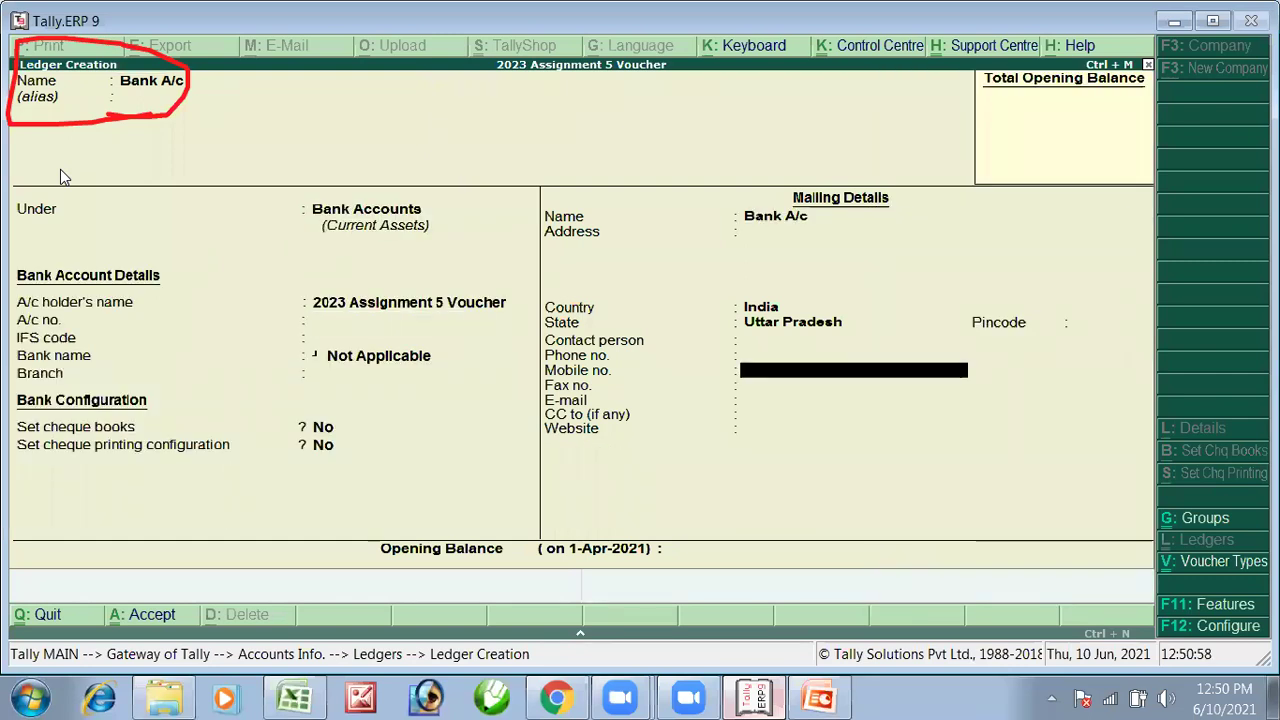
{"action": "key", "text": "Return"}
{"action": "key", "text": "Return"}
{"action": "key", "text": "Return"}
{"action": "key", "text": "Return"}
{"action": "key", "text": "Return"}
{"action": "key", "text": "Return"}
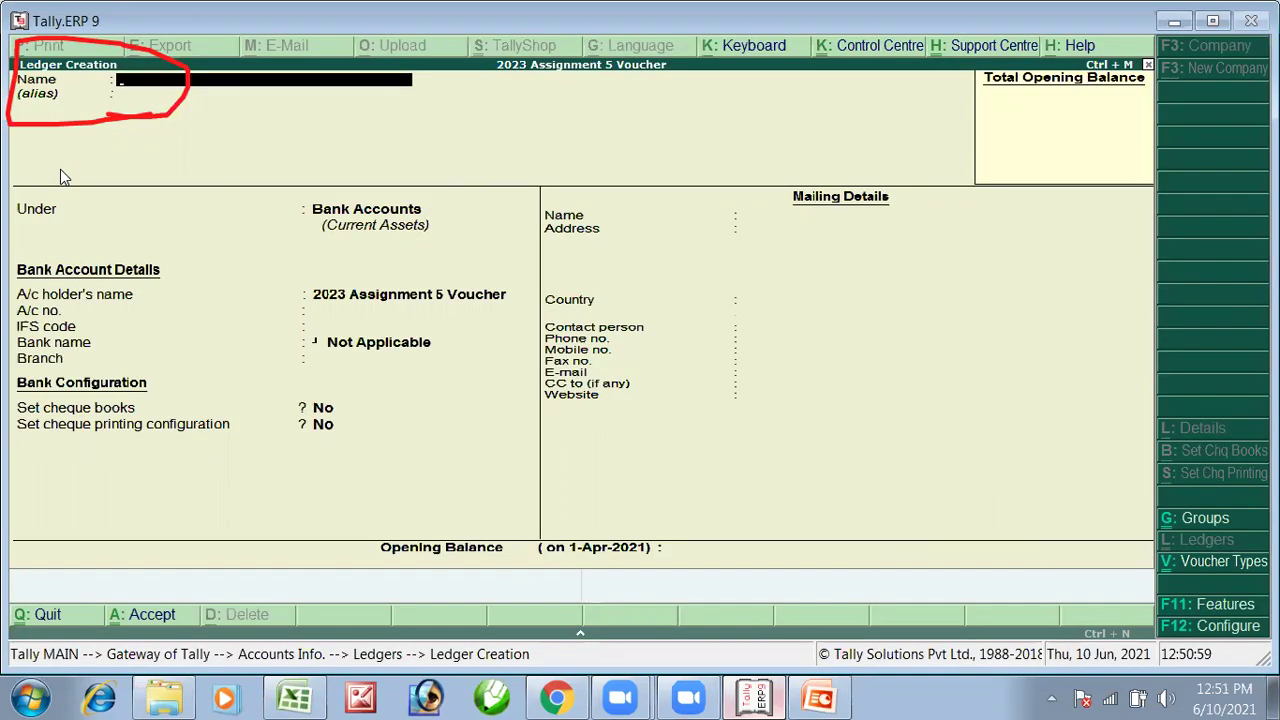
Leave ledger creation and reopen accounting voucher entry from the Gateway of Tally.
{"action": "key", "text": "Escape"}
{"action": "key", "text": "y"}
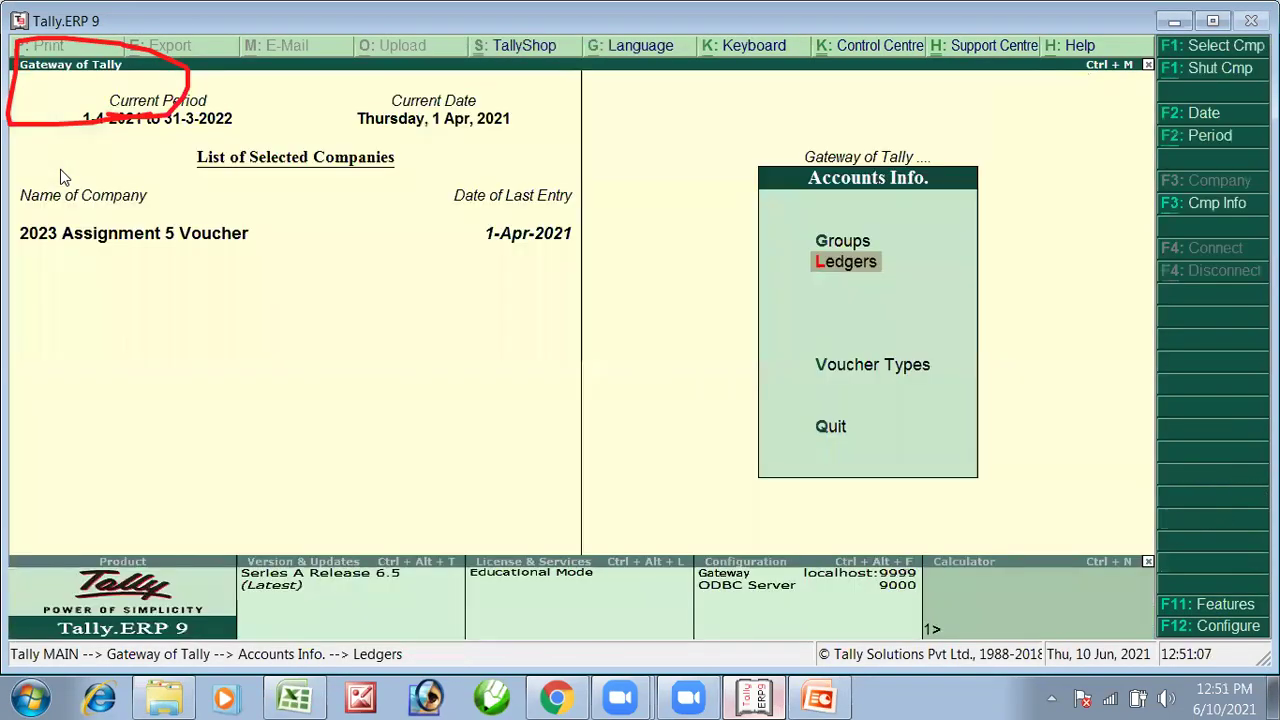
{"action": "key", "text": "Escape"}
{"action": "key", "text": "v"}
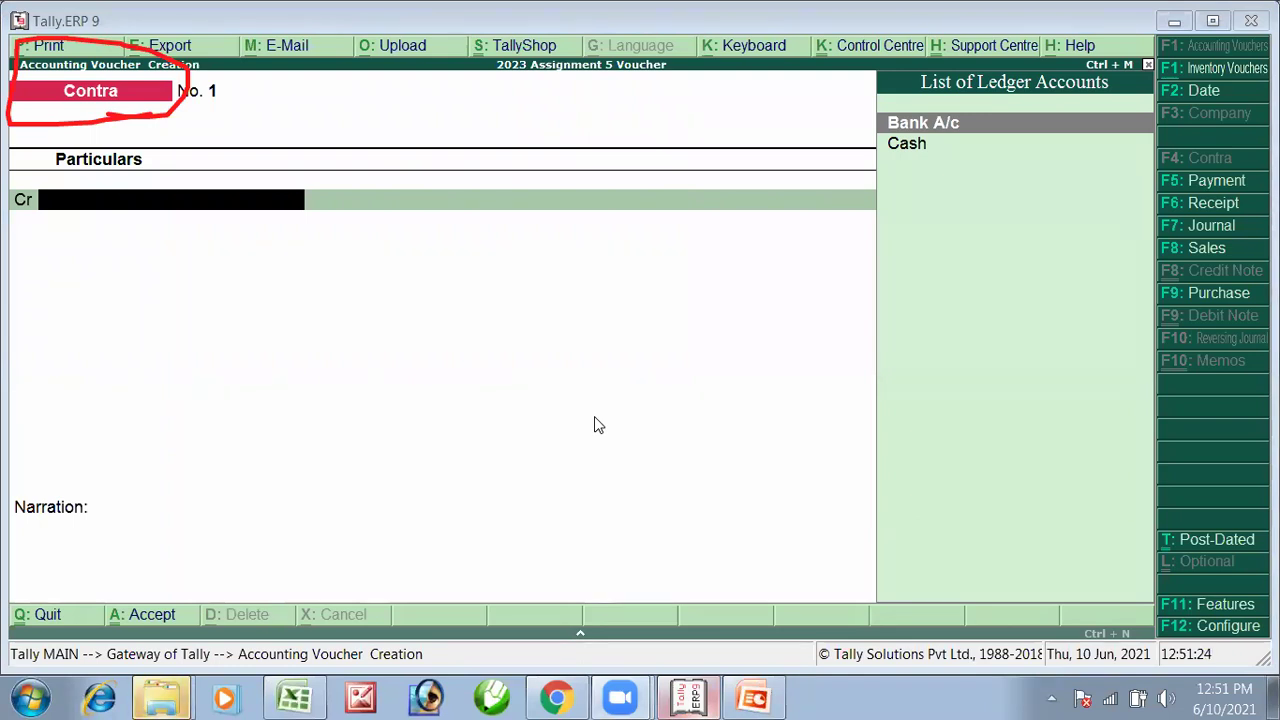
Check entry 2 on the PowerPoint slide and credit Cash with 6000 in the Tally.ERP 9 contra voucher.
{"action": "key", "text": "alt+Tab"}
{"action": "key", "text": "alt+Tab"}
{"action": "key", "text": "Tab"}
{"action": "key", "text": "Tab"}
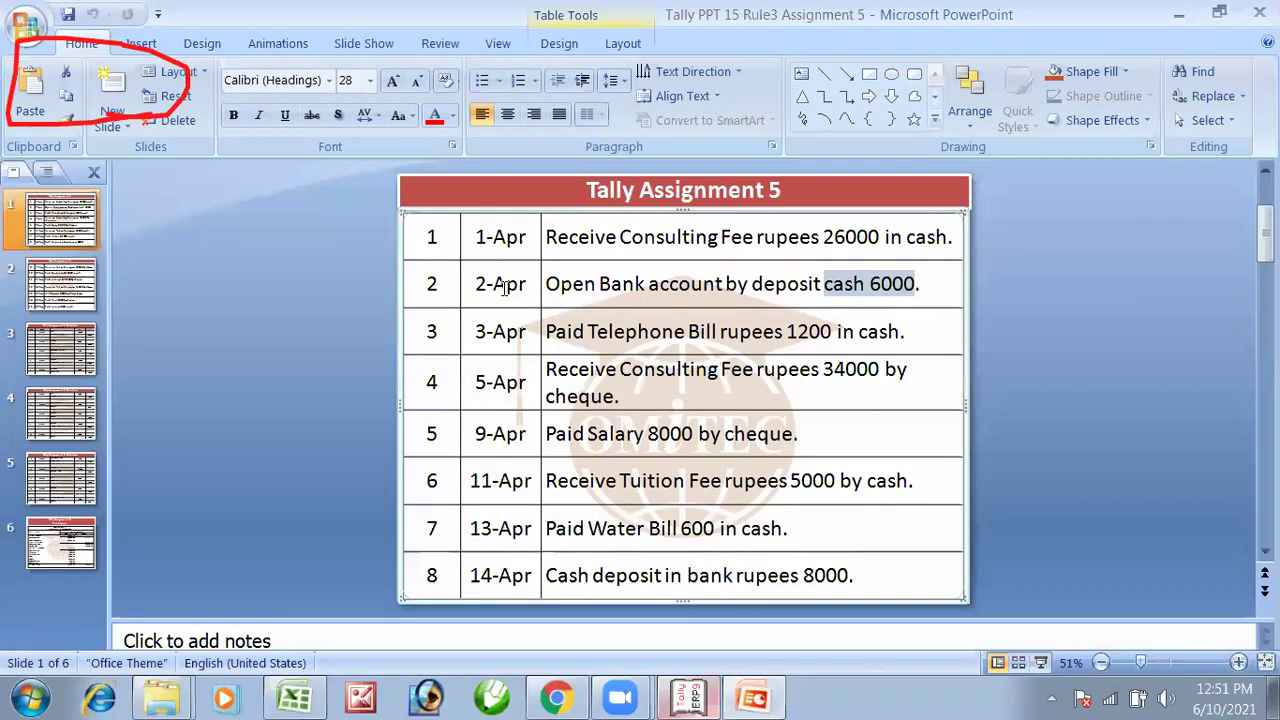
{"action": "key", "text": "alt+Tab"}
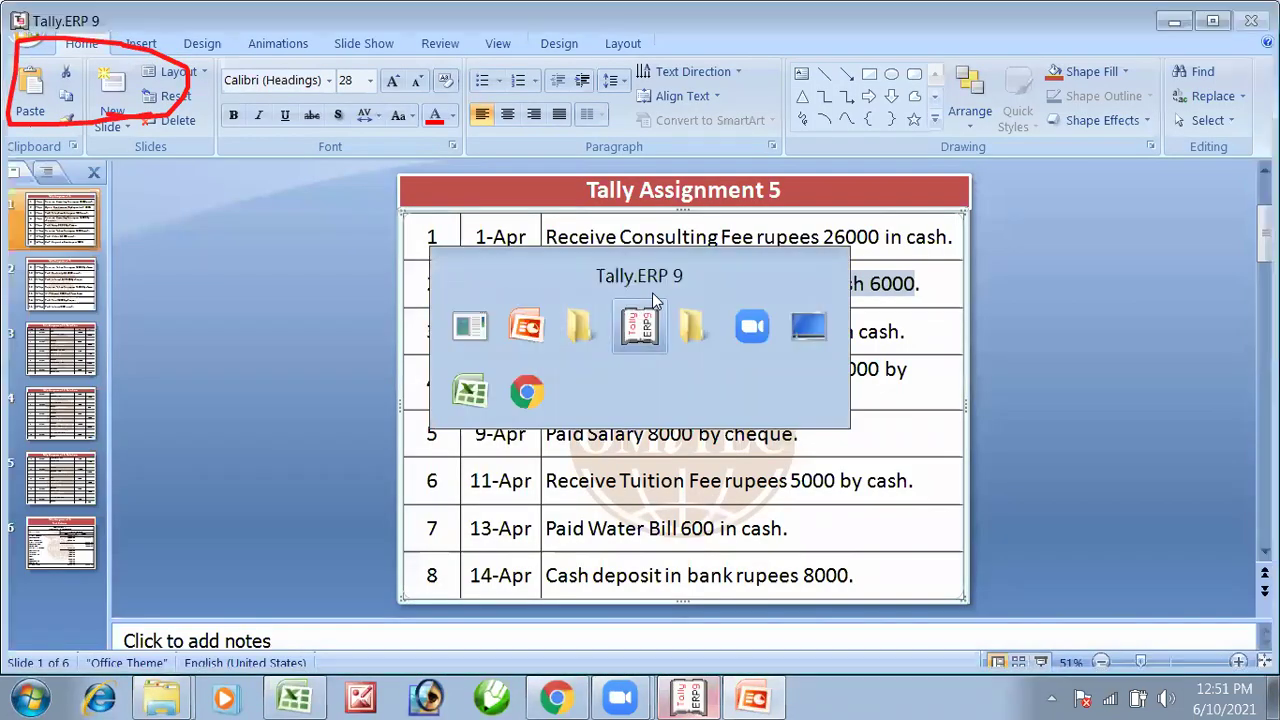
{"action": "type", "text": "c"}
{"action": "key", "text": "Return"}
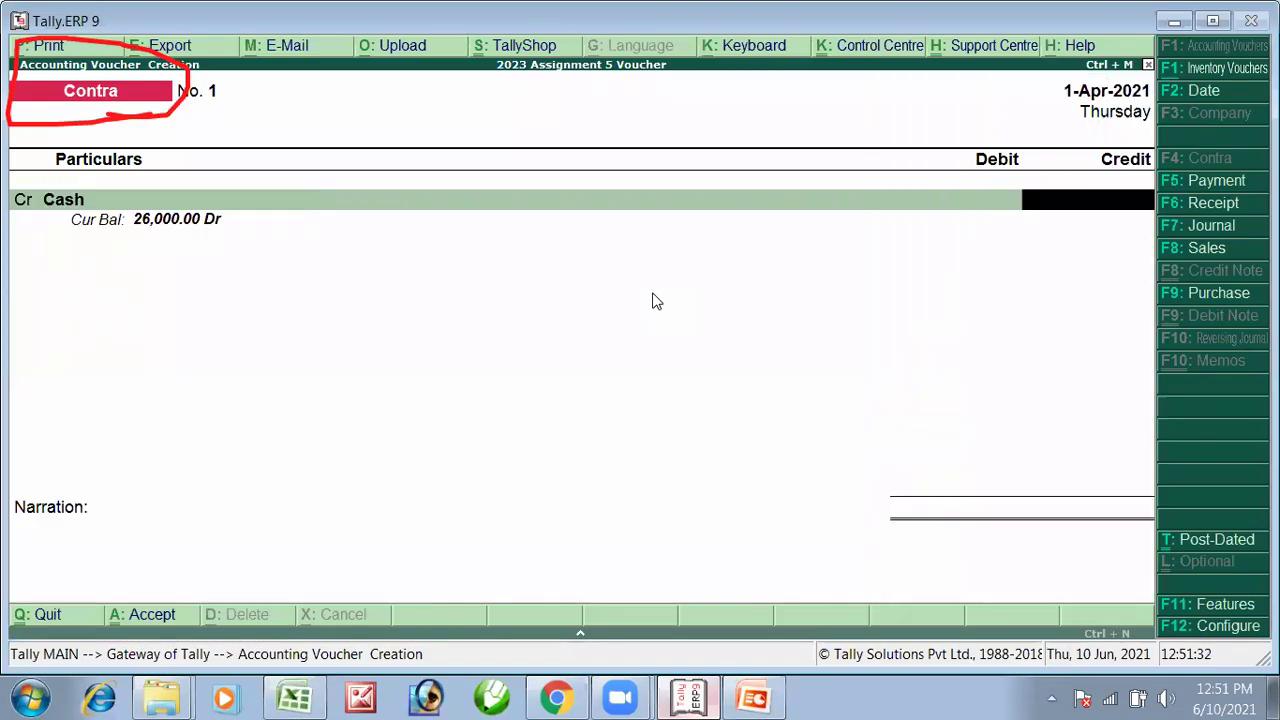
{"action": "type", "text": "6000"}
{"action": "key", "text": "Return"}
Debit Bank A/c with 6,000.00 and dismiss the cash denominations screen.
{"action": "key", "text": "Return"}
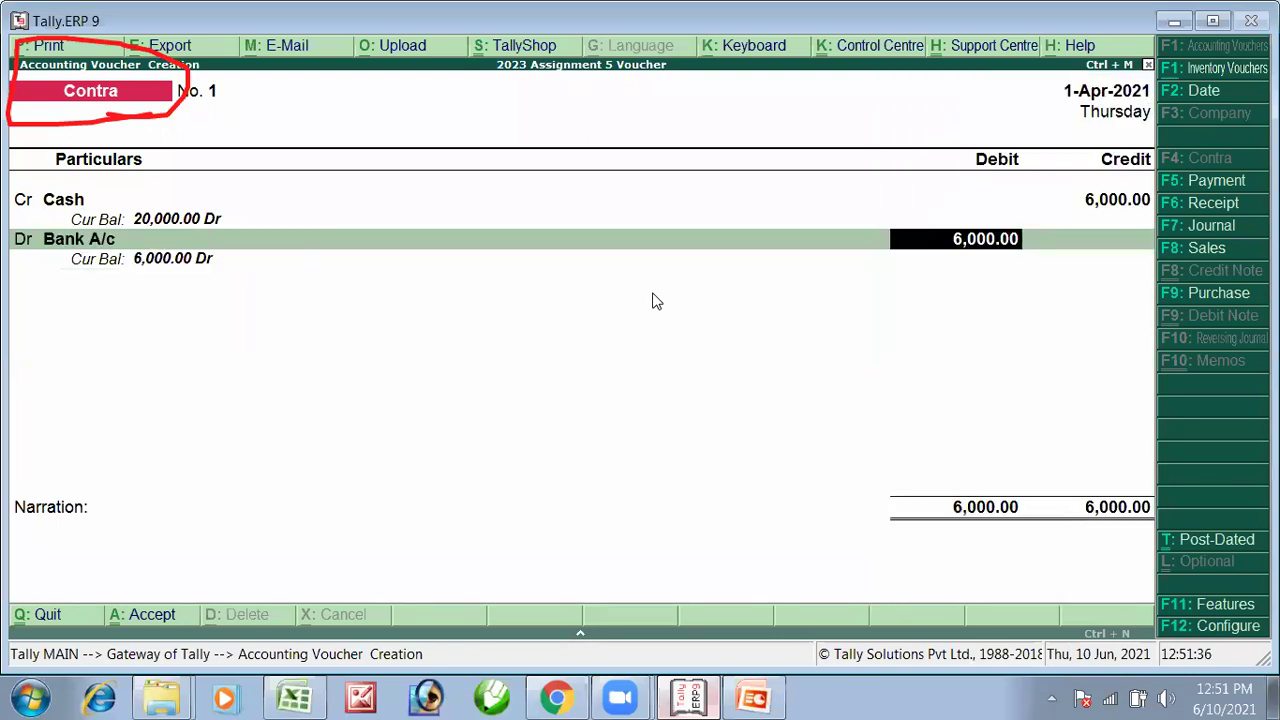
{"action": "key", "text": "Return"}
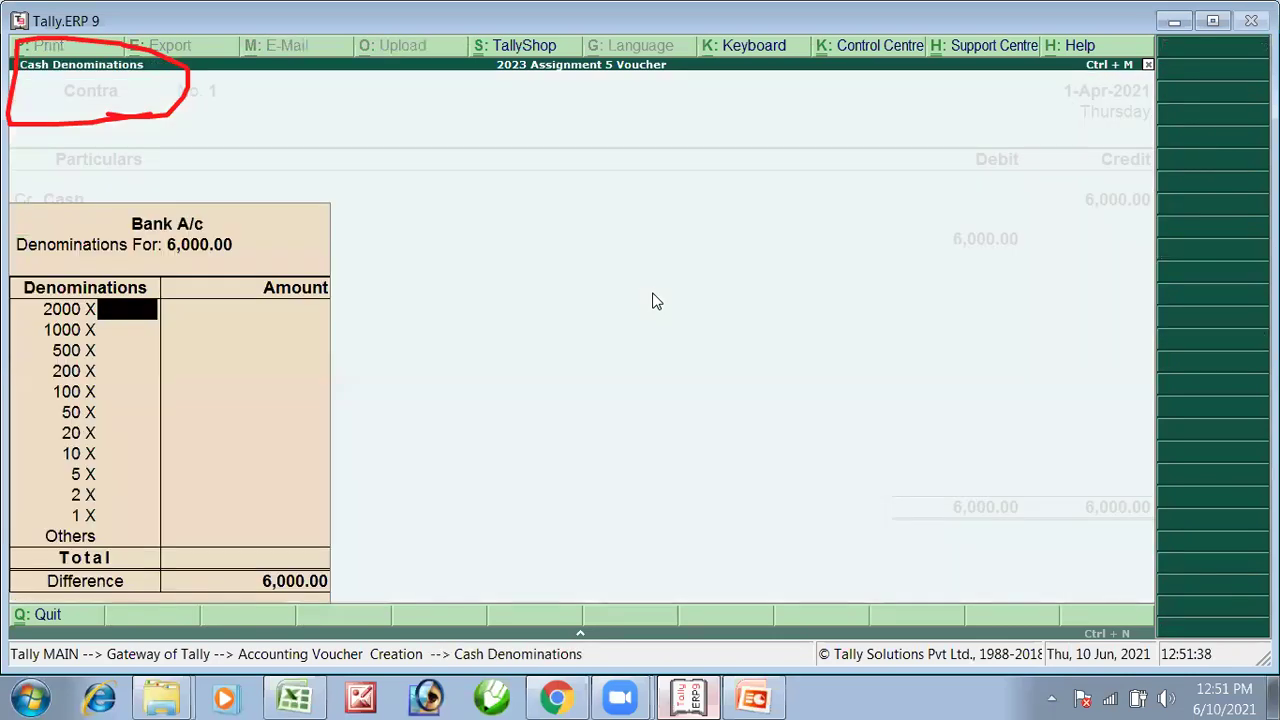
{"action": "key", "text": "Escape"}
{"action": "key", "text": "Return"}
{"action": "key", "text": "Escape"}
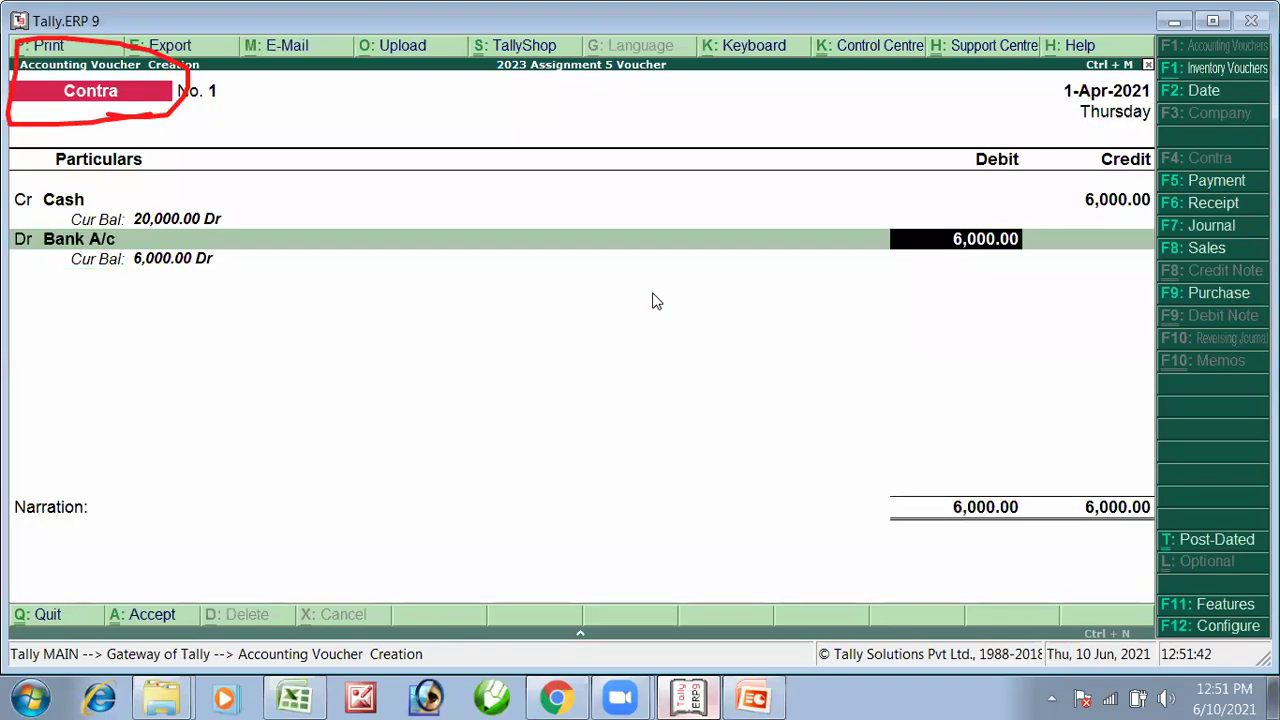
Set Show Cash Denomination Details and Use default values for bank details to No in the contra configuration, and pass through Bank Allocations.
{"action": "key", "text": "F12"}
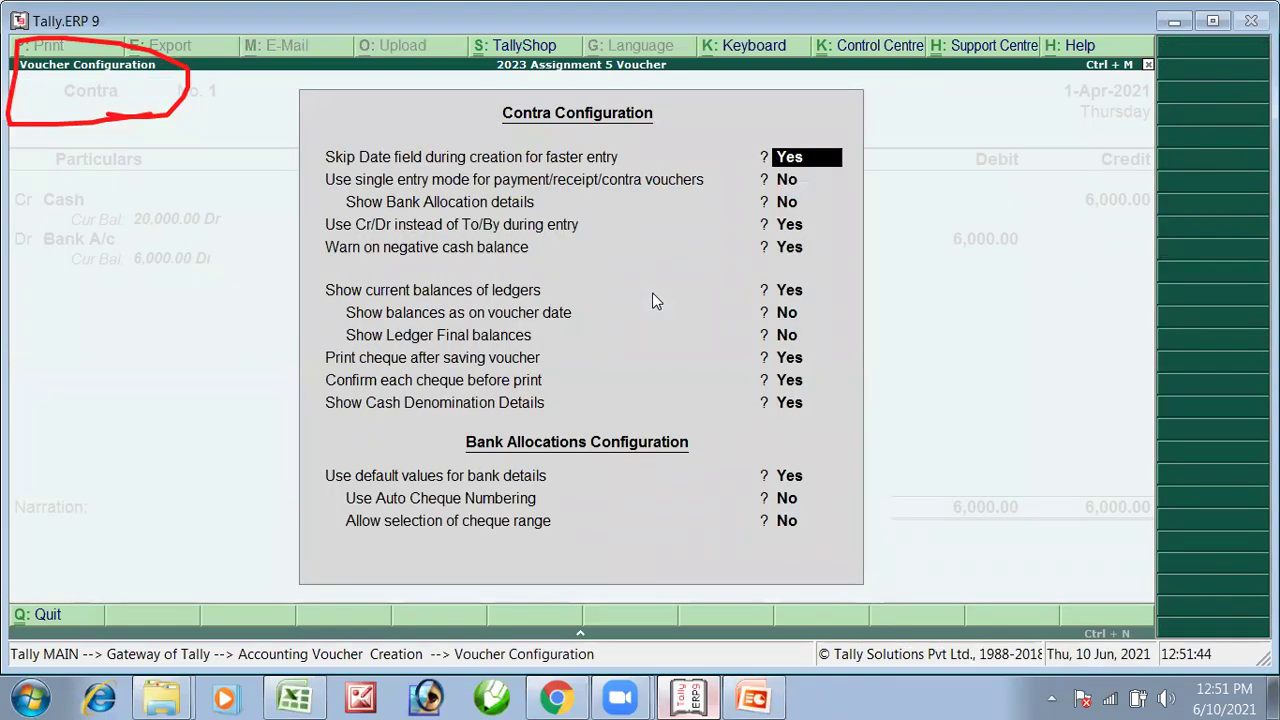
{"action": "key", "text": "Return"}
{"action": "key", "text": "Return"}
{"action": "key", "text": "Return"}
{"action": "key", "text": "Return"}
{"action": "key", "text": "Return"}
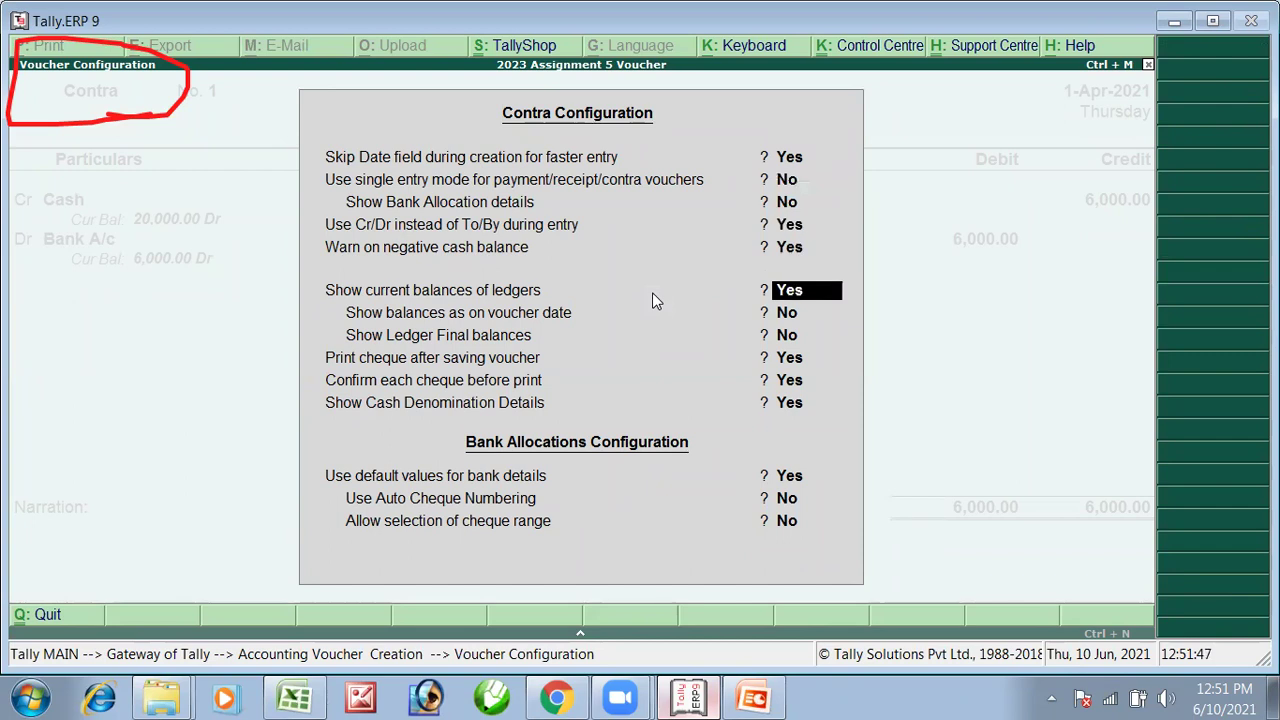
{"action": "key", "text": "Return"}
{"action": "key", "text": "Return"}
{"action": "key", "text": "Return"}
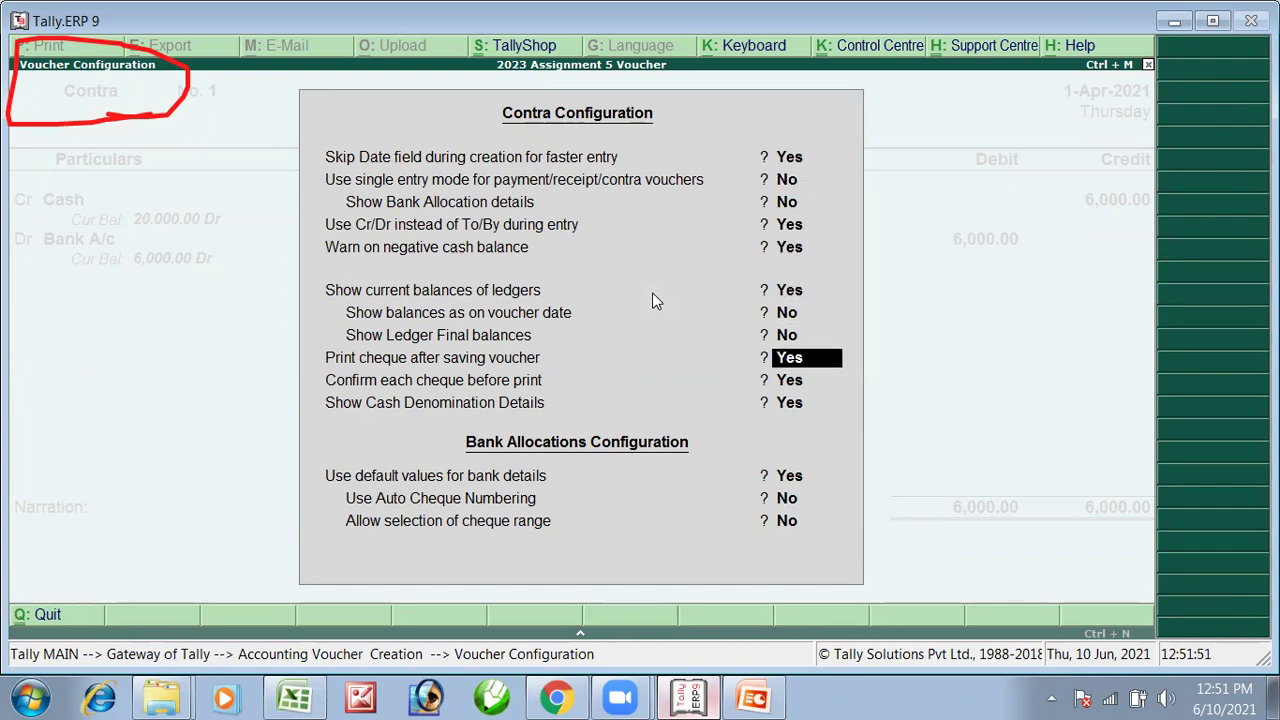
{"action": "key", "text": "Return"}
{"action": "key", "text": "Return"}
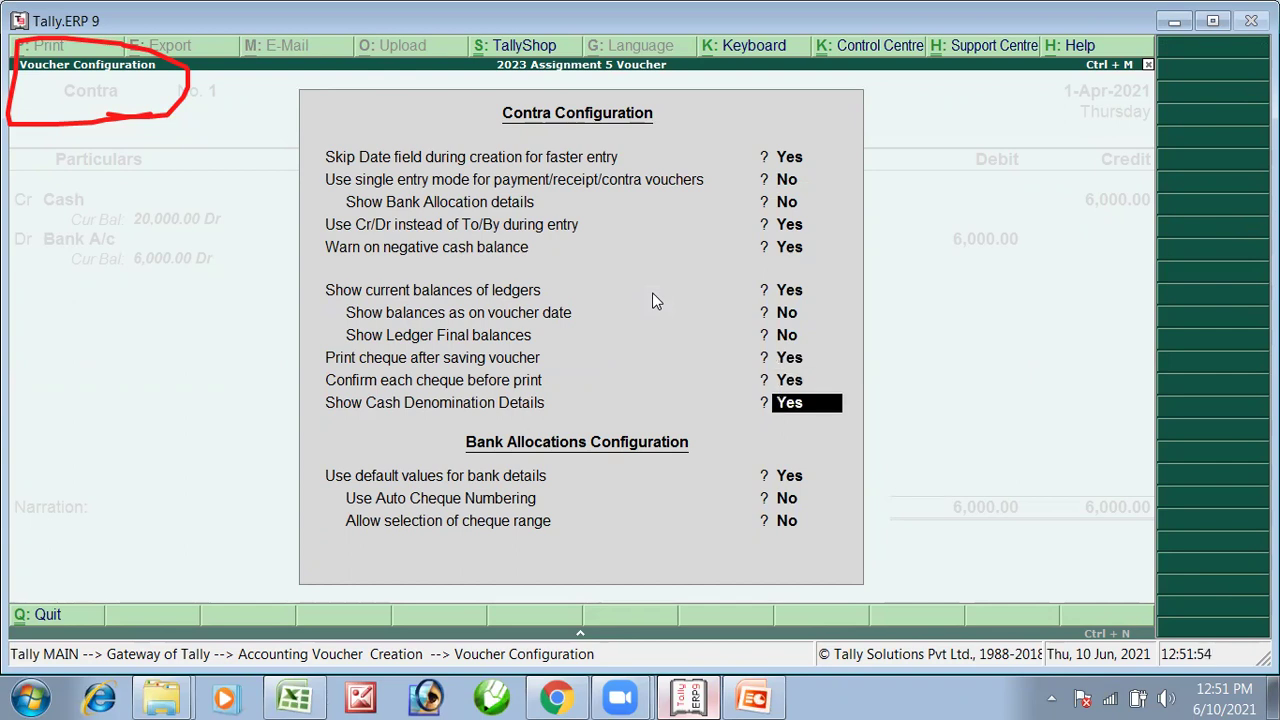
{"action": "type", "text": "nn"}
{"action": "key", "text": "Return"}
{"action": "key", "text": "Return"}
{"action": "key", "text": "Return"}
{"action": "key", "text": "Return"}
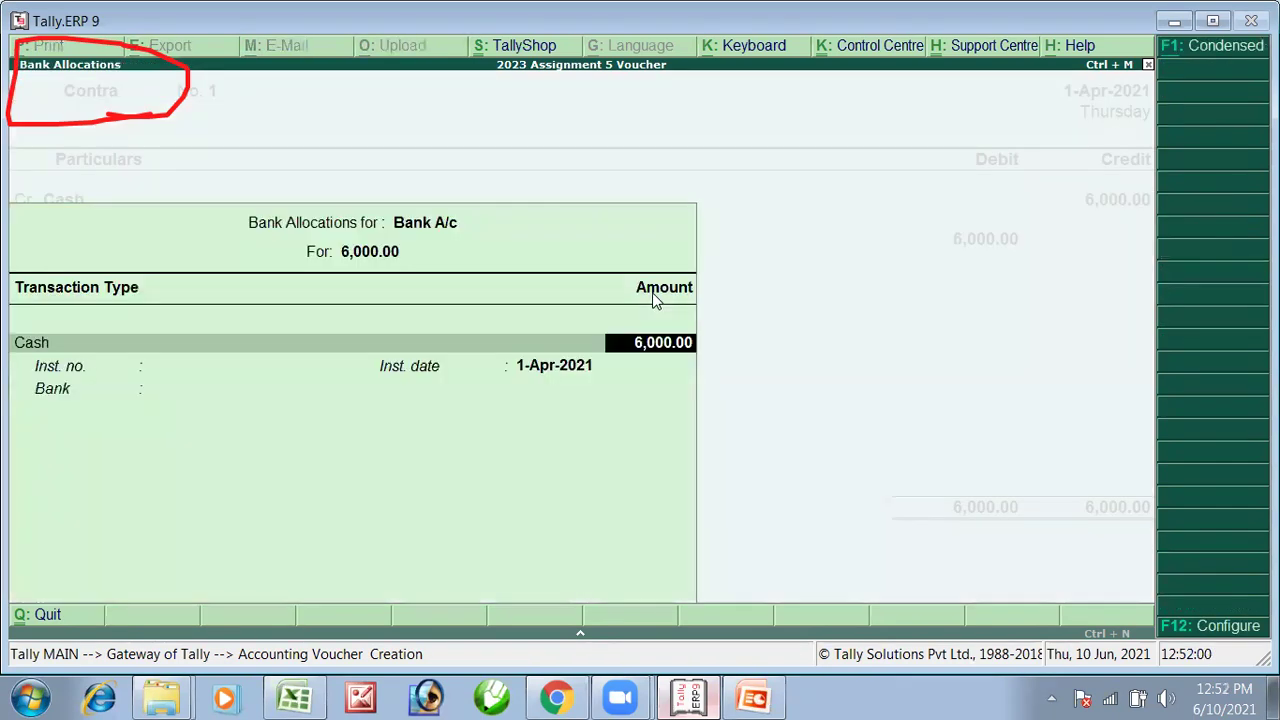
{"action": "key", "text": "Return"}
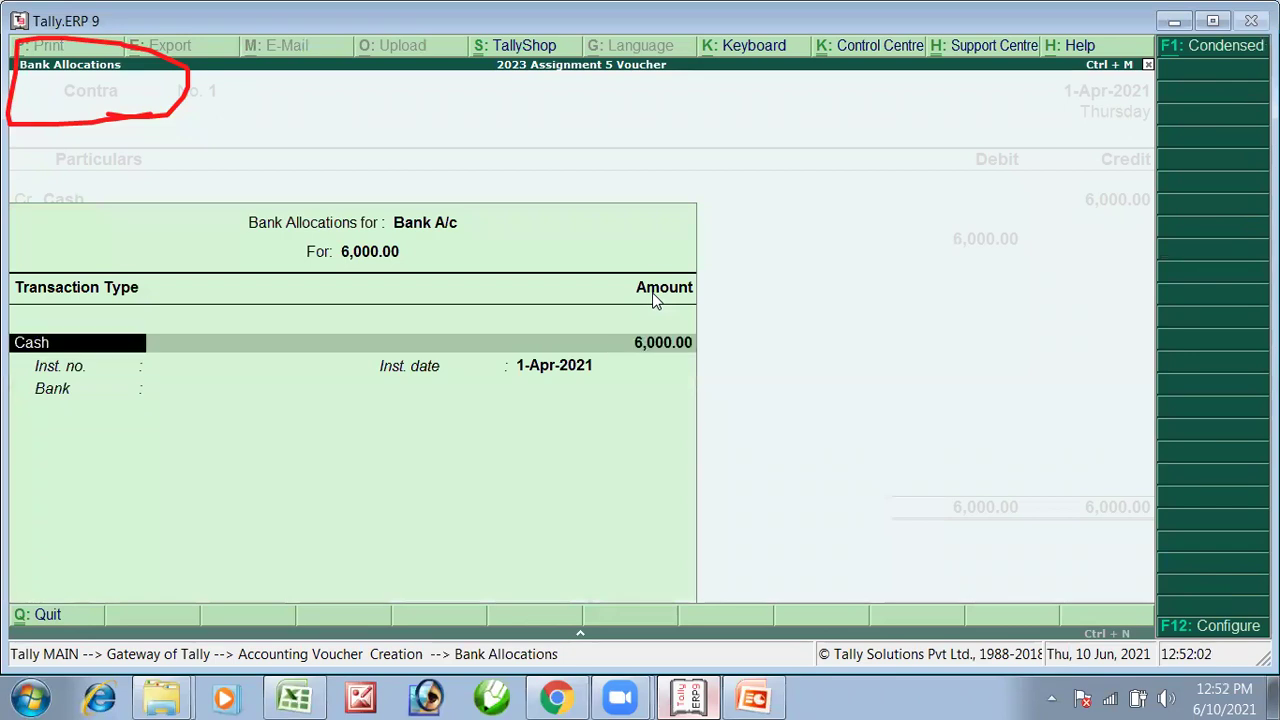
{"action": "key", "text": "Return"}
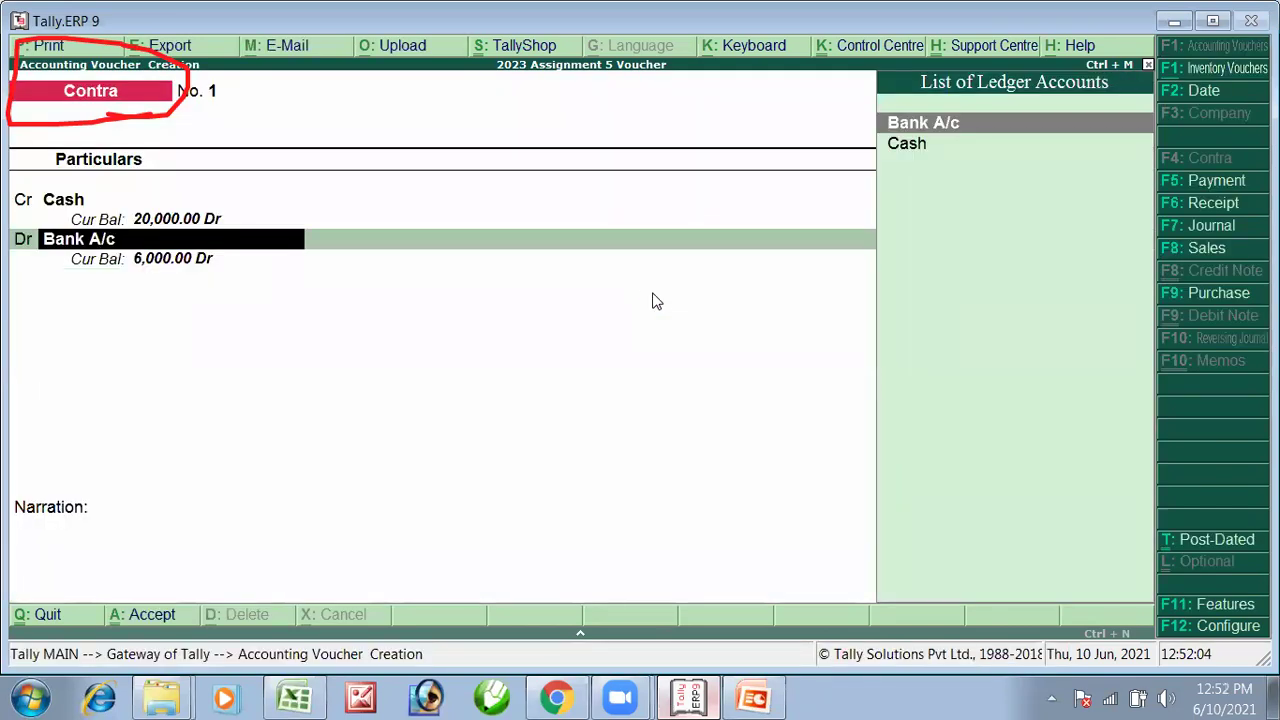
Set Print cheque after saving voucher and Confirm each cheque before print to No in the contra configuration.
{"action": "key", "text": "F12"}
{"action": "key", "text": "Return"}
{"action": "key", "text": "Return"}
{"action": "key", "text": "Return"}
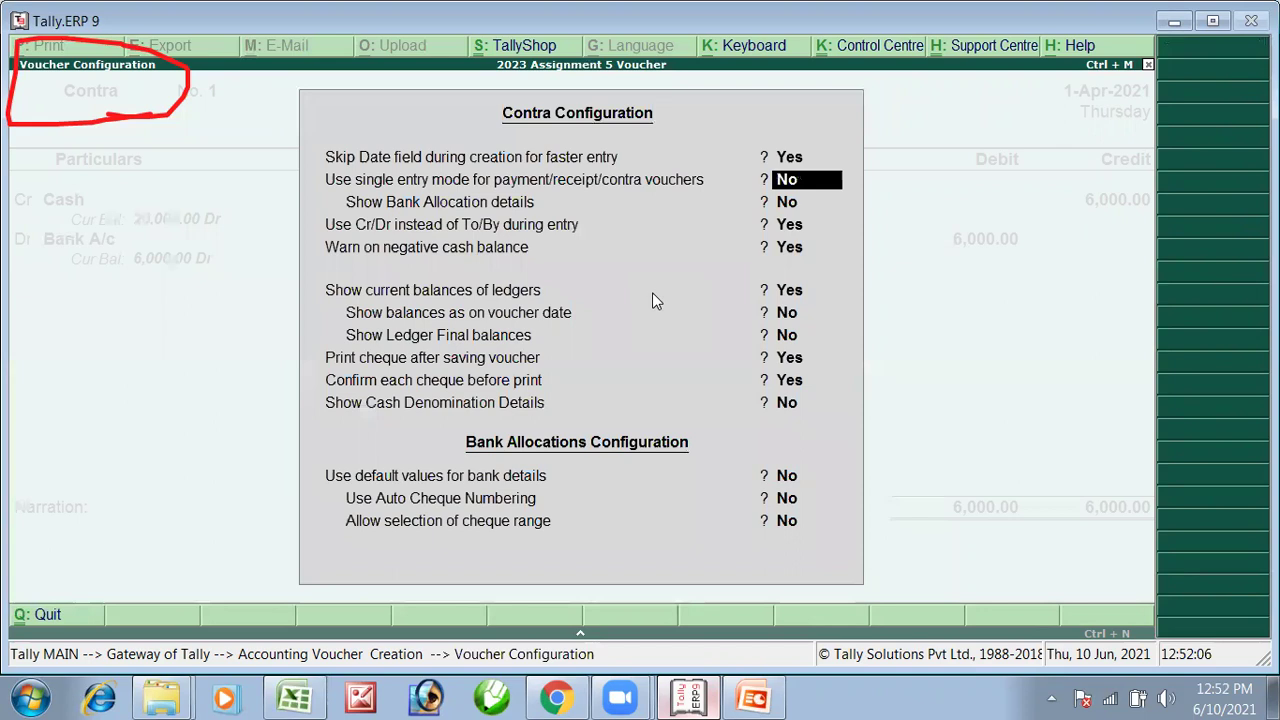
{"action": "key", "text": "Return"}
{"action": "key", "text": "Return"}
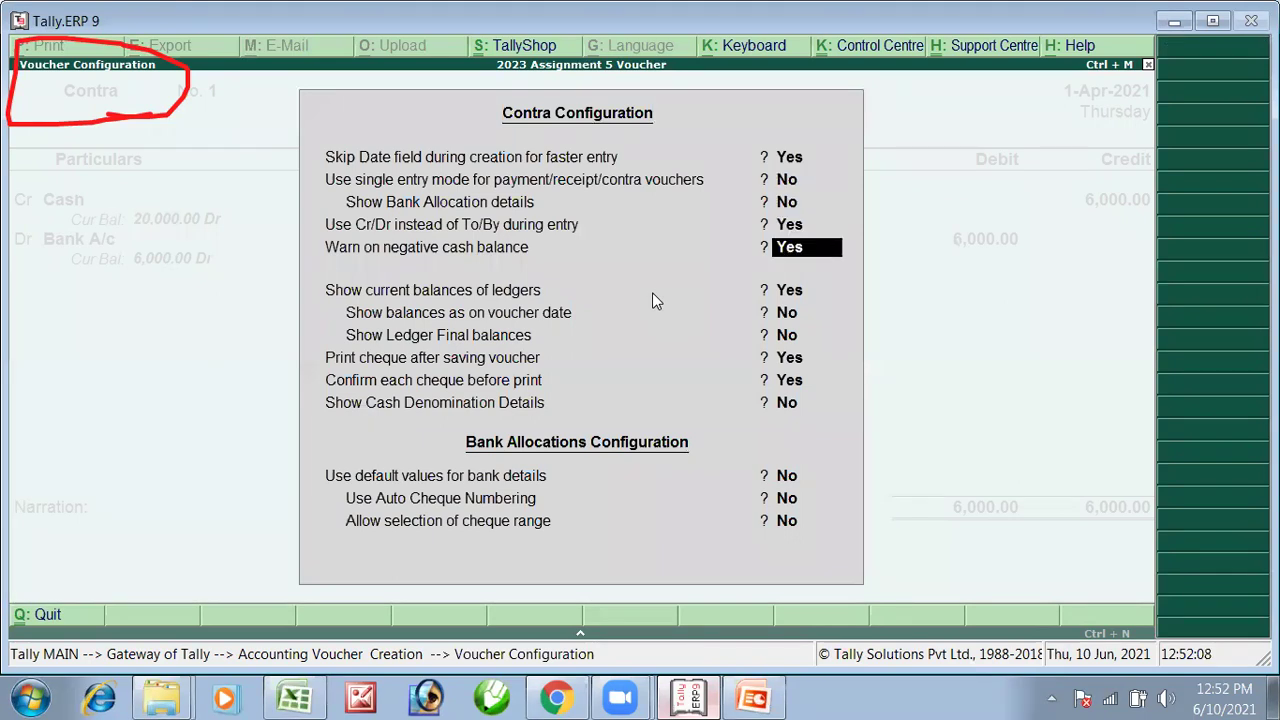
{"action": "key", "text": "Return"}
{"action": "key", "text": "Return"}
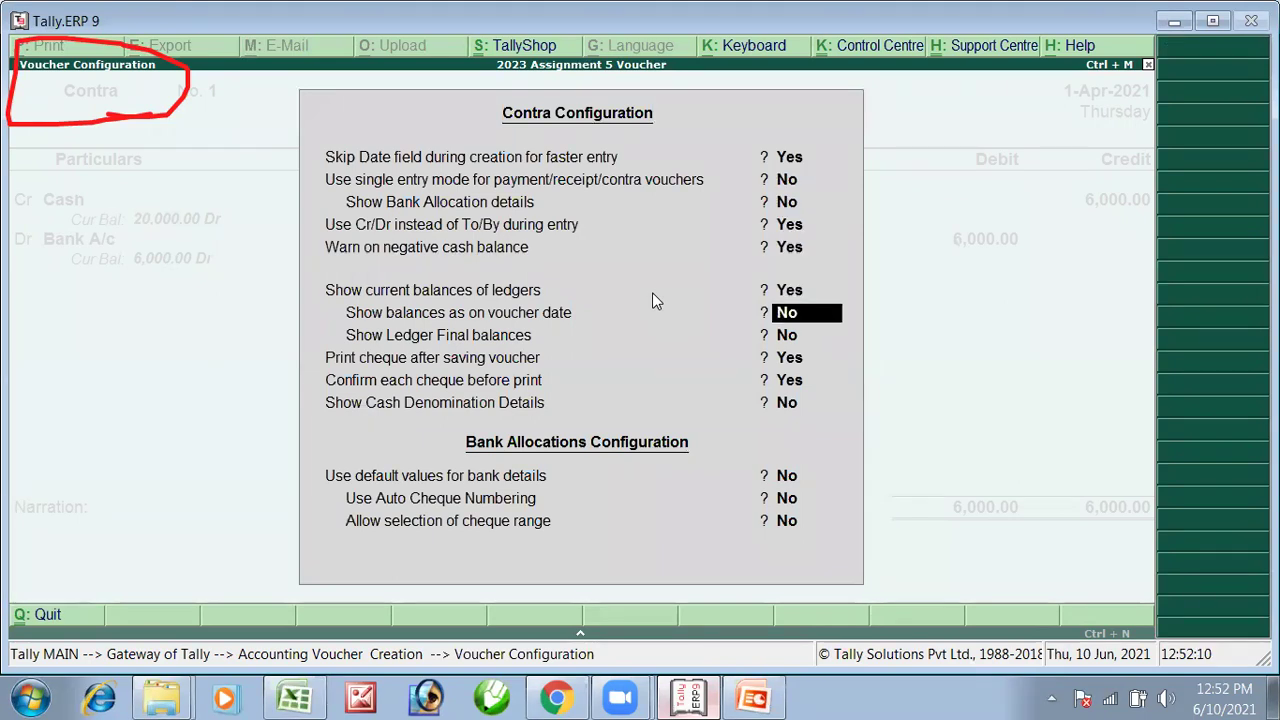
{"action": "key", "text": "Return"}
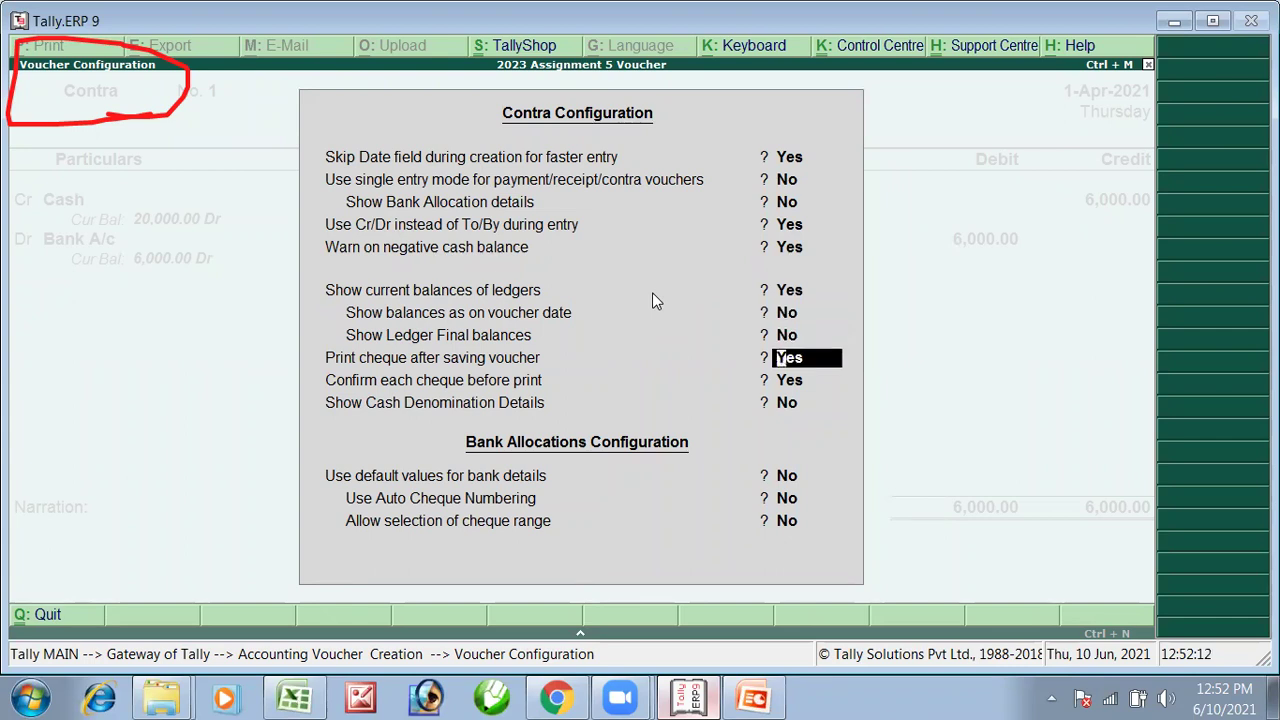
{"action": "type", "text": "n"}
{"action": "key", "text": "Return"}
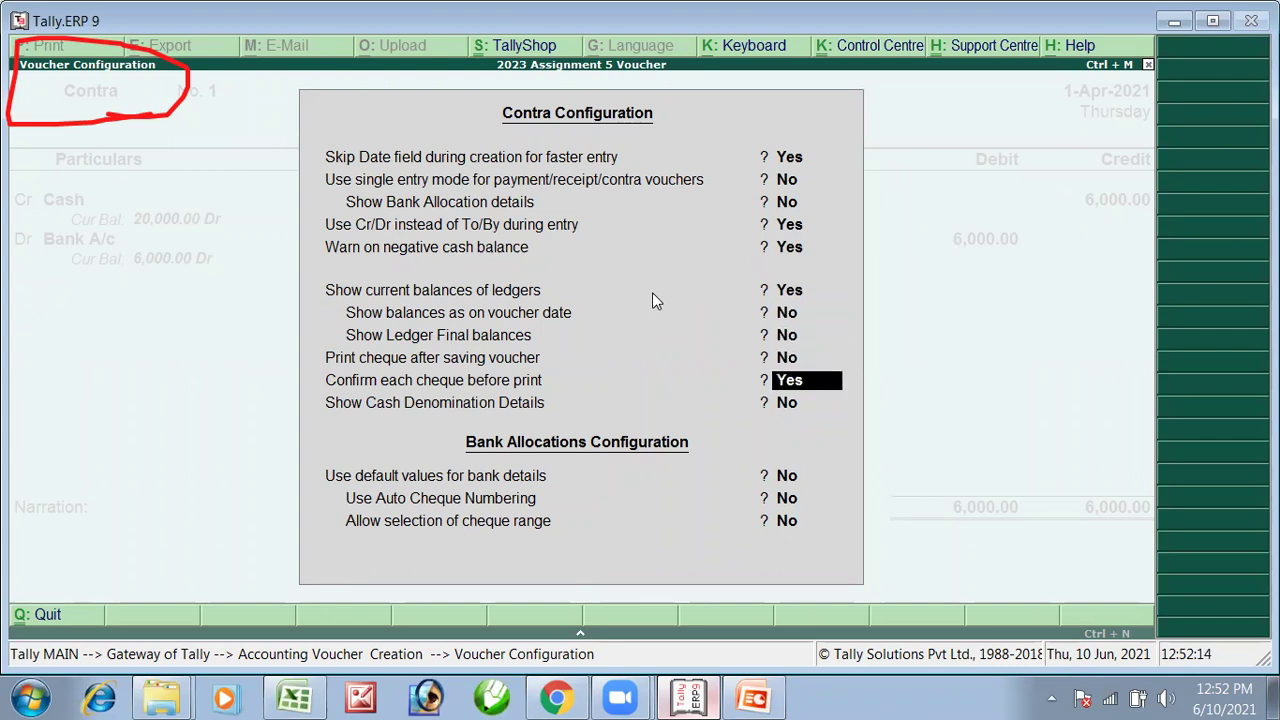
{"action": "type", "text": "n"}
{"action": "key", "text": "Return"}
{"action": "key", "text": "Return"}
{"action": "key", "text": "Return"}
{"action": "key", "text": "Return"}
{"action": "key", "text": "Return"}
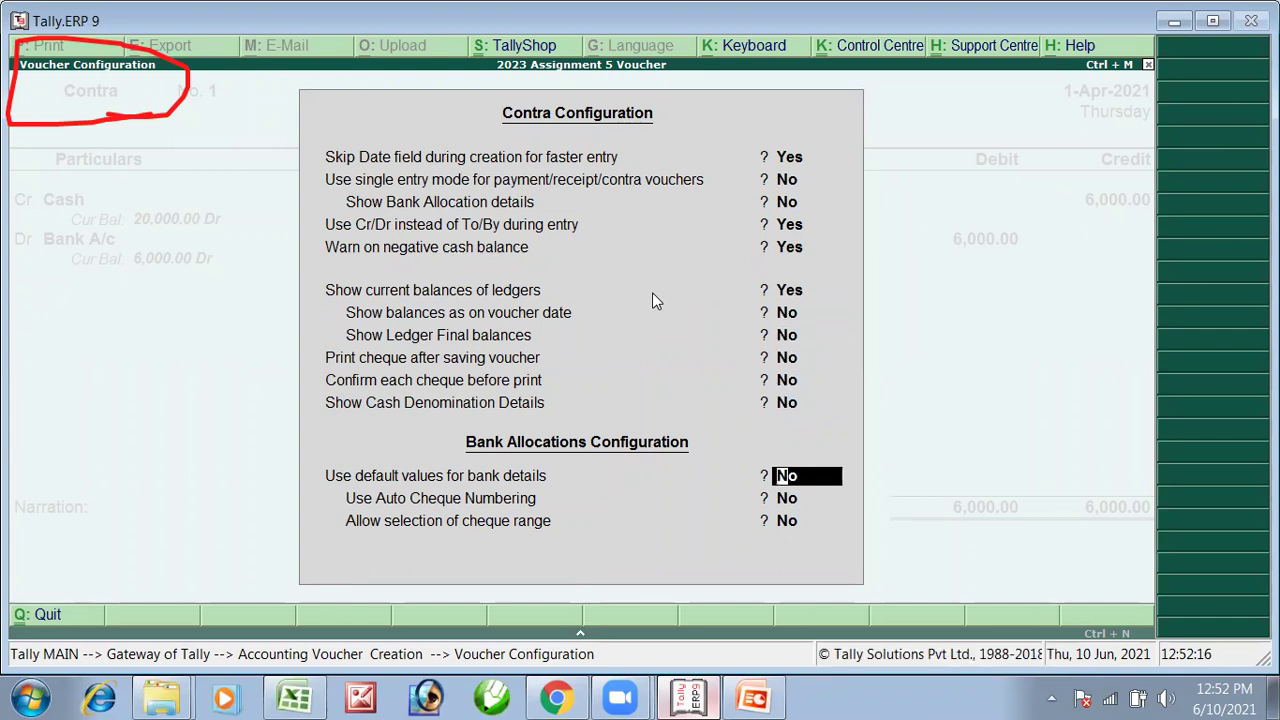
{"action": "key", "text": "Return"}
{"action": "key", "text": "Return"}
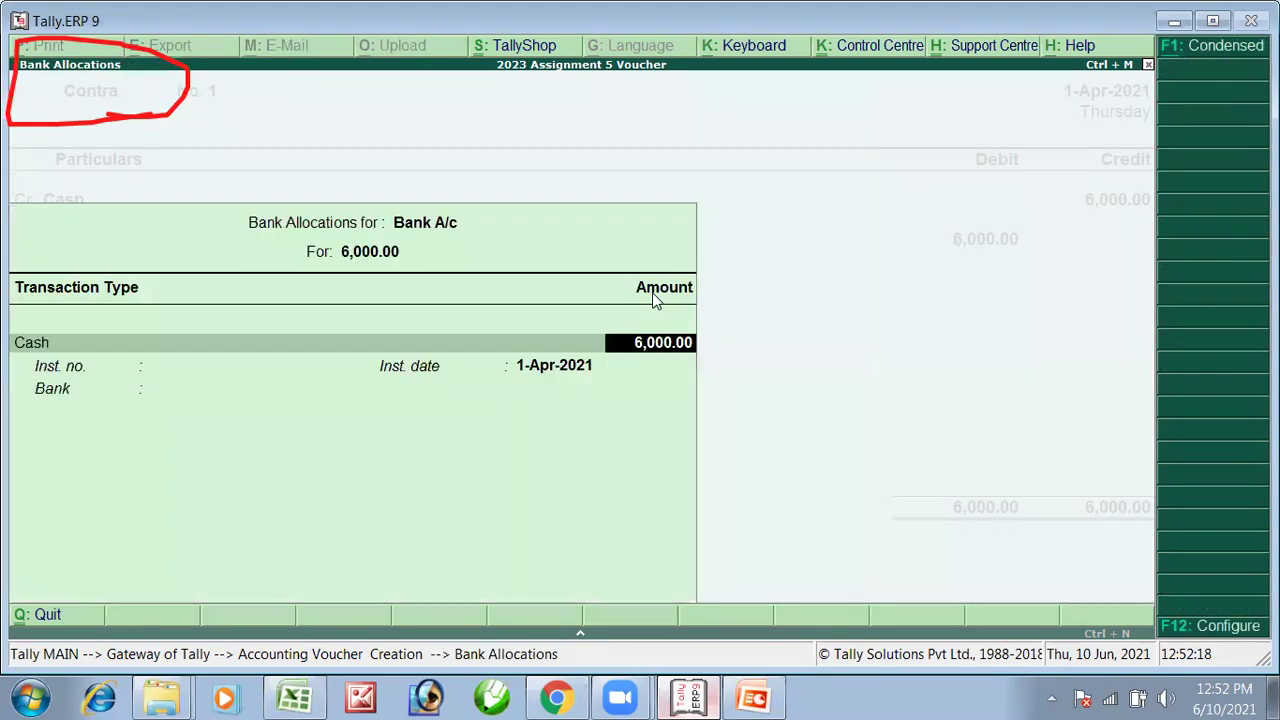
Complete the Bank Allocations for Bank A/c, pass through its configuration, and save the 6,000.00 contra voucher.
{"action": "key", "text": "Return"}
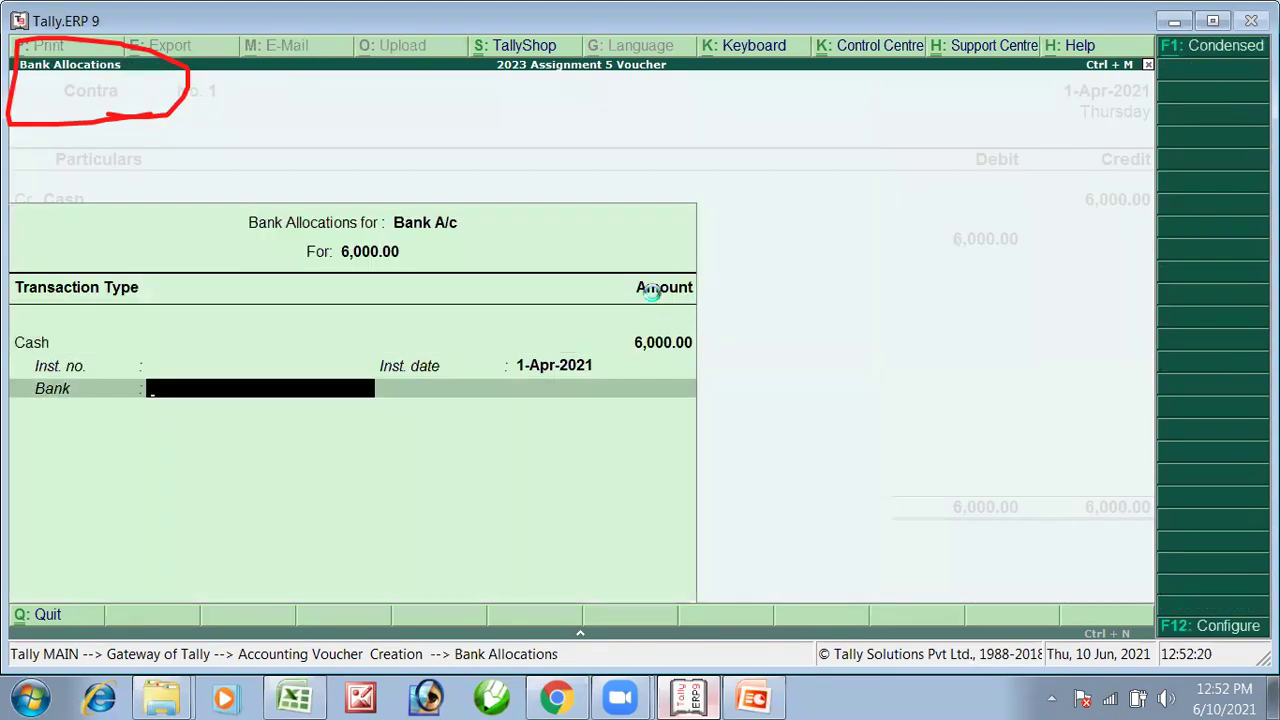
{"action": "key", "text": "F12"}
{"action": "key", "text": "Return"}
{"action": "key", "text": "Return"}
{"action": "key", "text": "n"}
{"action": "key", "text": "Return"}
{"action": "key", "text": "Return"}
{"action": "key", "text": "Return"}
{"action": "key", "text": "Return"}
{"action": "key", "text": "Return"}
{"action": "key", "text": "Return"}
{"action": "key", "text": "Return"}
{"action": "key", "text": "Return"}
{"action": "key", "text": "Return"}
{"action": "key", "text": "Return"}
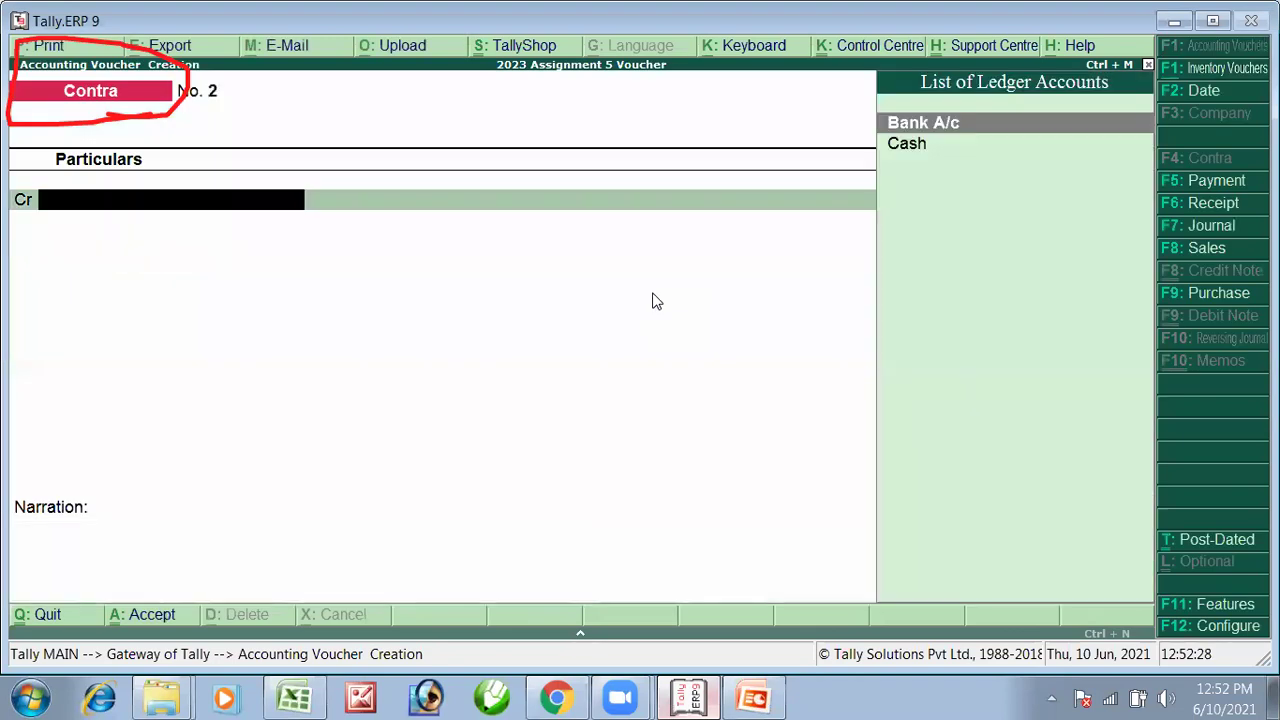
Review entry 3, the telephone bill payment, on the PowerPoint slide and return to Tally.ERP 9.
{"action": "key", "text": "alt+Tab"}
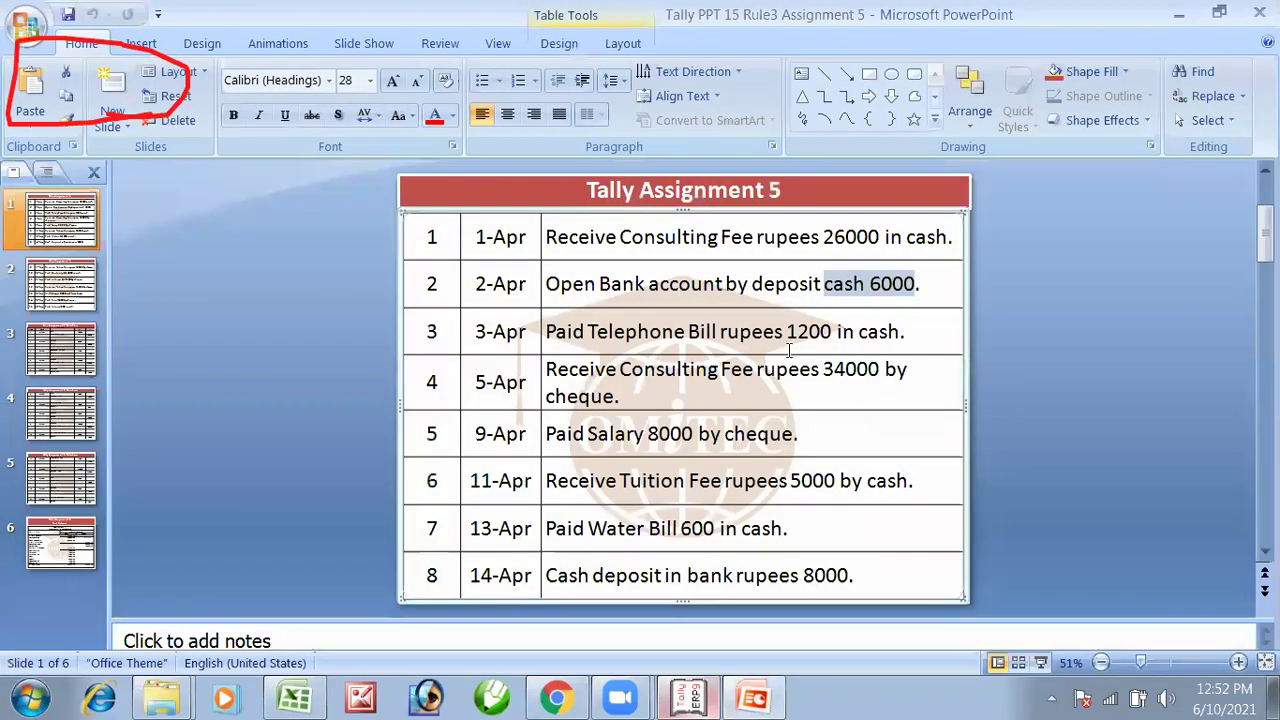
{"action": "left_click_drag", "start_coordinate": [722, 330], "coordinate": [832, 328]}
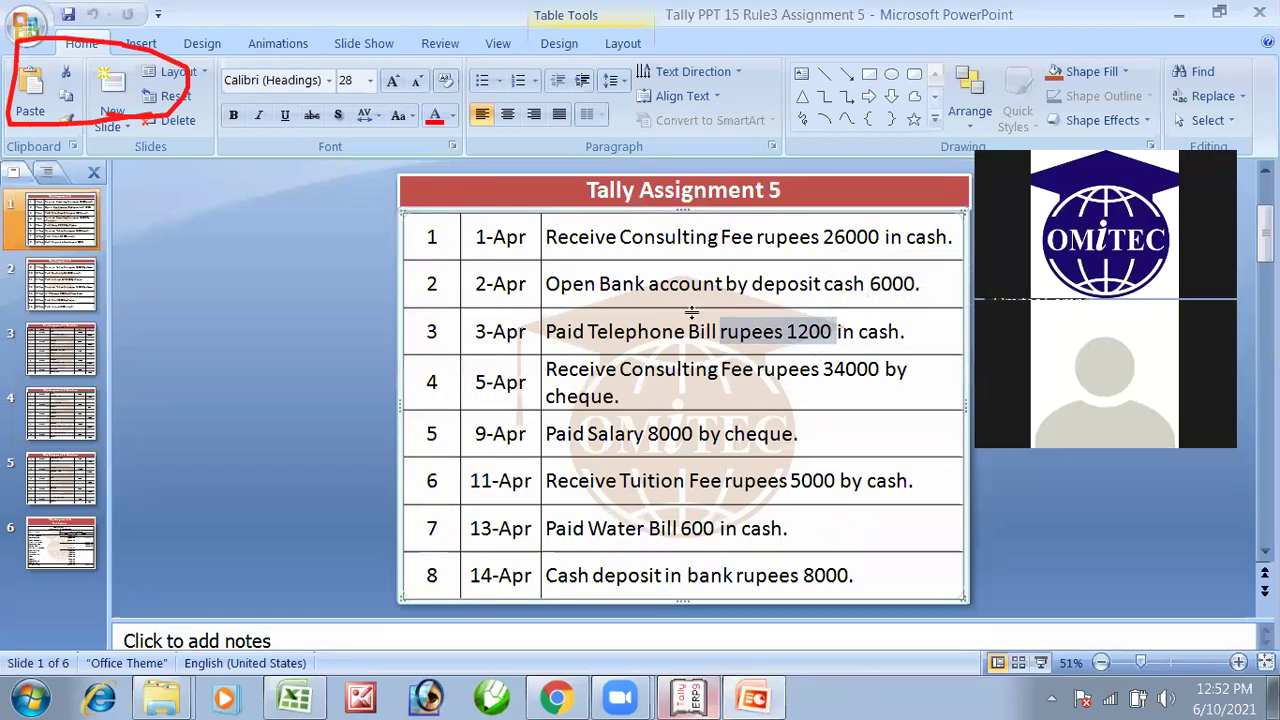
{"action": "left_click_drag", "start_coordinate": [571, 330], "coordinate": [686, 331]}
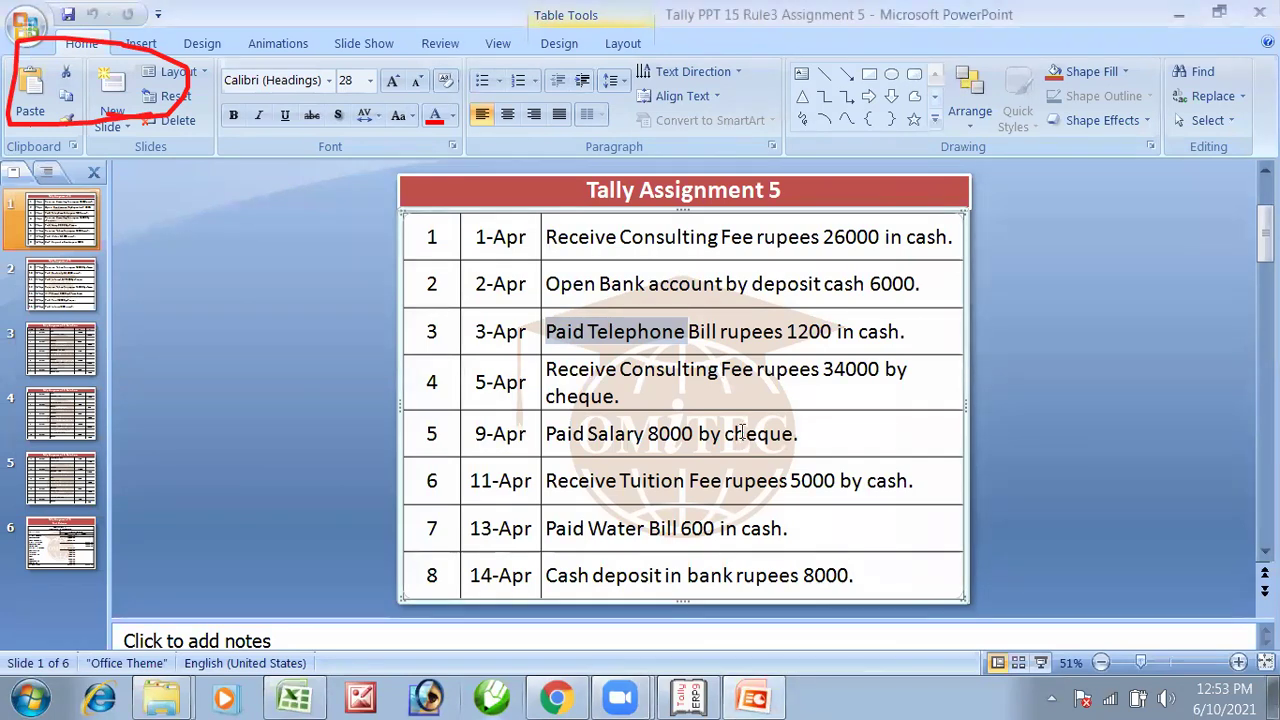
{"action": "key", "text": "alt+Tab"}
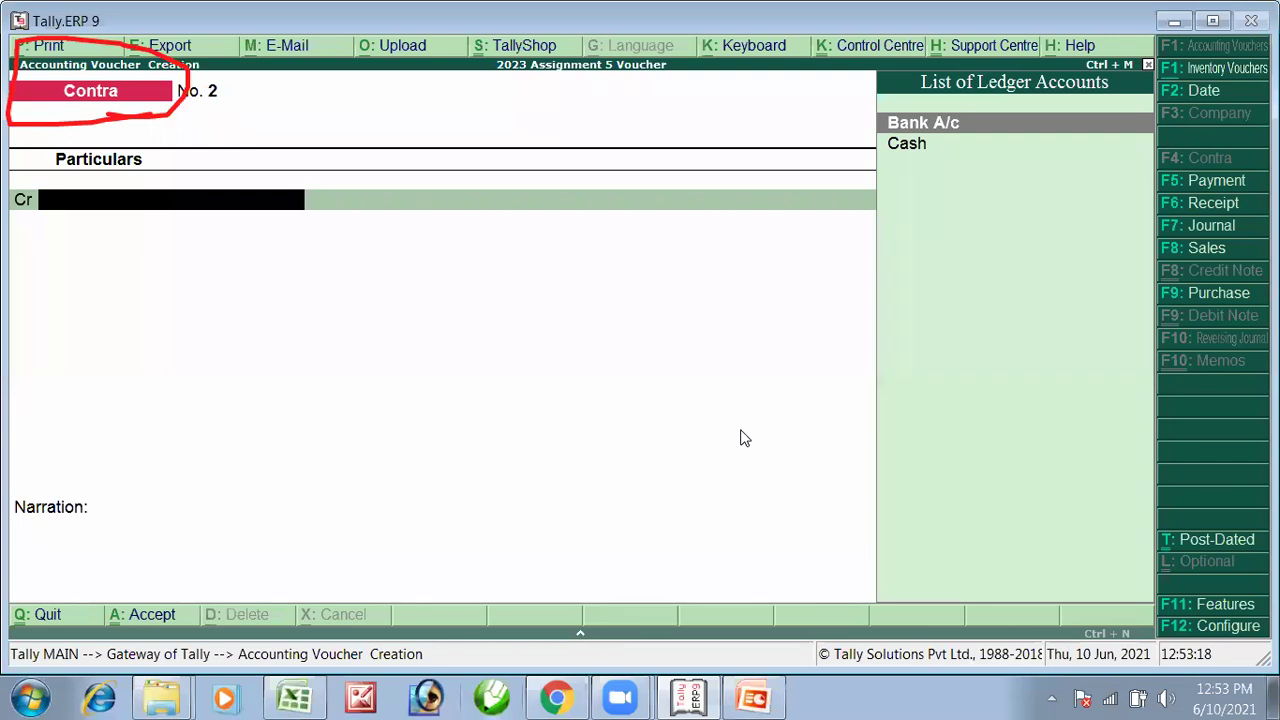
Change the voucher type to Payment and debit Telephone Bill A/c with 1200.
{"action": "key", "text": "F5"}
{"action": "type", "text": "Tel"}
{"action": "key", "text": "Return"}
{"action": "key", "text": "alt+Tab"}
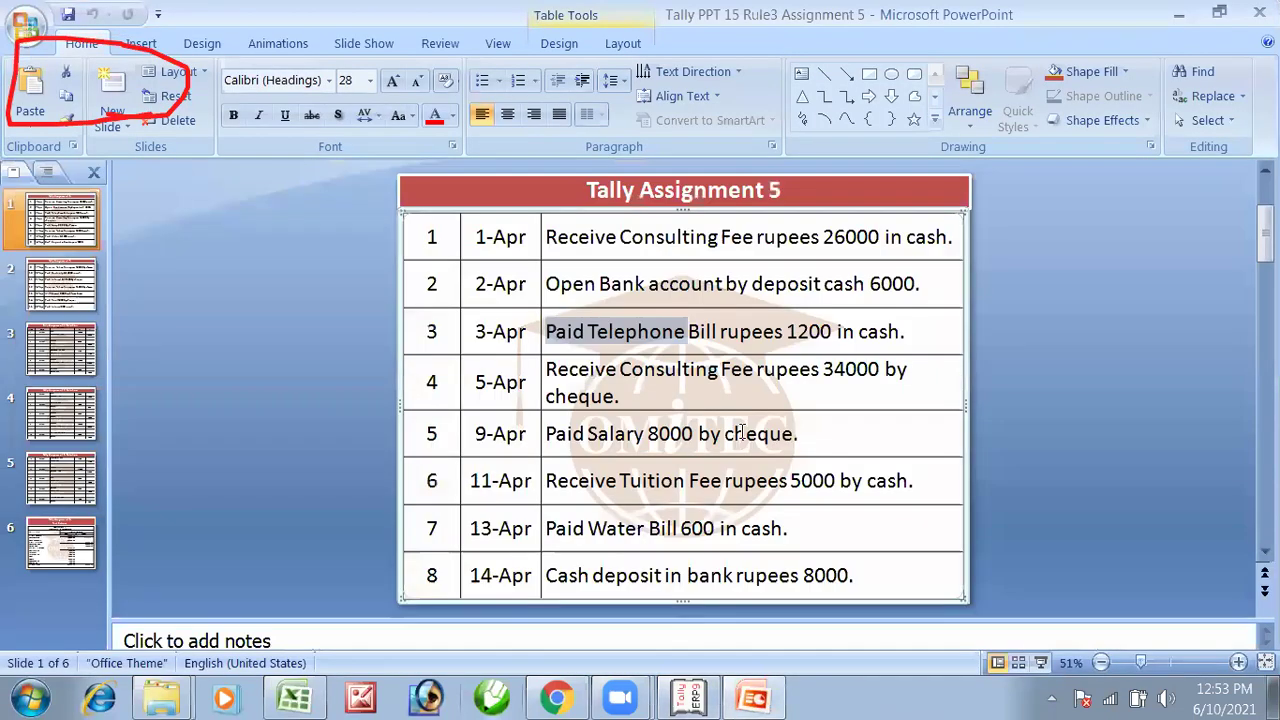
{"action": "key", "text": "alt+Tab"}
{"action": "type", "text": "1200"}
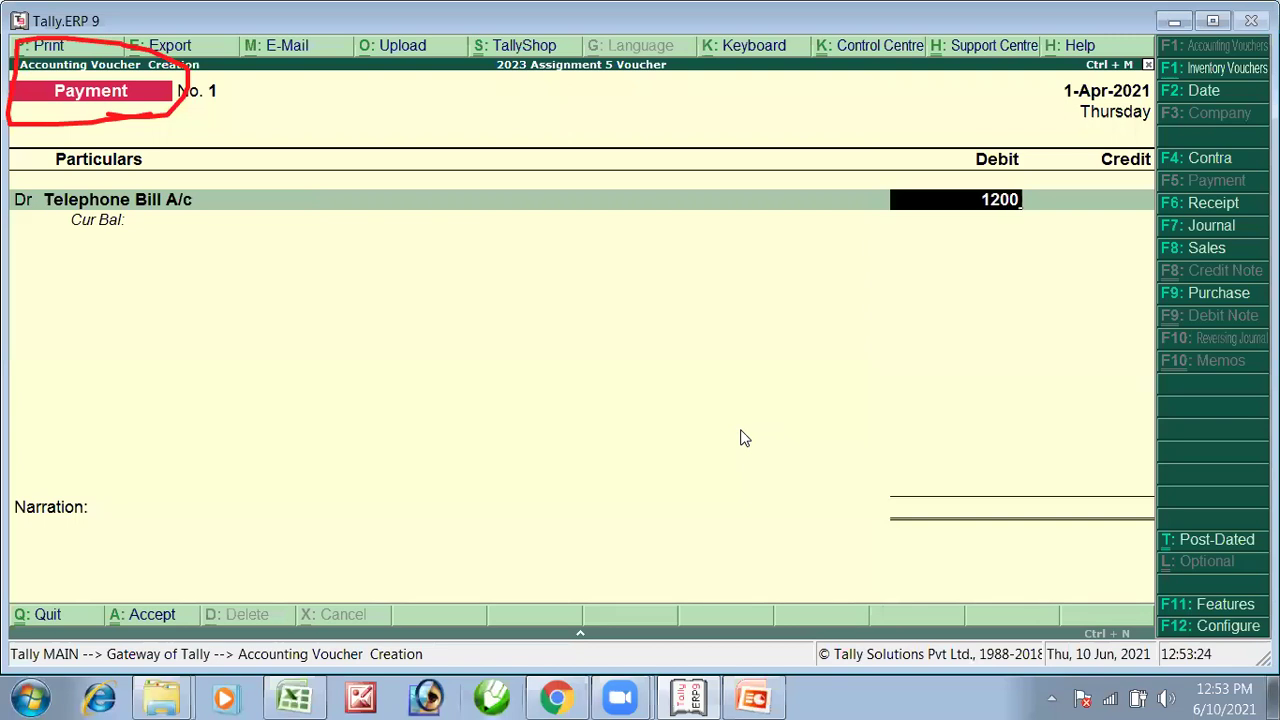
{"action": "key", "text": "Return"}
Credit Cash with 1,200.00 and save the telephone bill payment voucher.
{"action": "type", "text": "Cash"}
{"action": "key", "text": "Return"}
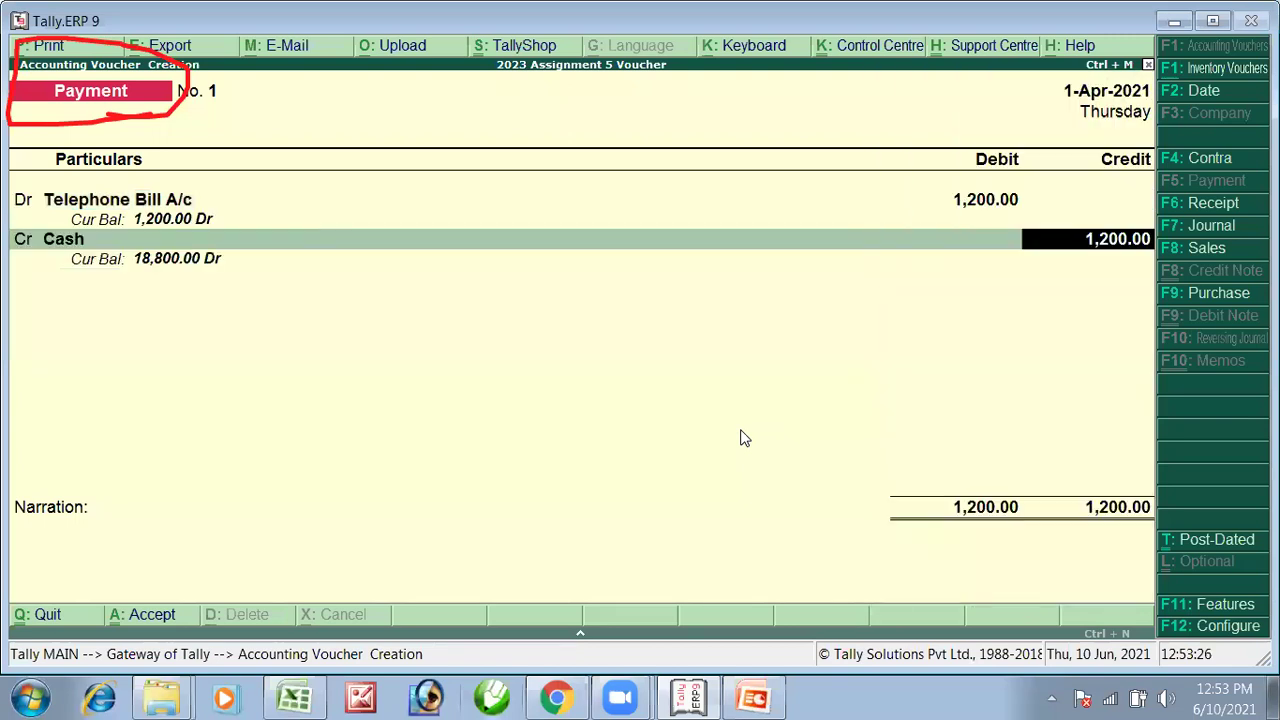
{"action": "key", "text": "Return"}
{"action": "key", "text": "Return"}
{"action": "key", "text": "Return"}
Check entry 4, the consulting fee by cheque, on the PowerPoint slide and change the Tally.ERP 9 voucher type to Receipt.
{"action": "key", "text": "alt+Tab"}
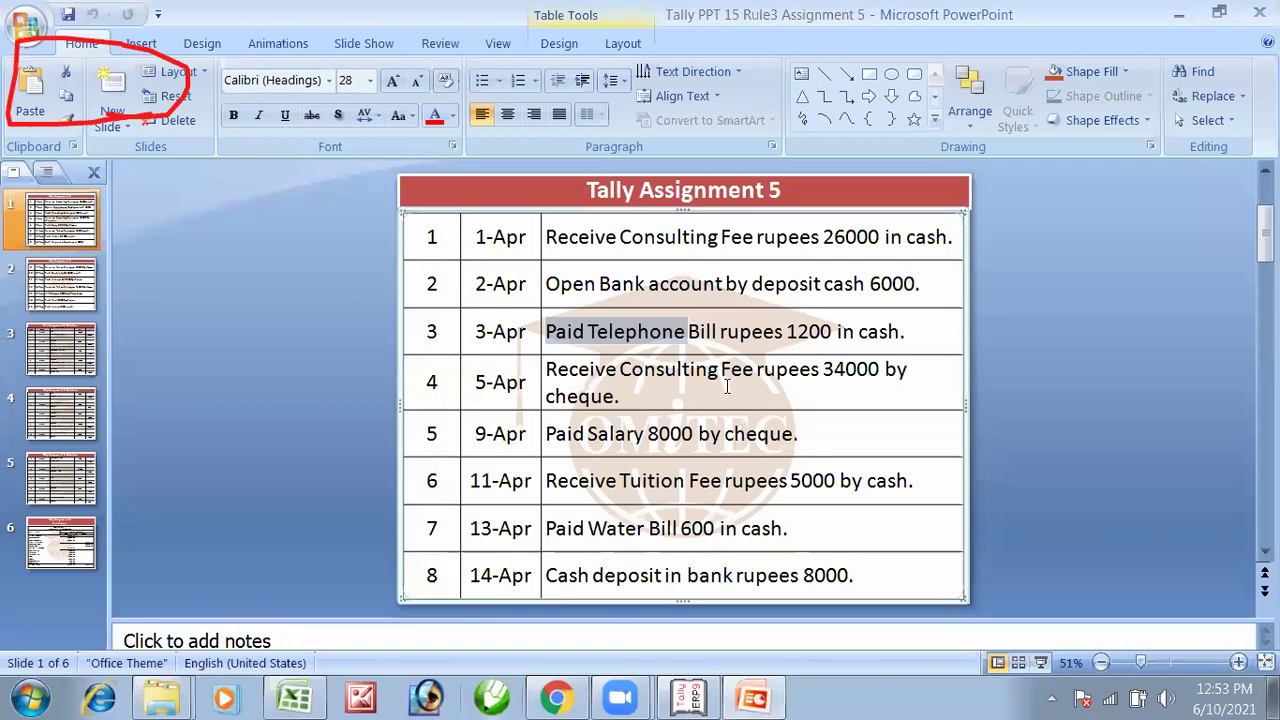
{"action": "triple_click", "coordinate": [595, 370]}
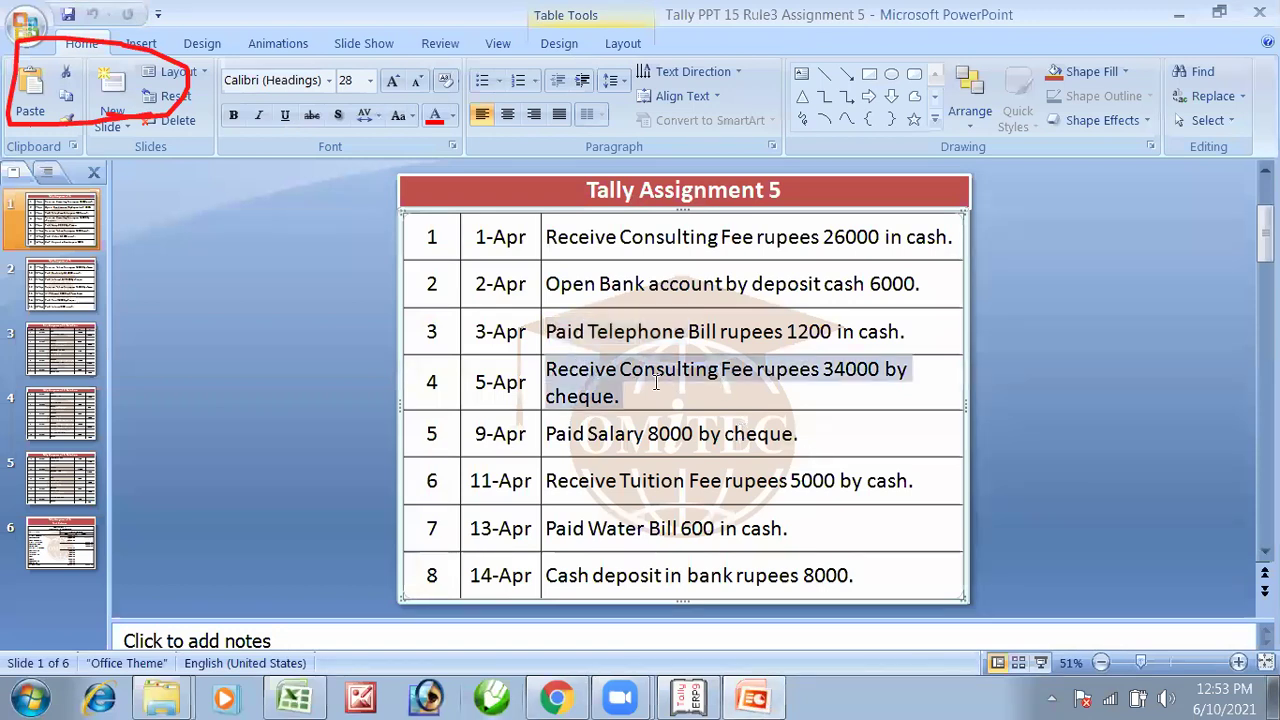
{"action": "key", "text": "alt+Tab"}
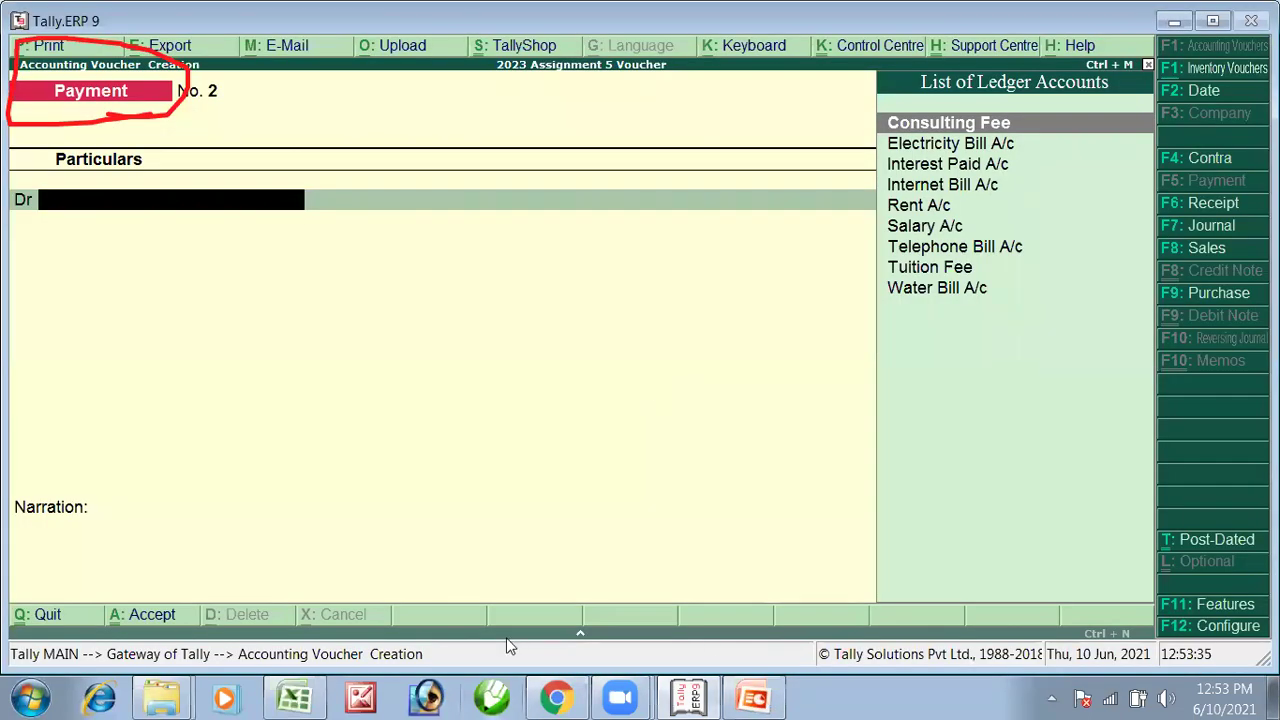
{"action": "key", "text": "alt+Tab"}
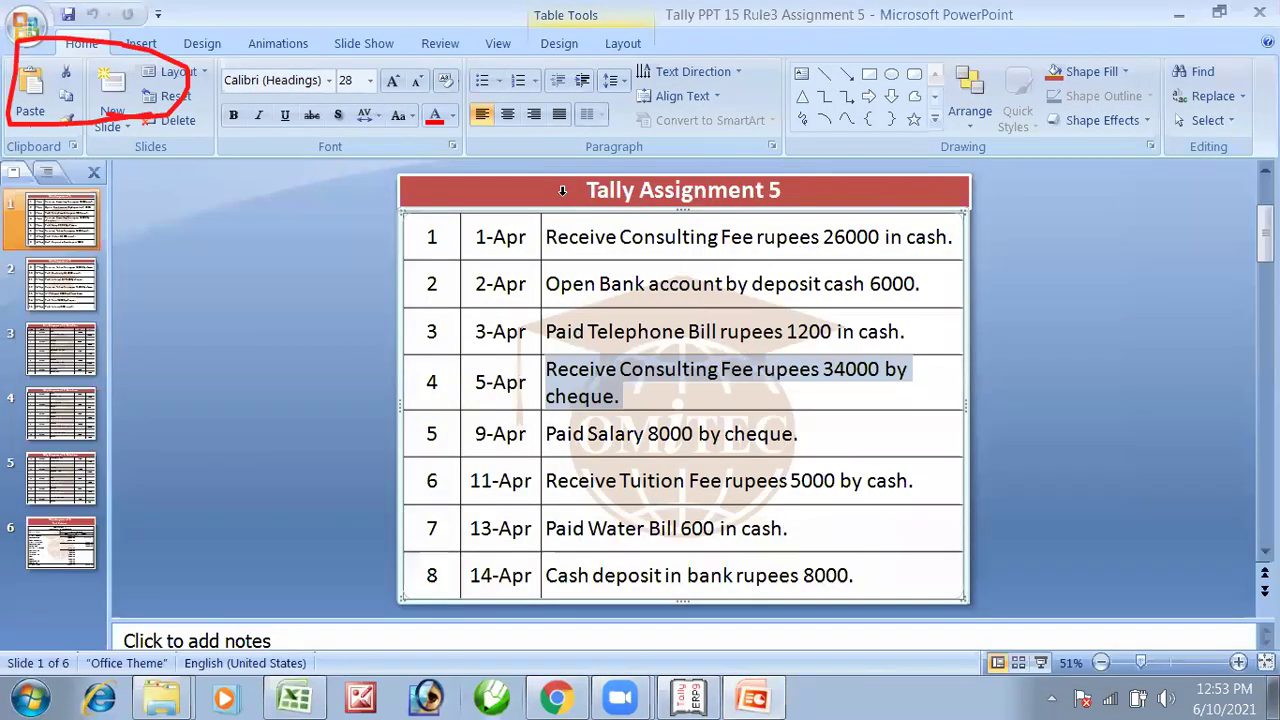
{"action": "key", "text": "alt+Tab"}
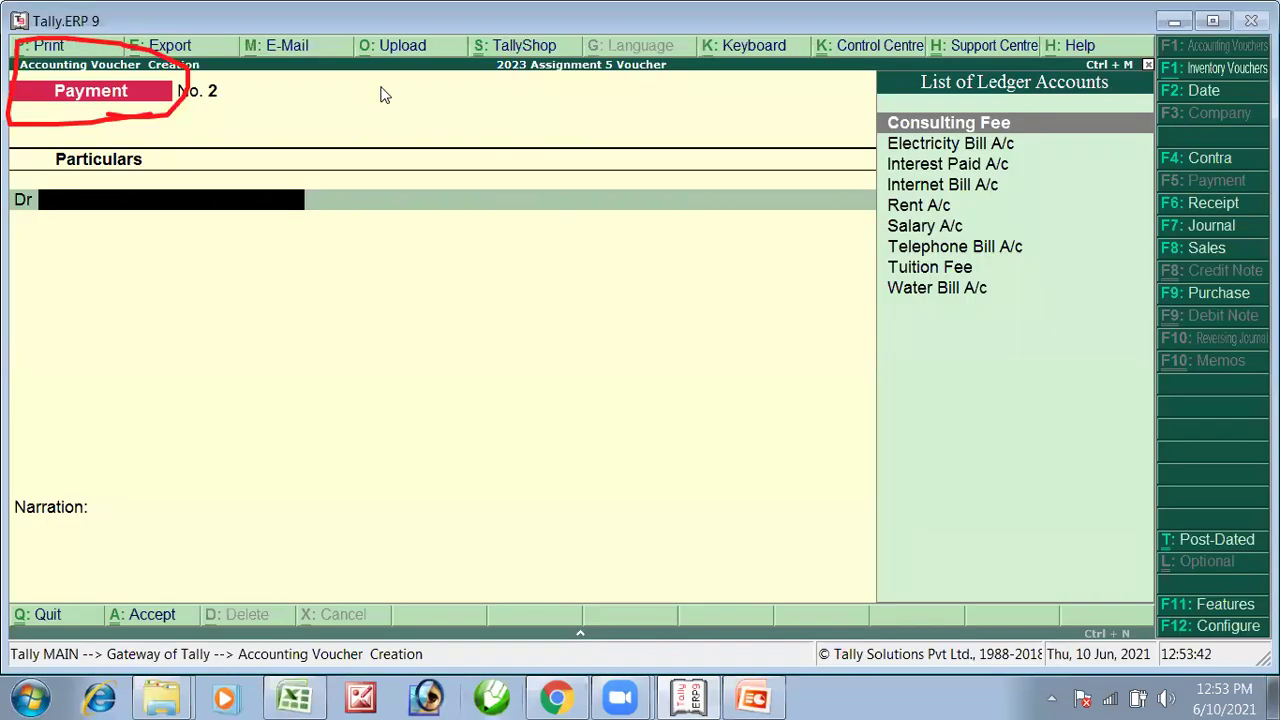
{"action": "key", "text": "F6"}
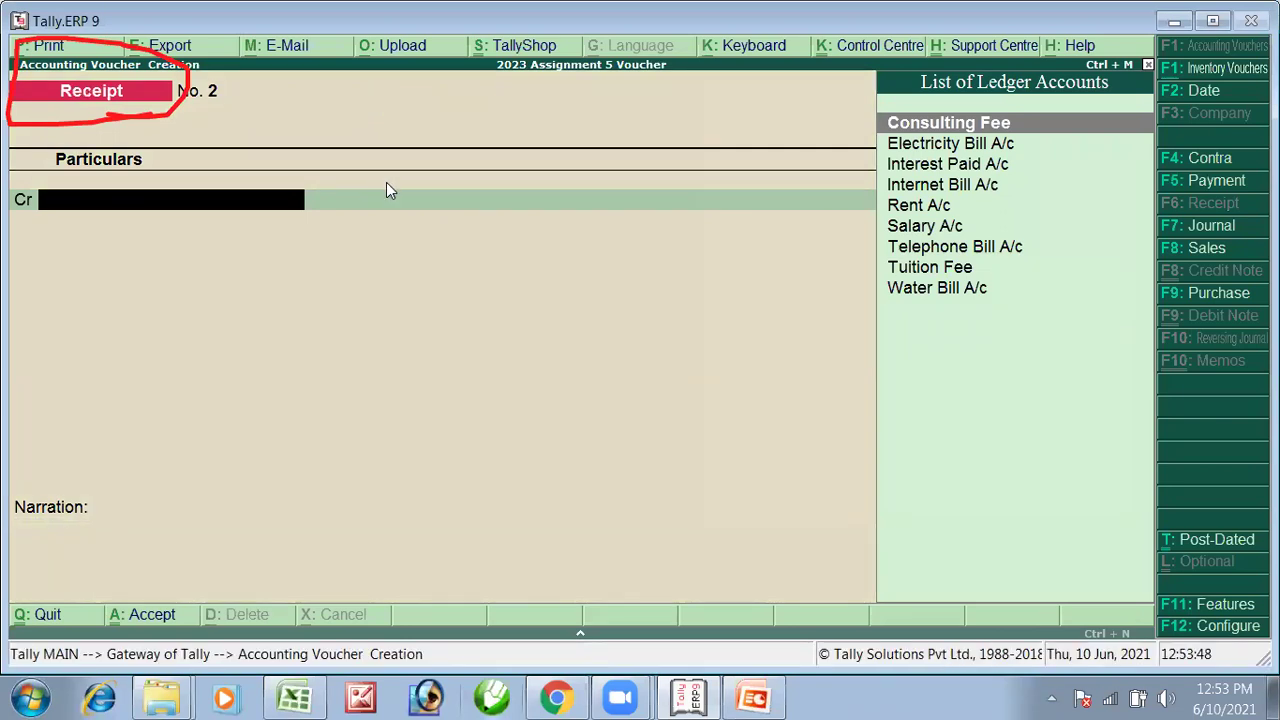
{"action": "key", "text": "alt+Tab"}
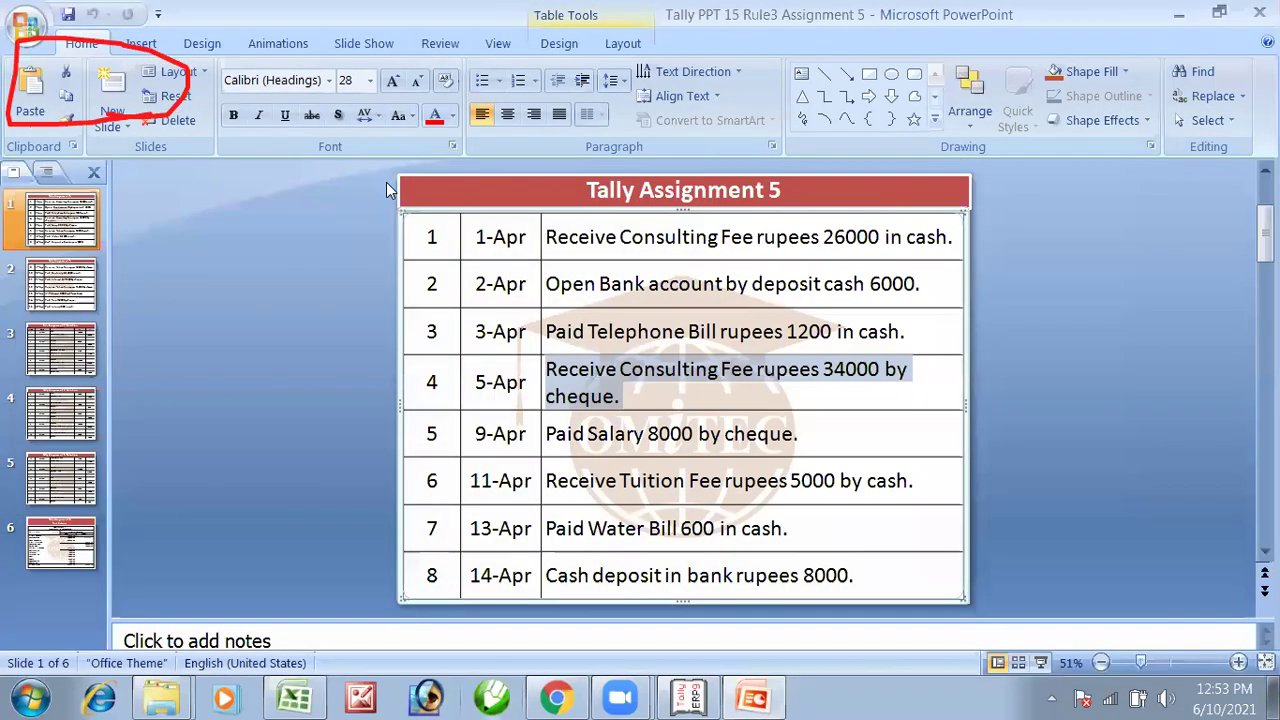
{"action": "key", "text": "alt+Tab"}
{"action": "key", "text": "alt+Tab"}
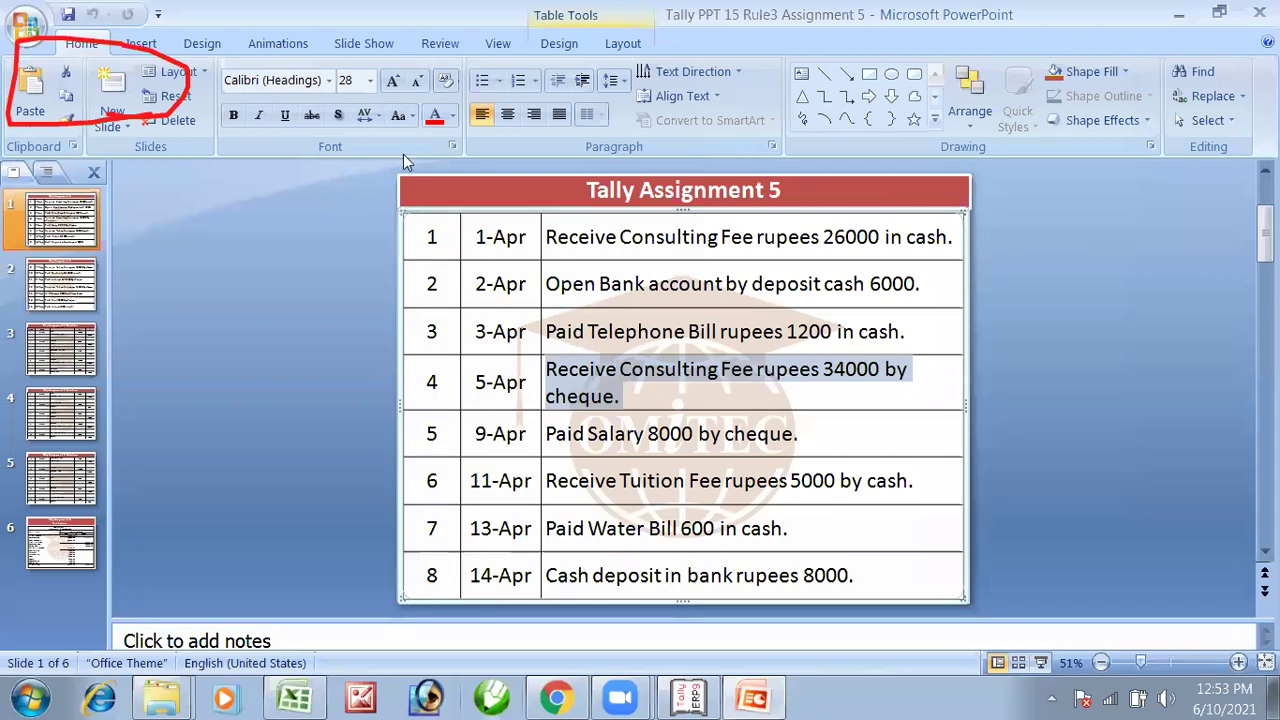
{"action": "key", "text": "alt+Tab"}
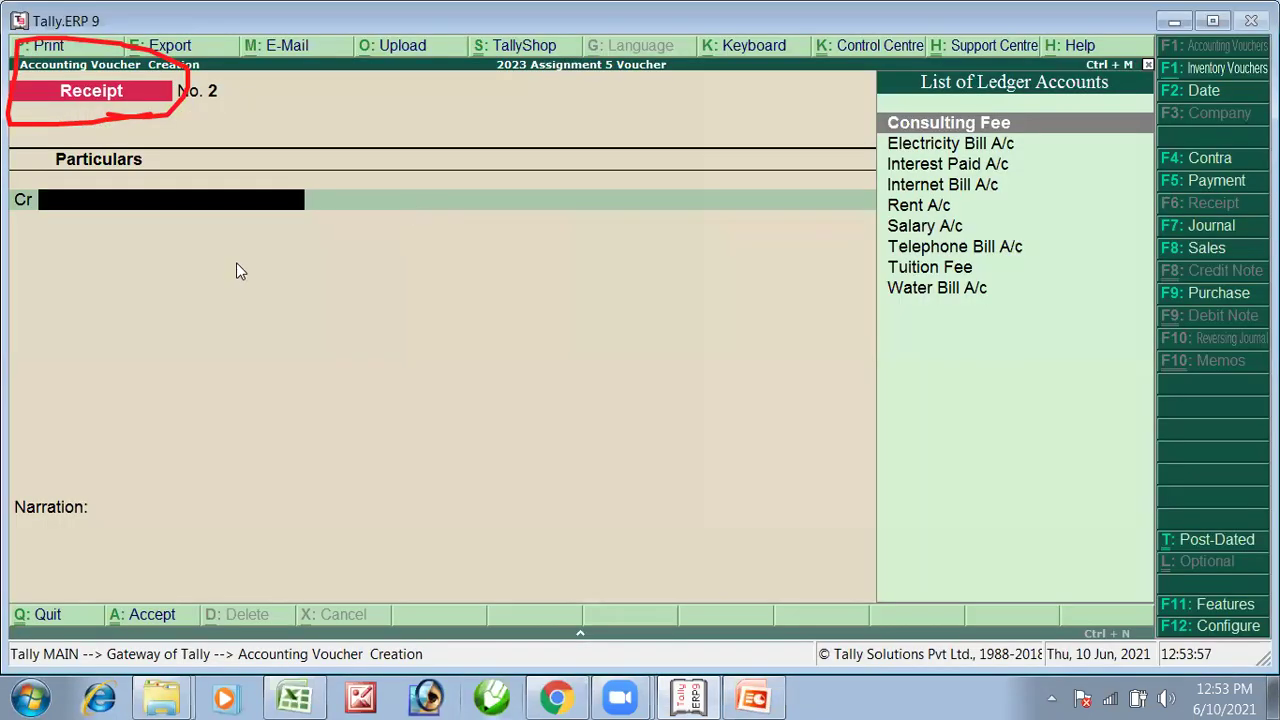
Credit Consulting Fee with 34000 in the receipt voucher.
{"action": "type", "text": "Con"}
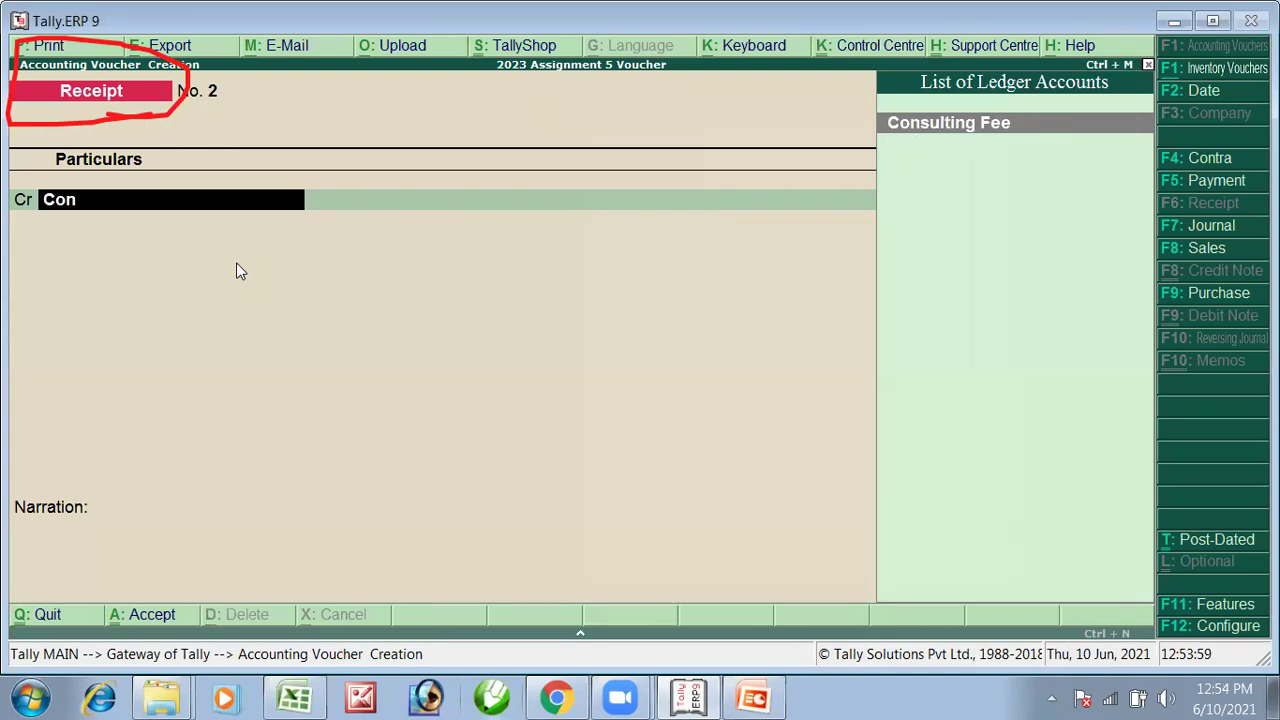
{"action": "key", "text": "Return"}
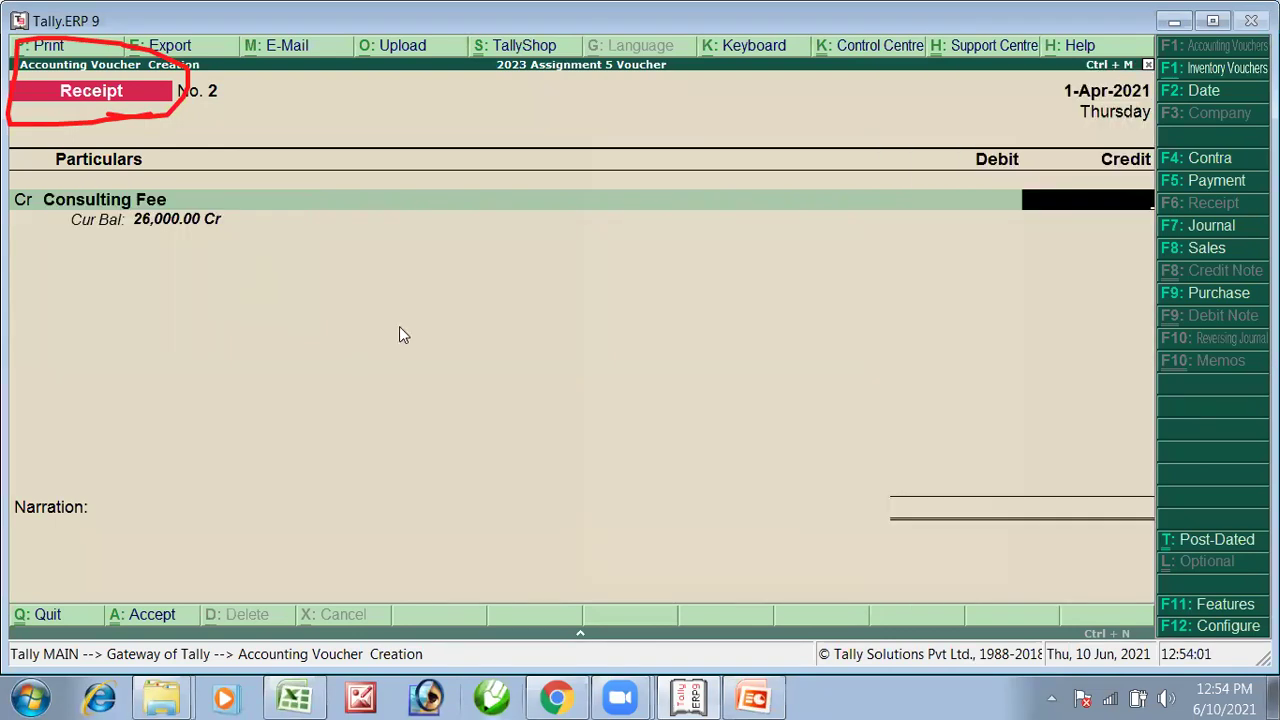
{"action": "type", "text": "34000"}
{"action": "key", "text": "Return"}
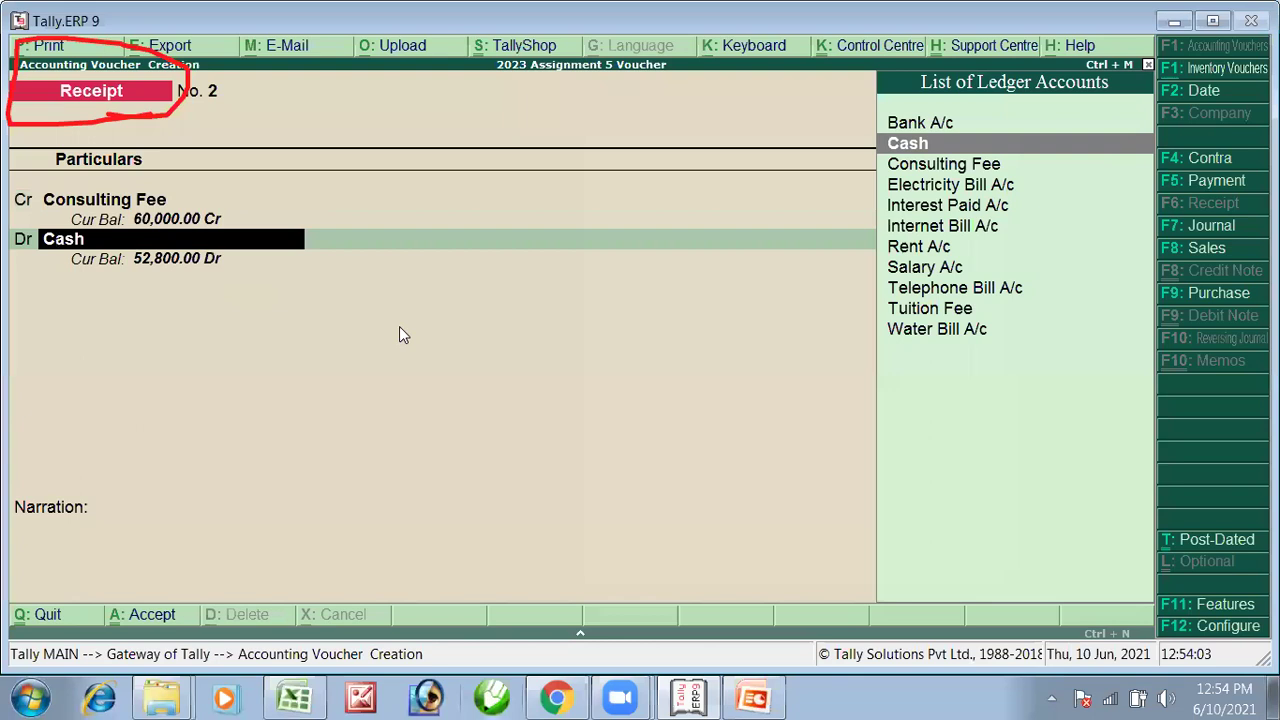
Debit Bank A/c with 34,000.00 and save the consulting fee receipt voucher.
{"action": "type", "text": "ba"}
{"action": "key", "text": "Return"}
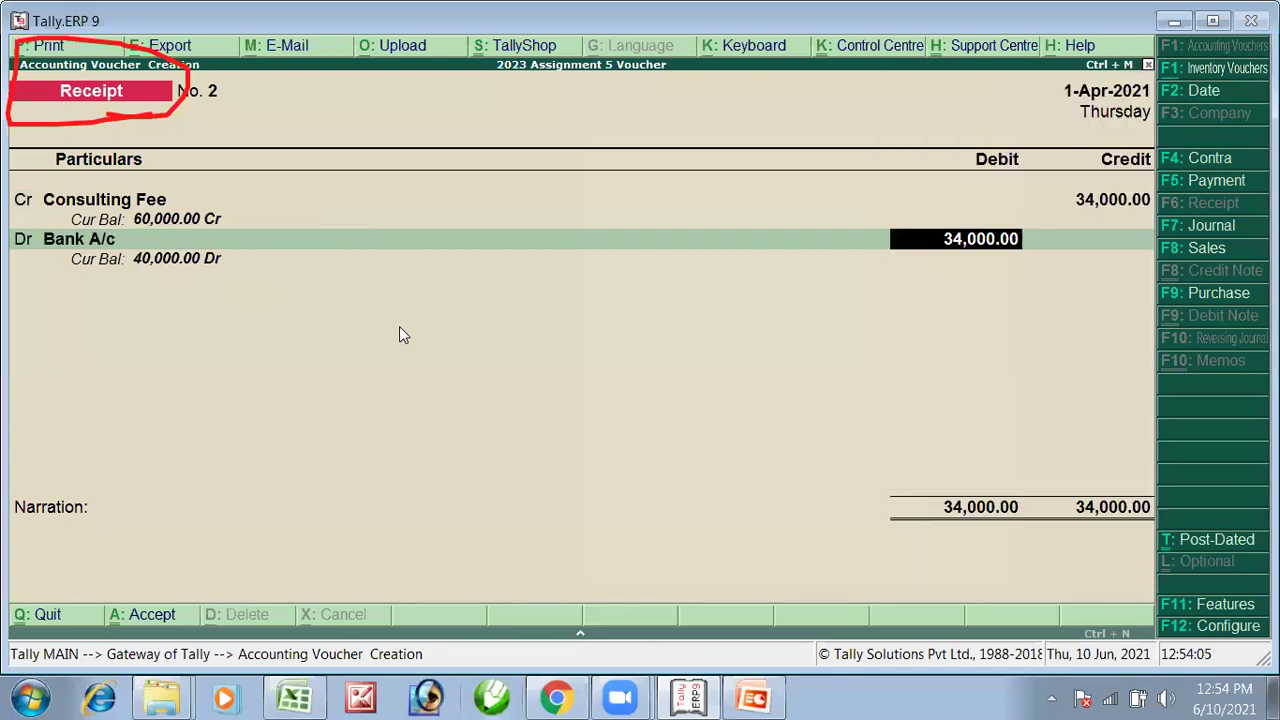
{"action": "key", "text": "Return"}
{"action": "key", "text": "Return"}
{"action": "key", "text": "Return"}
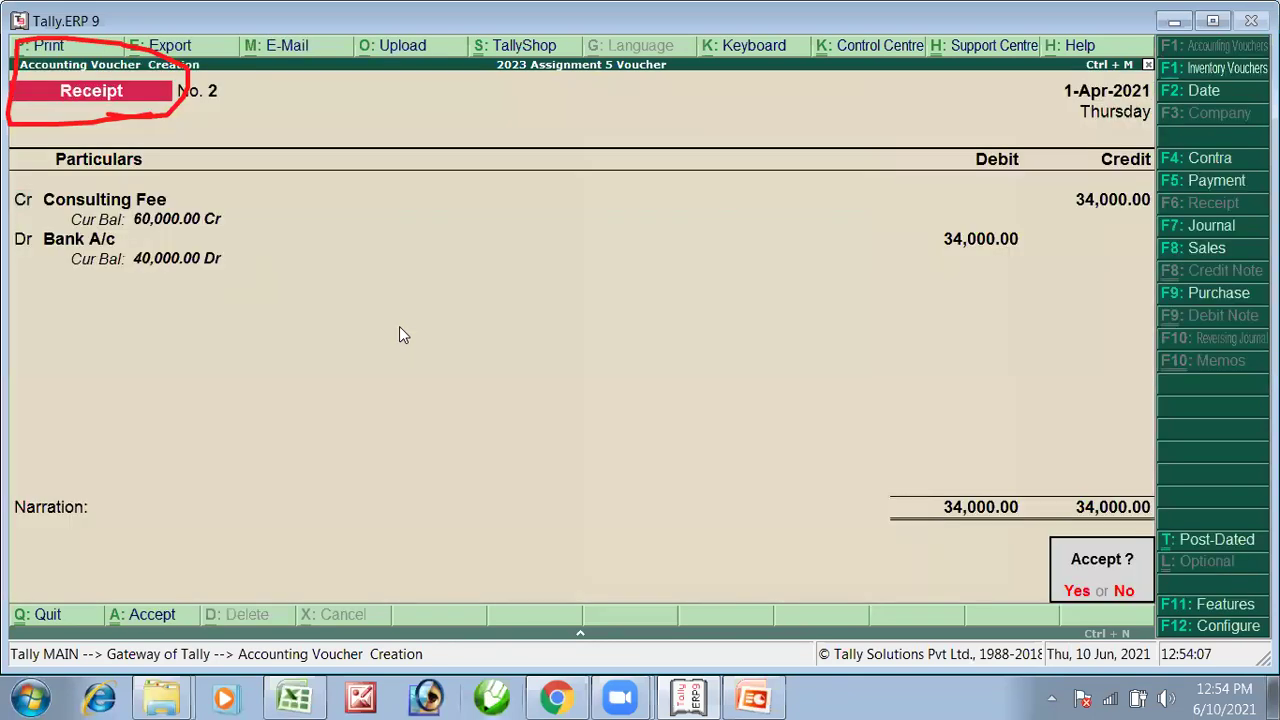
{"action": "key", "text": "Return"}
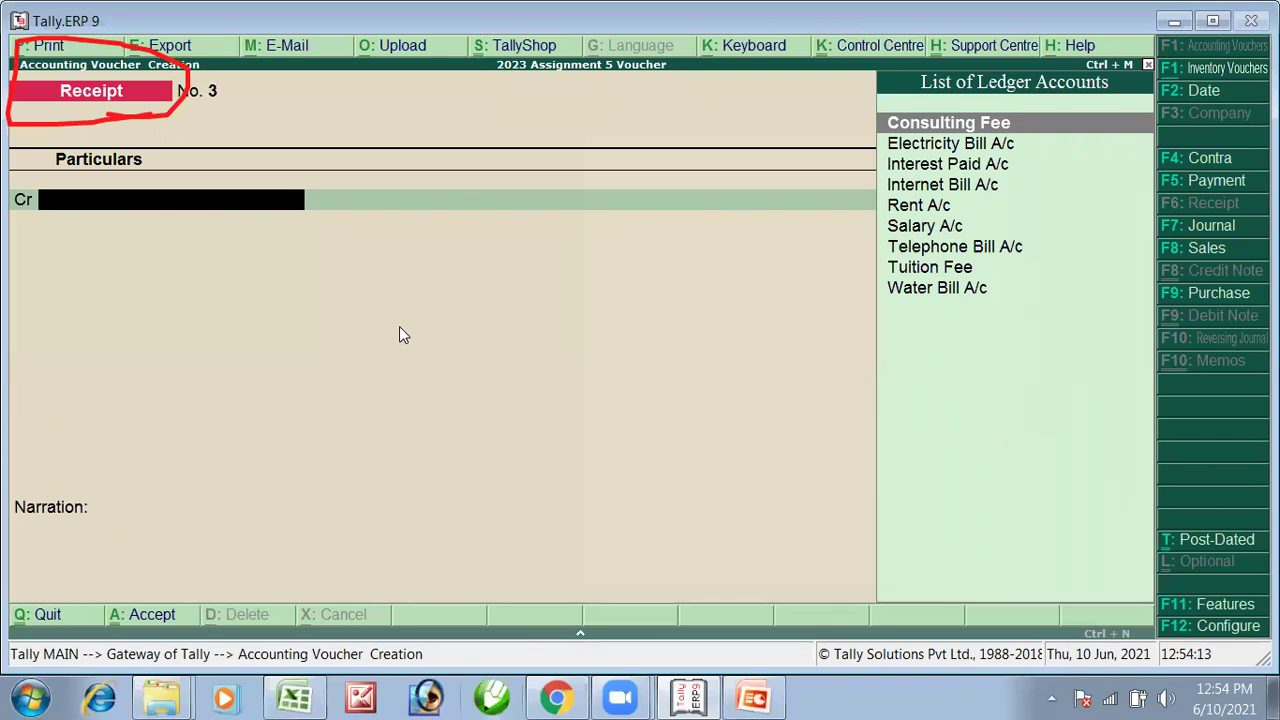
Review entries 4 and 5 on the PowerPoint slide, highlighting the salary payment, and return to Tally.ERP 9.
{"action": "key", "text": "alt+Tab"}
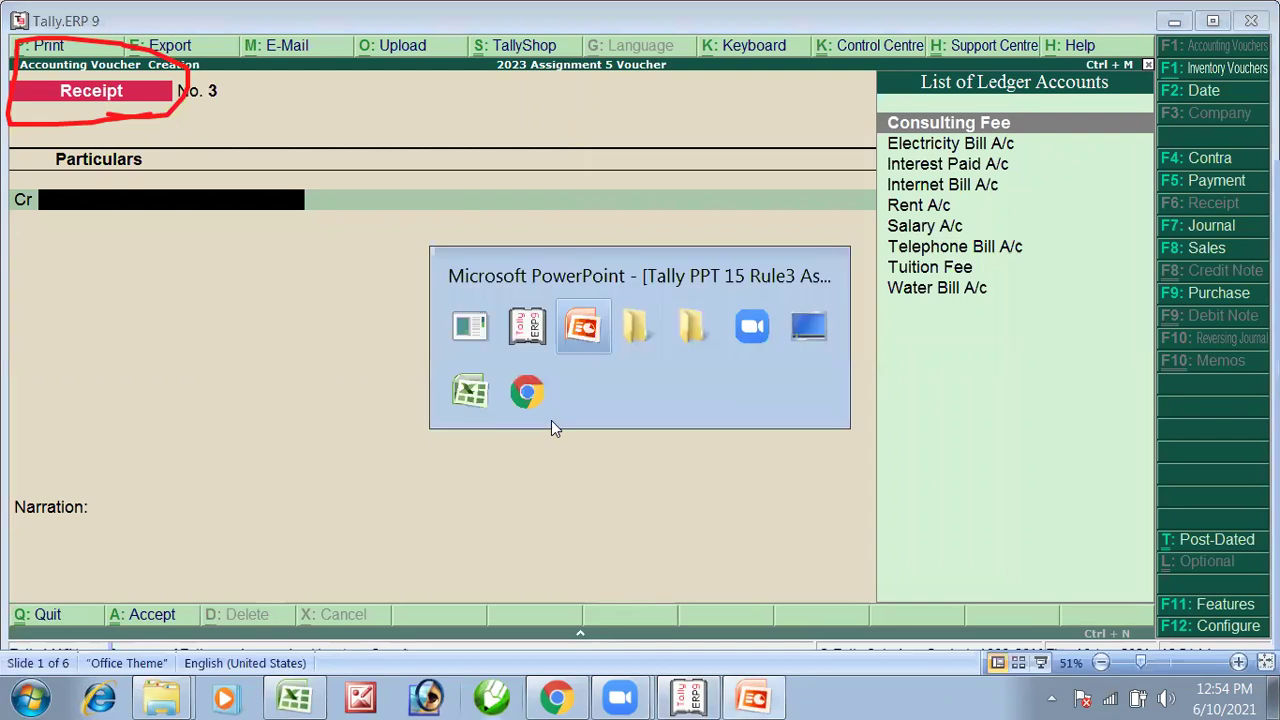
{"action": "left_click", "coordinate": [570, 430]}
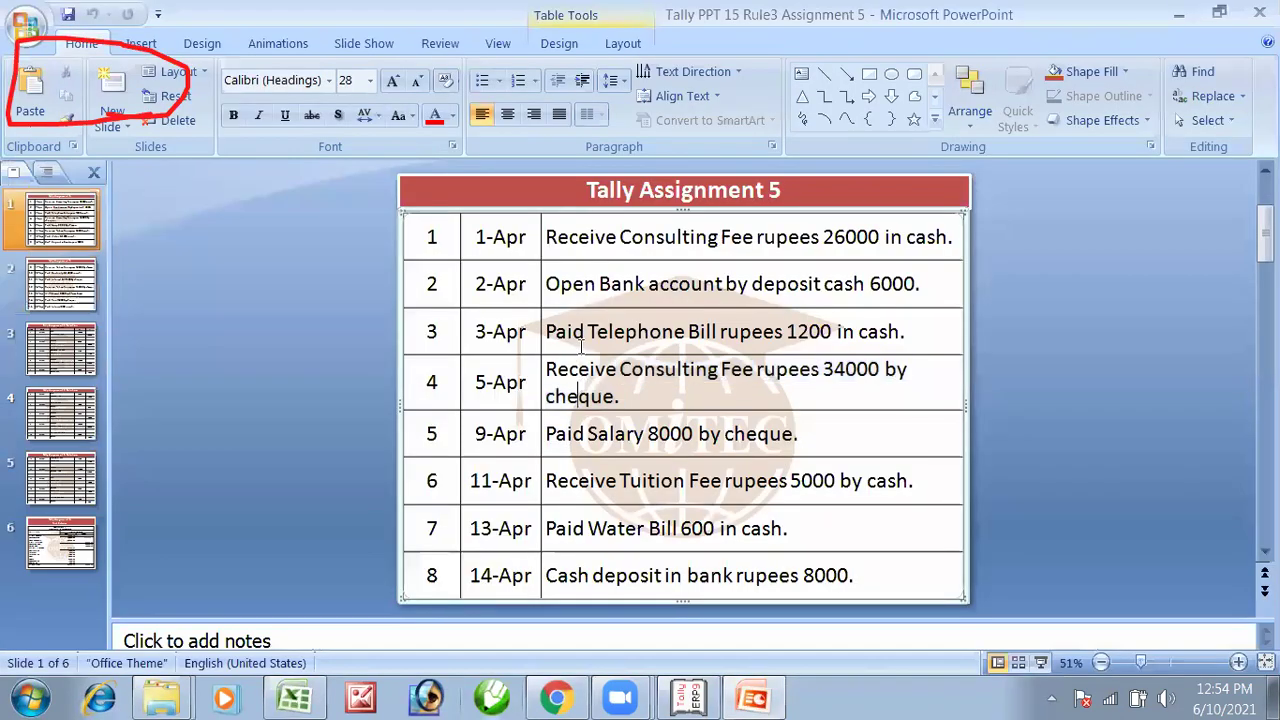
{"action": "left_click_drag", "start_coordinate": [570, 369], "coordinate": [680, 372]}
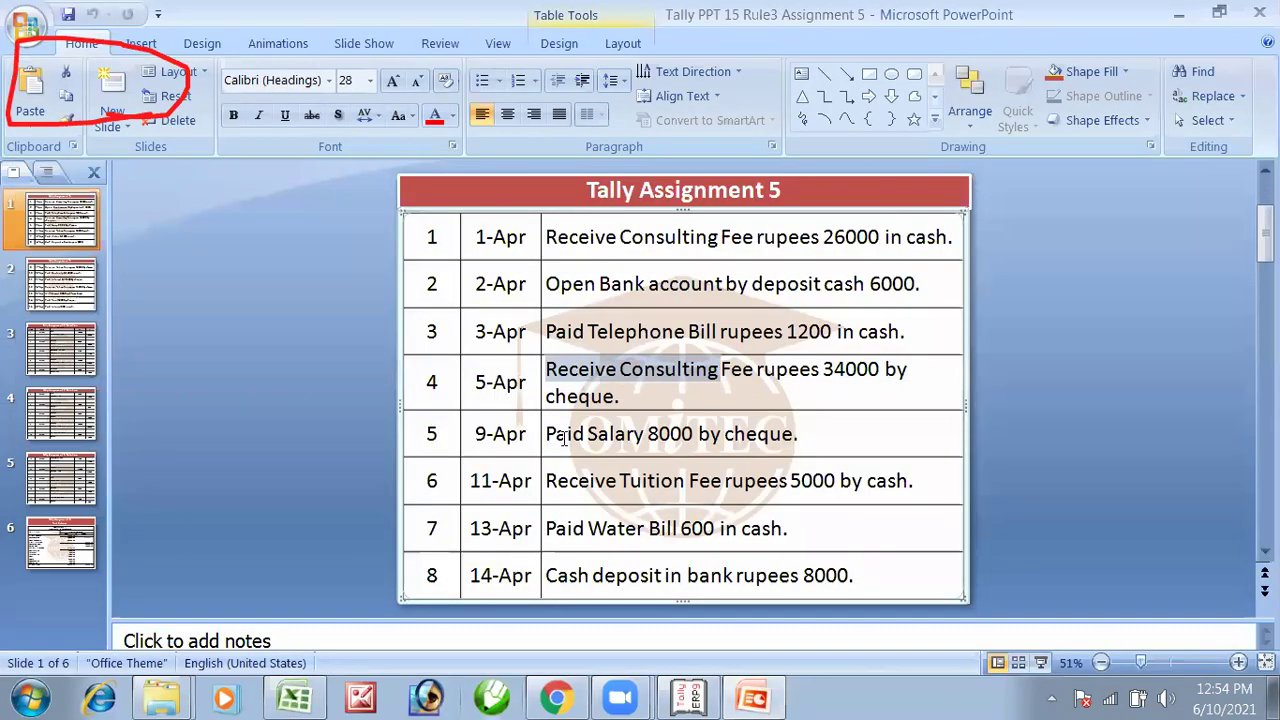
{"action": "left_click", "coordinate": [565, 438]}
{"action": "left_click_drag", "start_coordinate": [565, 438], "coordinate": [643, 436]}
{"action": "key", "text": "alt+Tab"}
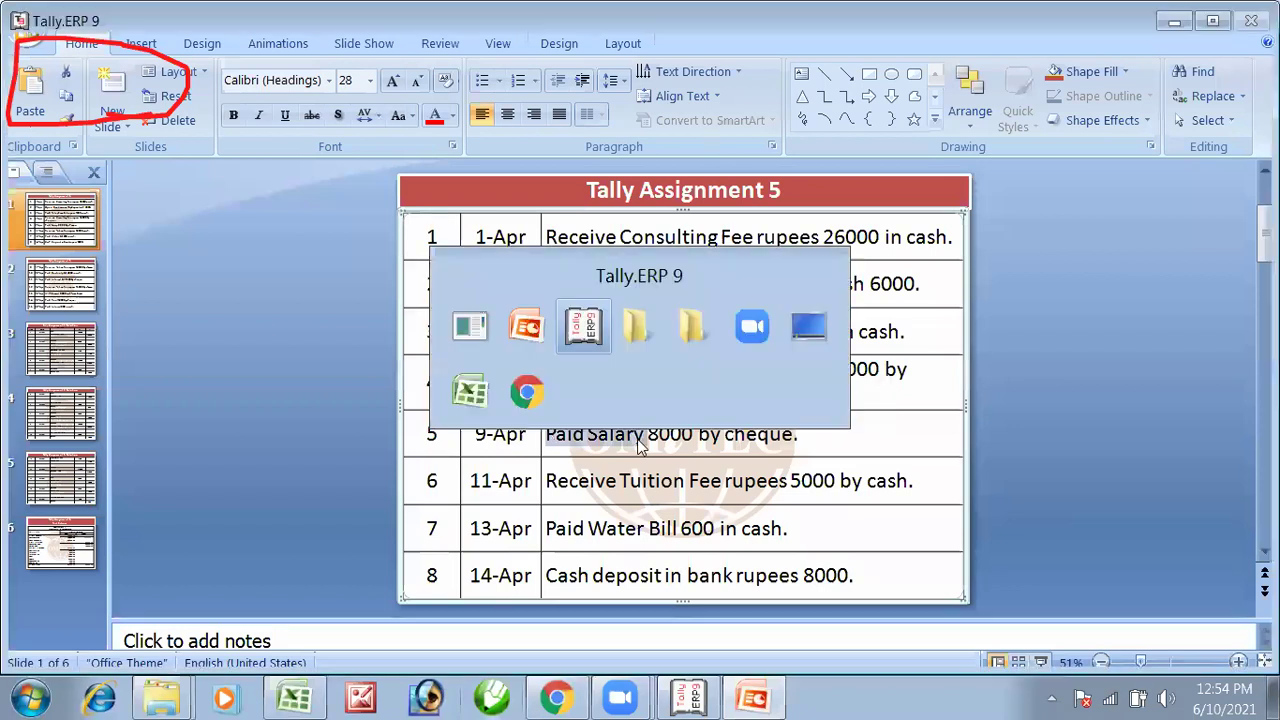
Change the Tally.ERP 9 voucher type to Payment and check entry 5, the salary payment, on the PowerPoint slide.
{"action": "key", "text": "F5"}
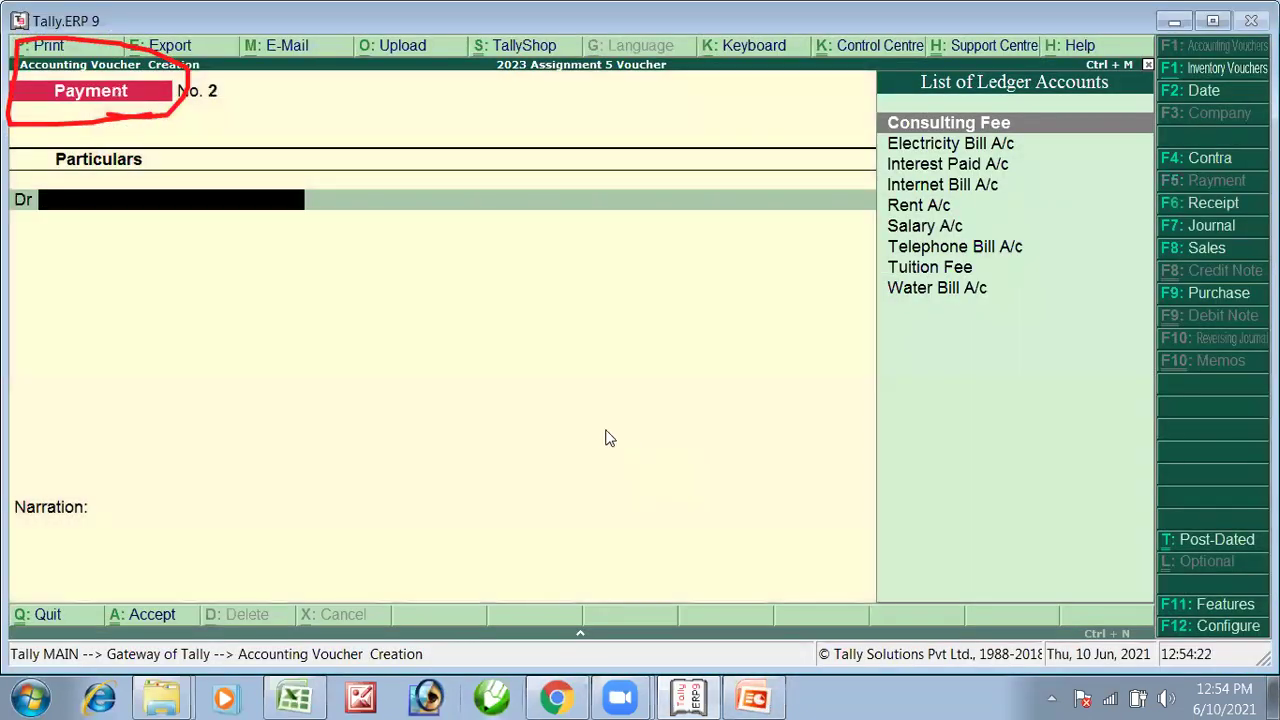
{"action": "key", "text": "alt+Tab"}
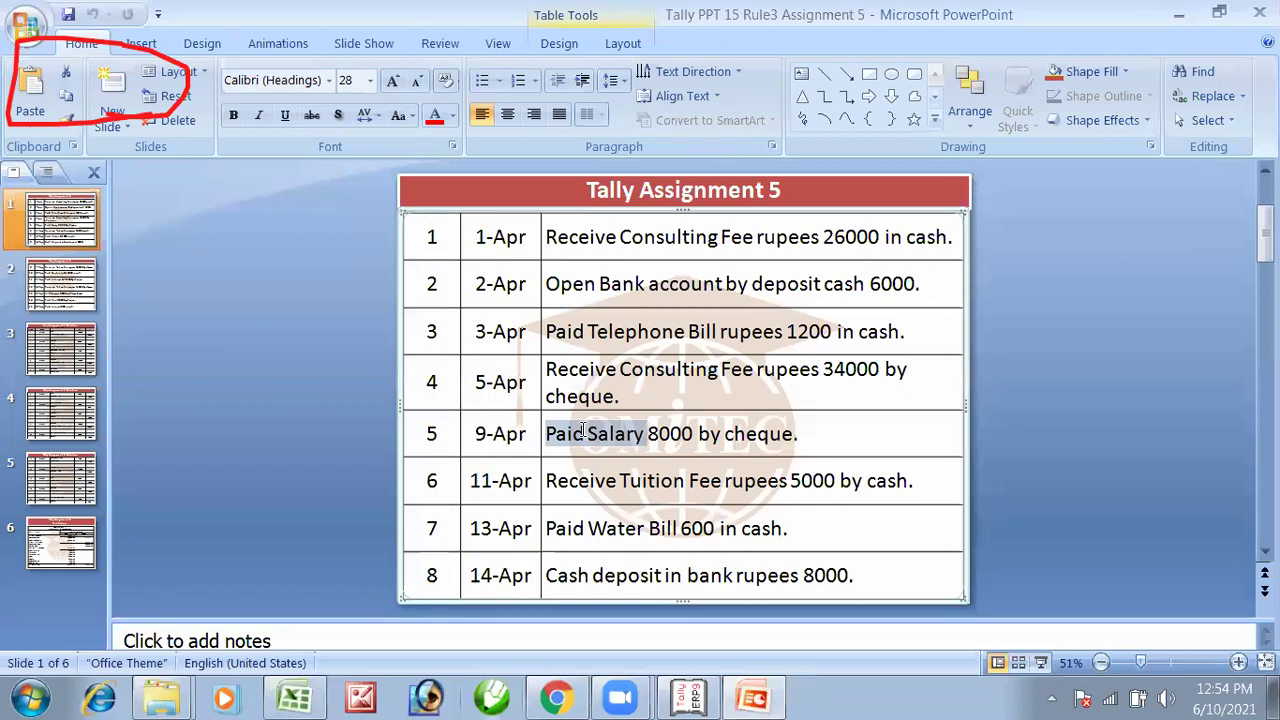
{"action": "left_click", "coordinate": [596, 436]}
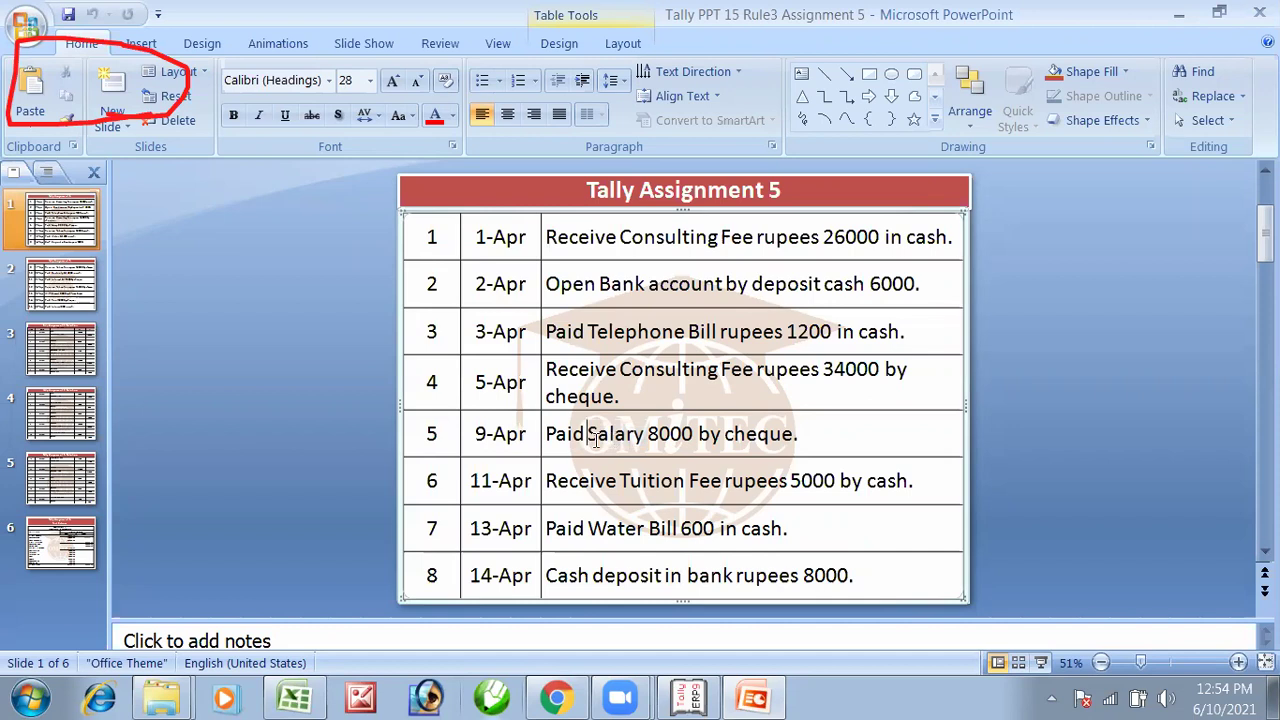
{"action": "left_click_drag", "start_coordinate": [504, 436], "coordinate": [700, 440]}
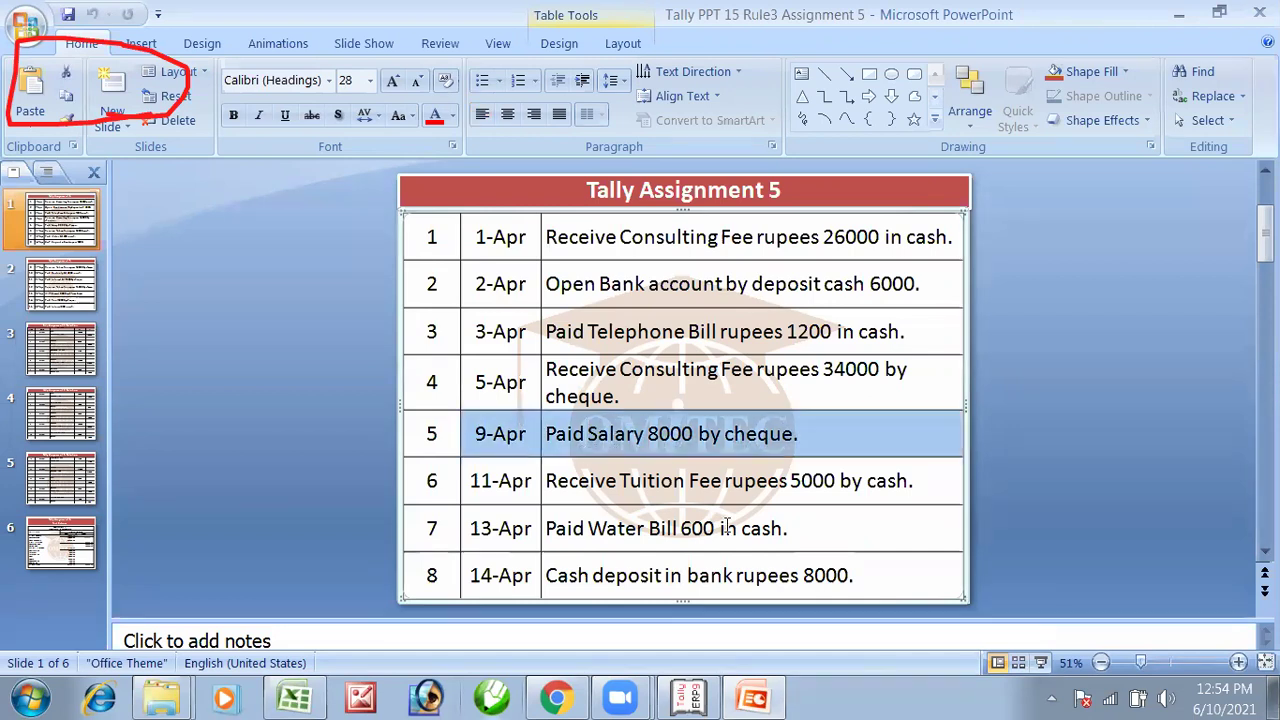
{"action": "left_click", "coordinate": [710, 455]}
{"action": "key", "text": "alt+Tab"}
Debit Salary A/c with 8000 in the payment voucher, checking the amount on the PowerPoint slide.
{"action": "type", "text": "Sala"}
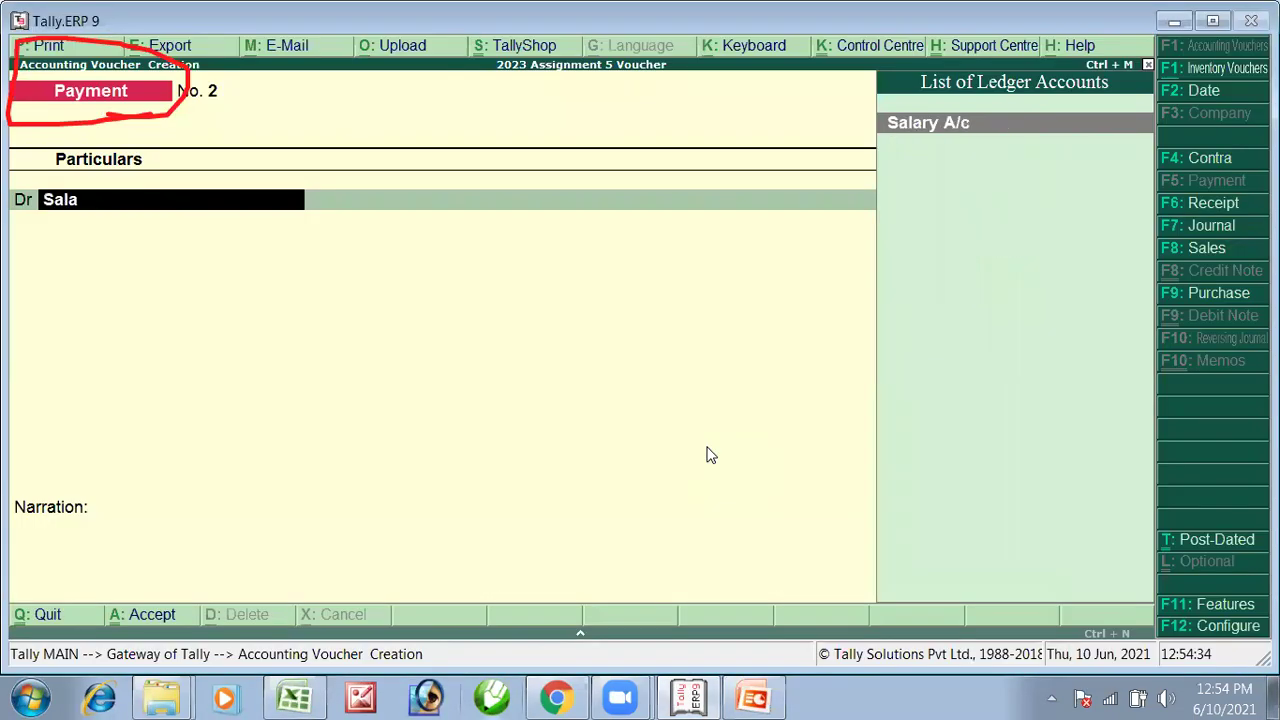
{"action": "key", "text": "Return"}
{"action": "key", "text": "alt+Tab"}
{"action": "key", "text": "alt+Tab"}
{"action": "type", "text": "8000"}
{"action": "key", "text": "Return"}
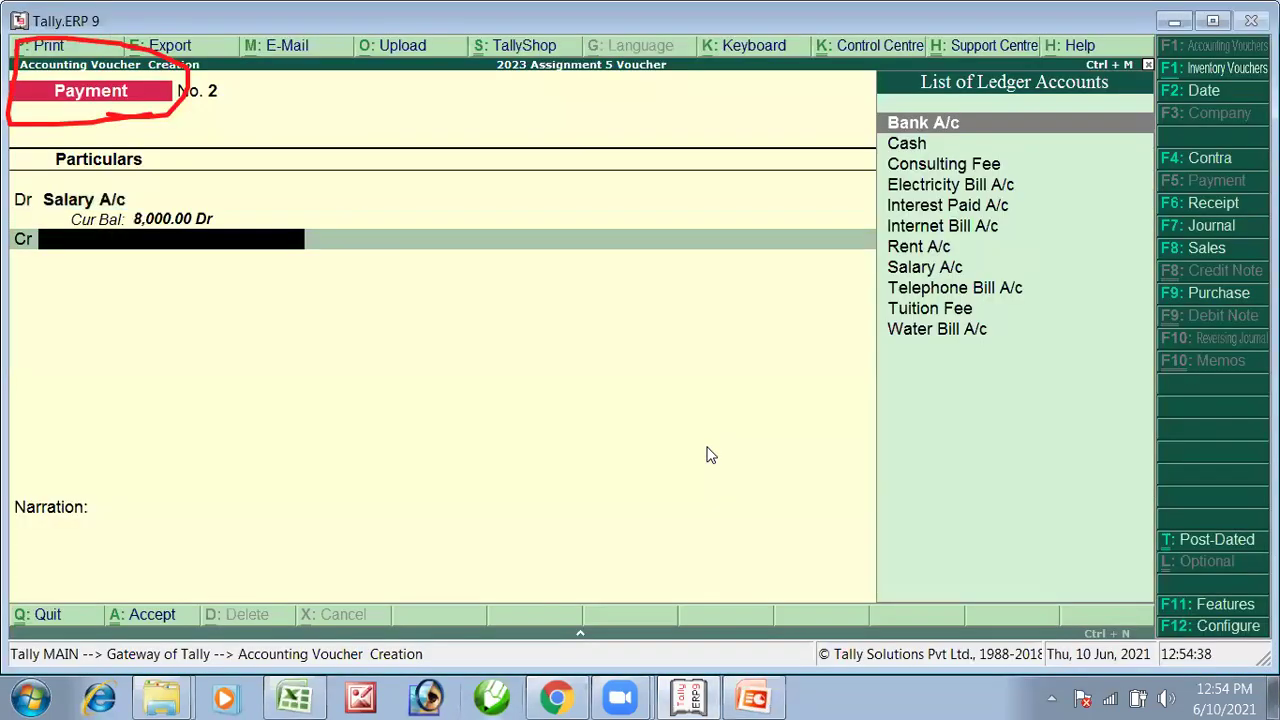
Credit Bank A/c with 8,000.00 and save the salary payment voucher.
{"action": "type", "text": "Bank"}
{"action": "key", "text": "Return"}
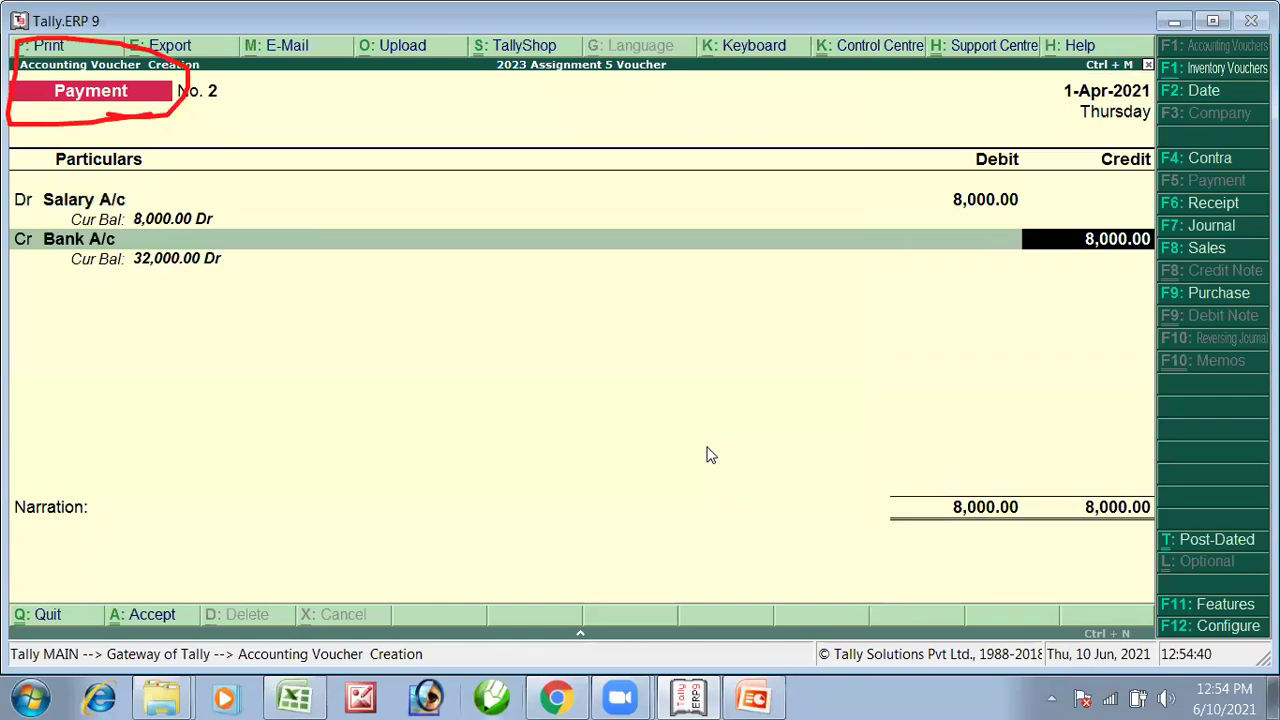
{"action": "key", "text": "Return"}
{"action": "key", "text": "Return"}
{"action": "key", "text": "Return"}
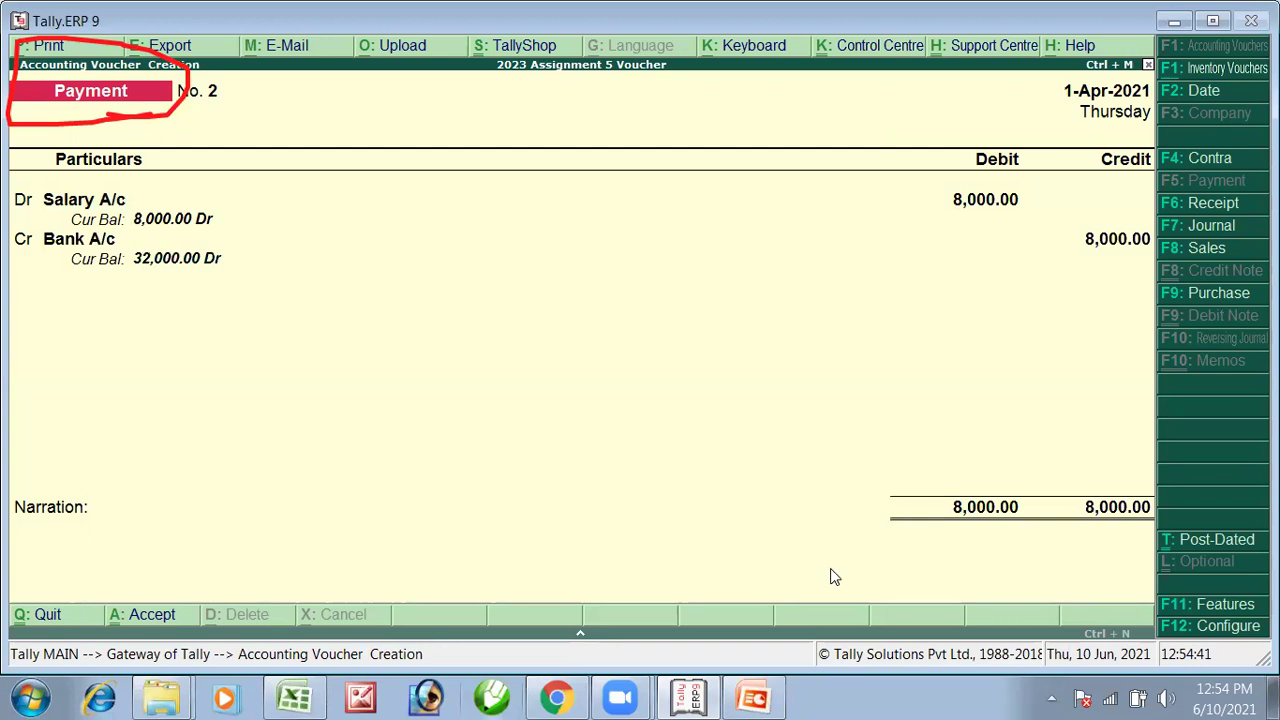
{"action": "key", "text": "Return"}
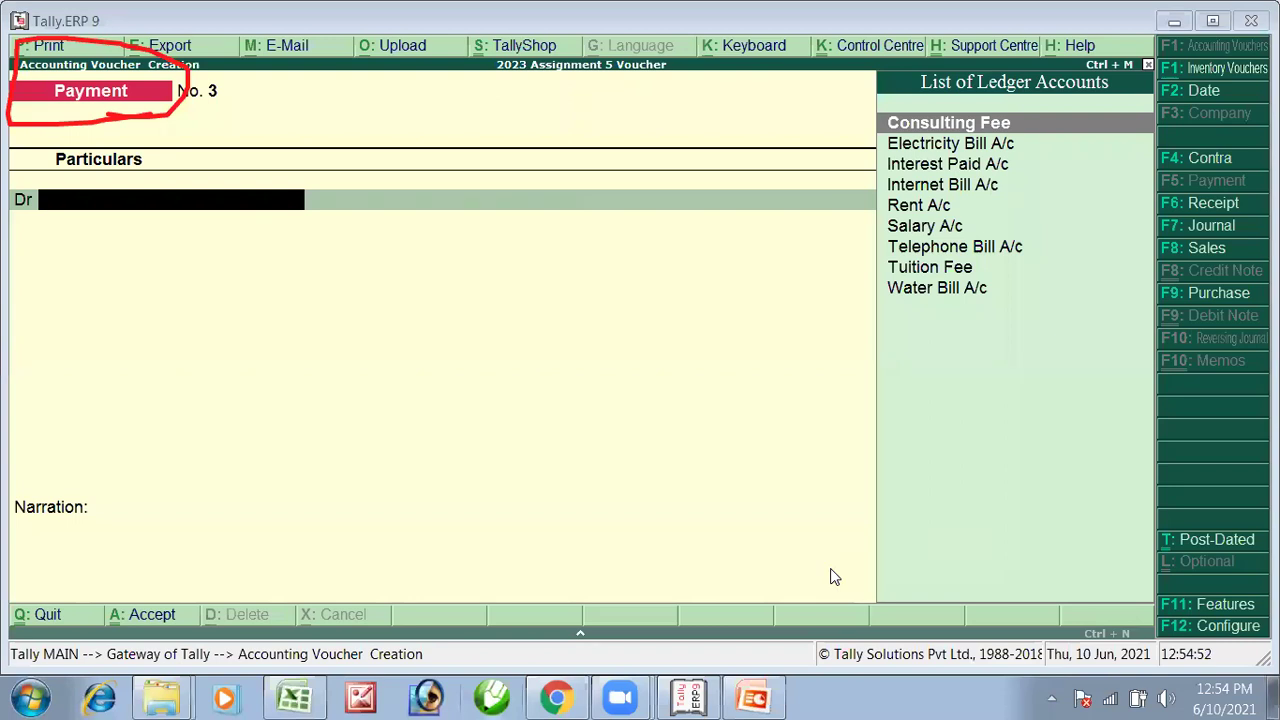
Check entry 6, the tuition fee in cash, on the PowerPoint slide and change the Tally.ERP 9 voucher type to Receipt.
{"action": "key", "text": "alt+Tab"}
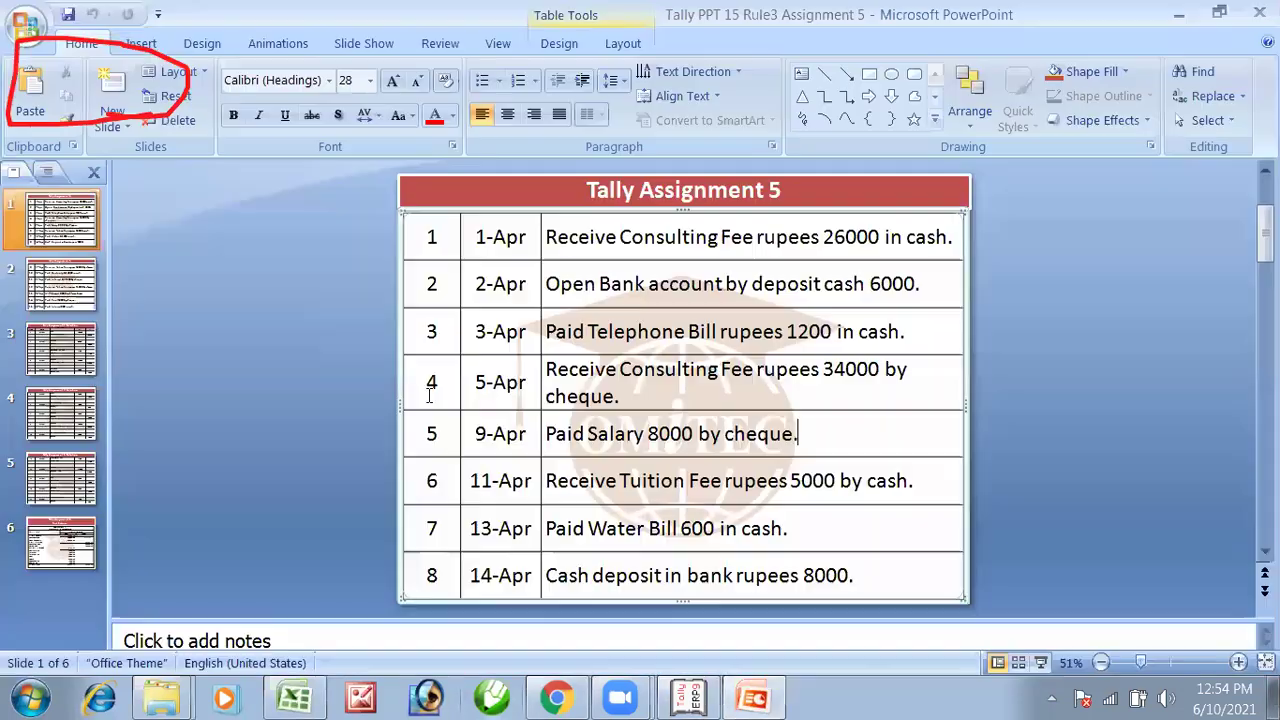
{"action": "left_click_drag", "start_coordinate": [562, 482], "coordinate": [731, 490]}
{"action": "left_click", "coordinate": [611, 486]}
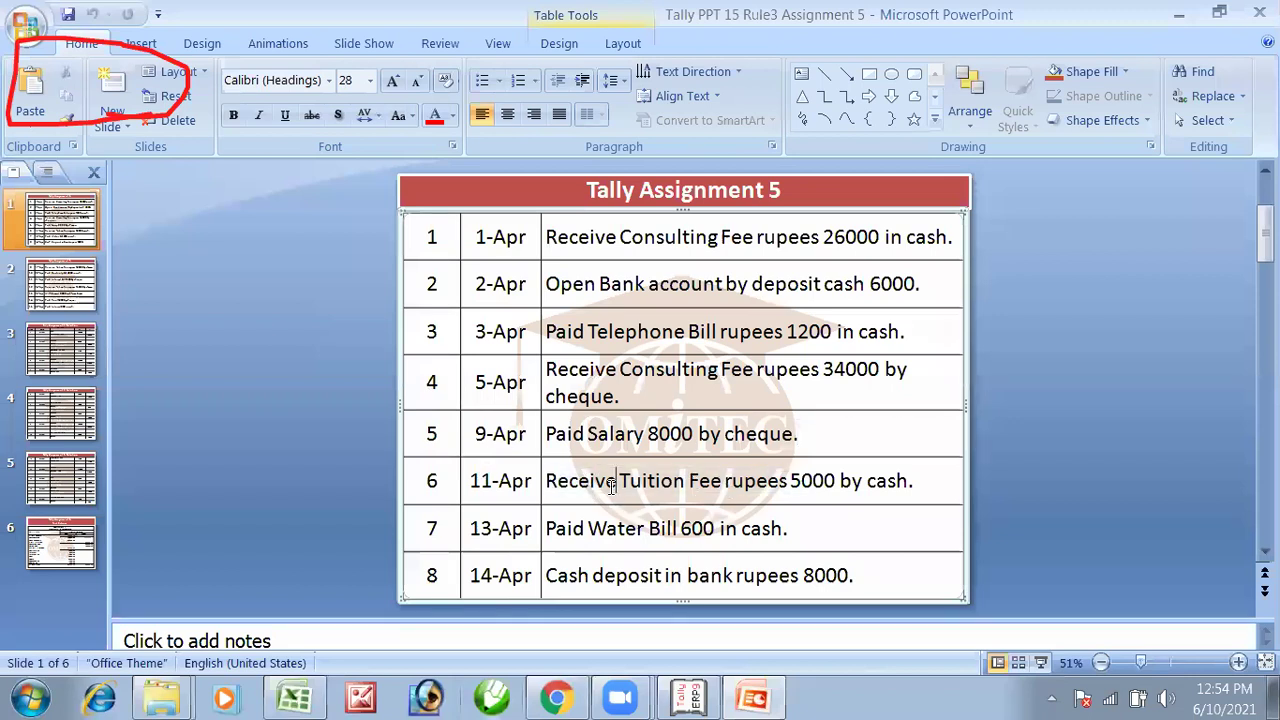
{"action": "key", "text": "alt+Tab"}
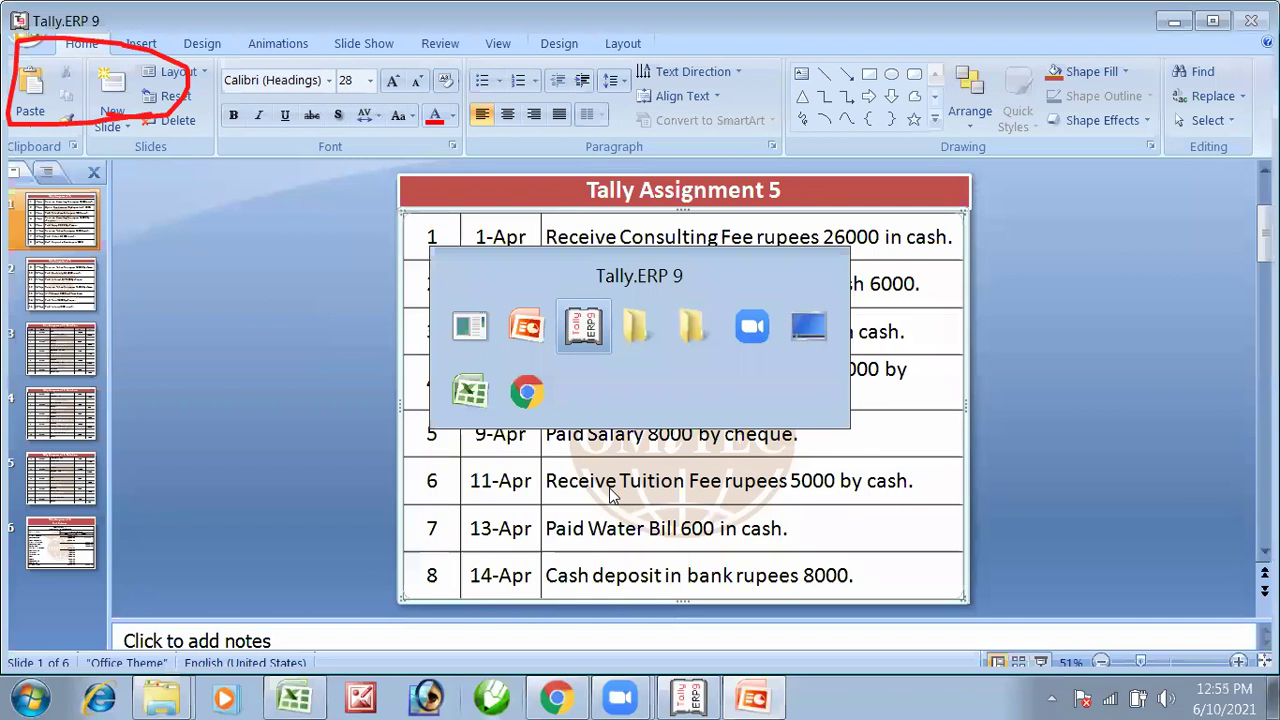
{"action": "key", "text": "F6"}
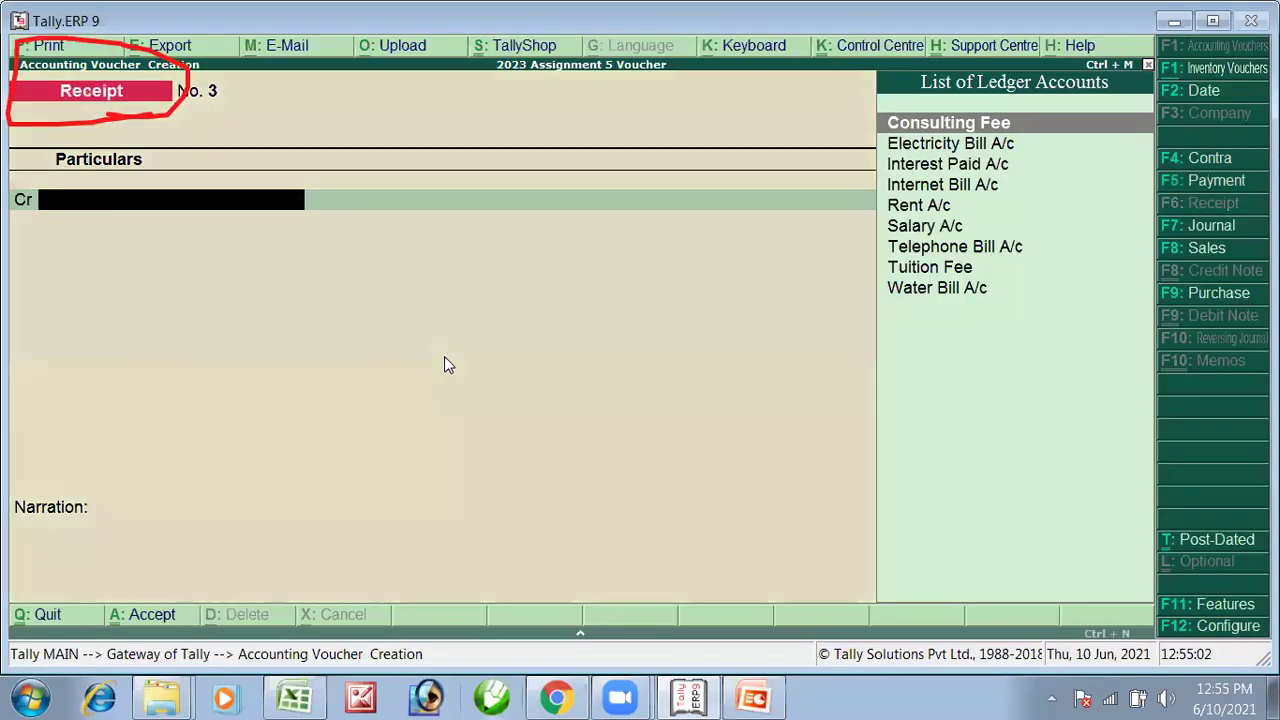
Credit Tuition Fee with 5000 in the receipt voucher, checking entry 6 on the PowerPoint slide.
{"action": "key", "text": "alt+Tab"}
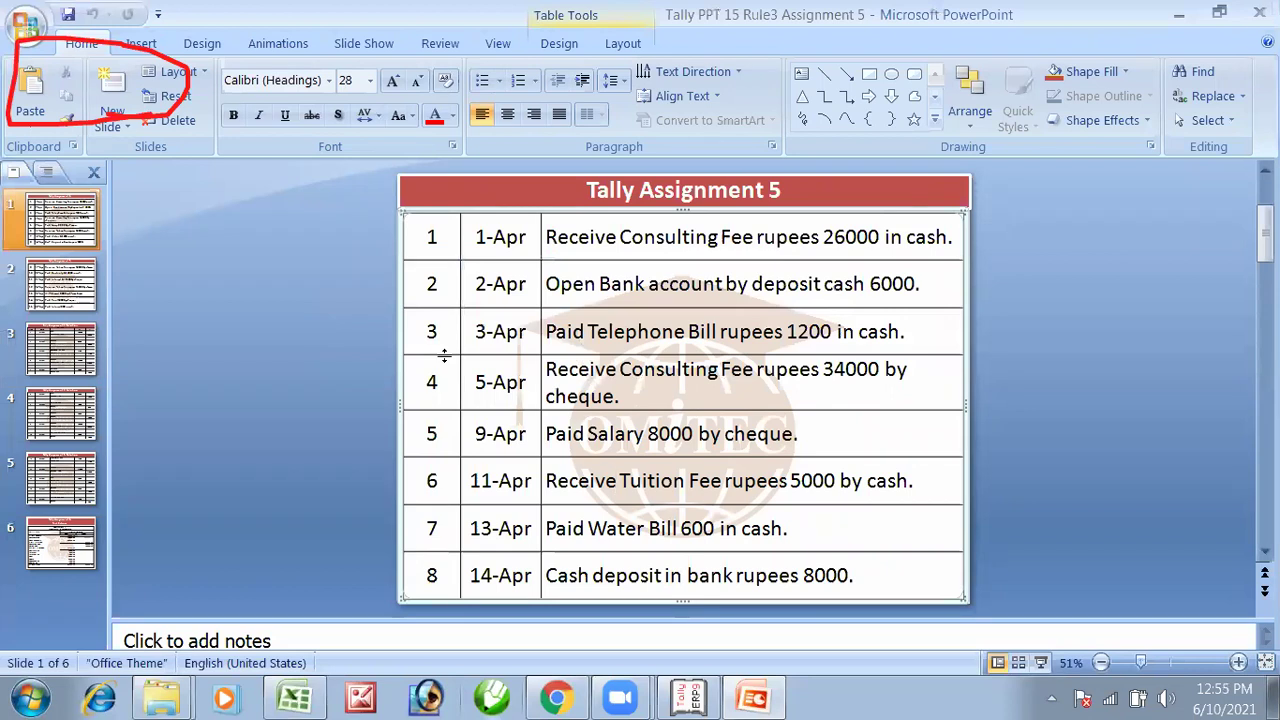
{"action": "key", "text": "alt+Tab"}
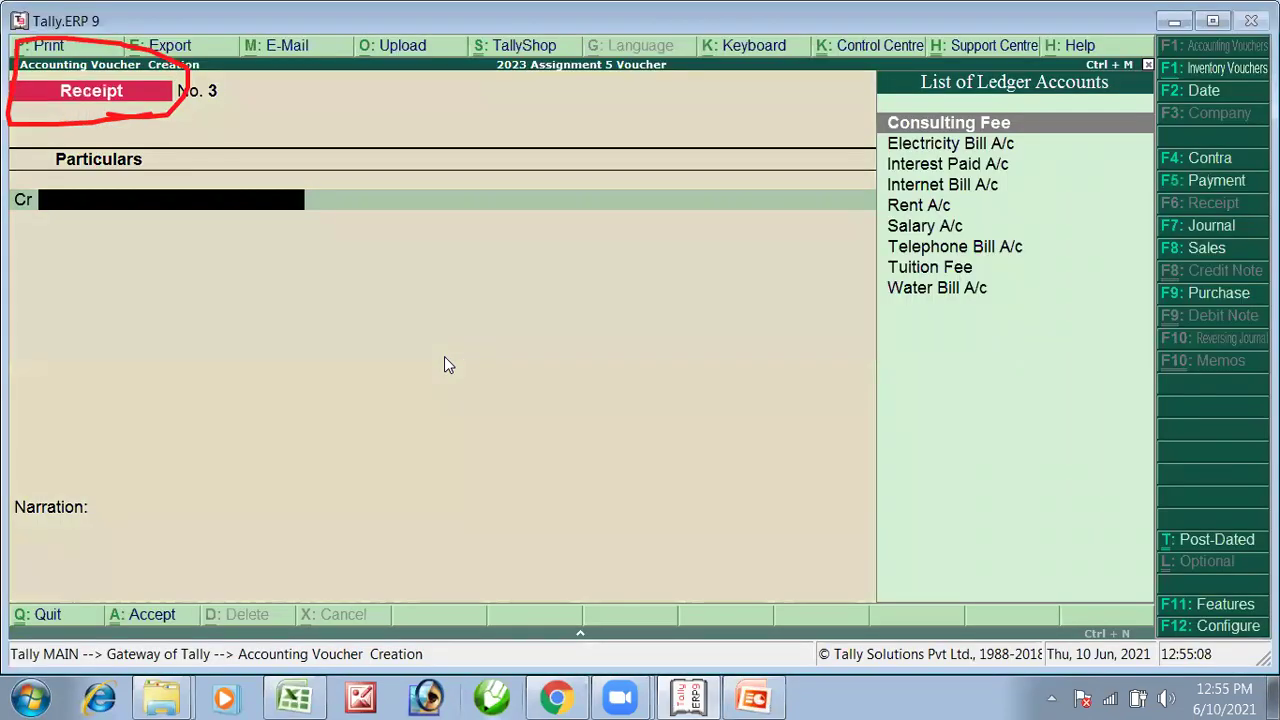
{"action": "type", "text": "ri"}
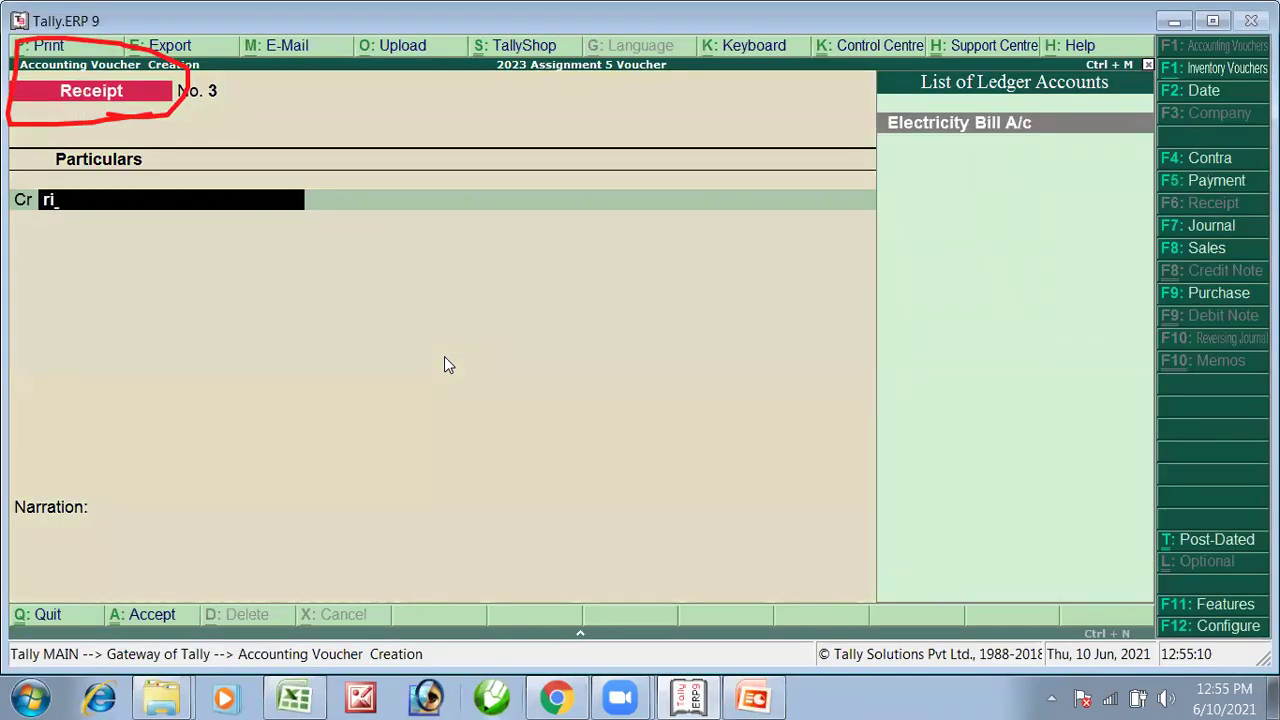
{"action": "key", "text": "BackSpace"}
{"action": "key", "text": "BackSpace"}
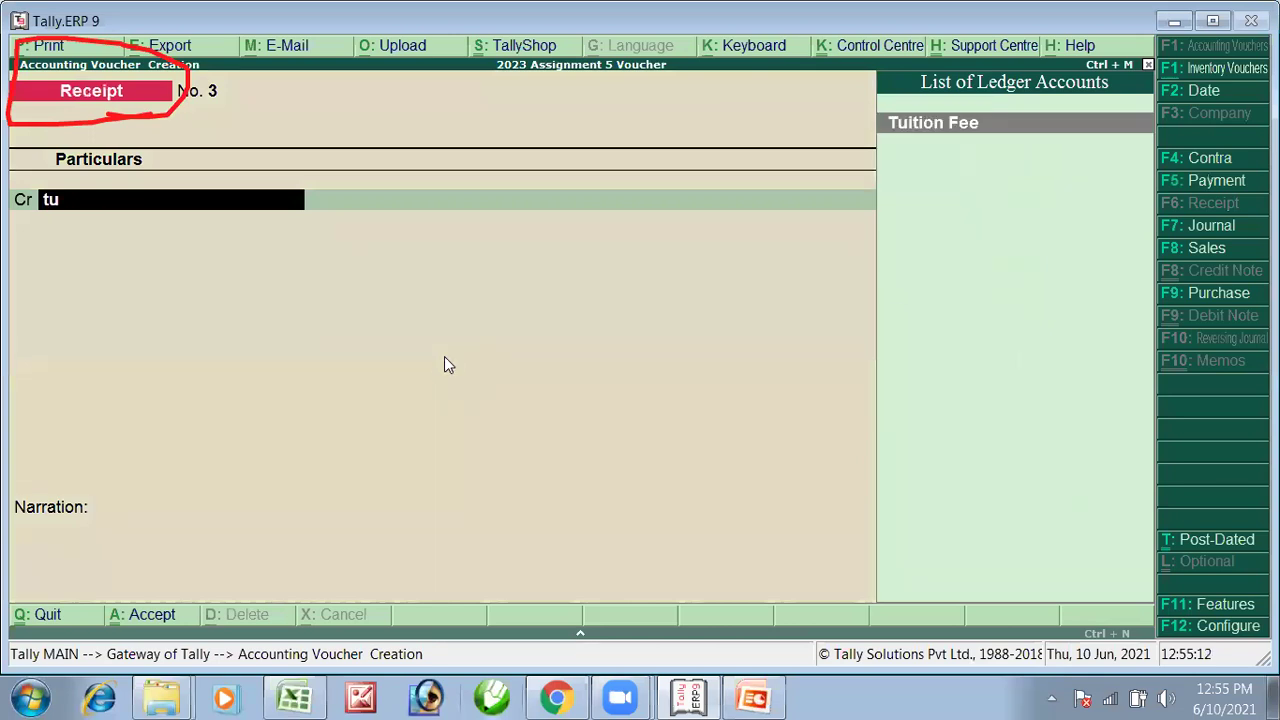
{"action": "key", "text": "Return"}
{"action": "key", "text": "alt+Tab"}
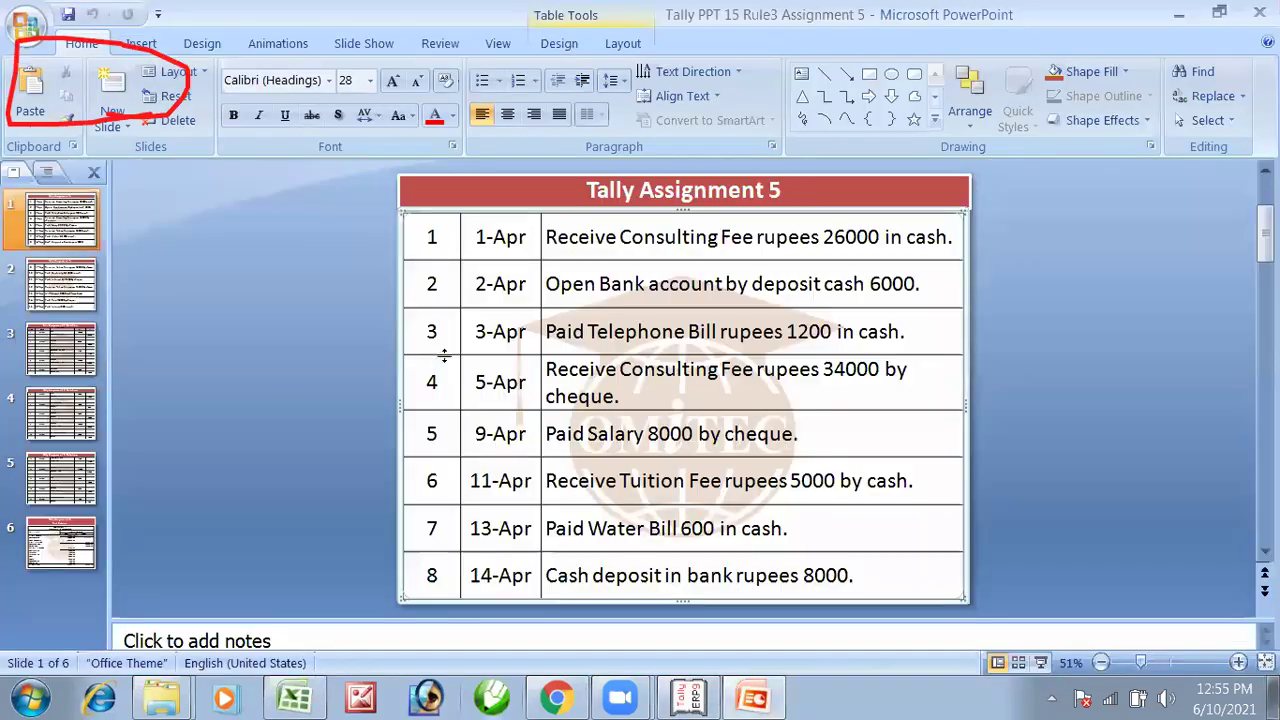
{"action": "key", "text": "alt+Tab"}
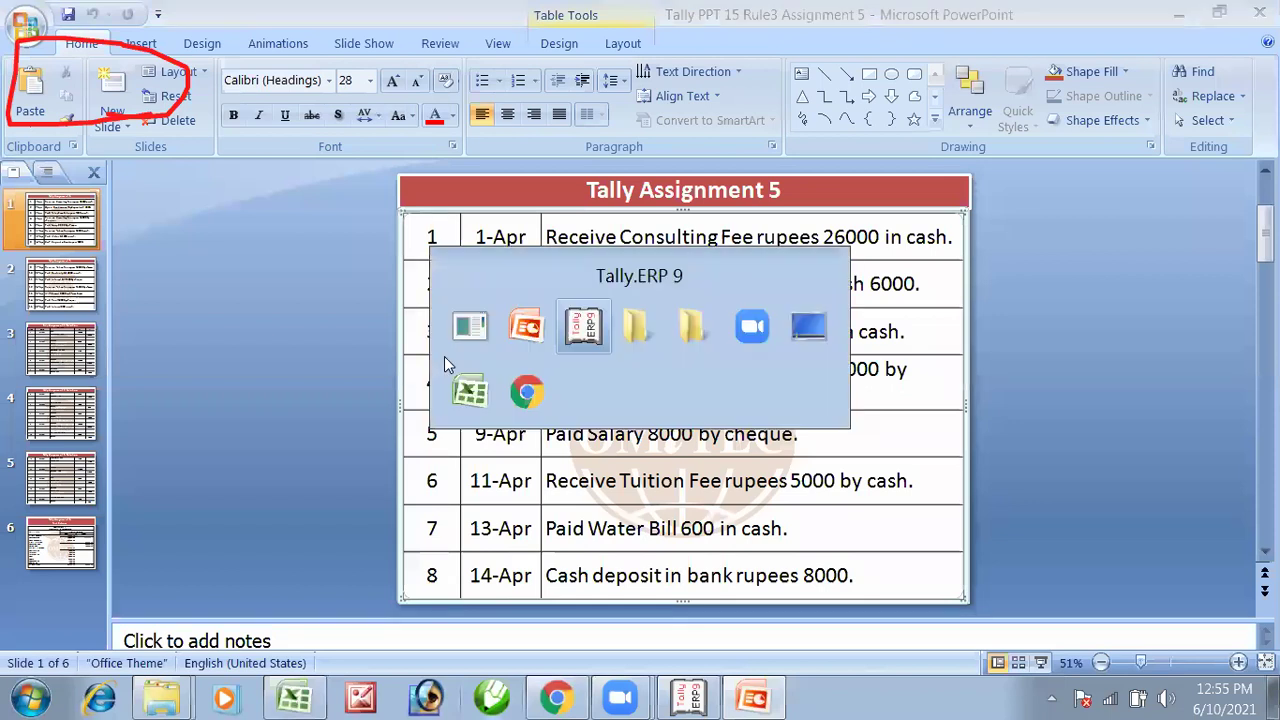
{"action": "key", "text": "alt+Tab"}
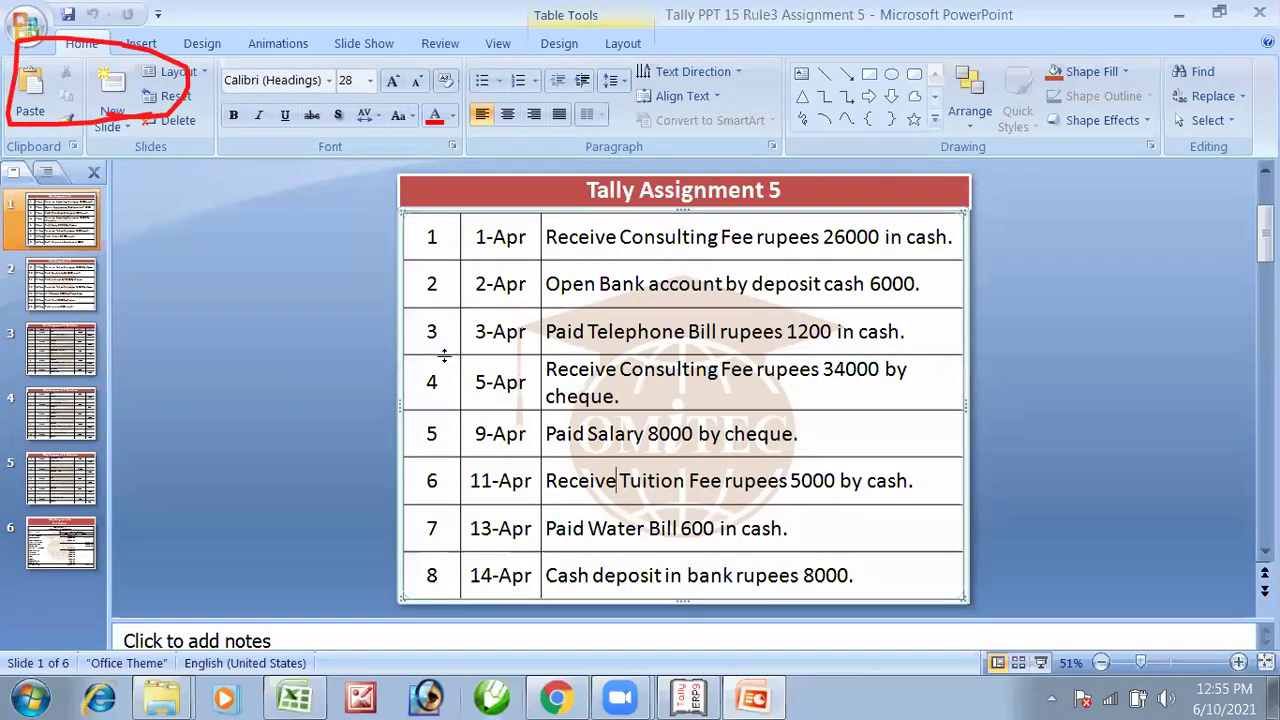
{"action": "key", "text": "alt+Tab"}
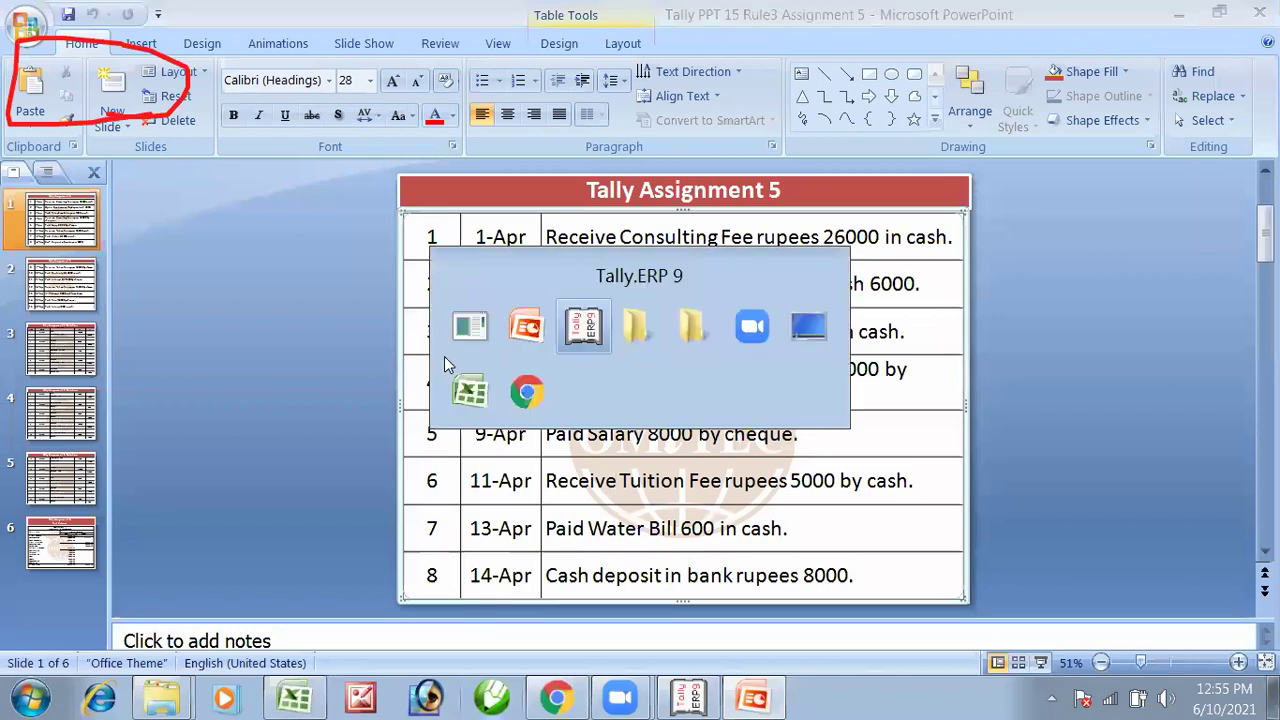
{"action": "type", "text": "5000"}
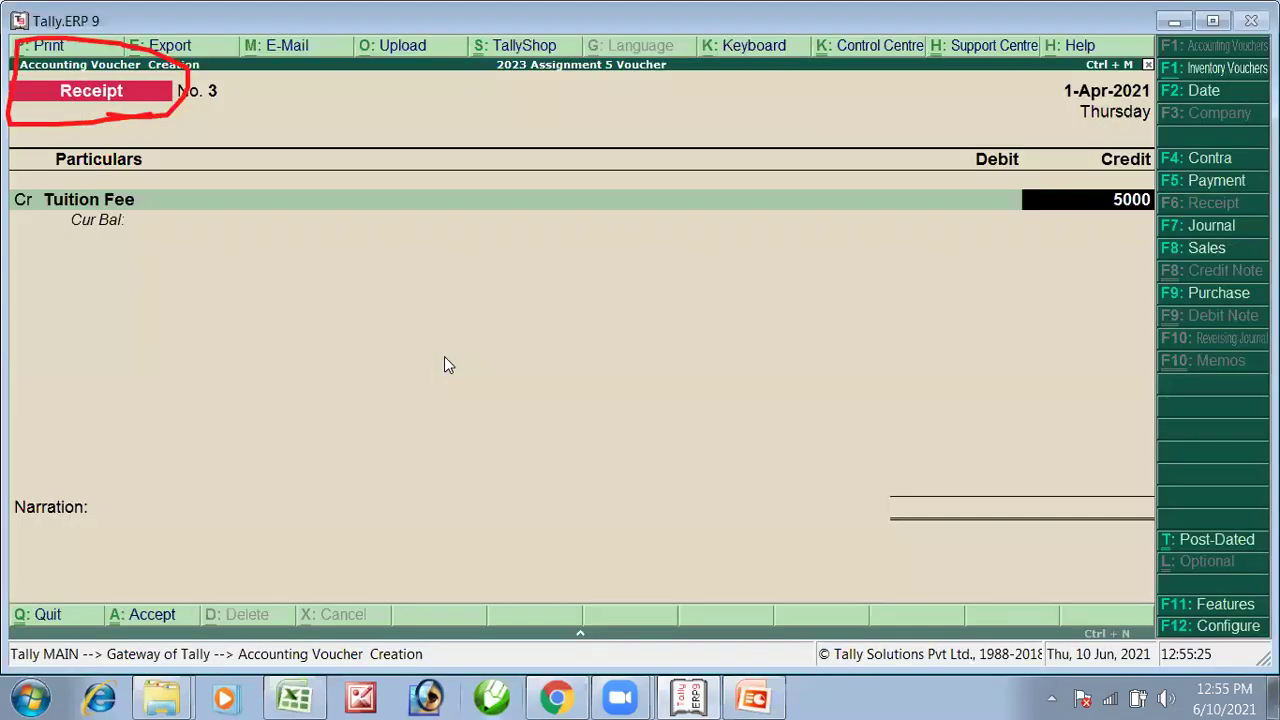
{"action": "key", "text": "Return"}
Debit Cash with 5,000.00 and save the tuition fee receipt voucher.
{"action": "type", "text": "Cash"}
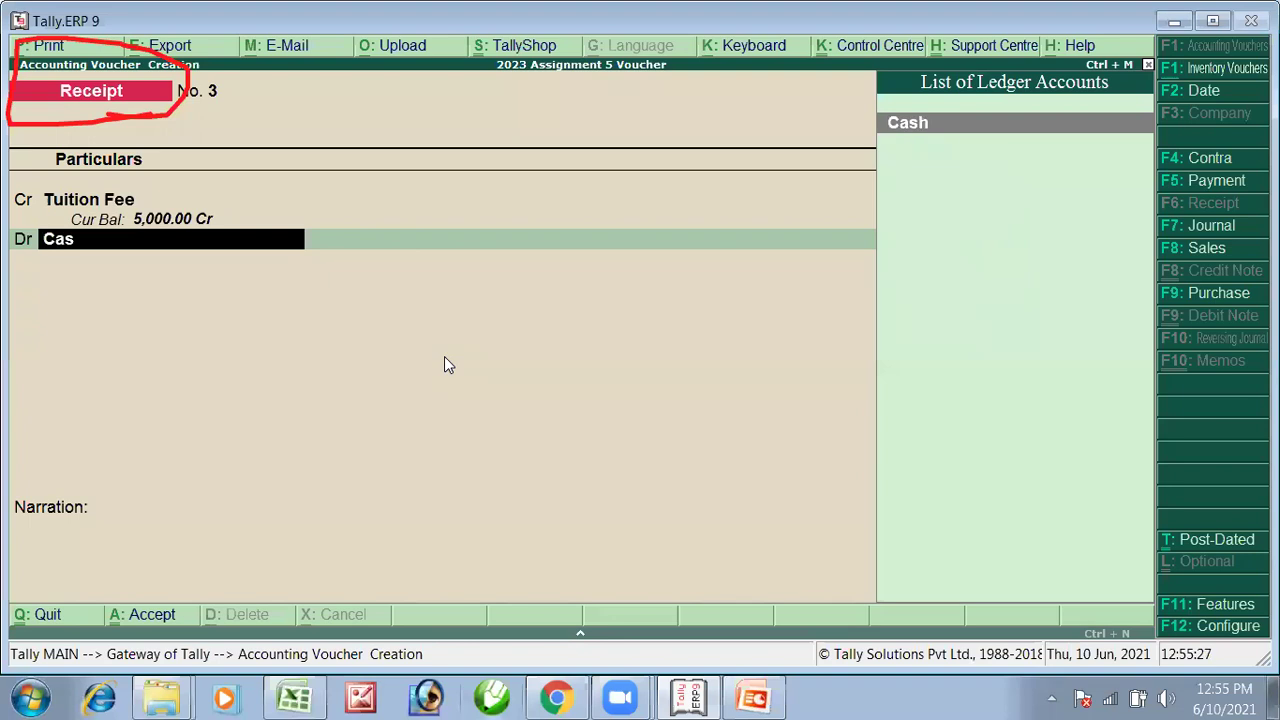
{"action": "key", "text": "Return"}
{"action": "key", "text": "Return"}
{"action": "key", "text": "Return"}
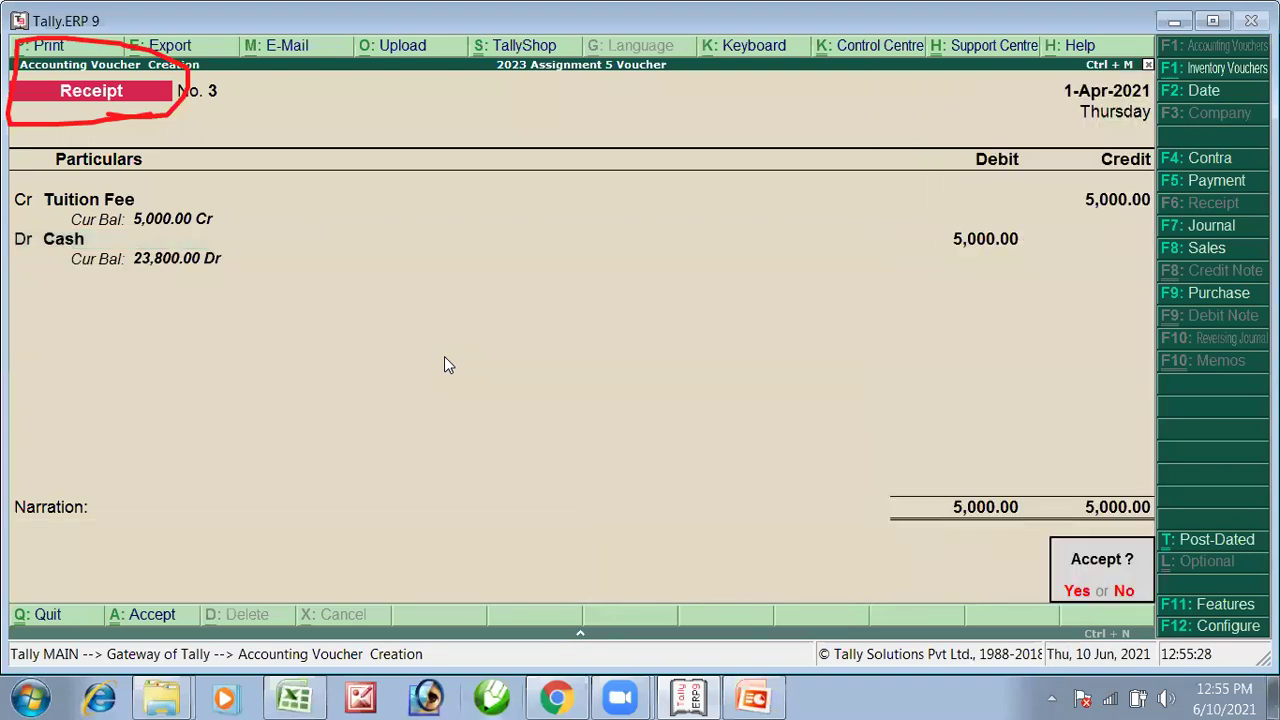
{"action": "key", "text": "Return"}
Switch to PowerPoint and change the dates of entries 2 to 5 on slide 1 to 1-Apr.
{"action": "key", "text": "alt+Tab"}
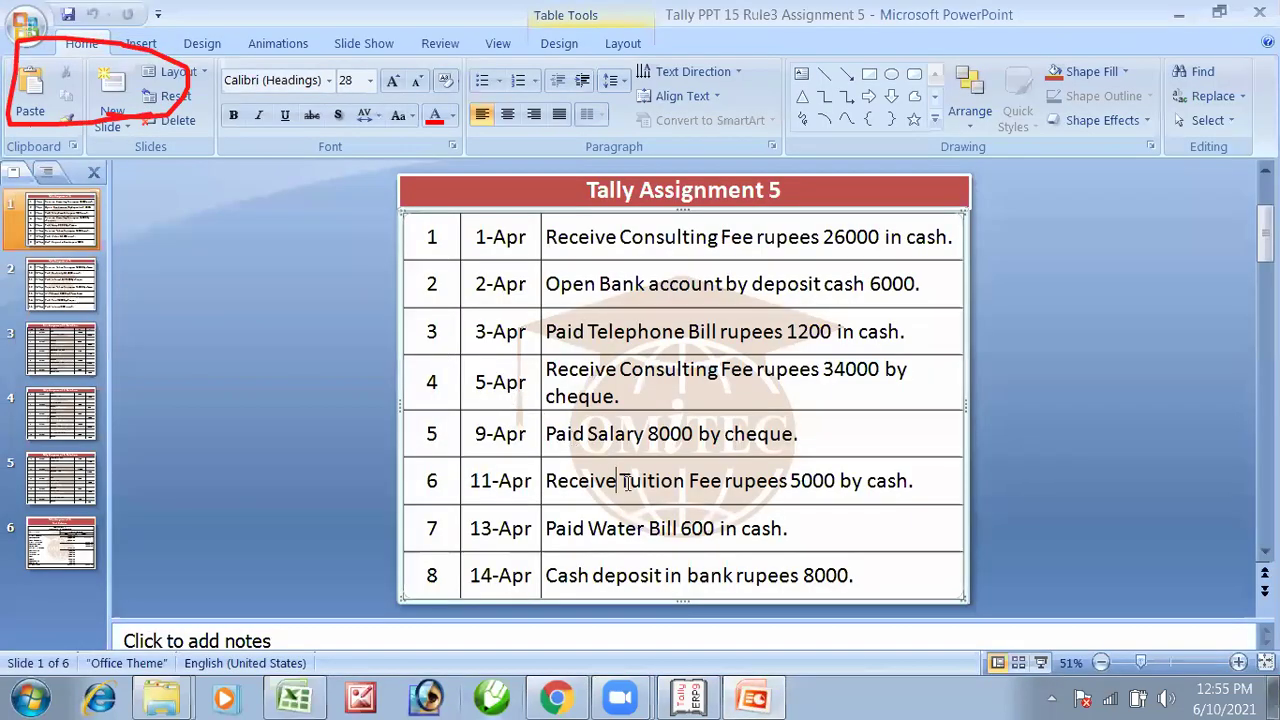
{"action": "left_click", "coordinate": [76, 272]}
{"action": "left_click", "coordinate": [62, 372]}
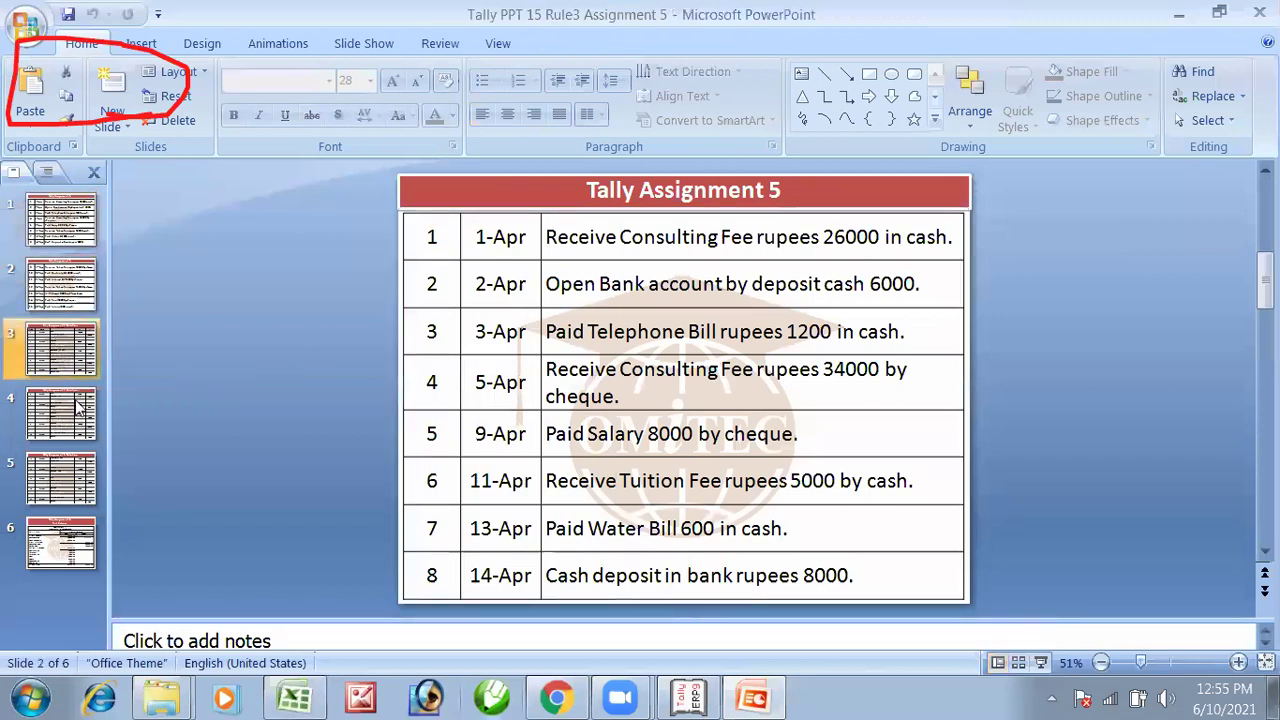
{"action": "left_click", "coordinate": [83, 232]}
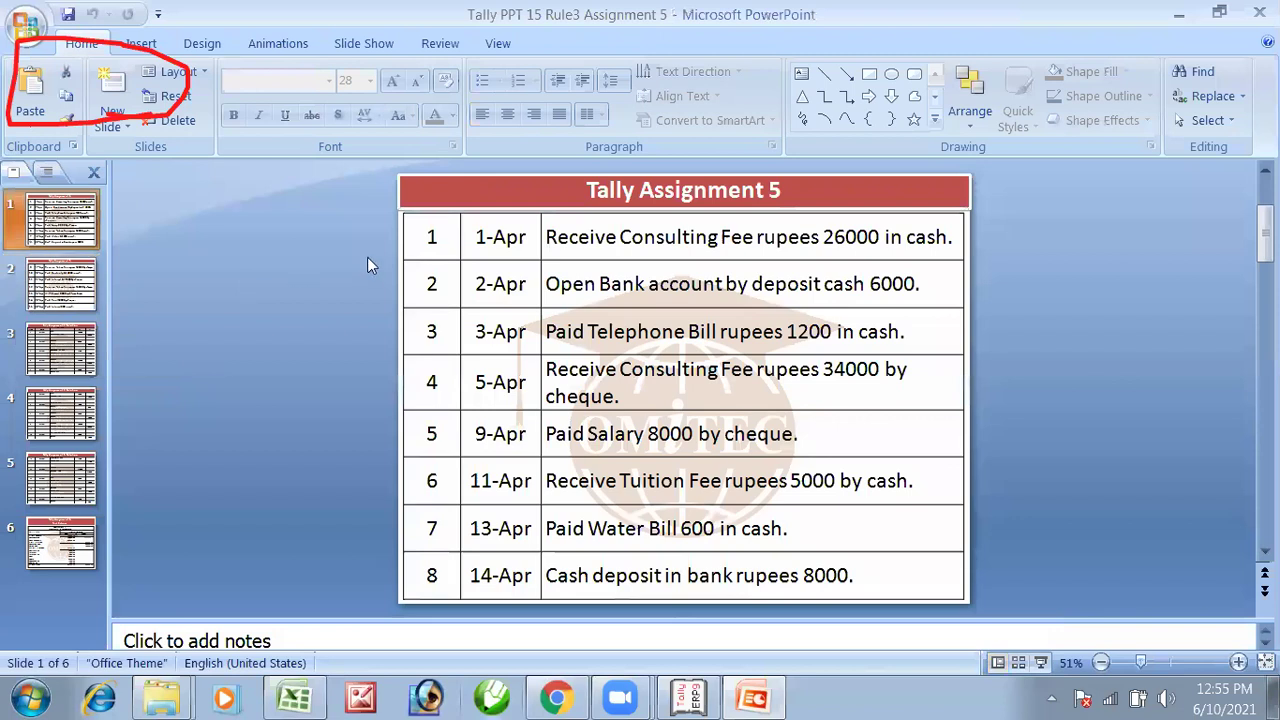
{"action": "left_click", "coordinate": [484, 280]}
{"action": "key", "text": "BackSpace"}
{"action": "type", "text": "1"}
{"action": "left_click", "coordinate": [484, 331]}
{"action": "key", "text": "BackSpace"}
{"action": "type", "text": "1"}
{"action": "left_click", "coordinate": [486, 382]}
{"action": "key", "text": "BackSpace"}
{"action": "type", "text": "1"}
{"action": "left_click", "coordinate": [486, 433]}
{"action": "key", "text": "BackSpace"}
{"action": "type", "text": "1"}
Change the dates of entries 6 to 8 on slide 1 to 1-Apr.
{"action": "key", "text": "Down"}
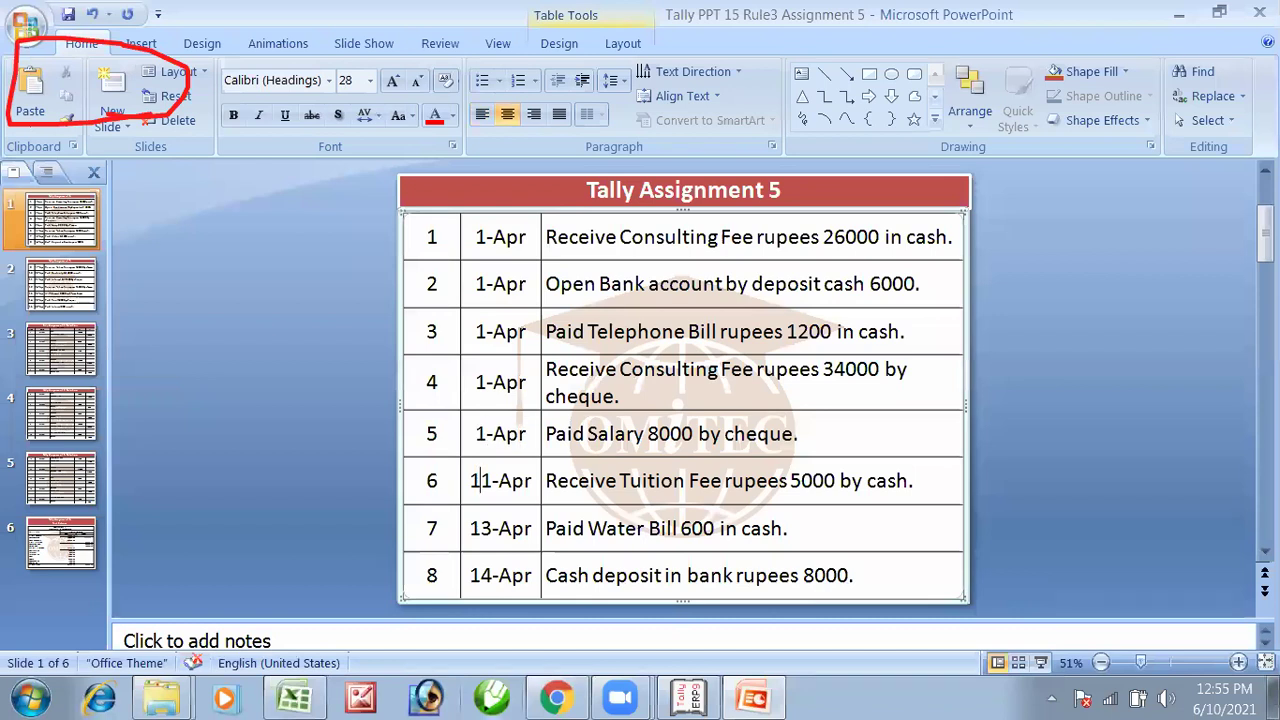
{"action": "key", "text": "BackSpace"}
{"action": "key", "text": "Down"}
{"action": "key", "text": "Right"}
{"action": "key", "text": "Delete"}
{"action": "key", "text": "Down"}
{"action": "key", "text": "Delete"}
{"action": "key", "text": "Down"}
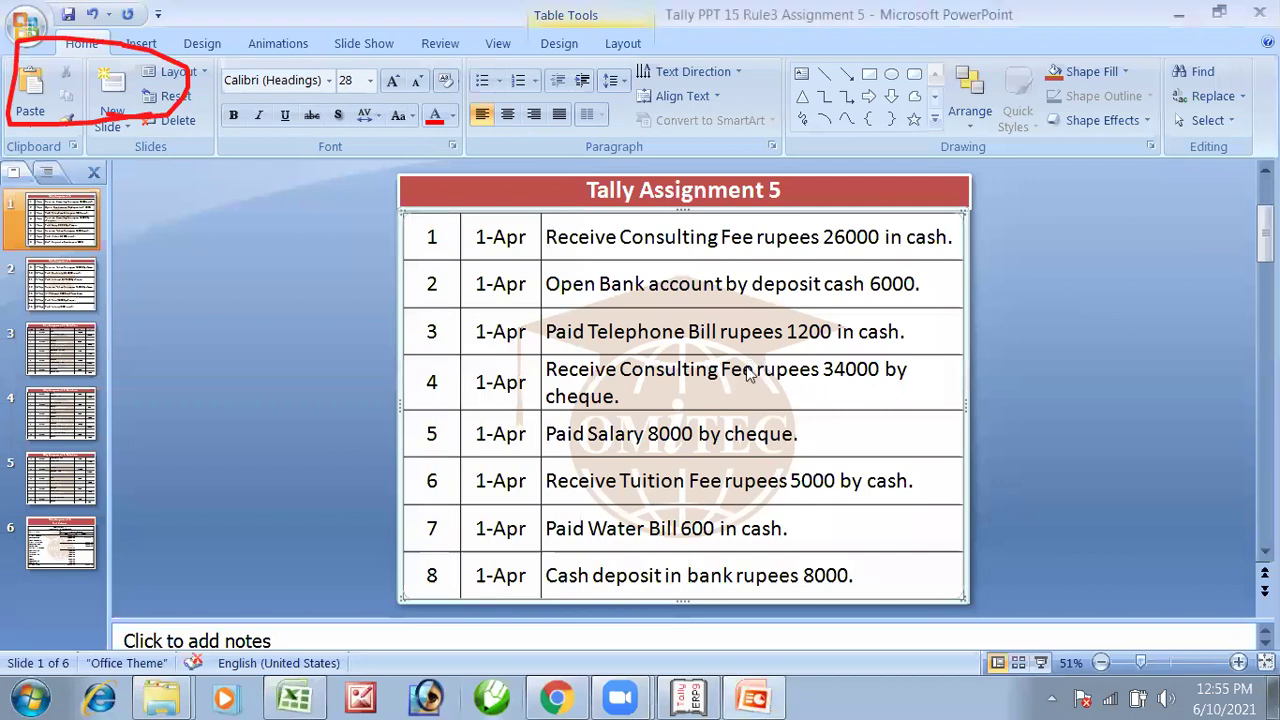
Review entries 7 and 8 on the PowerPoint slide and change the Tally.ERP 9 voucher type to Payment for the water bill.
{"action": "key", "text": "alt+Tab"}
{"action": "key", "text": "alt+Tab"}
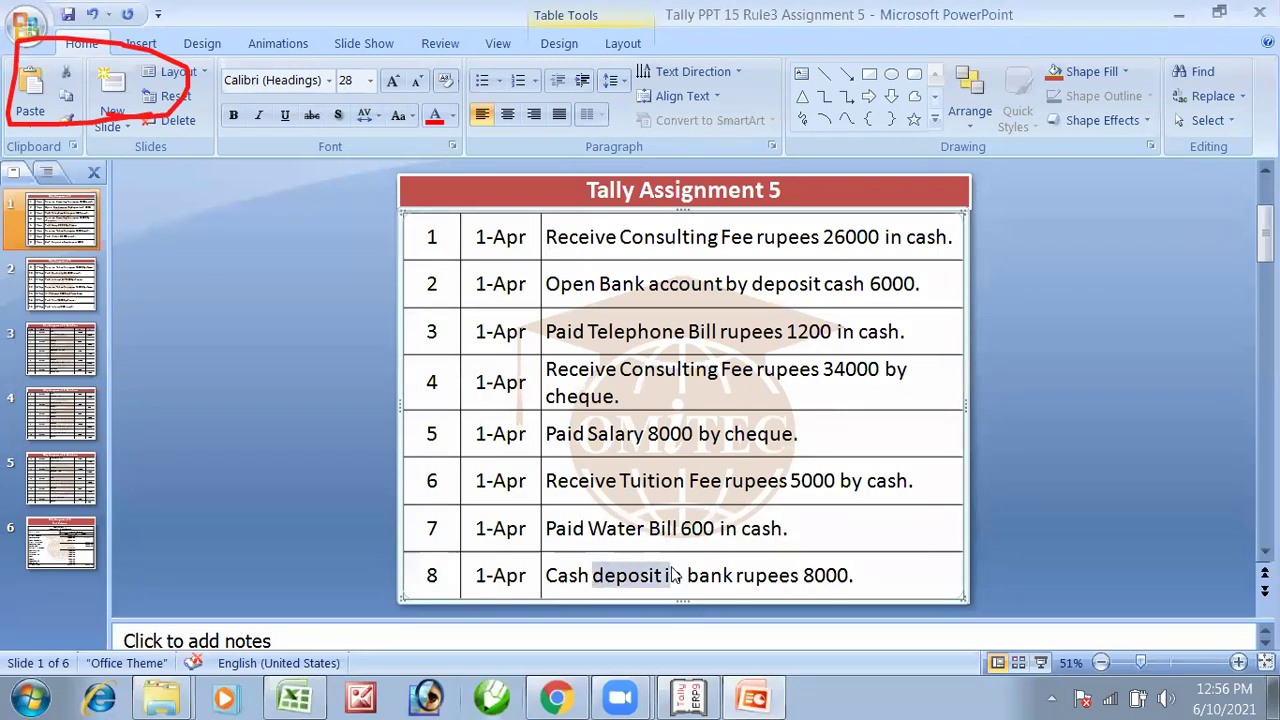
{"action": "key", "text": "alt+Tab"}
{"action": "key", "text": "alt+Tab"}
{"action": "key", "text": "Up"}
{"action": "key", "text": "Up"}
{"action": "key", "text": "Down"}
{"action": "key", "text": "alt+Tab"}
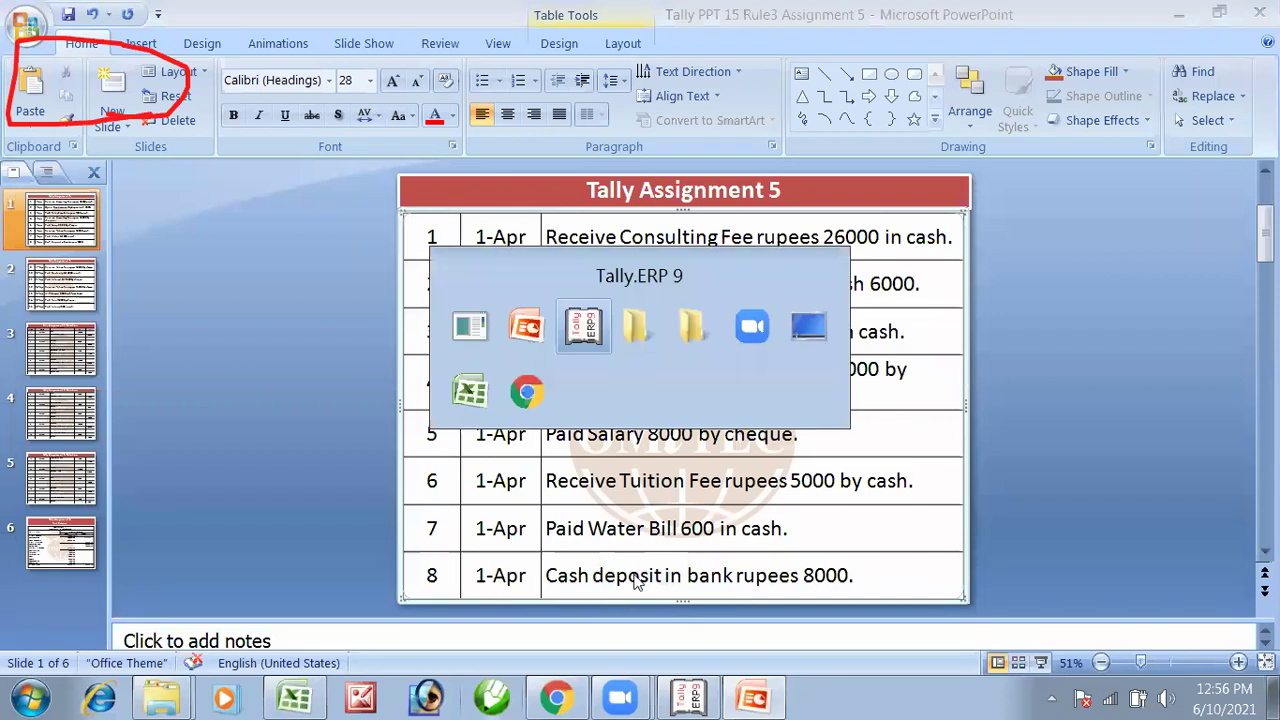
{"action": "key", "text": "F5"}
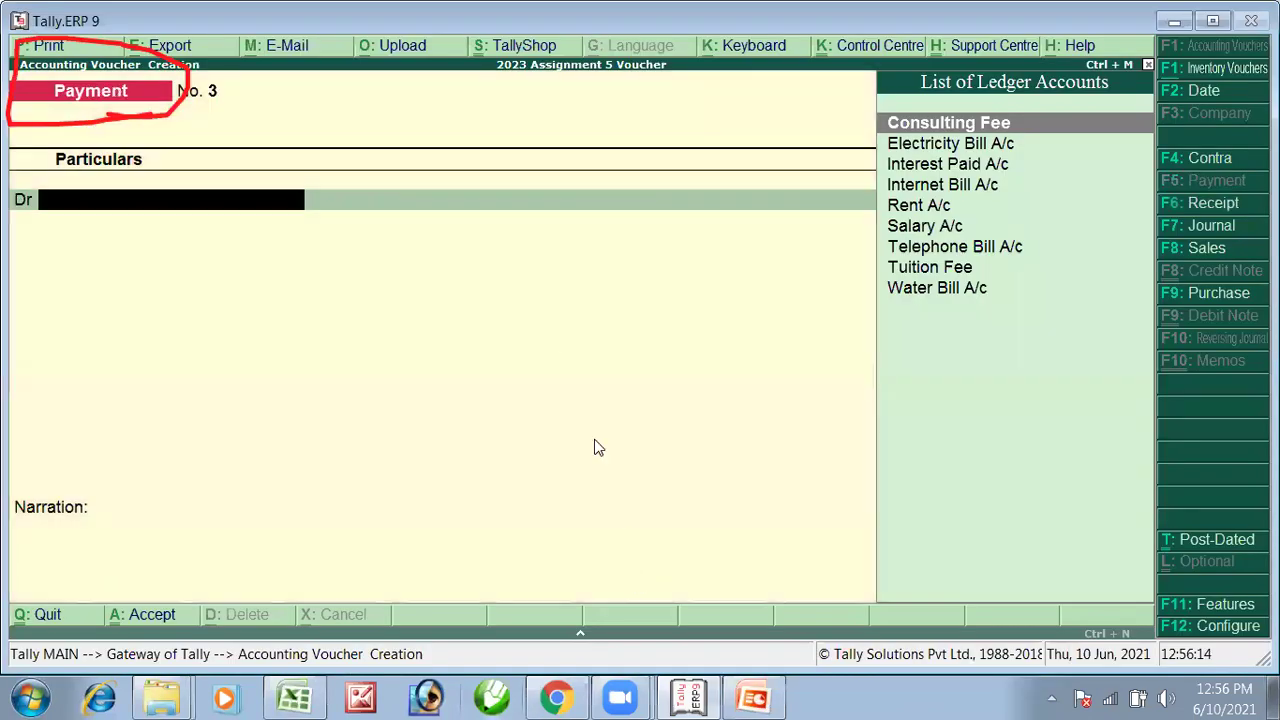
Check entry 7 on the PowerPoint slide and debit Water Bill A/c with 600 in the Tally.ERP 9 payment voucher.
{"action": "key", "text": "alt+Tab"}
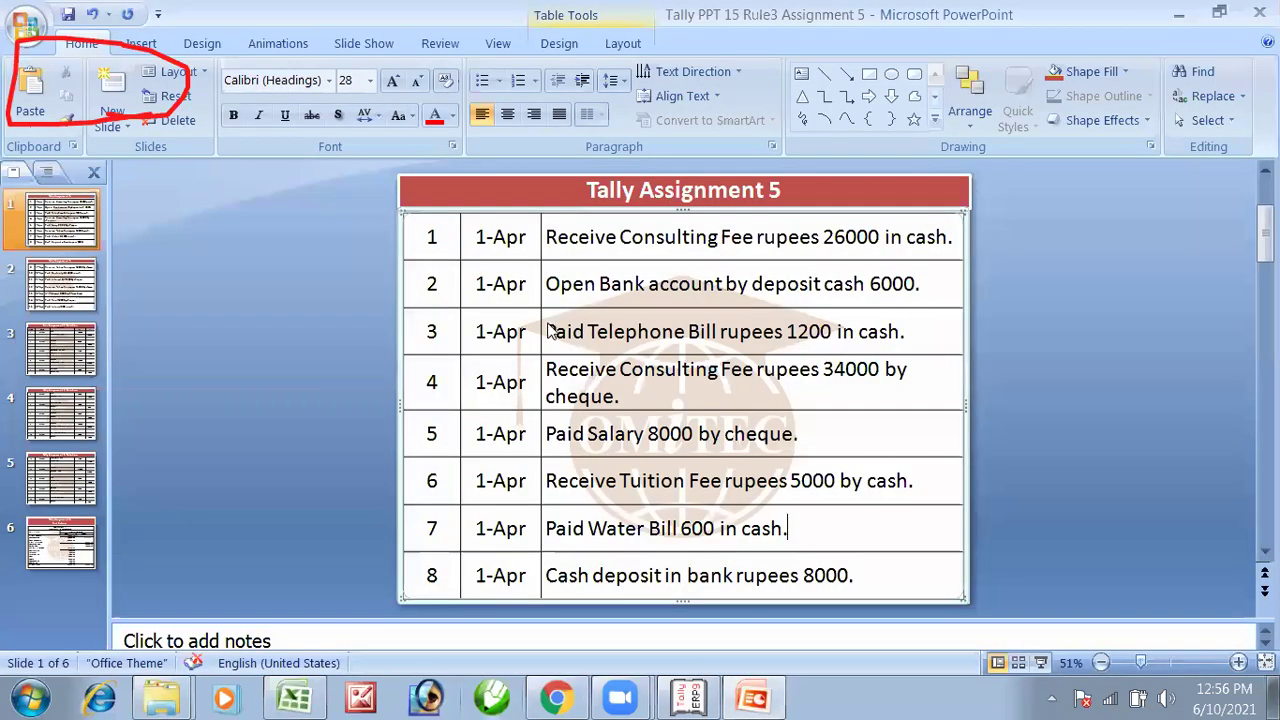
{"action": "key", "text": "alt+Tab"}
{"action": "type", "text": "Wat"}
{"action": "key", "text": "Return"}
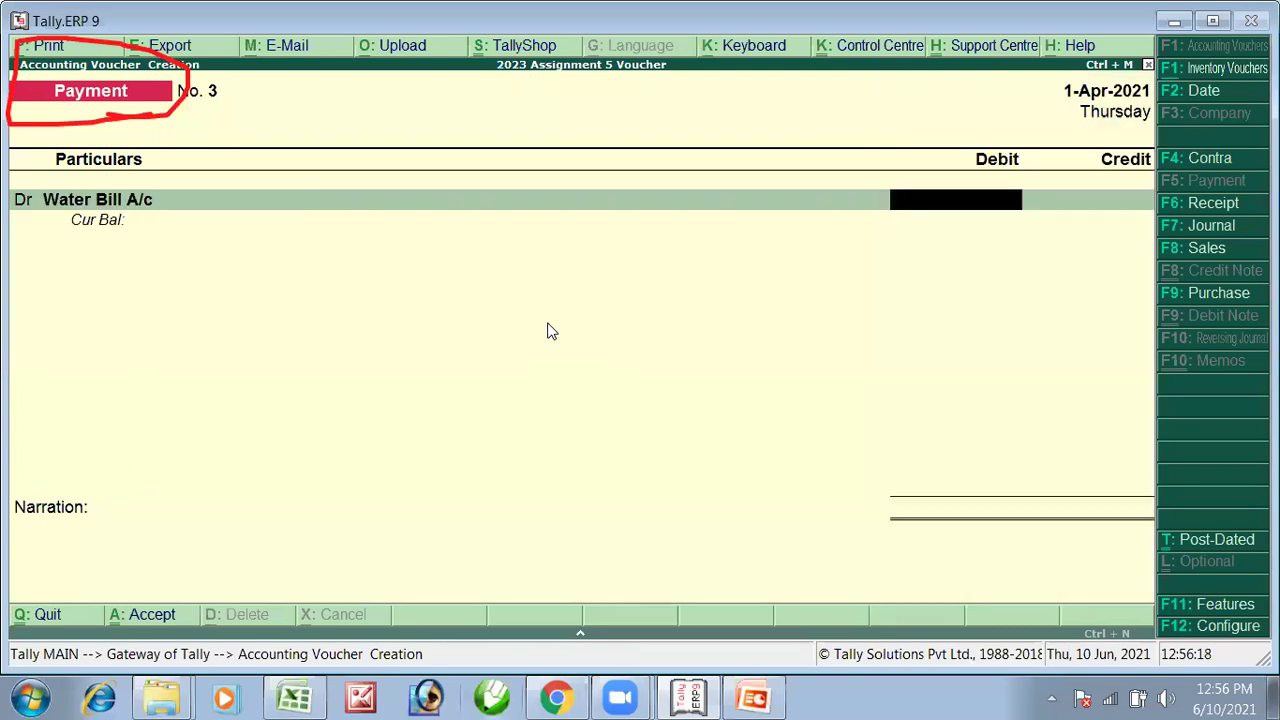
{"action": "key", "text": "alt+Tab"}
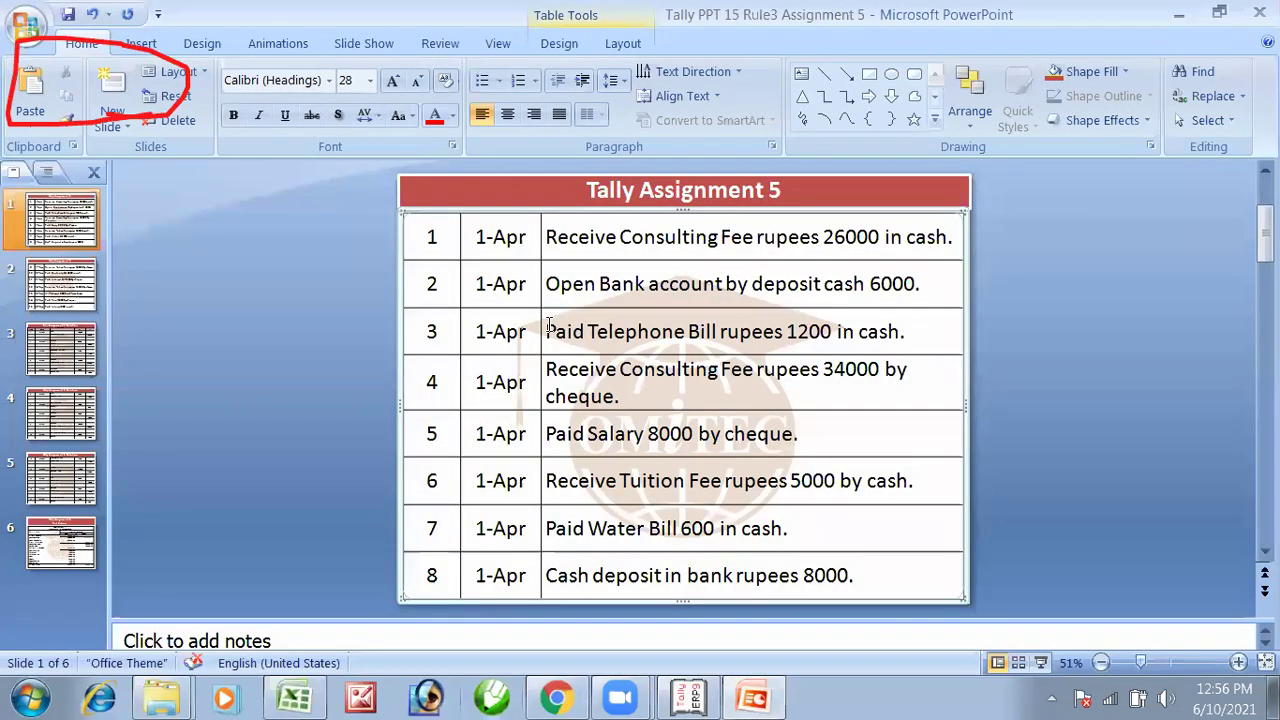
{"action": "key", "text": "alt+Tab"}
{"action": "type", "text": "600"}
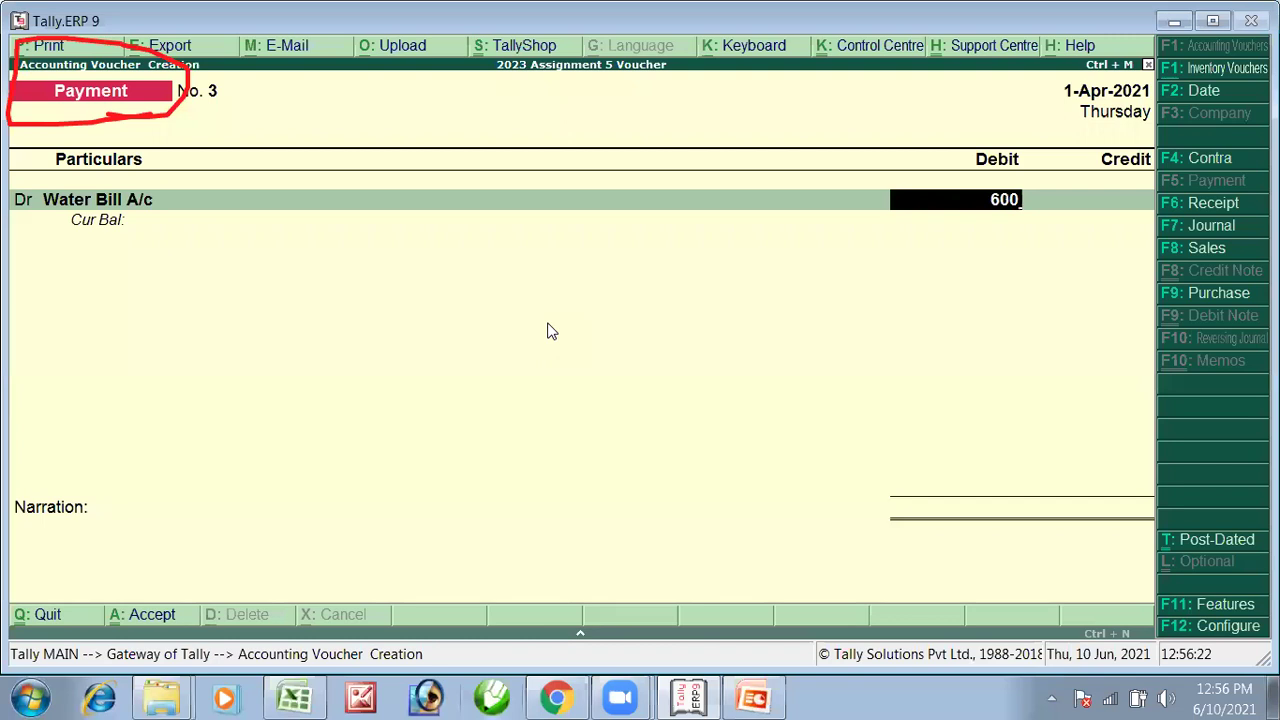
Credit Cash with 600.00 in the water bill payment voucher.
{"action": "key", "text": "Return"}
{"action": "type", "text": "Cash"}
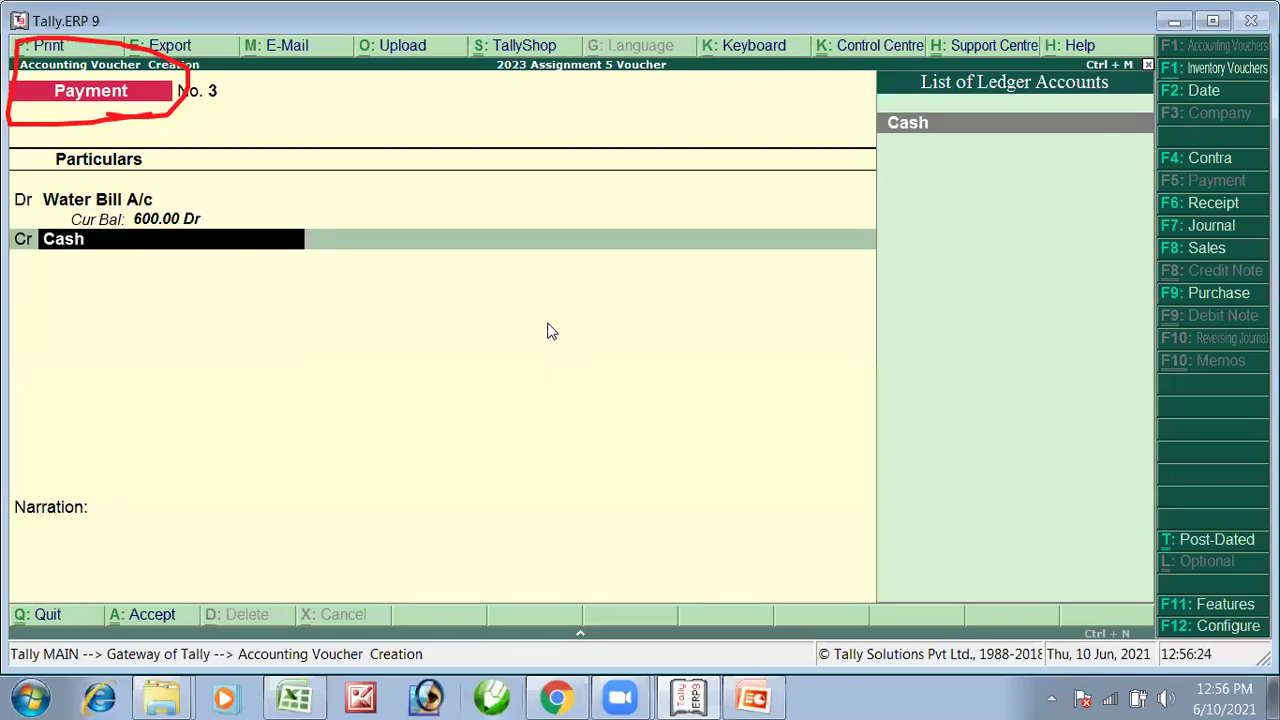
{"action": "key", "text": "Return"}
{"action": "key", "text": "Return"}
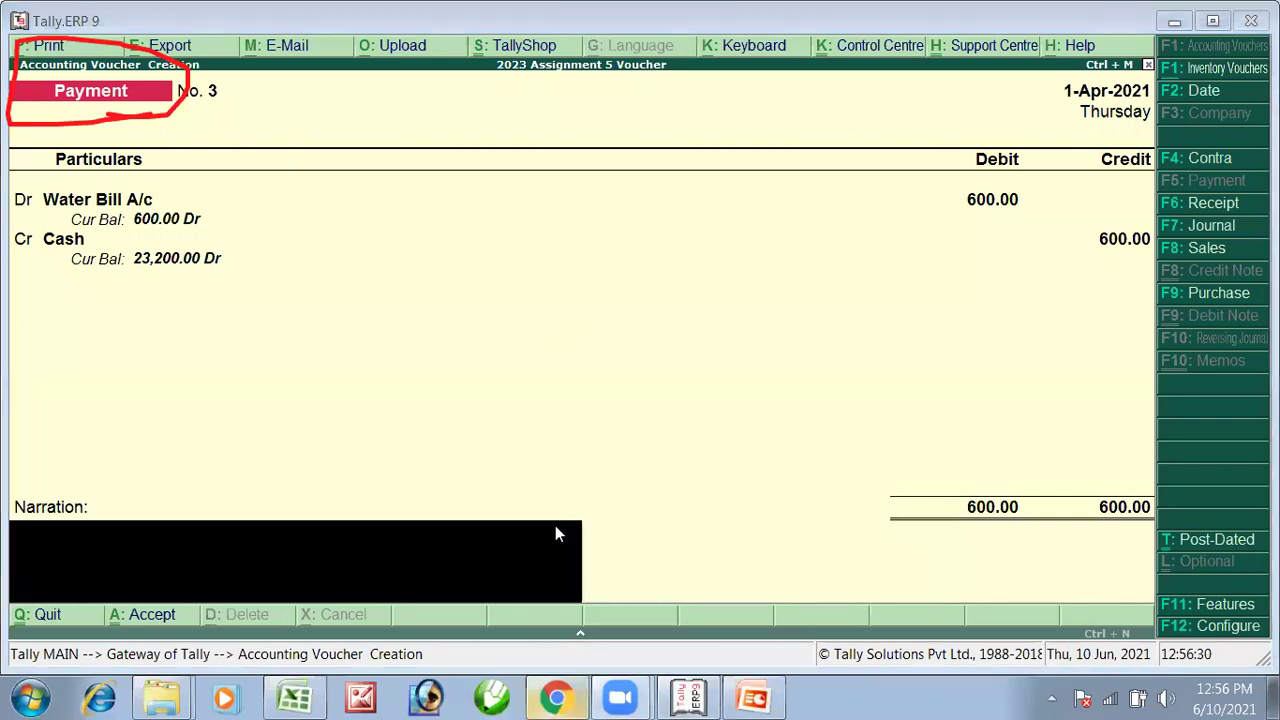
{"action": "mouse_move", "coordinate": [196, 138]}
{"action": "left_mouse_down"}
{"action": "mouse_move", "coordinate": [276, 69]}
{"action": "mouse_move", "coordinate": [138, 78]}
{"action": "mouse_move", "coordinate": [145, 110]}
{"action": "mouse_move", "coordinate": [200, 136]}
{"action": "left_mouse_up"}
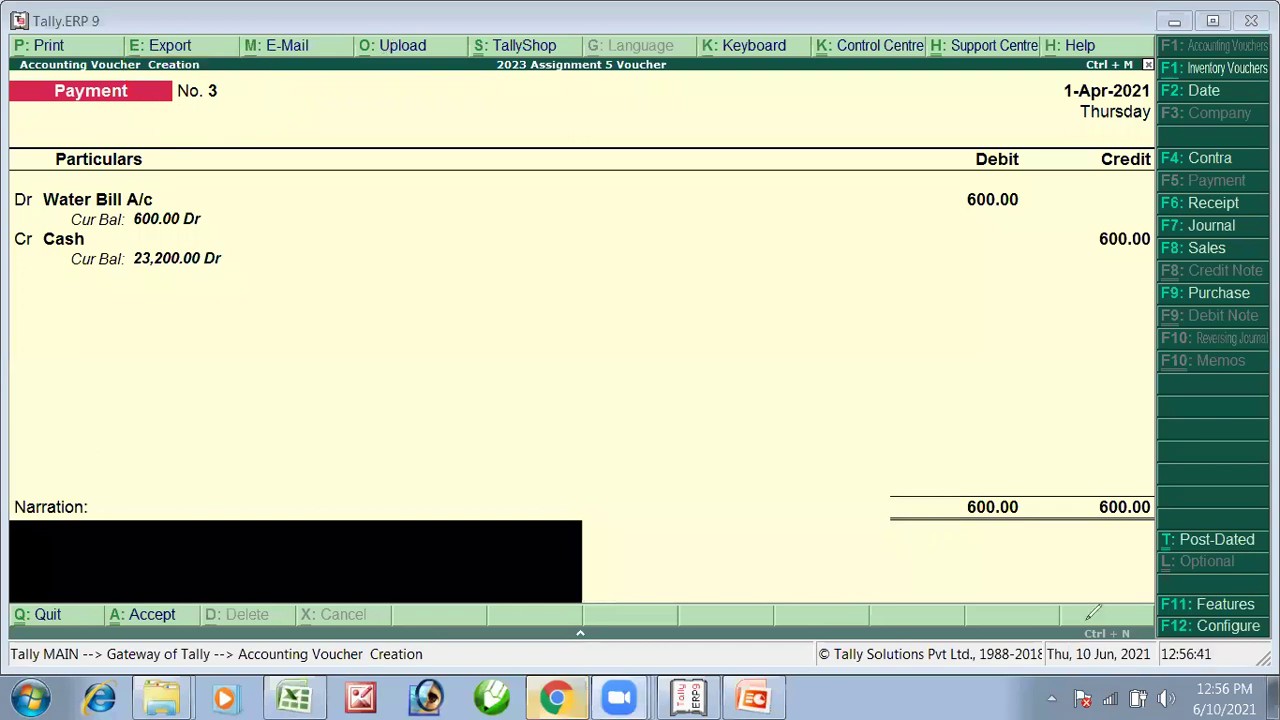
{"action": "left_click_drag", "start_coordinate": [262, 121], "coordinate": [118, 118]}
{"action": "mouse_move", "coordinate": [232, 100]}
{"action": "left_mouse_down"}
{"action": "mouse_move", "coordinate": [292, 122]}
{"action": "mouse_move", "coordinate": [424, 25]}
{"action": "left_mouse_up"}
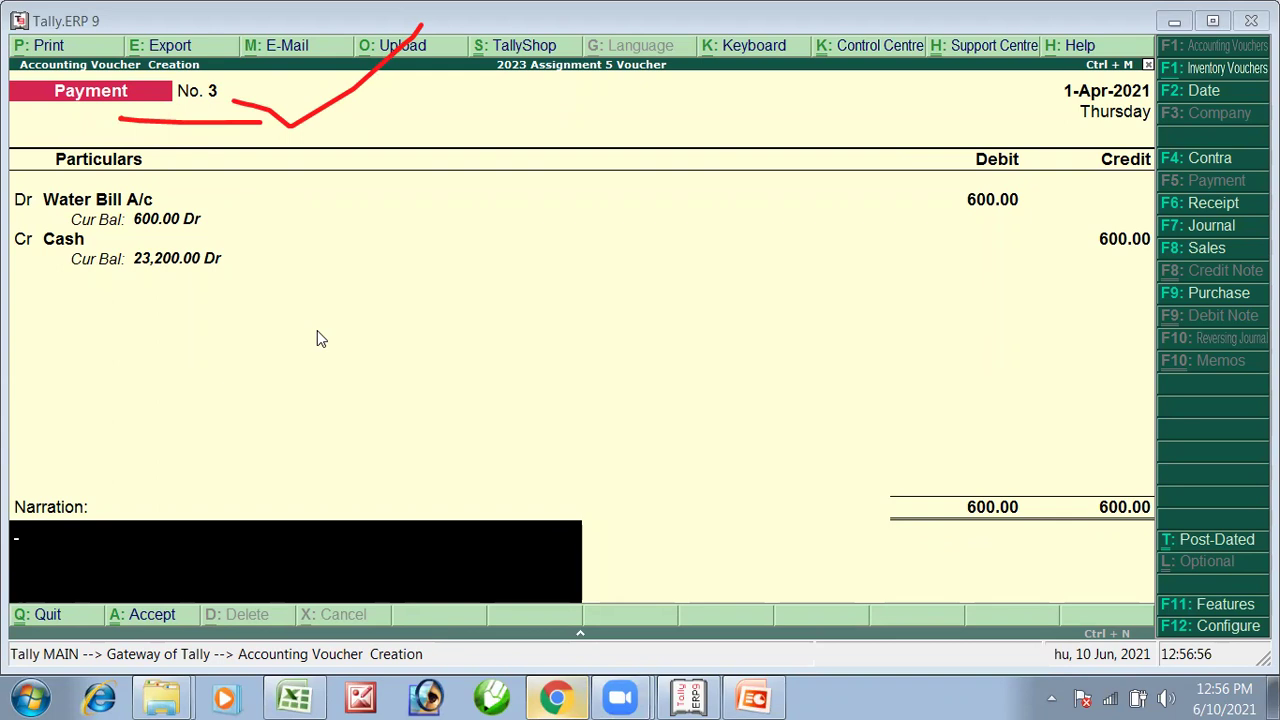
Leave the narration blank and save the water bill payment voucher.
{"action": "key", "text": "BackSpace"}
{"action": "key", "text": "BackSpace"}
{"action": "key", "text": "BackSpace"}
{"action": "key", "text": "BackSpace"}
{"action": "key", "text": "BackSpace"}
{"action": "type", "text": "w"}
{"action": "key", "text": "Return"}
{"action": "key", "text": "Return"}
{"action": "key", "text": "Return"}
{"action": "key", "text": "Return"}
{"action": "key", "text": "Return"}
{"action": "key", "text": "Return"}
Switch to PowerPoint and review the payments in entries 3, 5 and 7 and the bank deposits in entries 2 and 8.
{"action": "key", "text": "alt+Tab"}
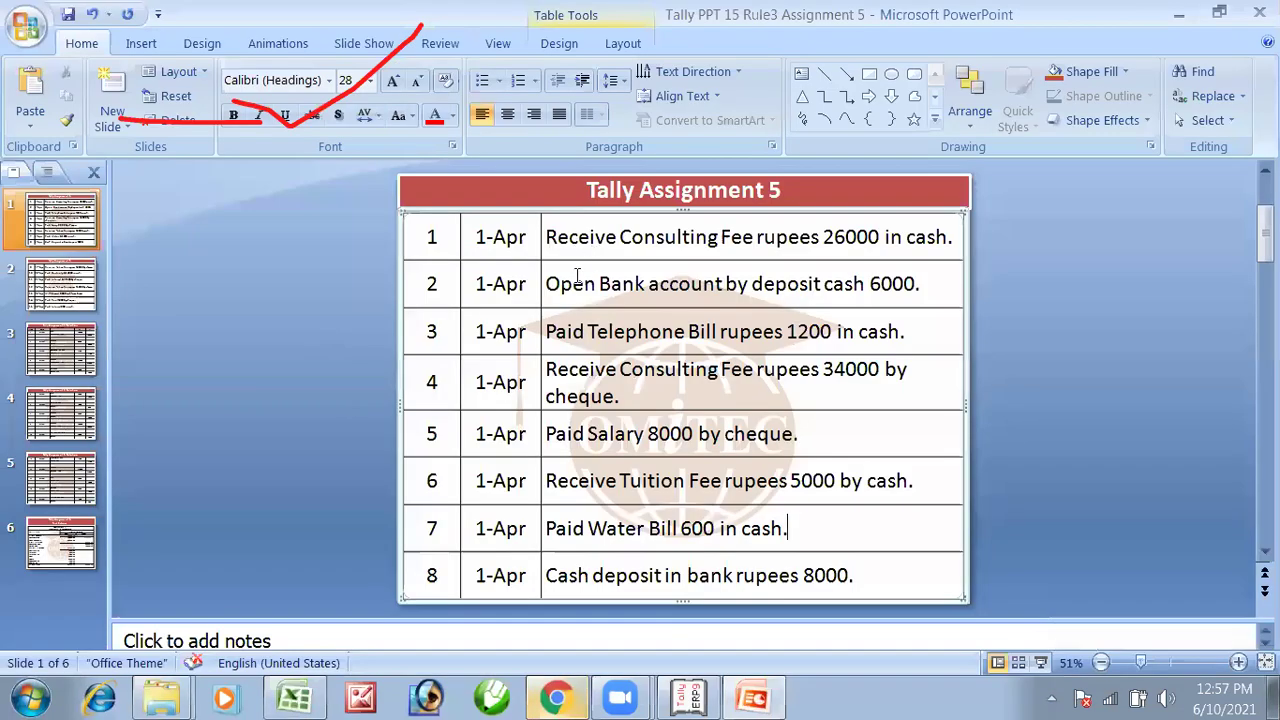
{"action": "left_click_drag", "start_coordinate": [574, 331], "coordinate": [686, 331]}
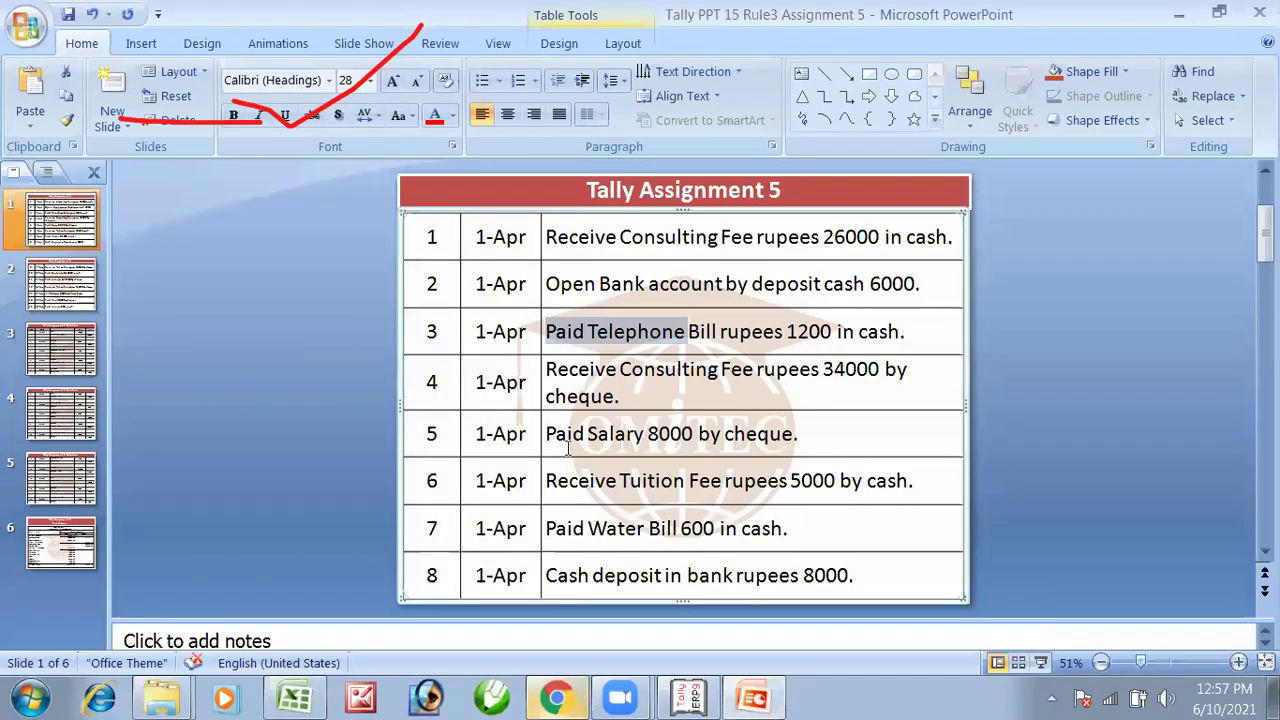
{"action": "left_click_drag", "start_coordinate": [548, 433], "coordinate": [694, 433]}
{"action": "left_click_drag", "start_coordinate": [579, 529], "coordinate": [716, 529]}
{"action": "left_click", "coordinate": [630, 536]}
{"action": "scroll", "coordinate": [625, 545], "scroll_direction": "down", "scroll_amount": 1}
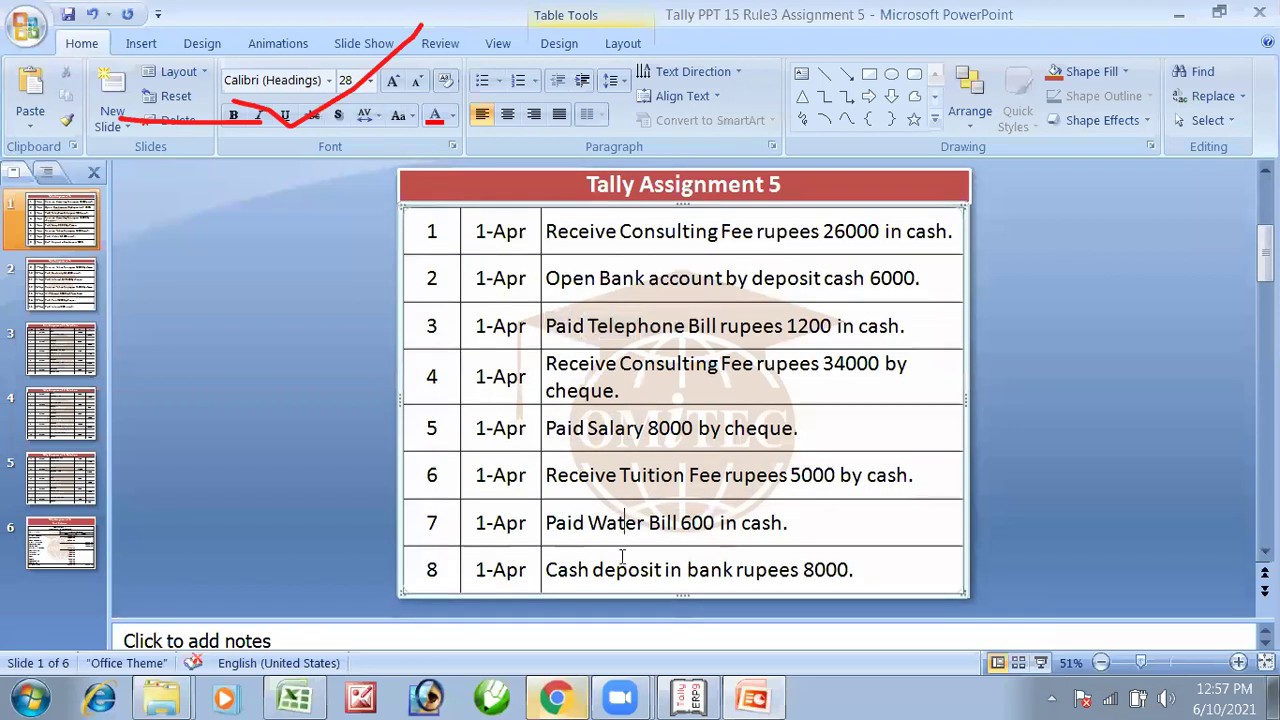
{"action": "left_click", "coordinate": [553, 570]}
{"action": "left_click_drag", "start_coordinate": [630, 571], "coordinate": [655, 570]}
{"action": "left_click_drag", "start_coordinate": [572, 273], "coordinate": [733, 262]}
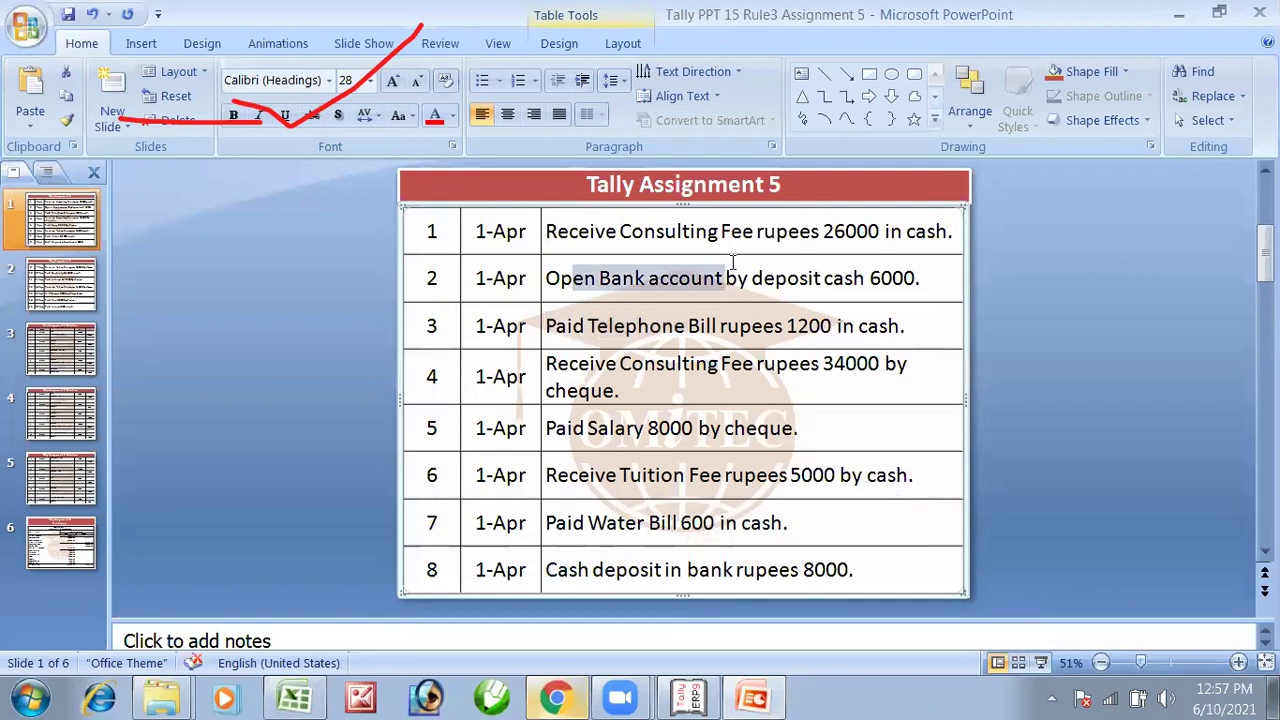
{"action": "left_click_drag", "start_coordinate": [568, 570], "coordinate": [660, 567]}
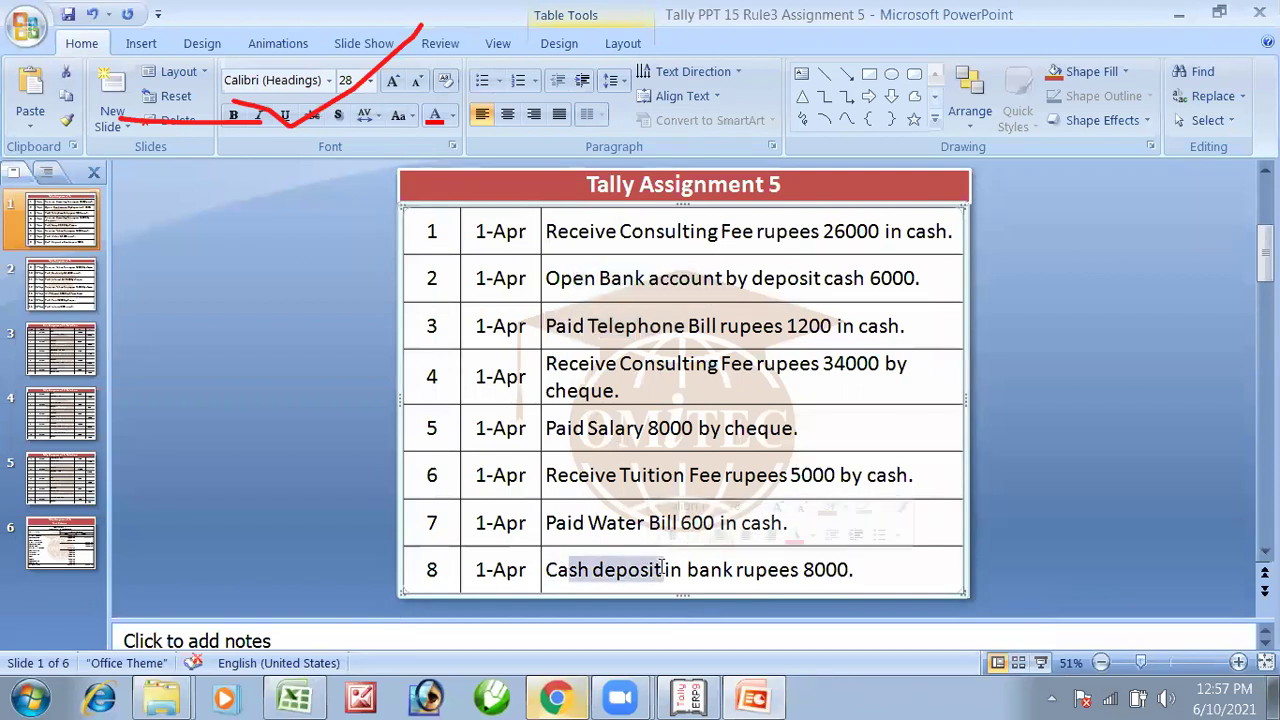
Change the Tally.ERP 9 voucher type to Contra and compare the bank deposits in entries 2 and 8 on the PowerPoint slide.
{"action": "key", "text": "alt+Tab"}
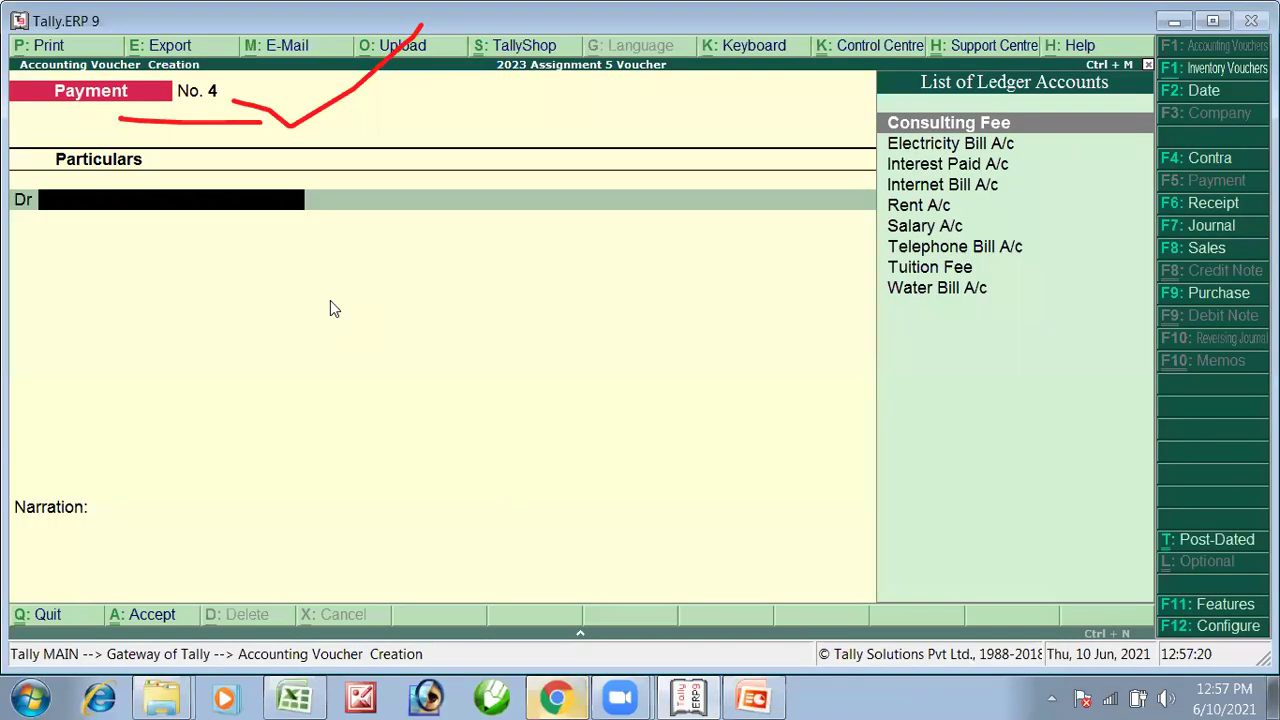
{"action": "key", "text": "F4"}
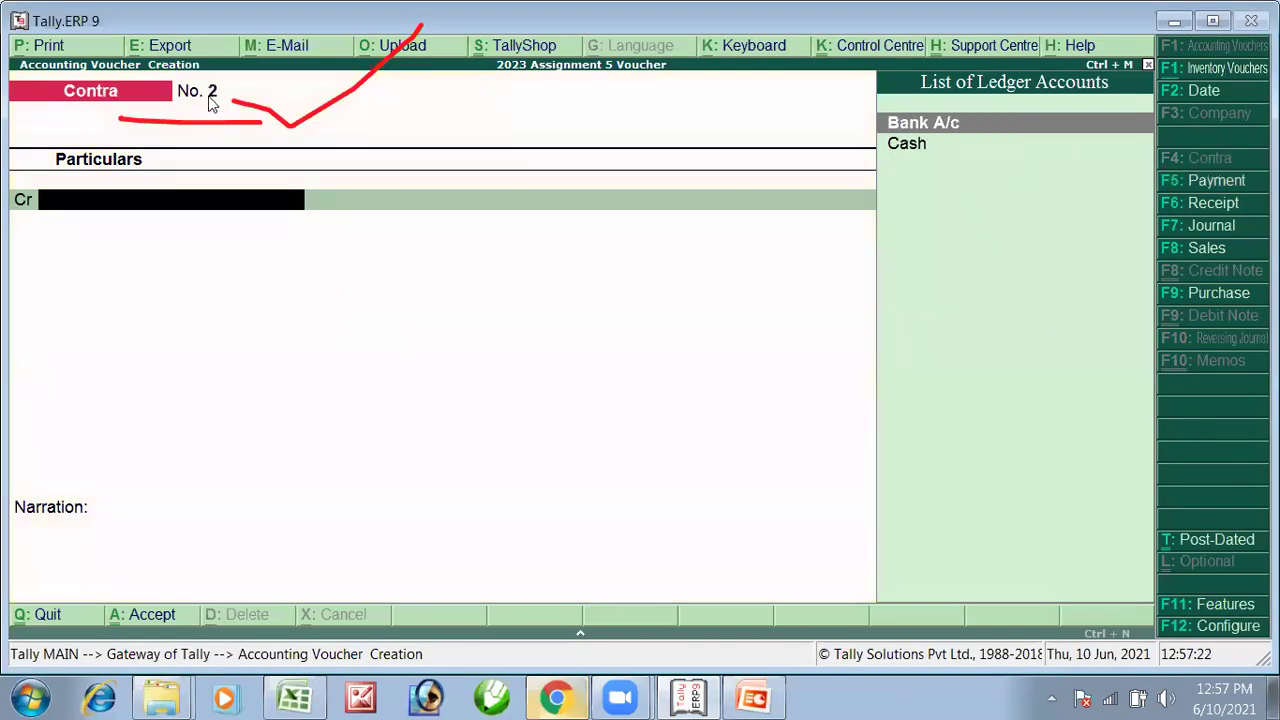
{"action": "key", "text": "alt+Tab"}
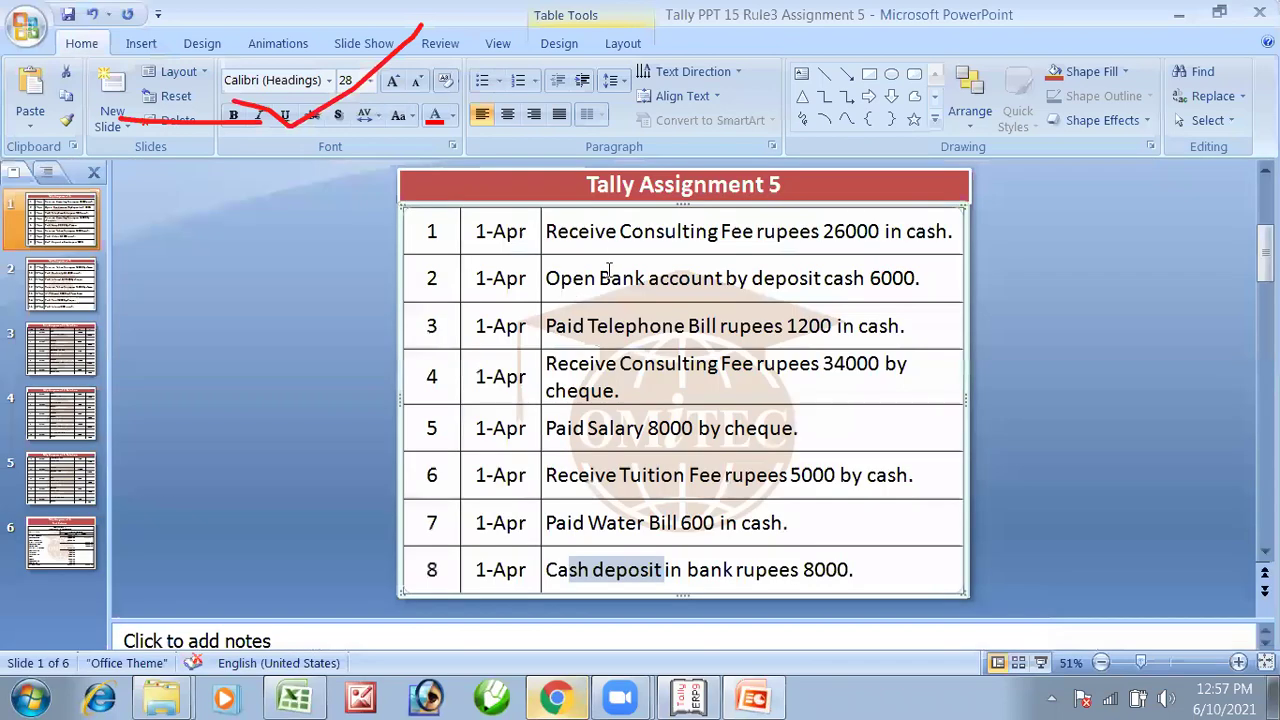
{"action": "left_click_drag", "start_coordinate": [600, 280], "coordinate": [866, 282]}
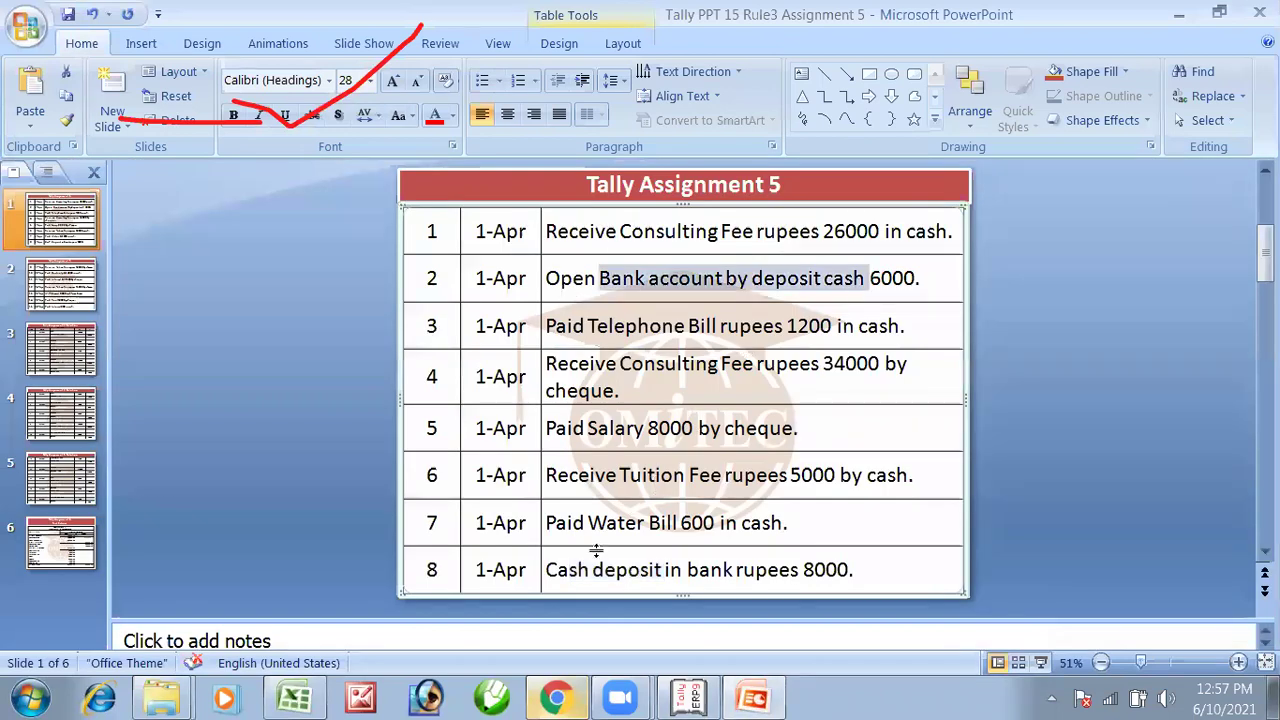
{"action": "left_click_drag", "start_coordinate": [597, 568], "coordinate": [718, 568]}
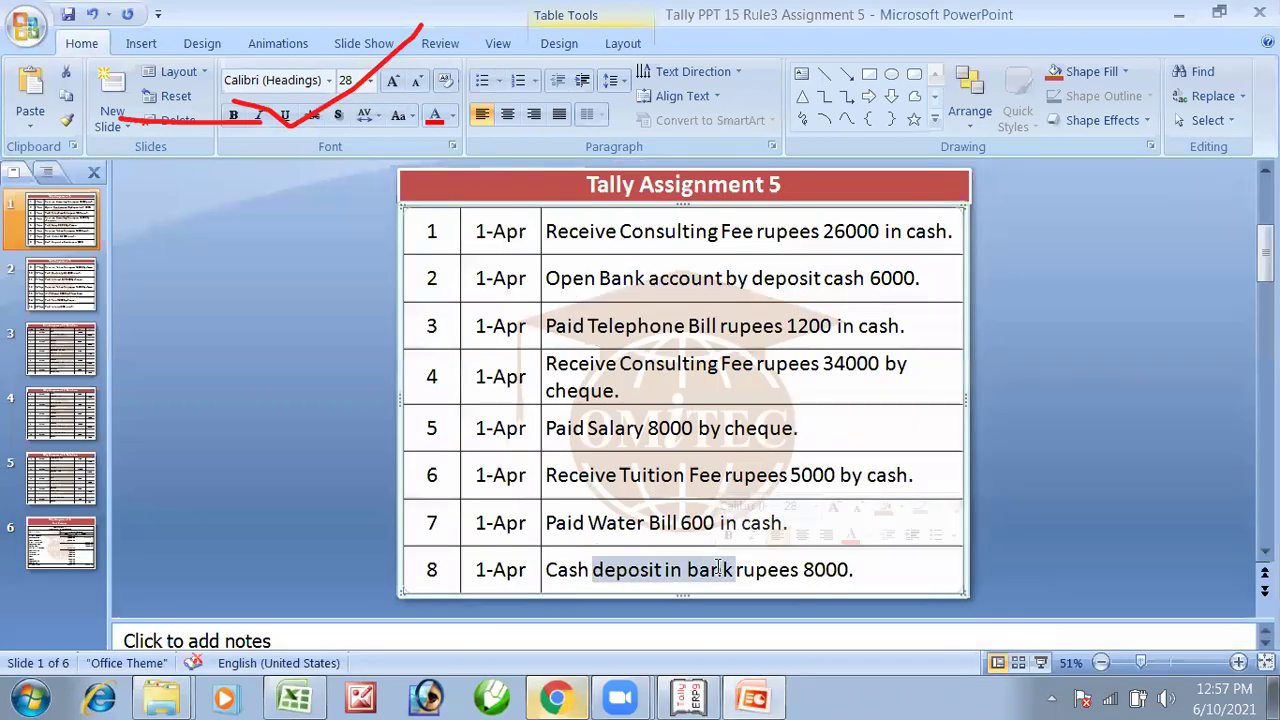
Switch to Tally.ERP 9 and credit Cash with 8000 in the contra voucher for the bank deposit.
{"action": "key", "text": "alt+Tab"}
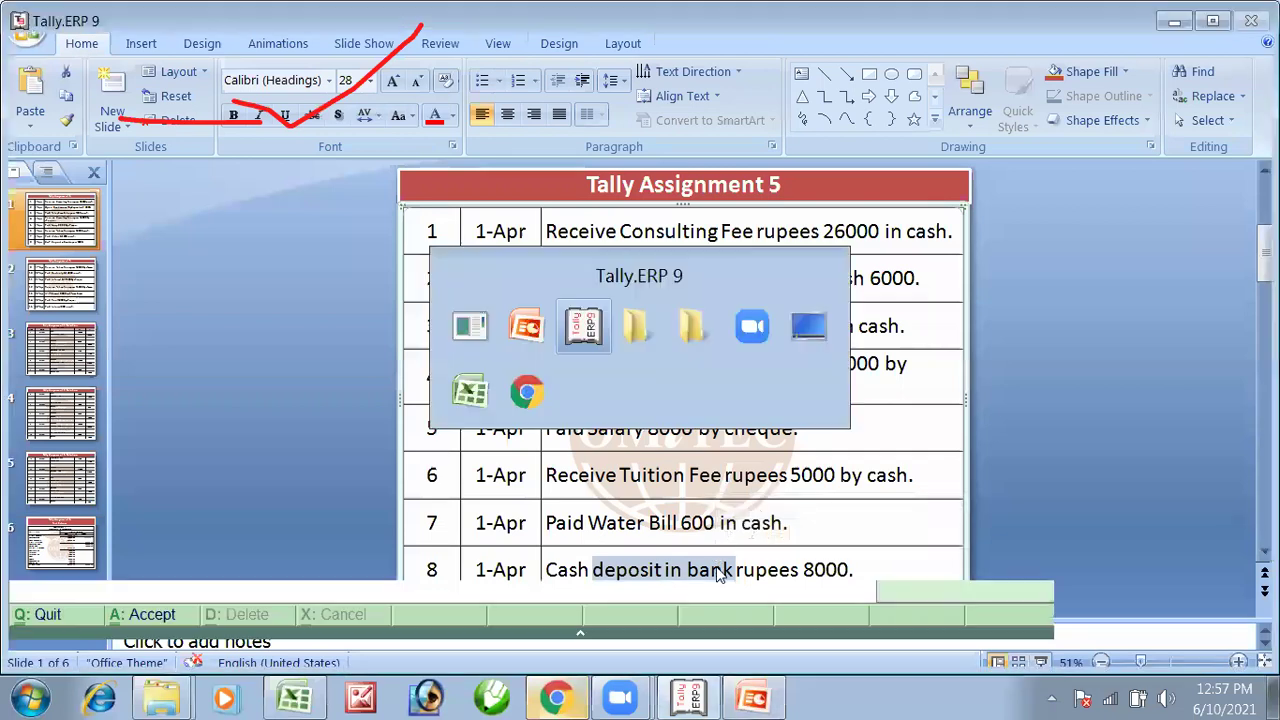
{"action": "type", "text": "Ba"}
{"action": "key", "text": "BackSpace"}
{"action": "key", "text": "BackSpace"}
{"action": "key", "text": "Down"}
{"action": "key", "text": "Return"}
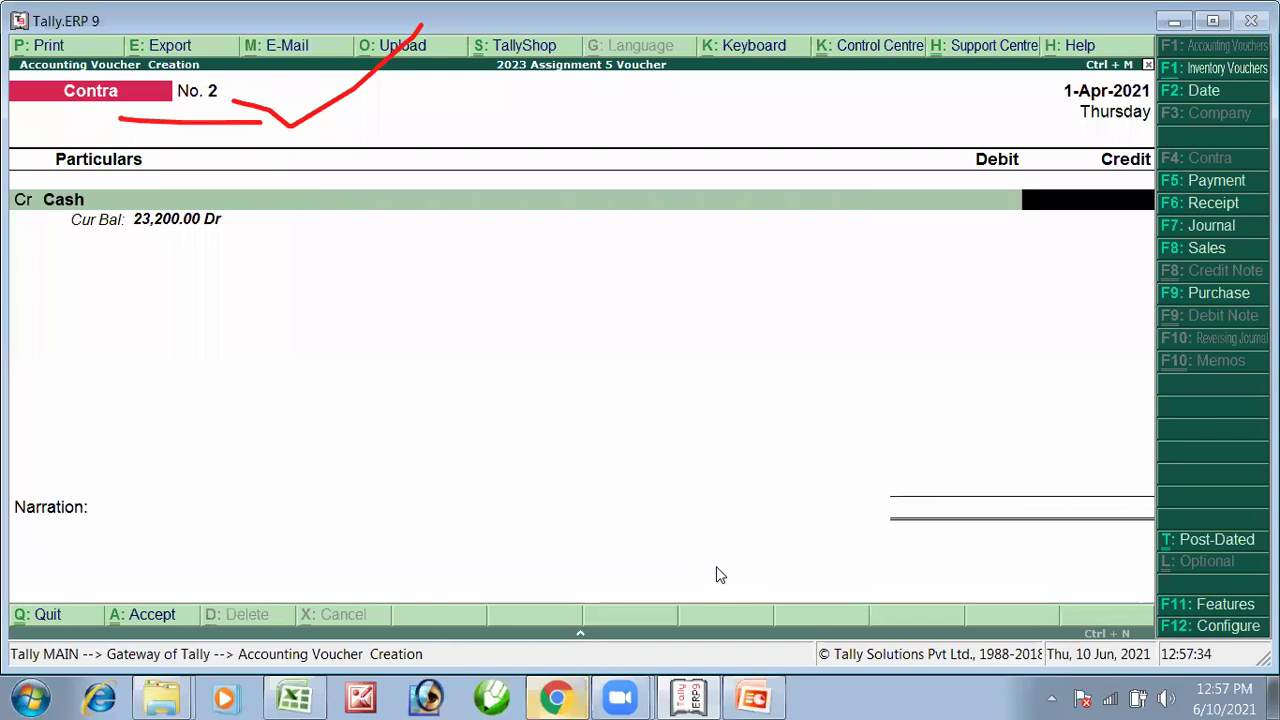
{"action": "key", "text": "alt+Tab"}
{"action": "key", "text": "alt+Tab"}
{"action": "type", "text": "8000"}
{"action": "key", "text": "Return"}
Debit Bank A/c with 8,000.00 and save the contra voucher with a blank narration.
{"action": "key", "text": "Return"}
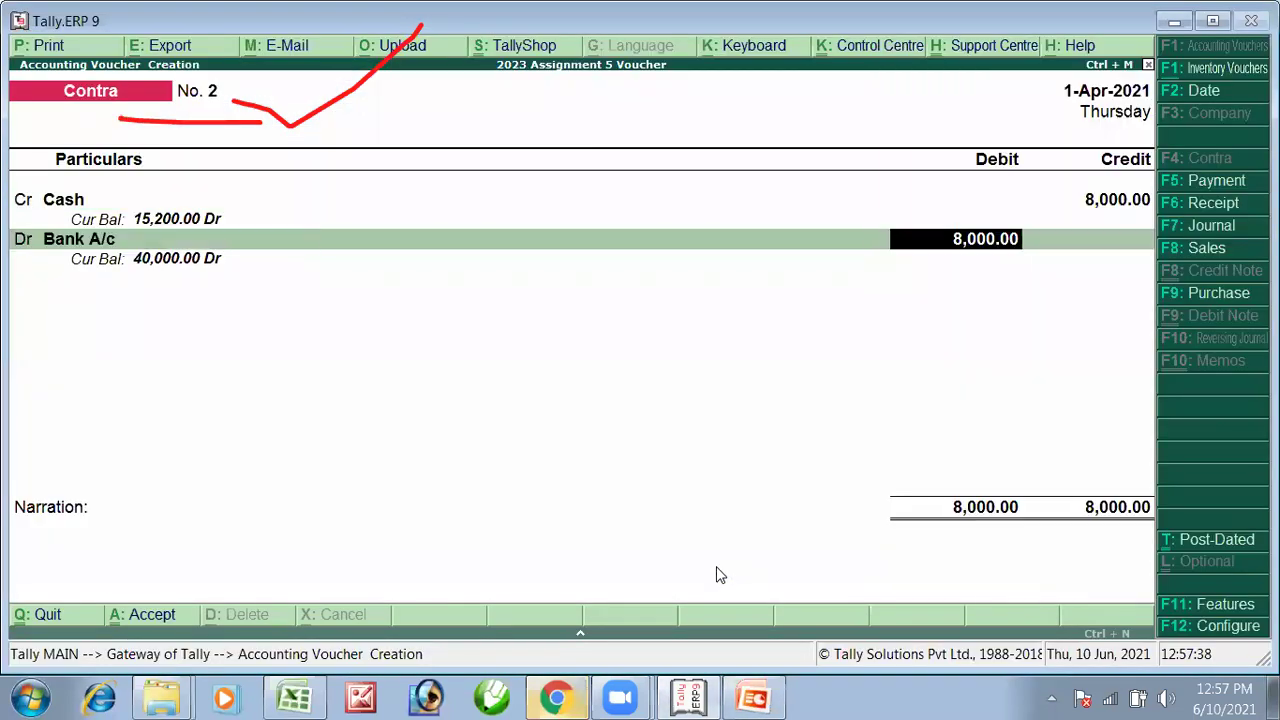
{"action": "key", "text": "Return"}
{"action": "key", "text": "Return"}
{"action": "key", "text": "Return"}
{"action": "key", "text": "Return"}
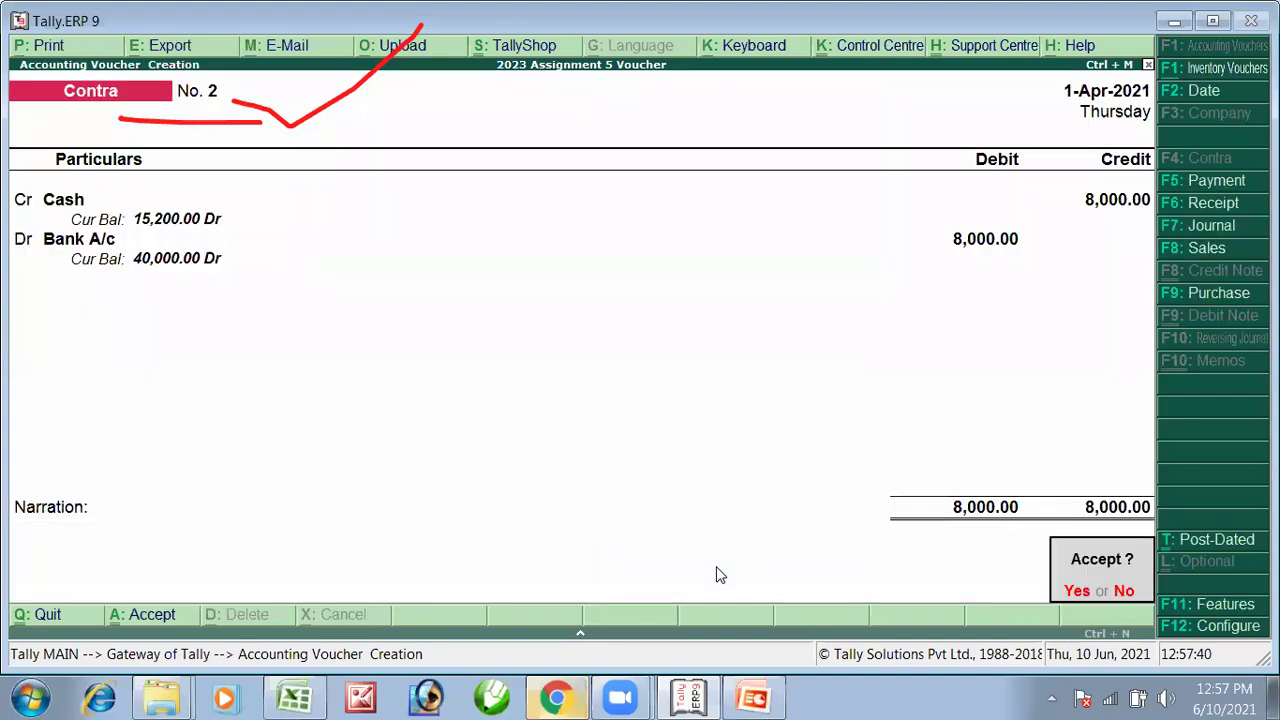
{"action": "key", "text": "Return"}
Switch to PowerPoint and close the Tally PPT 15 Rule3 Assignment 5 presentation, saving its changes.
{"action": "key", "text": "alt+Tab"}
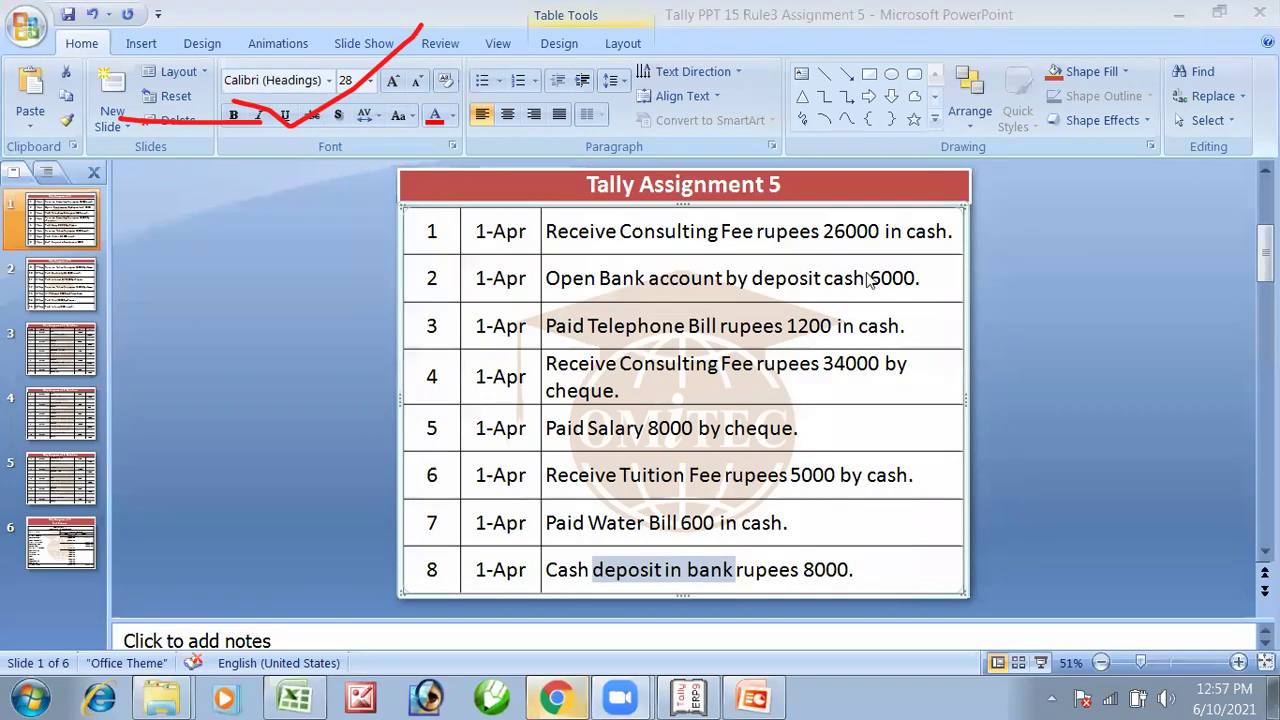
{"action": "left_click", "coordinate": [737, 278]}
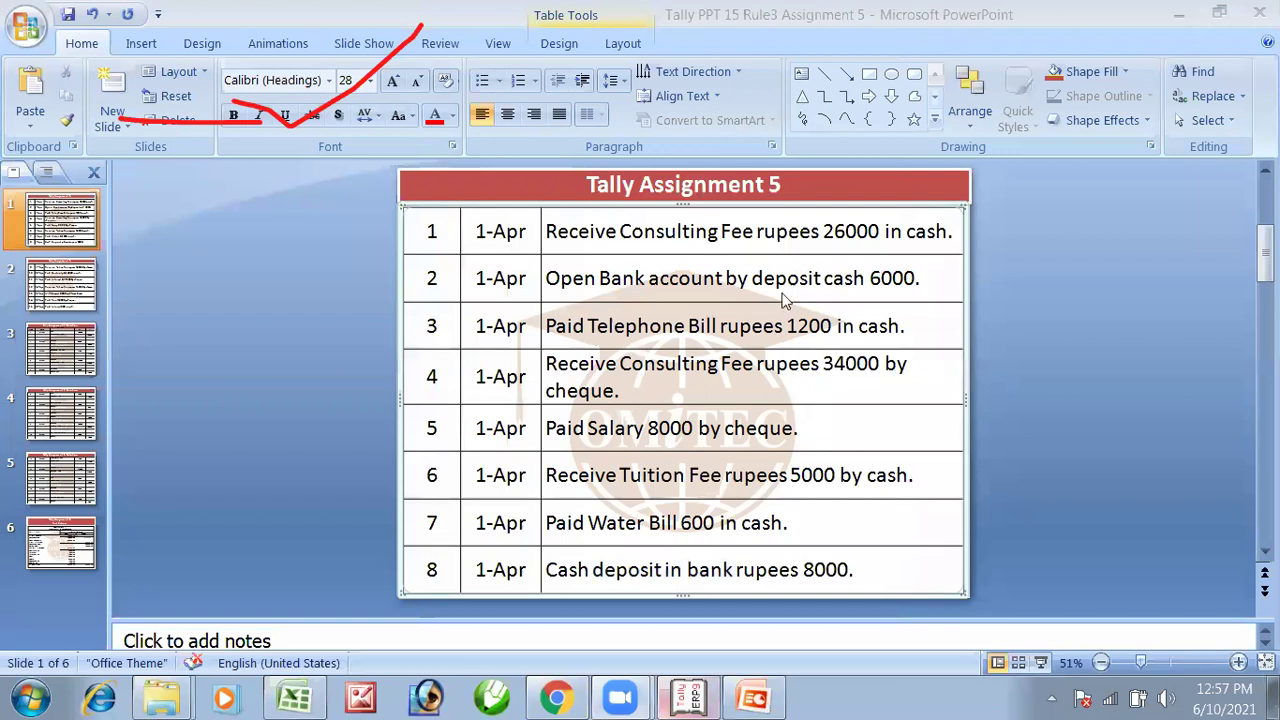
{"action": "left_click", "coordinate": [1261, 13]}
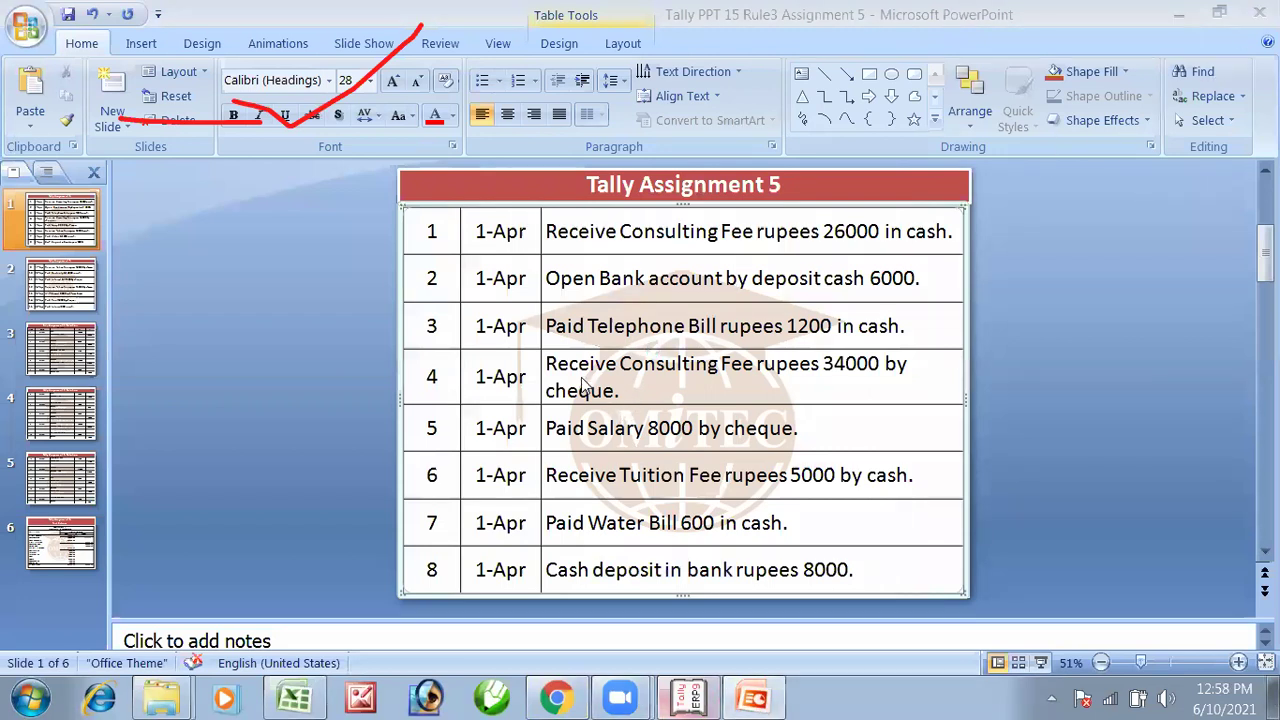
{"action": "left_click", "coordinate": [582, 408]}
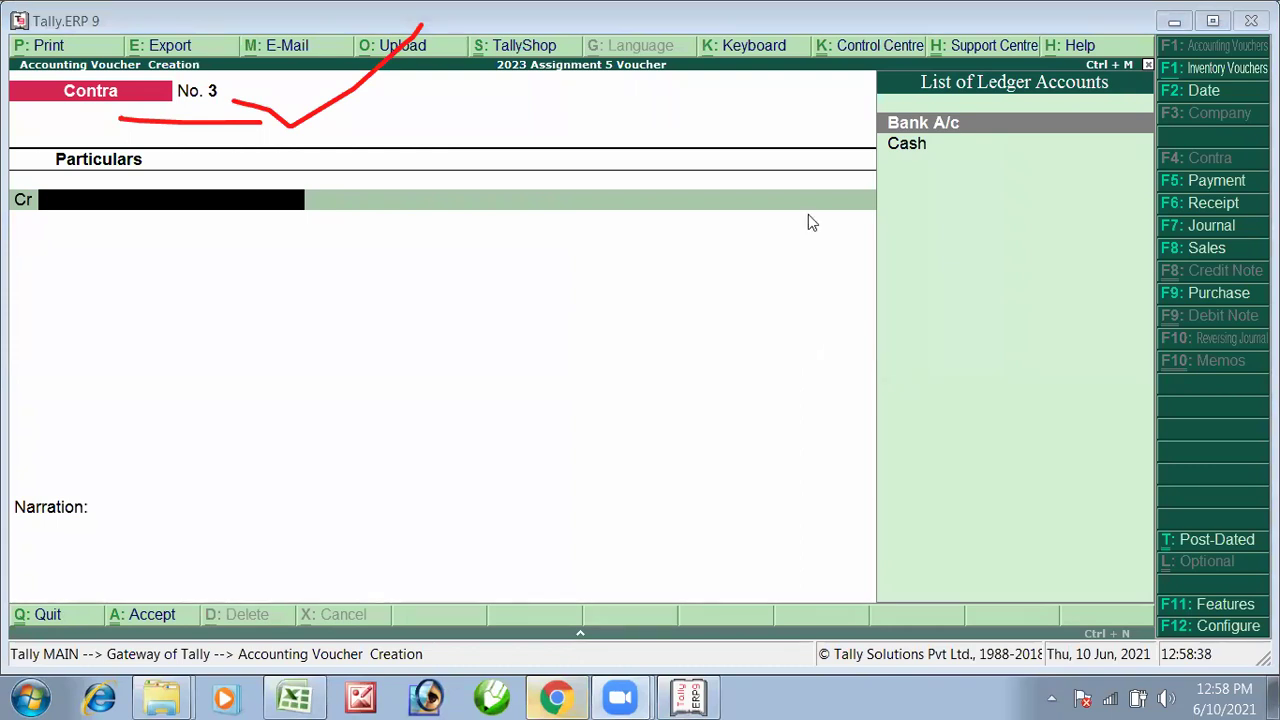
Leave the blank contra voucher, shut the 2023 Assignment 5 Voucher company and quit Tally.ERP 9.
{"action": "key", "text": "Escape"}
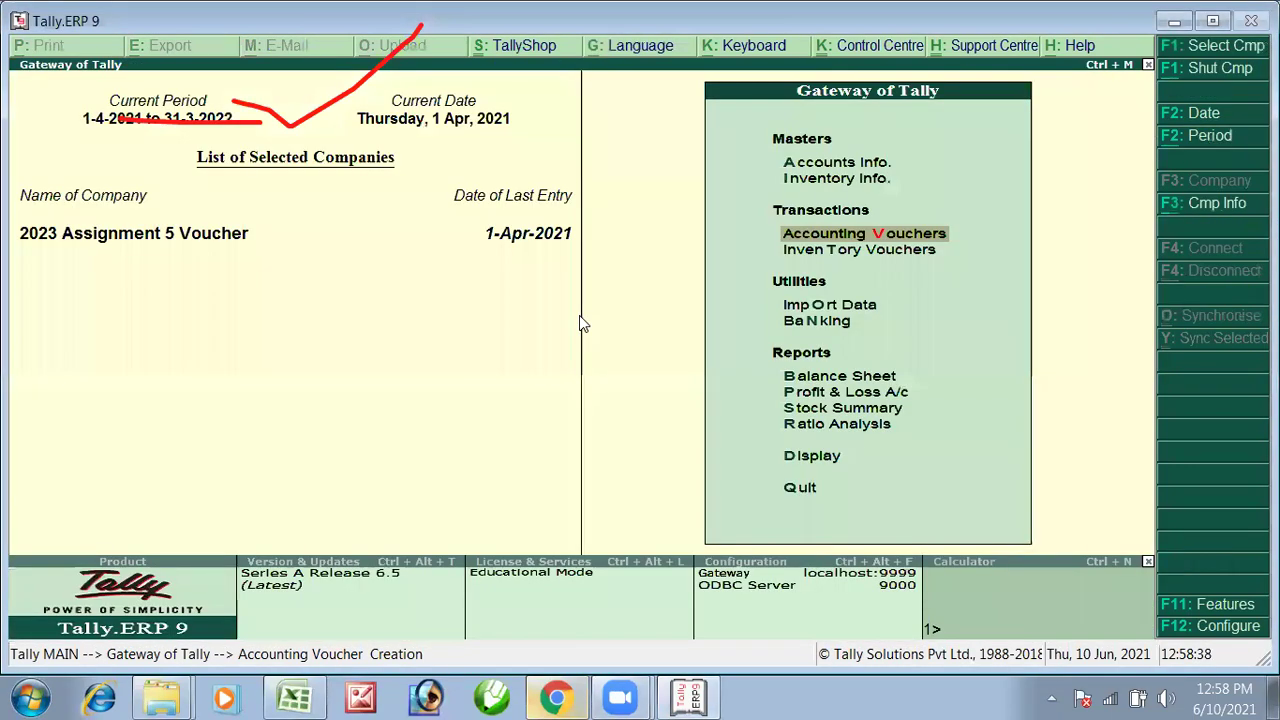
{"action": "key", "text": "alt+F3"}
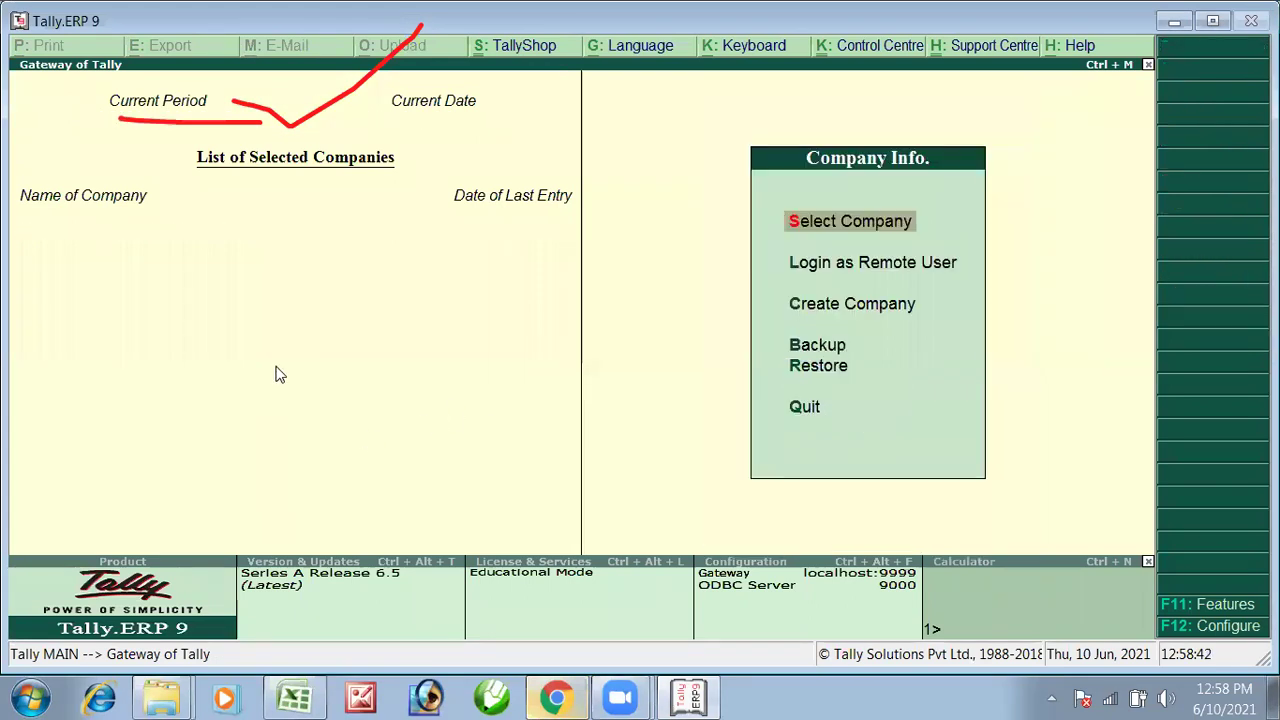
{"action": "key", "text": "Escape"}
{"action": "key", "text": "n"}
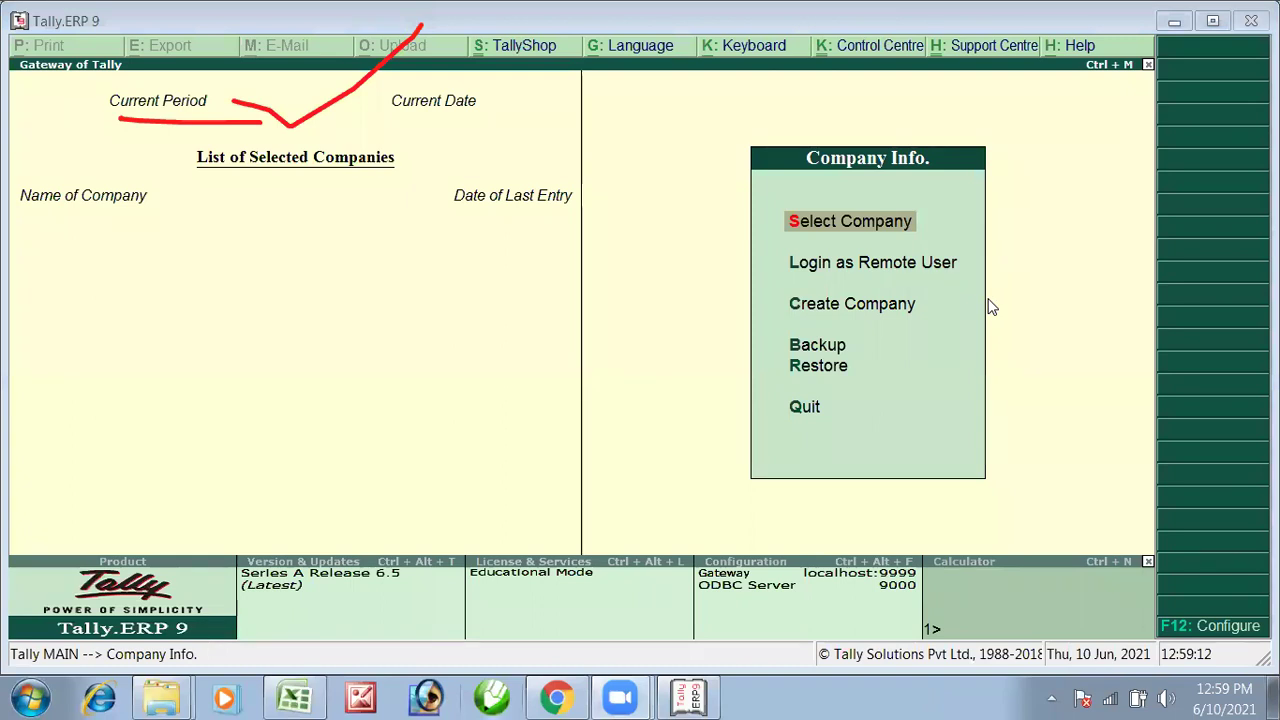
{"action": "key", "text": "Escape"}
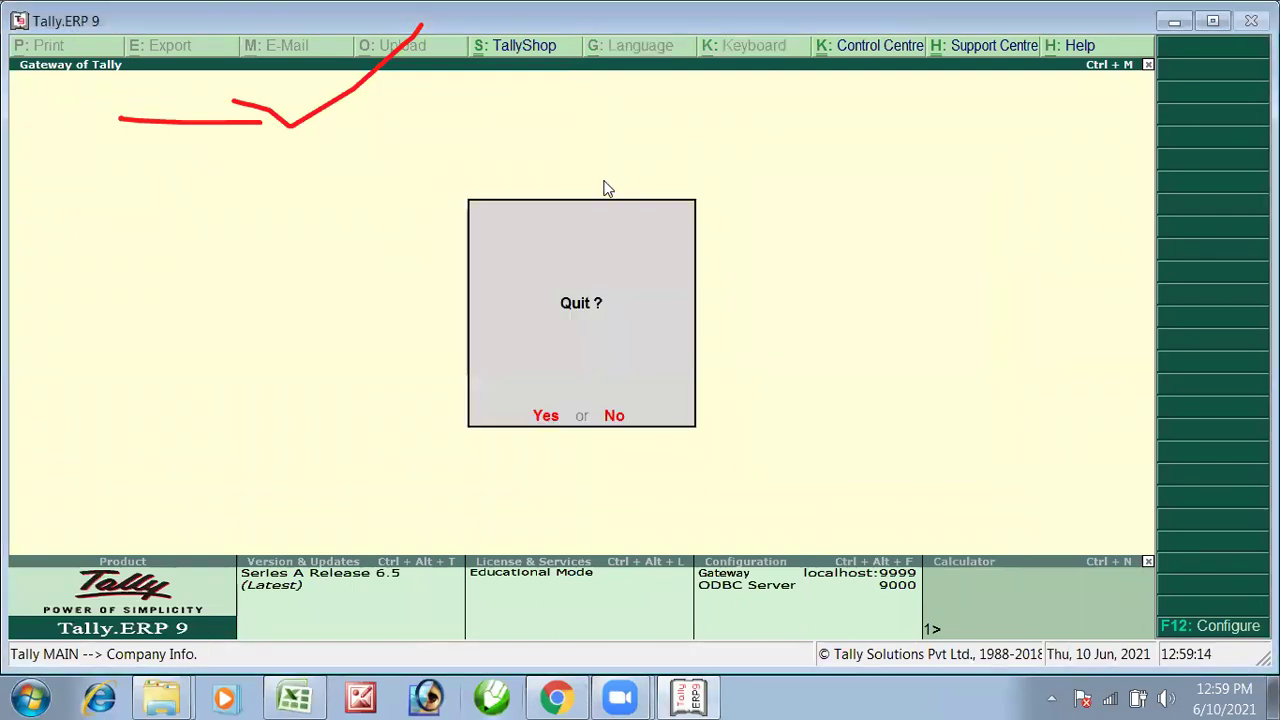
{"action": "key", "text": "y"}
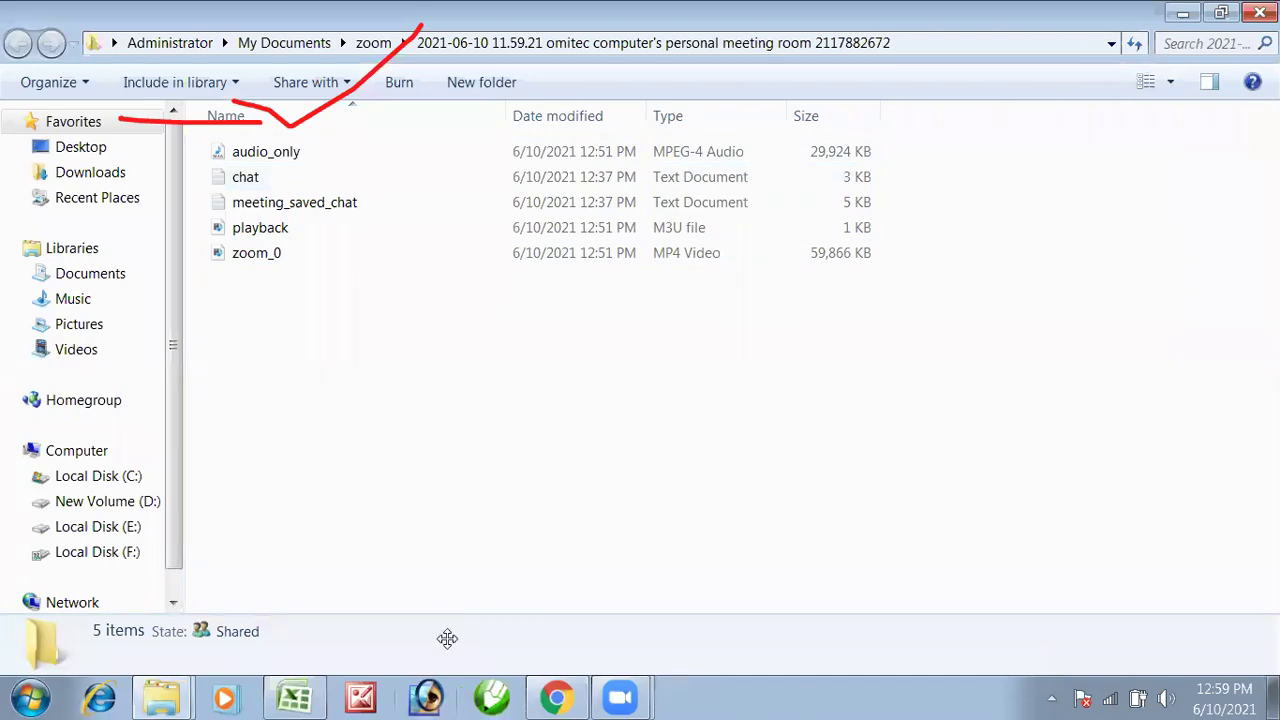
Minimize the open File Explorer windows to return to the desktop.
{"action": "left_click", "coordinate": [1179, 17]}
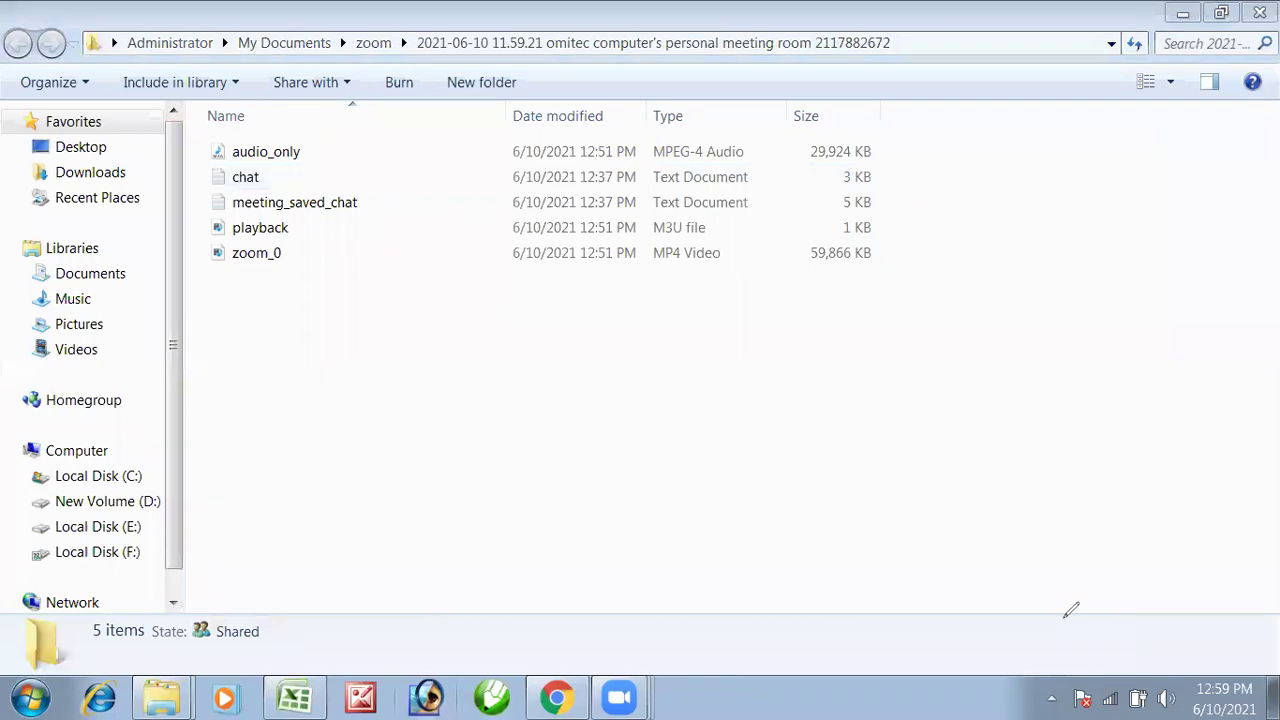
{"action": "left_click", "coordinate": [1181, 12]}
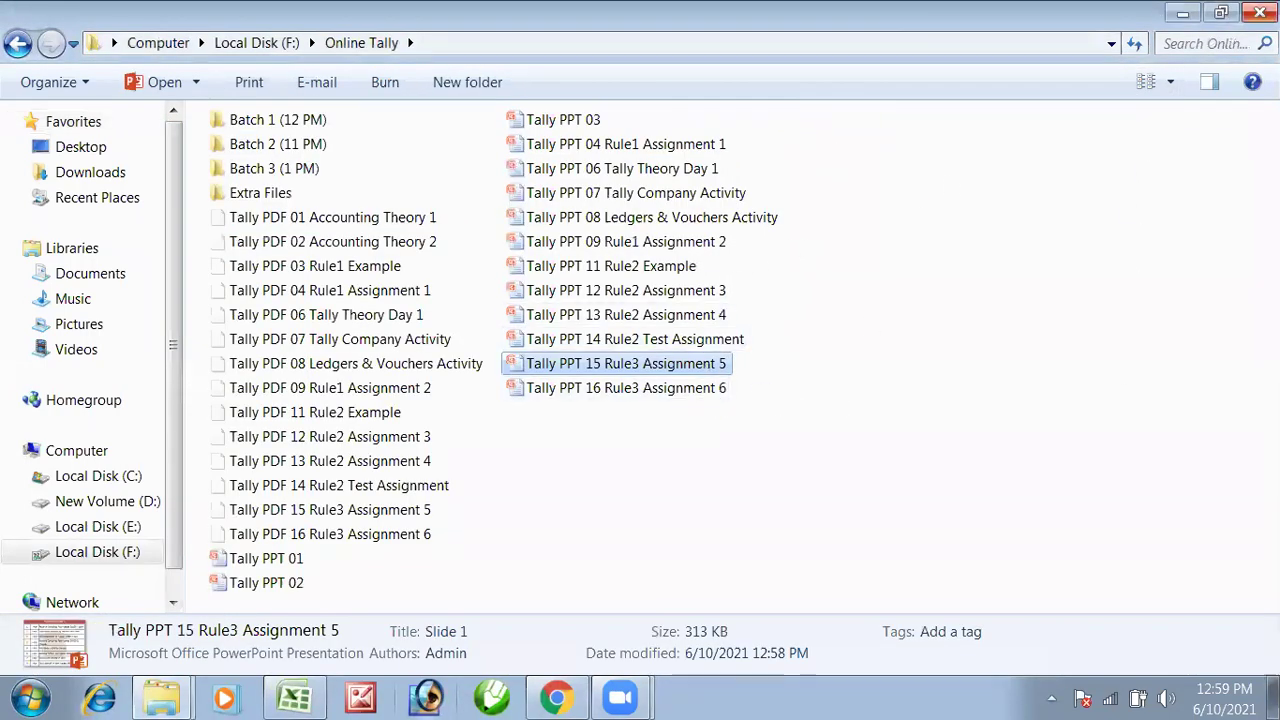
{"action": "left_click", "coordinate": [1183, 13]}
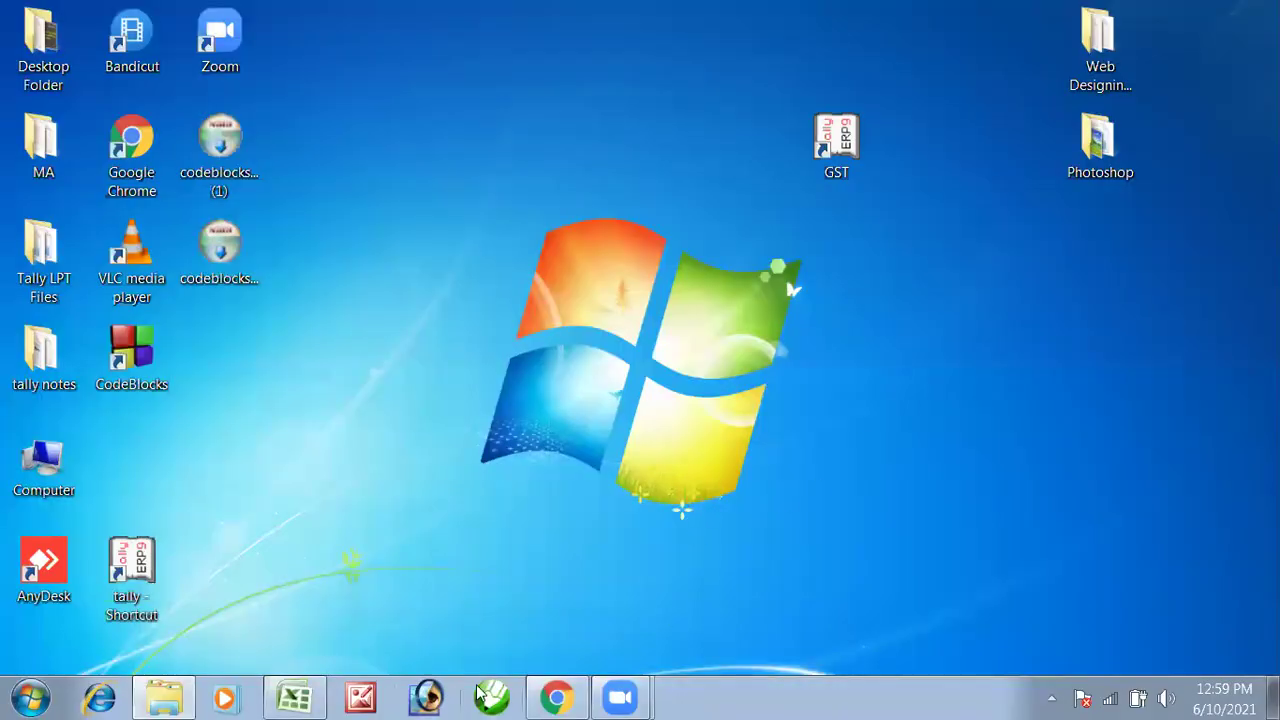